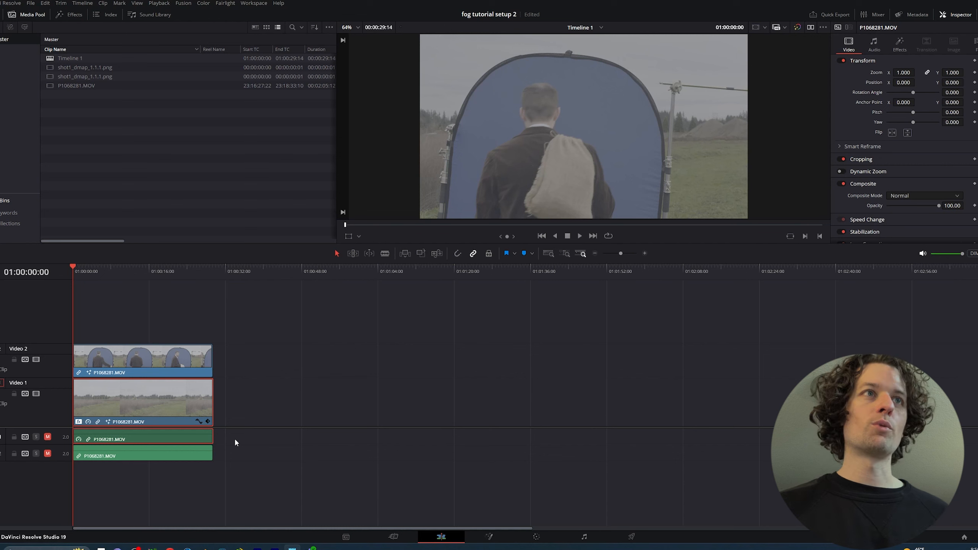
Open the blue-screen clip on the Video 2 track in the Fusion page and fit its whole frame in the viewer
click(154, 358)
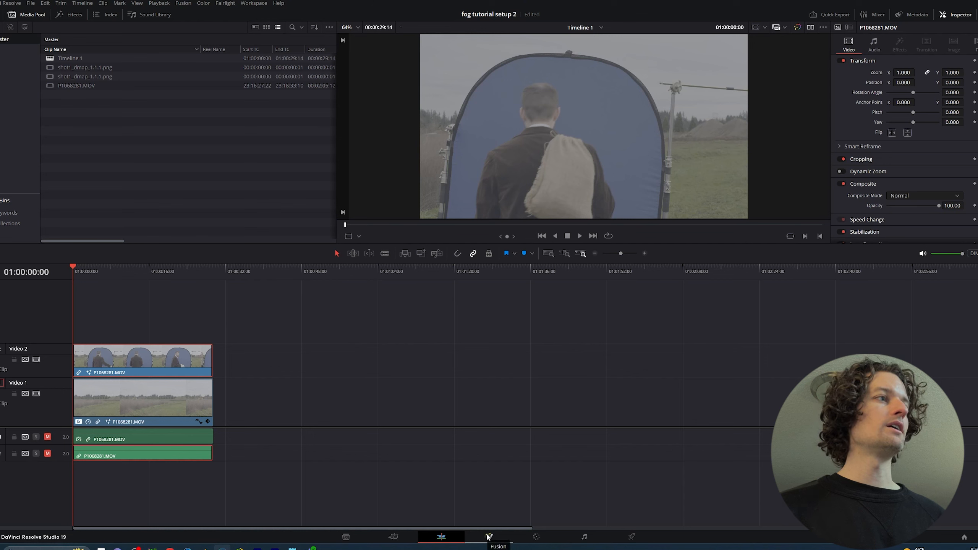
click(36, 360)
click(37, 359)
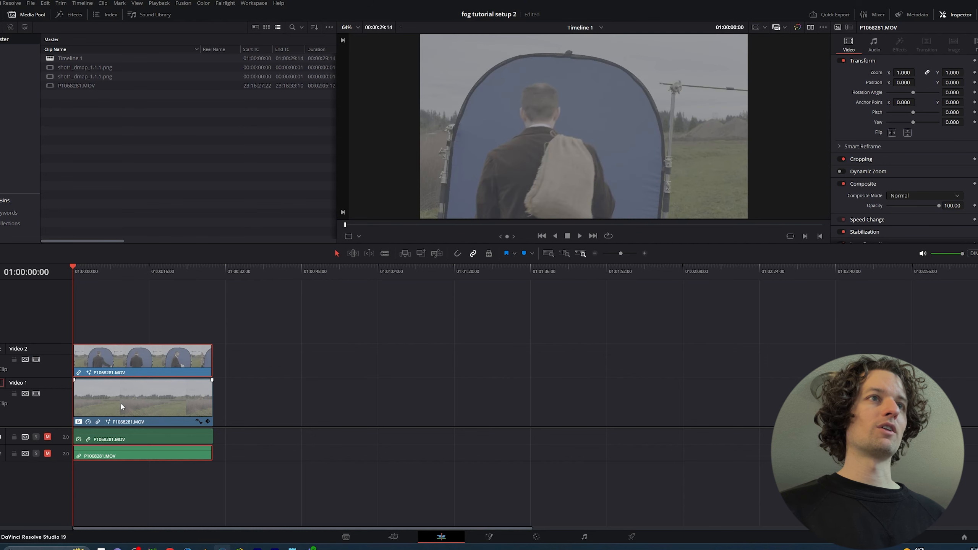
click(490, 536)
scroll(482, 237, down, 10)
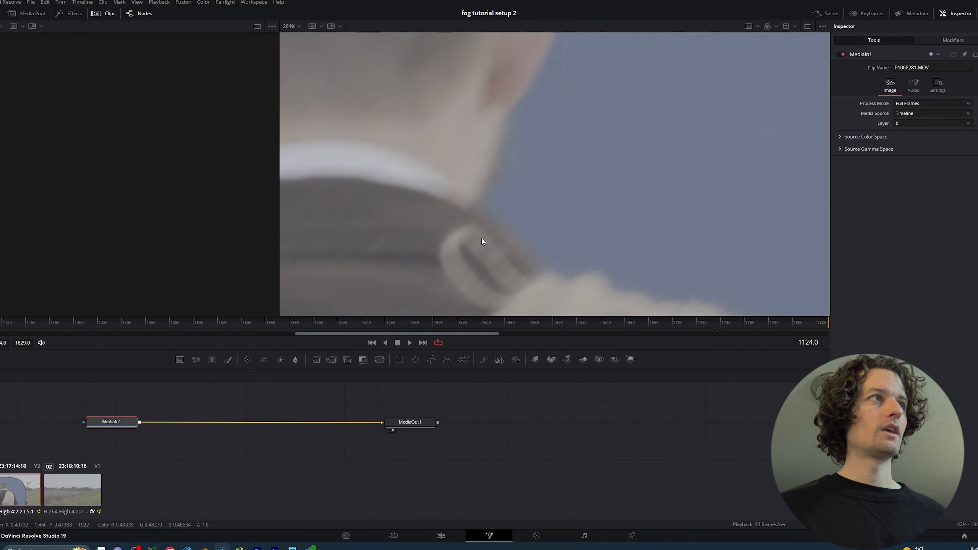
scroll(483, 242, up, 4)
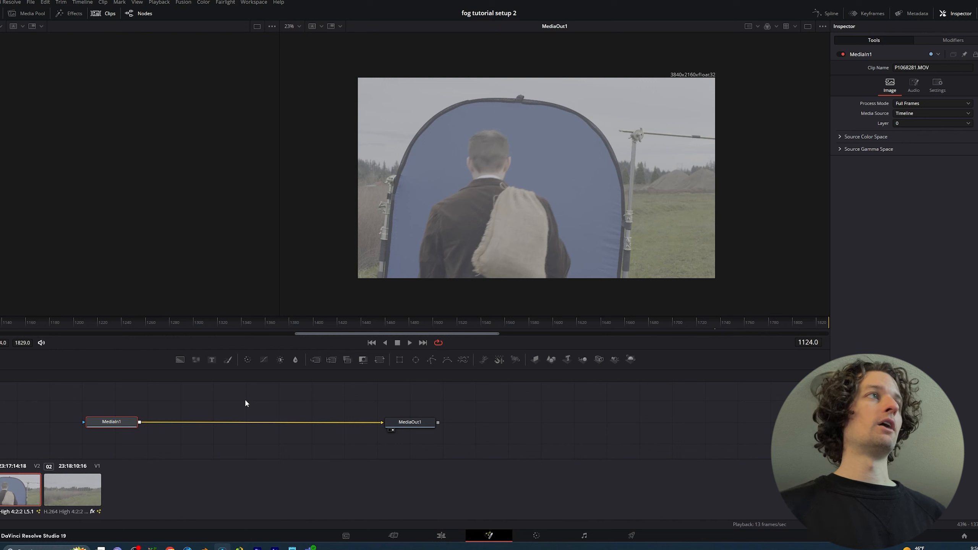
key(shift+space)
text(gau)
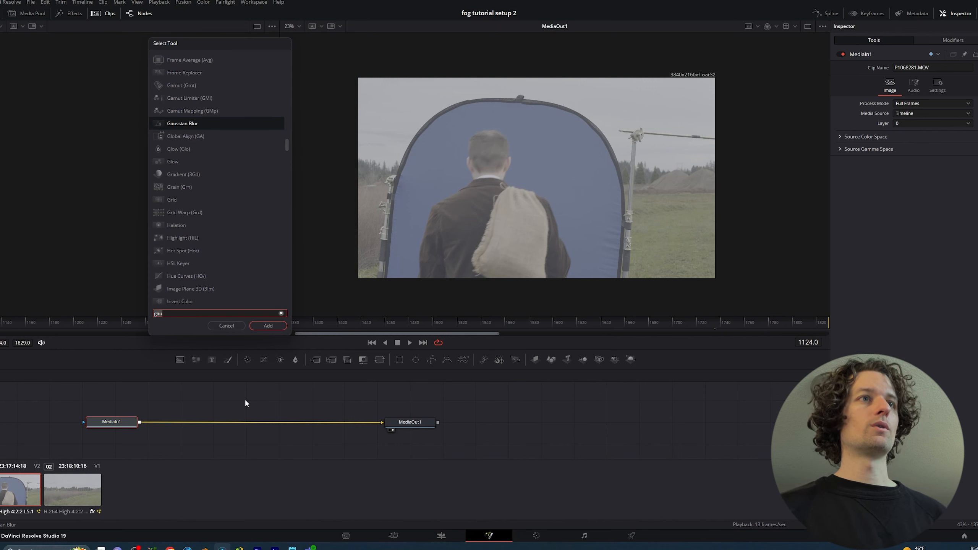
click(233, 327)
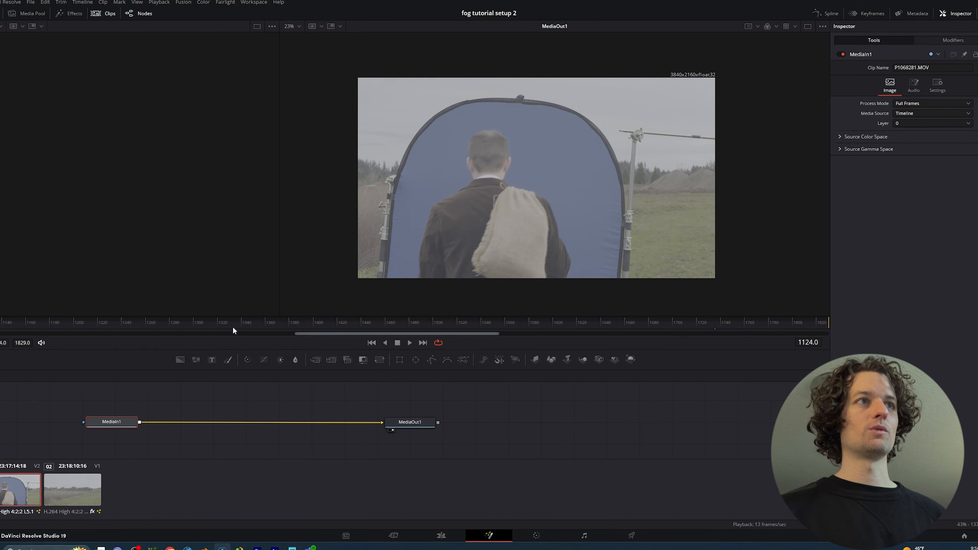
Add a Color Space Transform node between MediaIn1 and MediaOut1
key(shift+space)
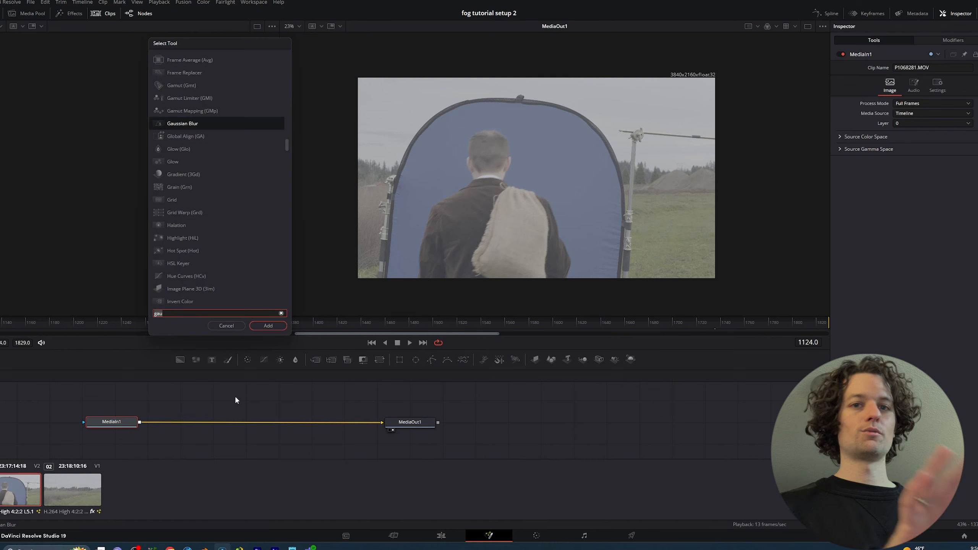
key(BackSpace)
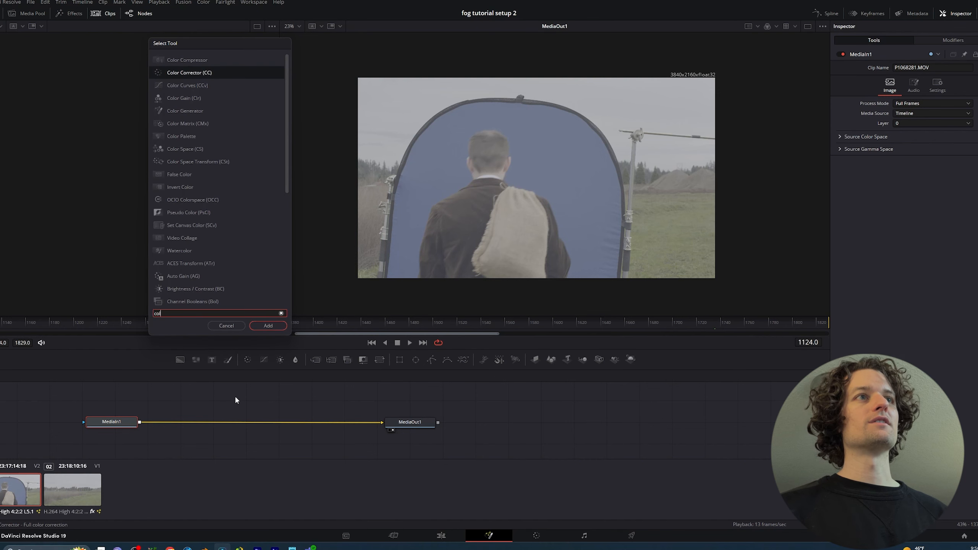
text(color sp)
key(Down)
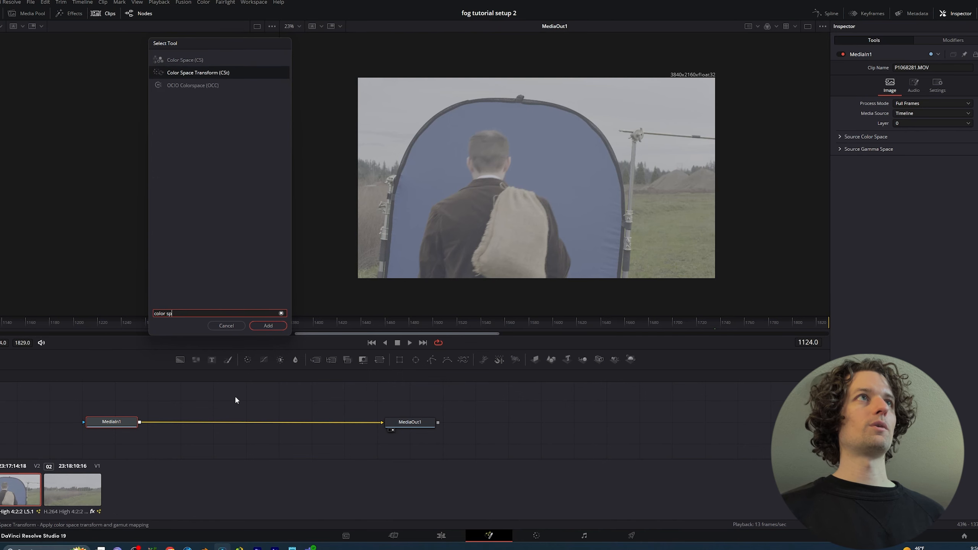
key(Return)
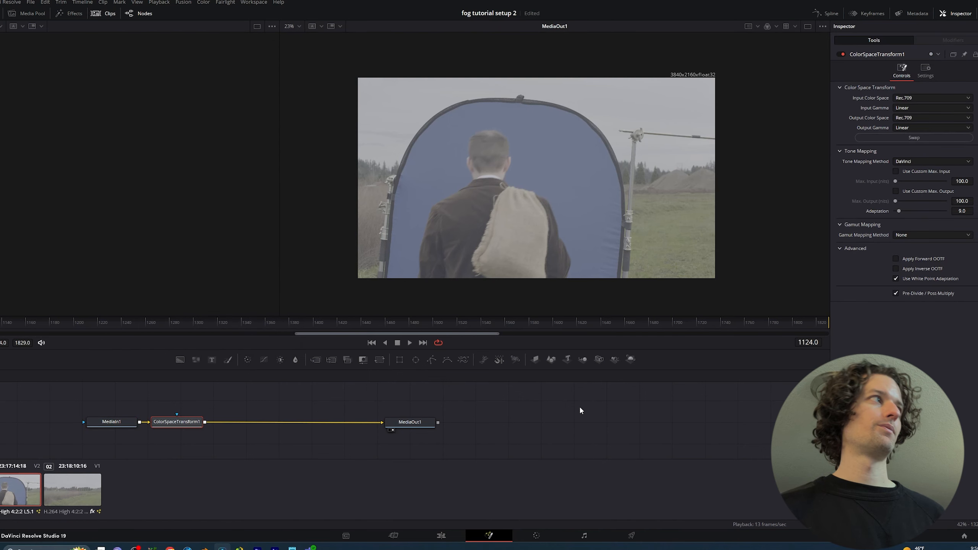
Set the Color Space Transform's input color space to Panasonic V-Gamut and its input gamma to Panasonic V-Log
click(932, 98)
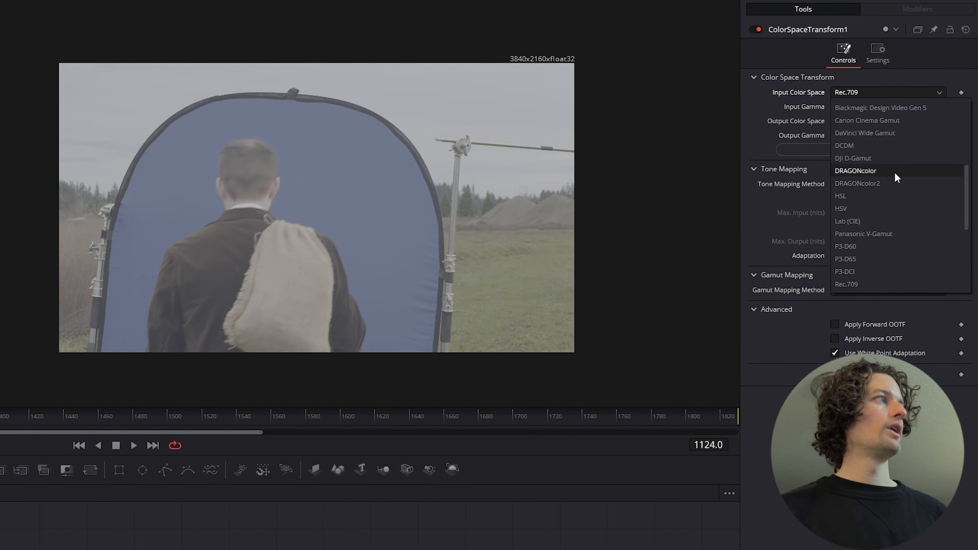
click(887, 231)
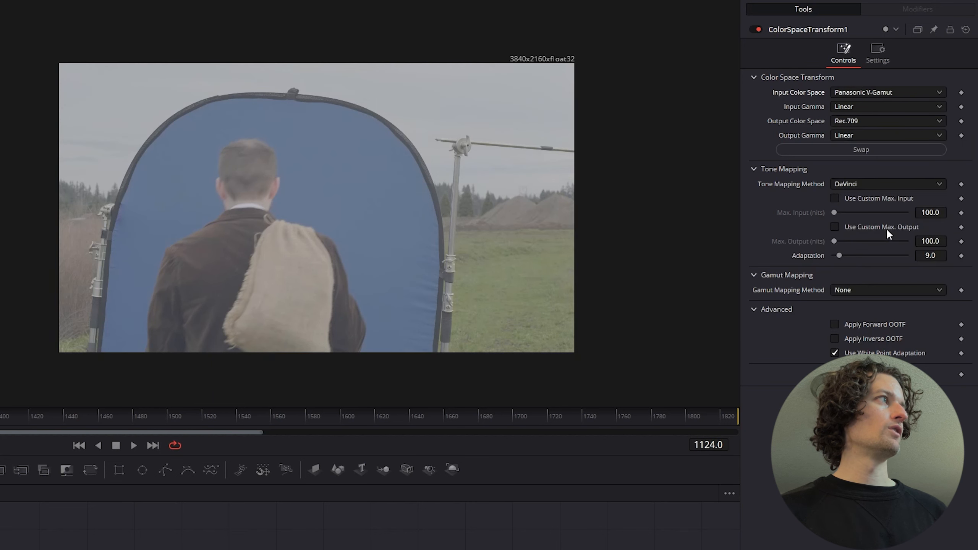
click(878, 104)
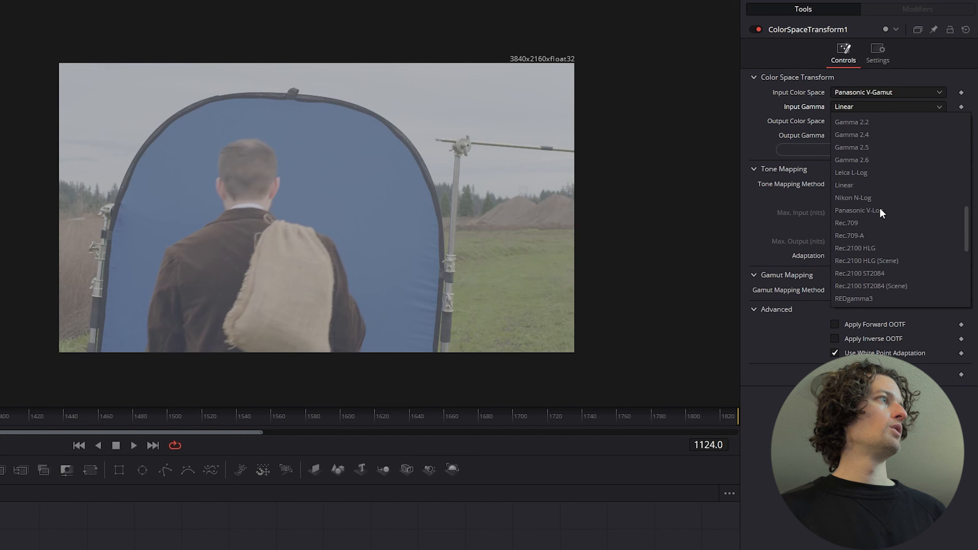
click(880, 210)
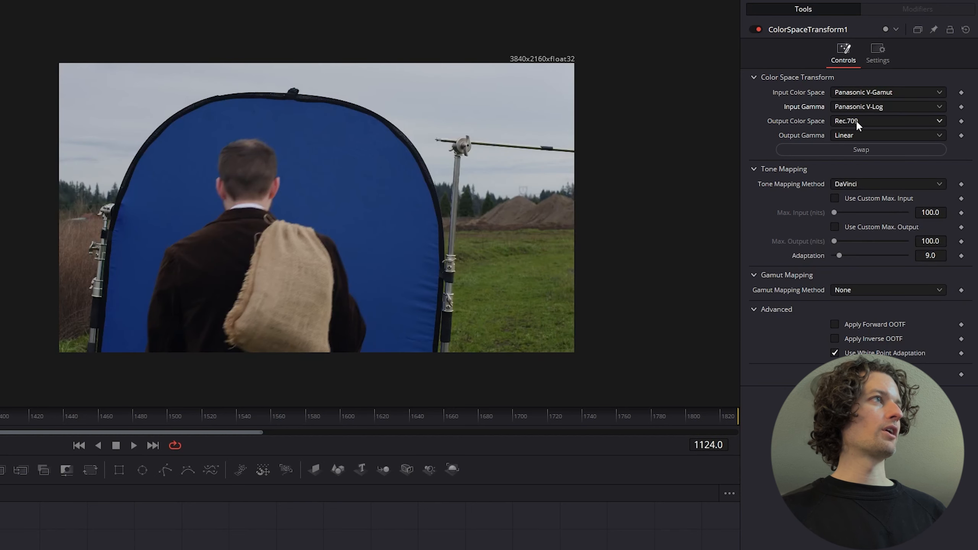
Try Gamma 2.4 as the Color Space Transform's output gamma, and settle on Gamma 2.2
click(843, 137)
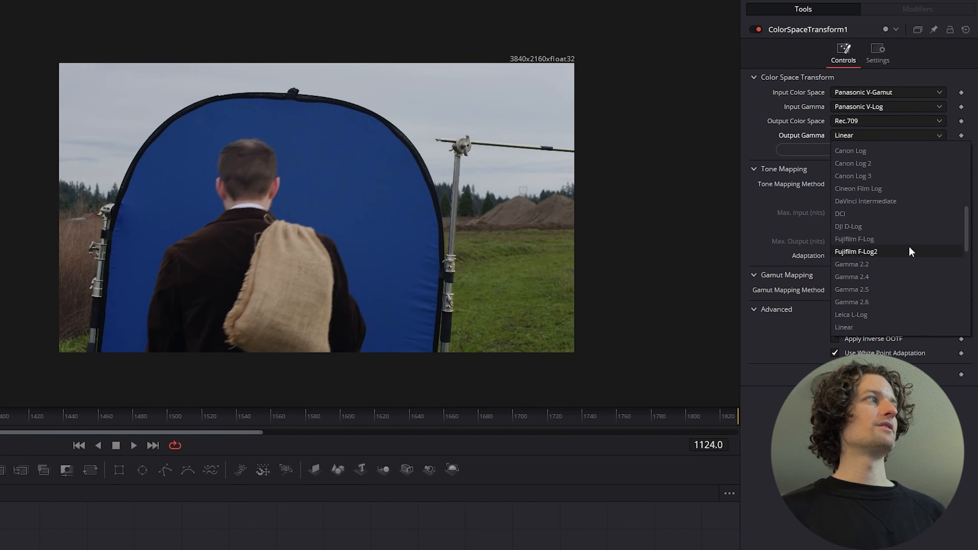
click(908, 275)
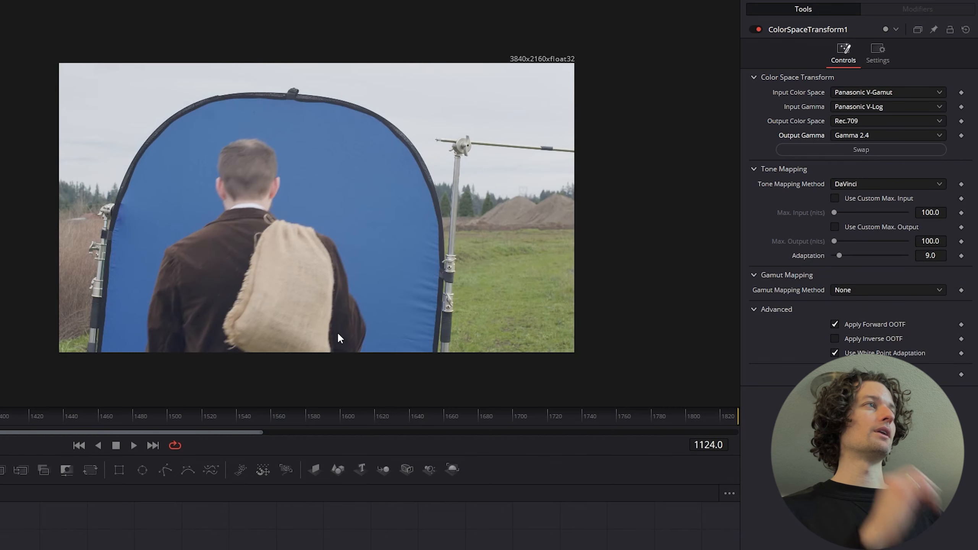
click(850, 133)
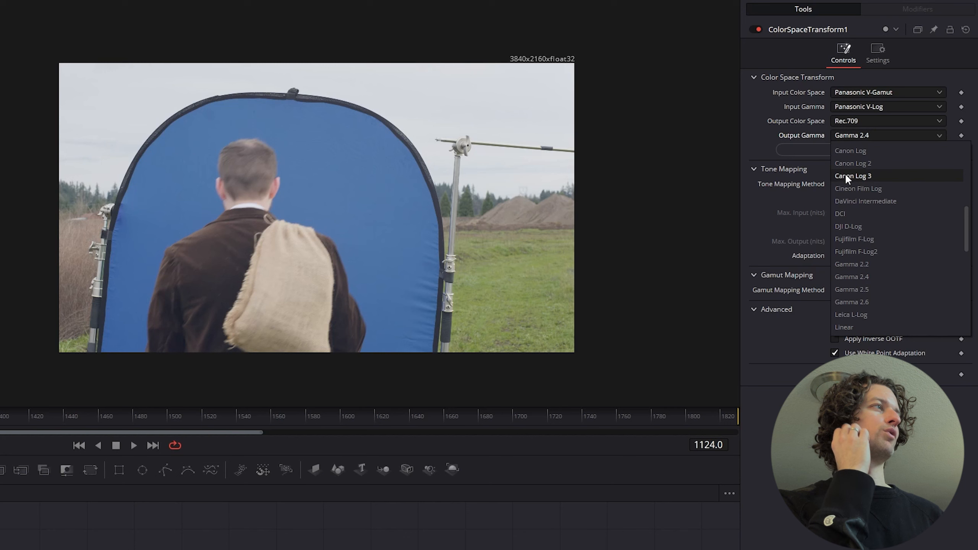
click(869, 262)
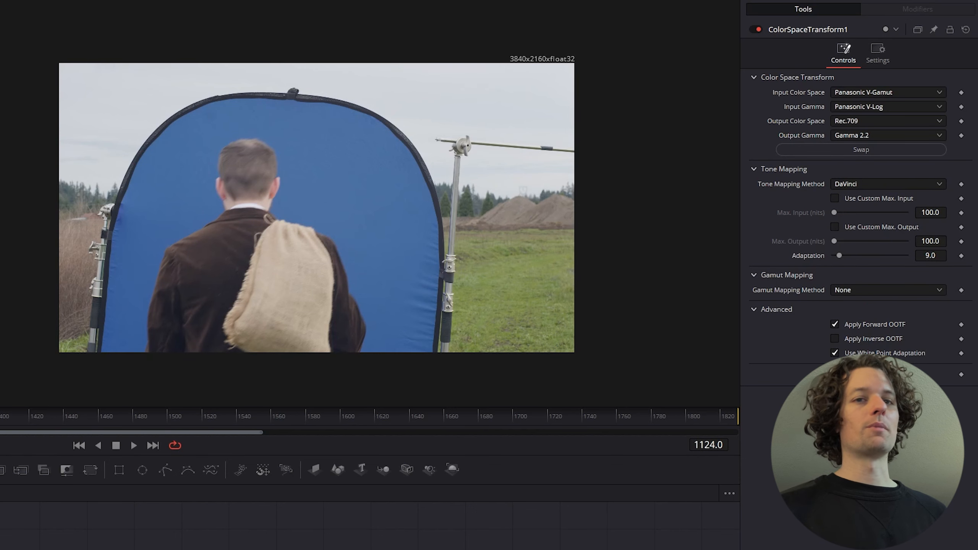
Add a Delta Keyer after the Color Space Transform and sample the blue screen beside the man as its background color
scroll(370, 526, down, 1)
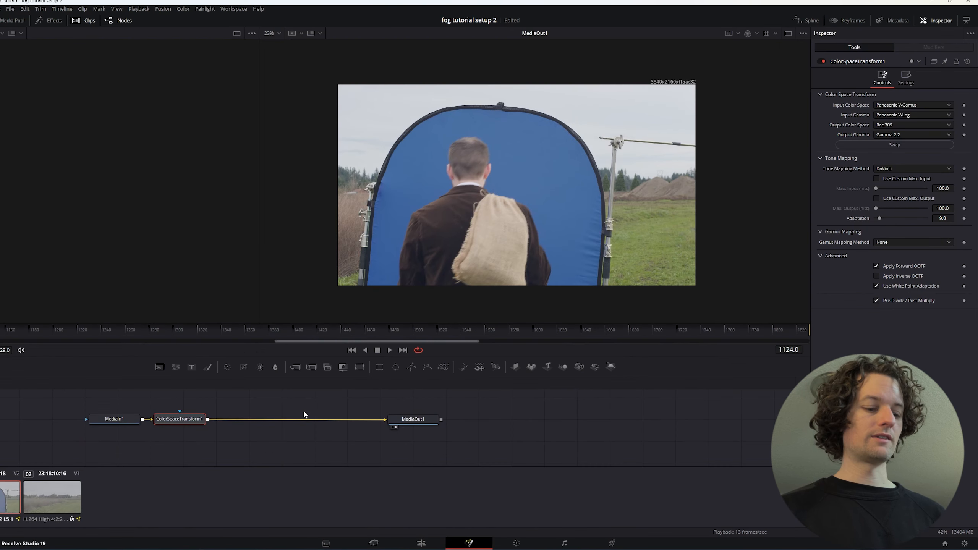
key(shift+space)
text(color sp)
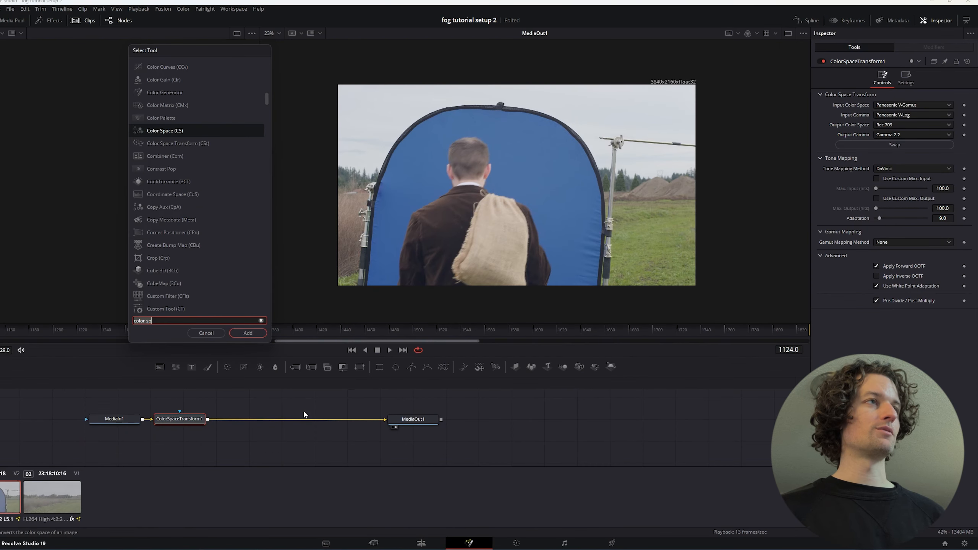
key(ctrl+a)
text(del)
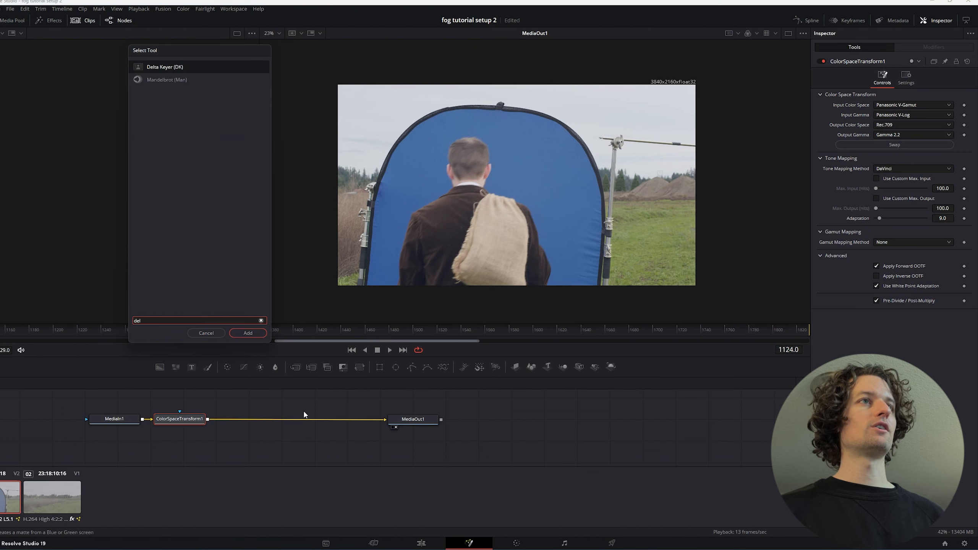
text(ta)
key(Return)
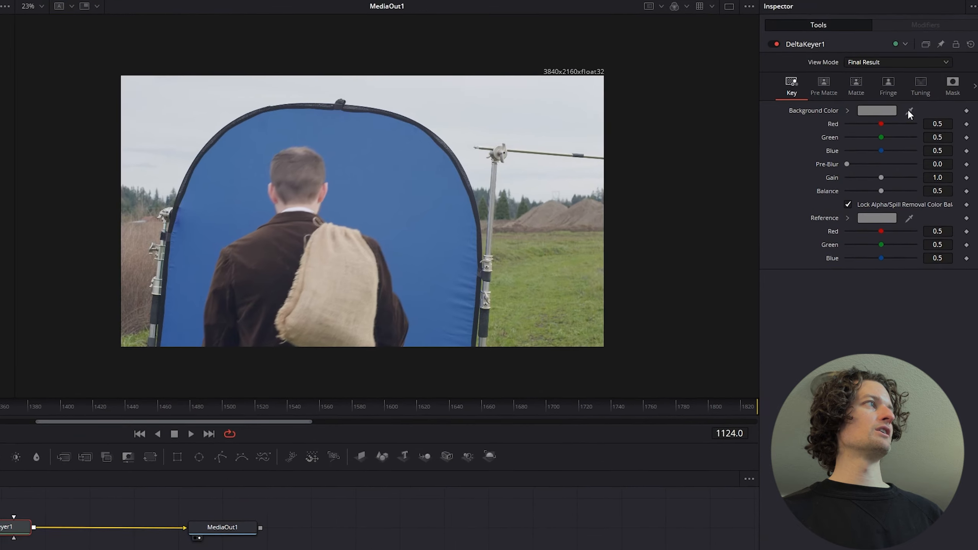
drag(907, 108, 279, 204)
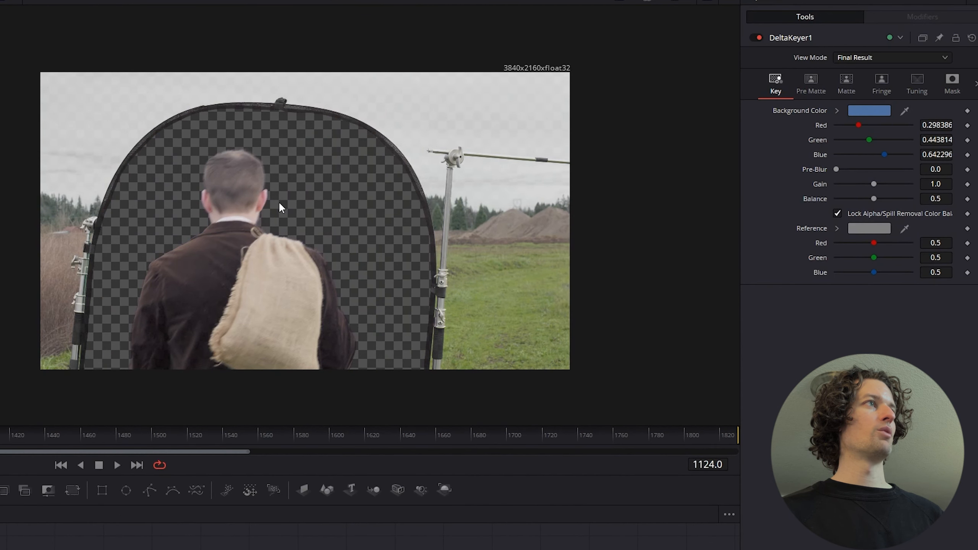
Sample several areas of the blue screen around the man in Pre Matte view mode, and return the view mode to Final Result
click(812, 79)
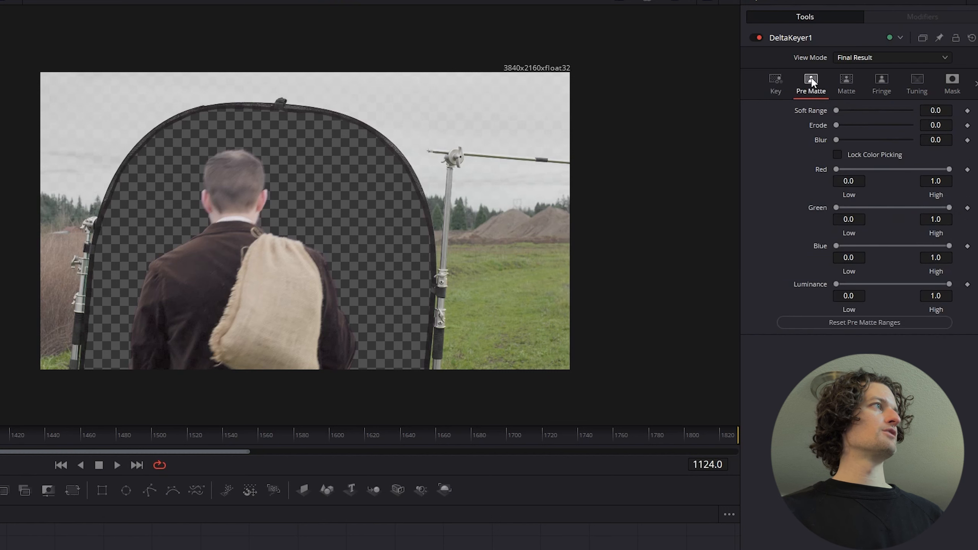
click(874, 56)
click(847, 91)
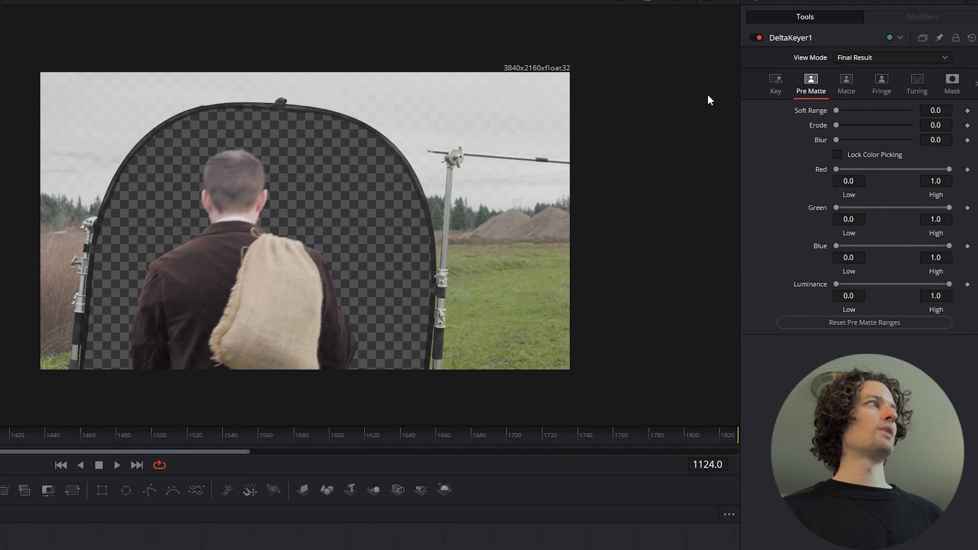
click(855, 57)
click(860, 70)
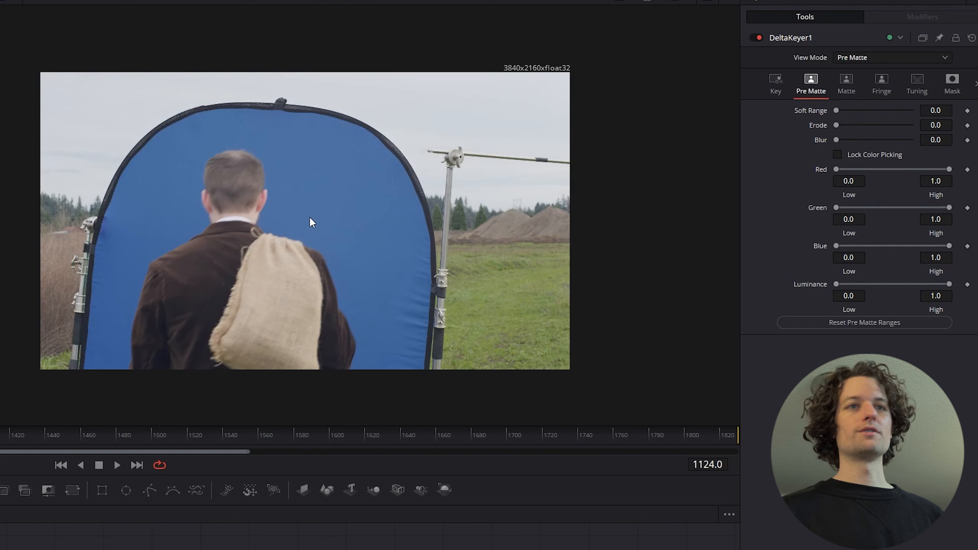
drag(325, 177, 324, 176)
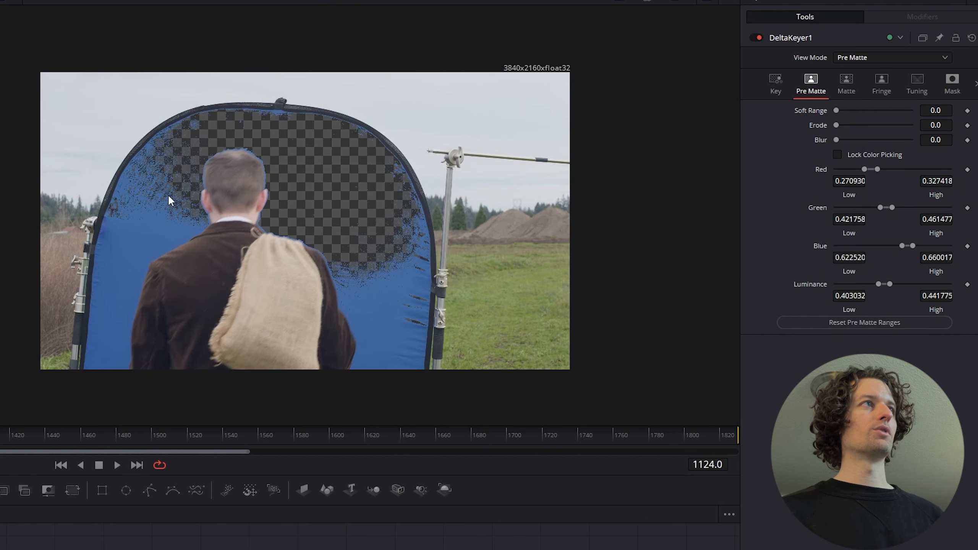
drag(152, 189, 180, 246)
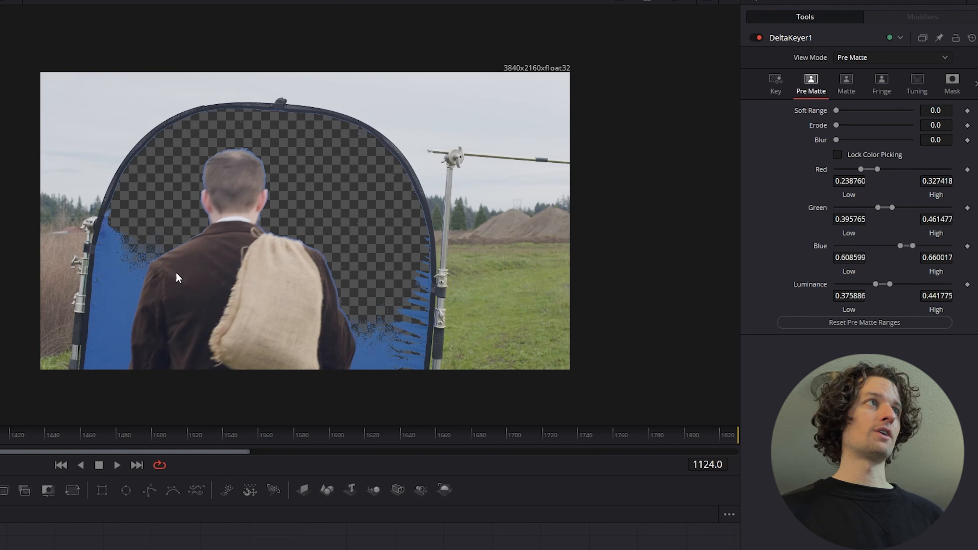
click(129, 258)
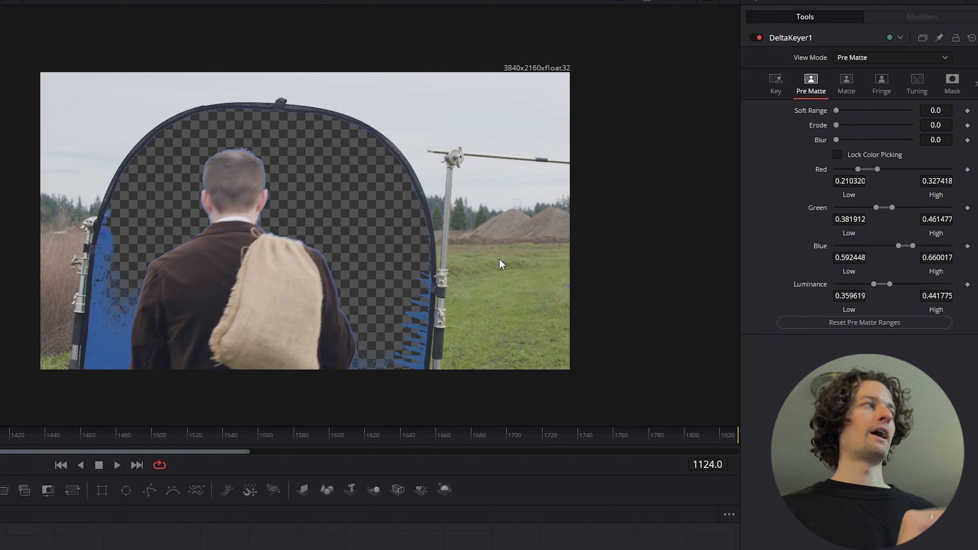
click(858, 57)
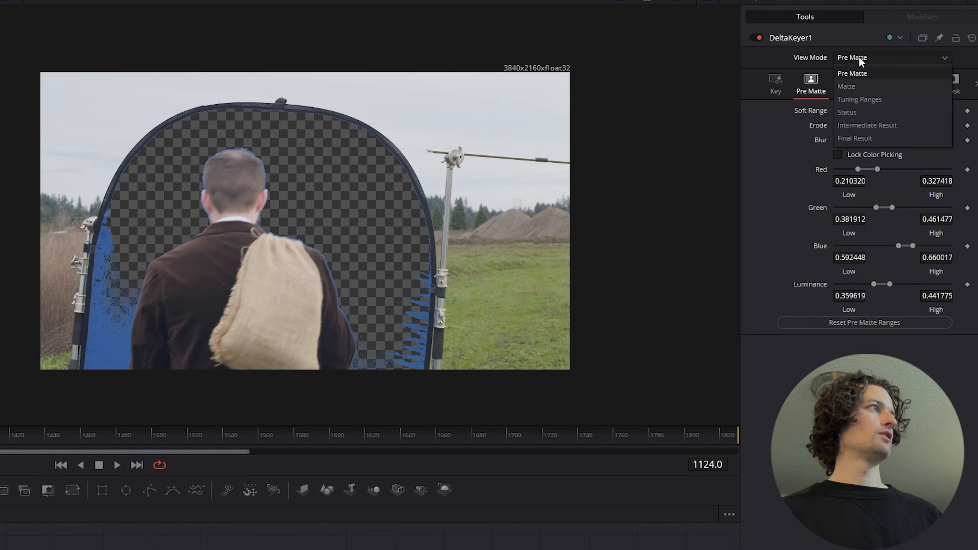
click(872, 145)
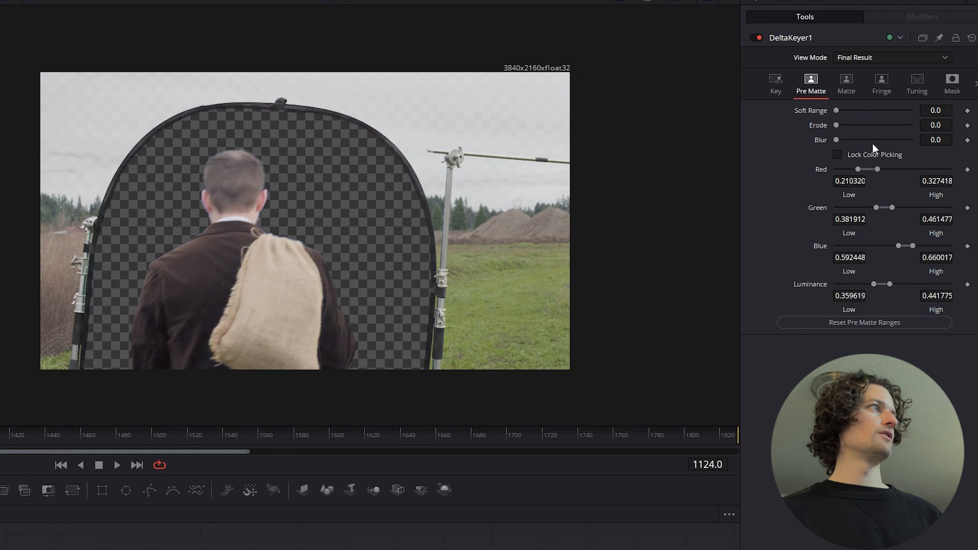
Switch the Delta Keyer's view mode to Matte, inspect the man's matte in motion, and lower the matte's high threshold to 0.8
click(852, 80)
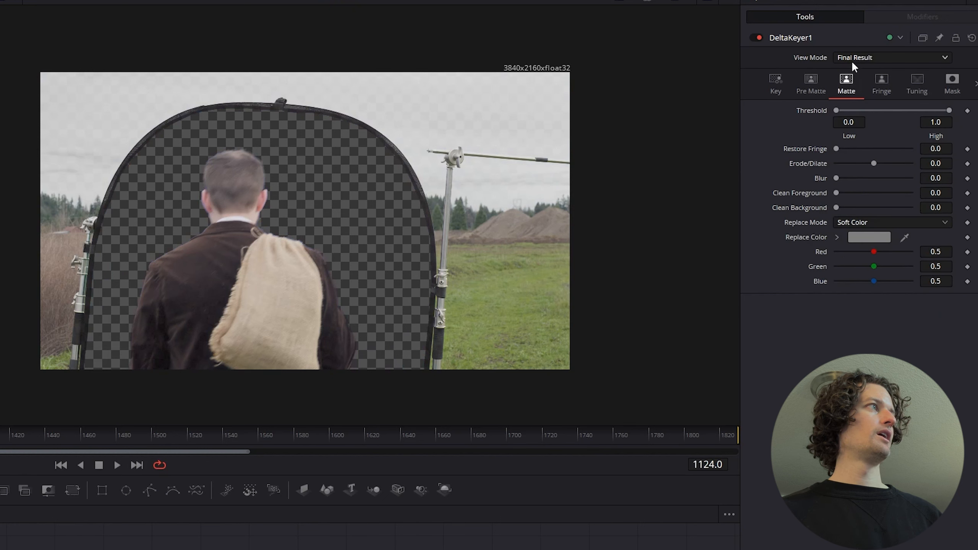
click(866, 58)
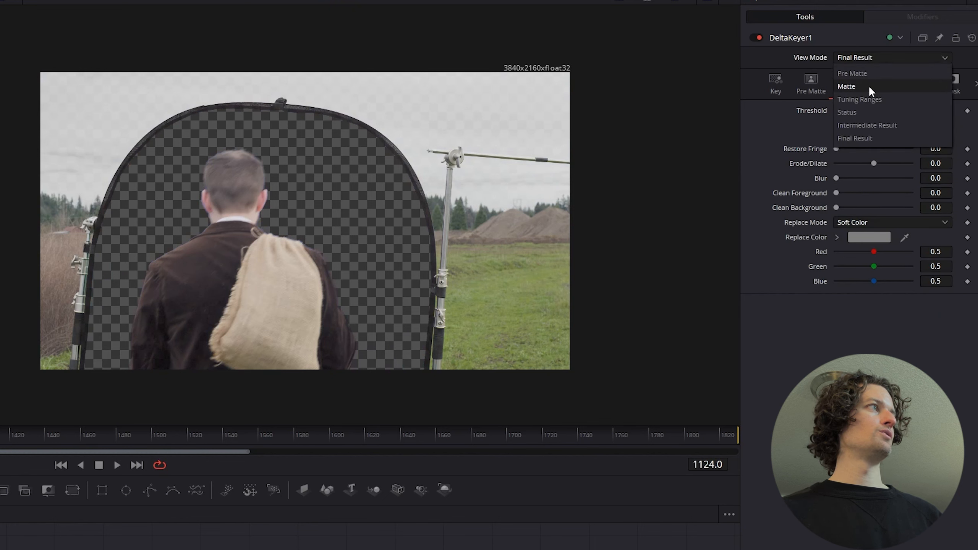
click(869, 87)
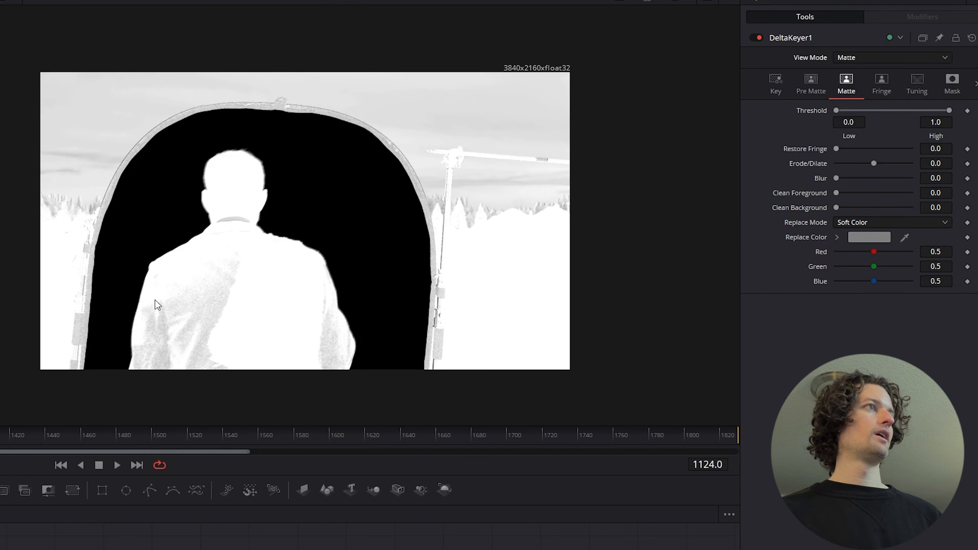
scroll(161, 304, up, 2)
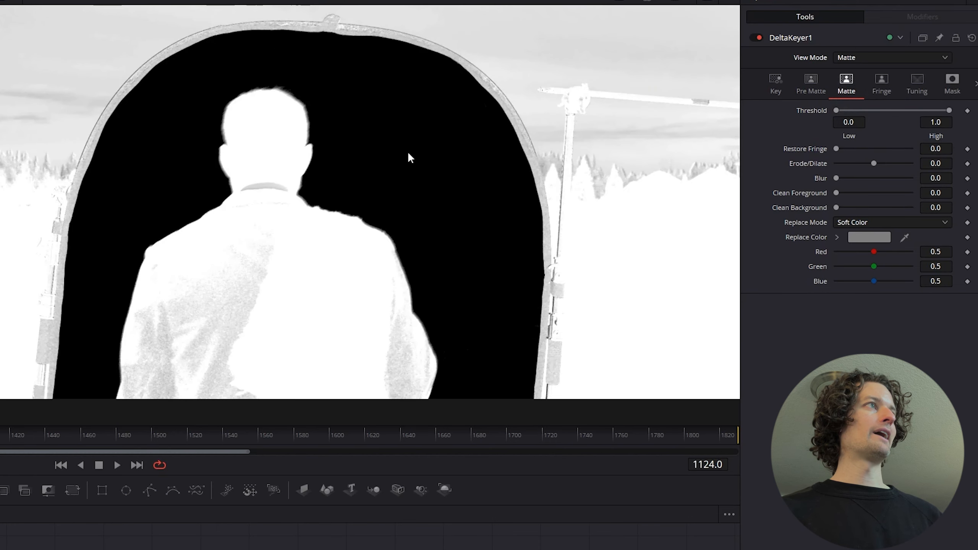
drag(361, 218, 354, 151)
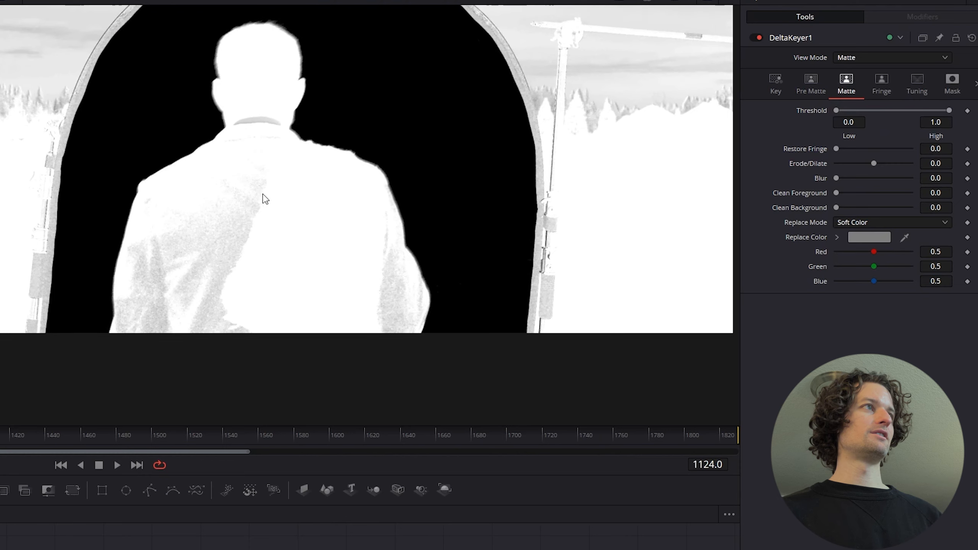
scroll(196, 251, up, 2)
key(space)
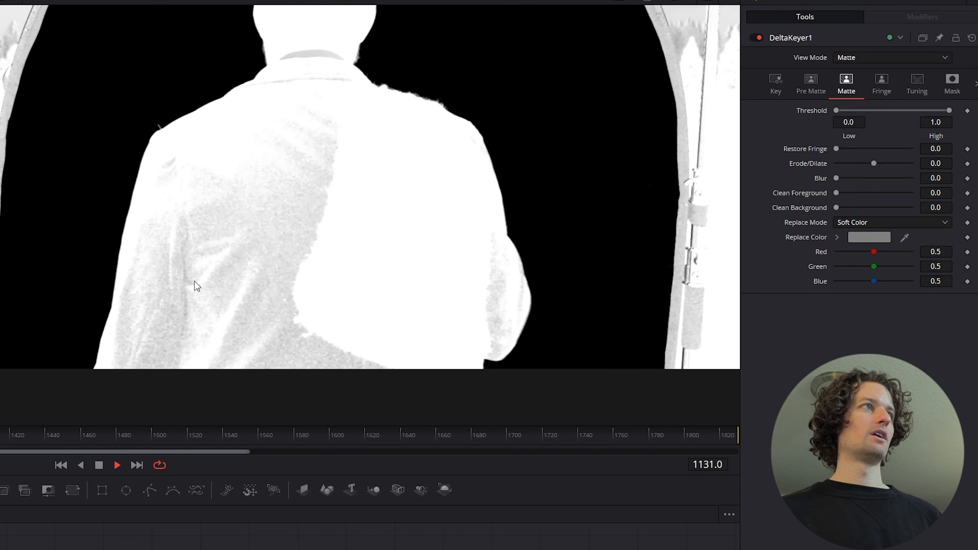
key(space)
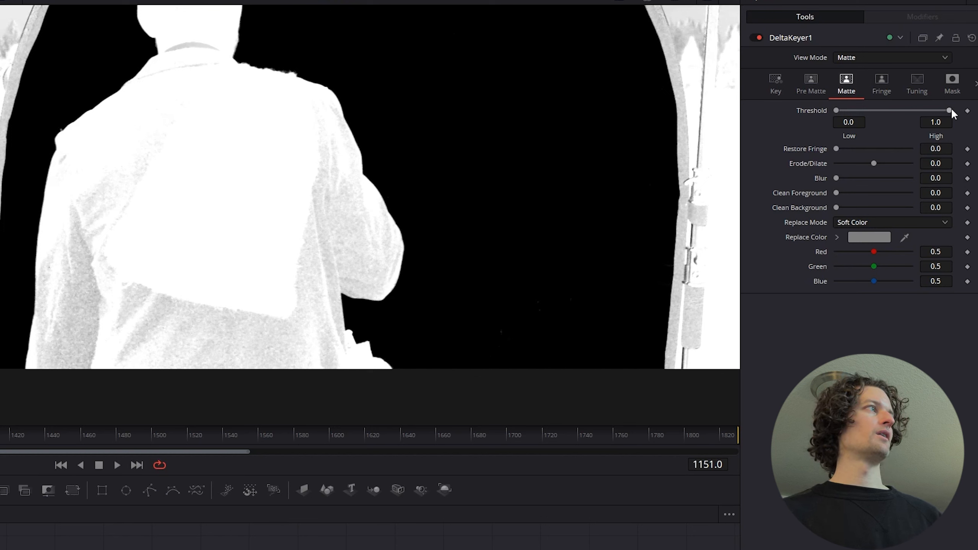
drag(953, 110, 952, 110)
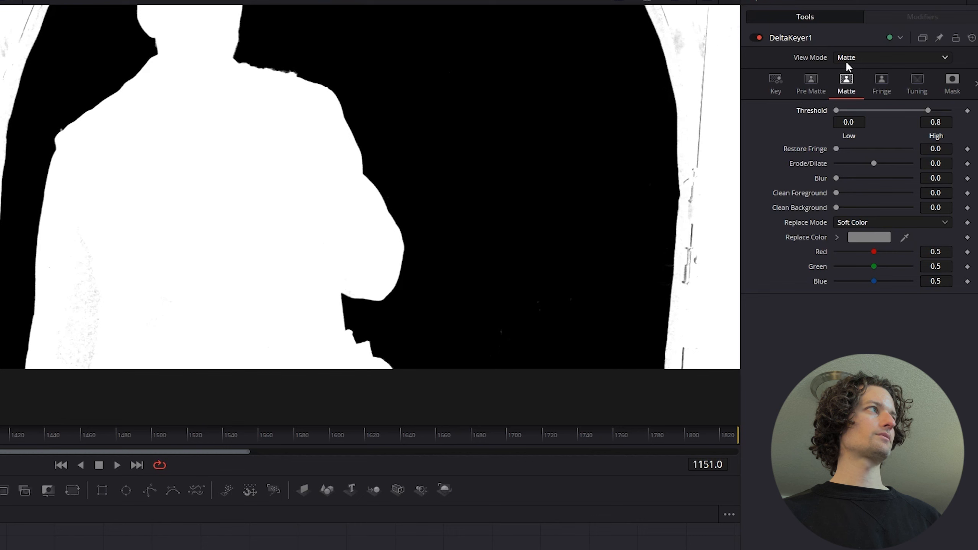
Return the Delta Keyer's view mode to Final Result and play the shot to check the key on the jacket and burlap sack
click(855, 58)
click(863, 135)
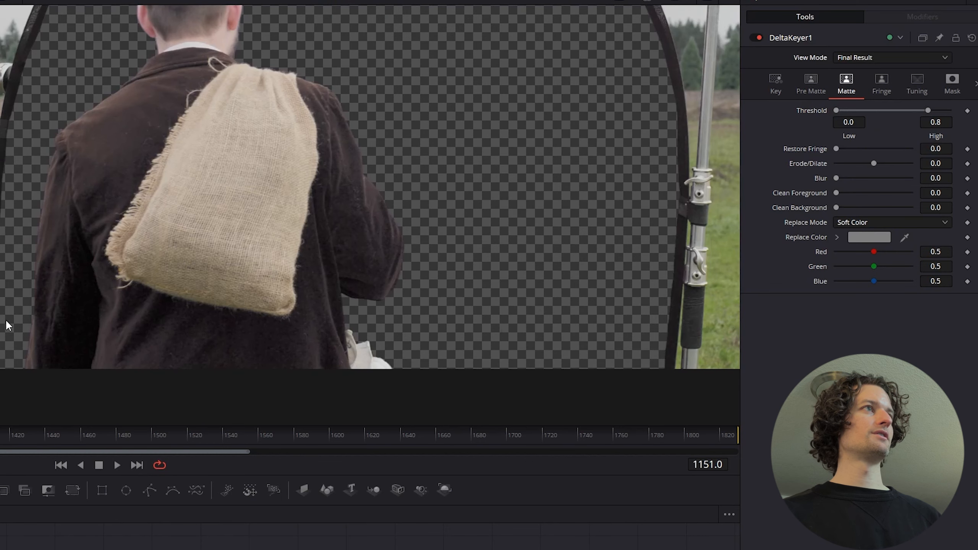
key(space)
key(space)
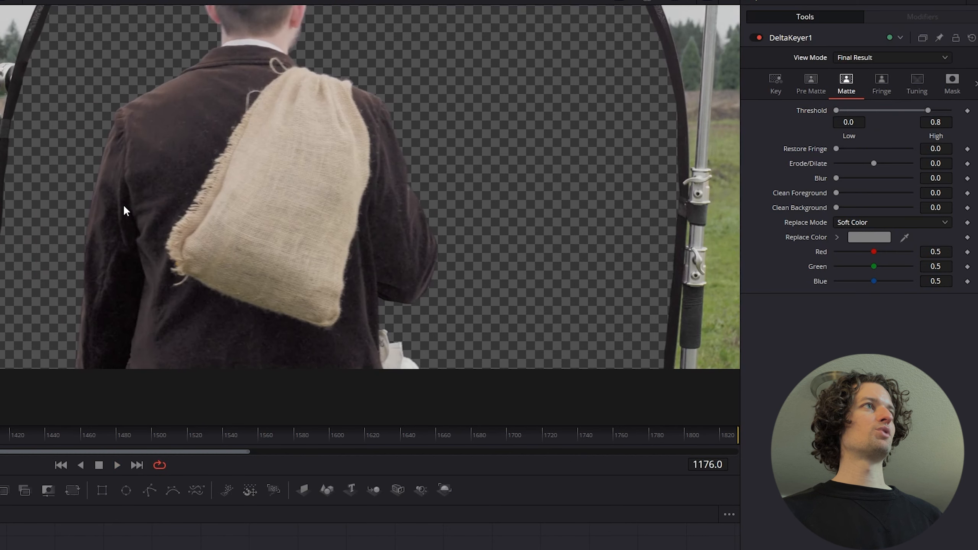
key(space)
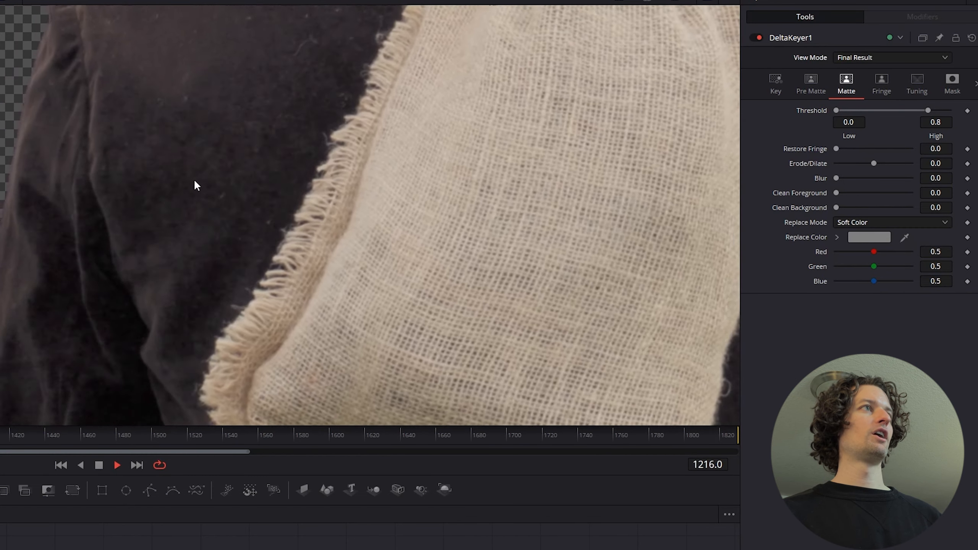
key(space)
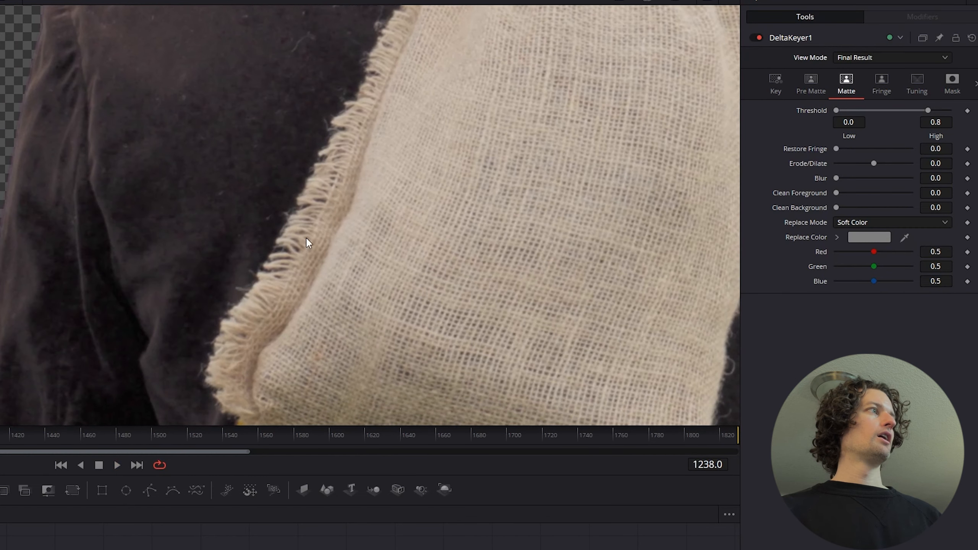
Compare Hard Color and Soft Color as the Delta Keyer's matte replace mode, and settle on Hard Color
click(862, 224)
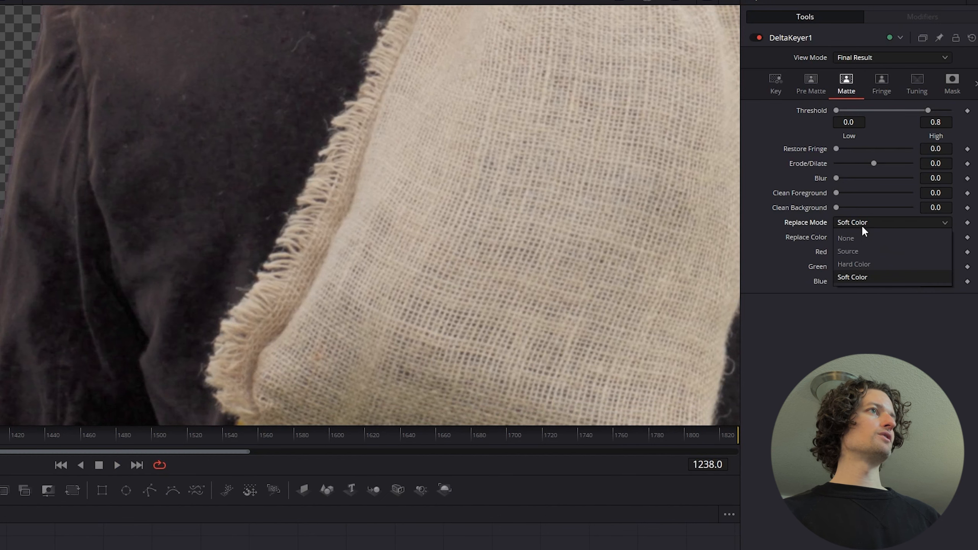
click(868, 267)
key(space)
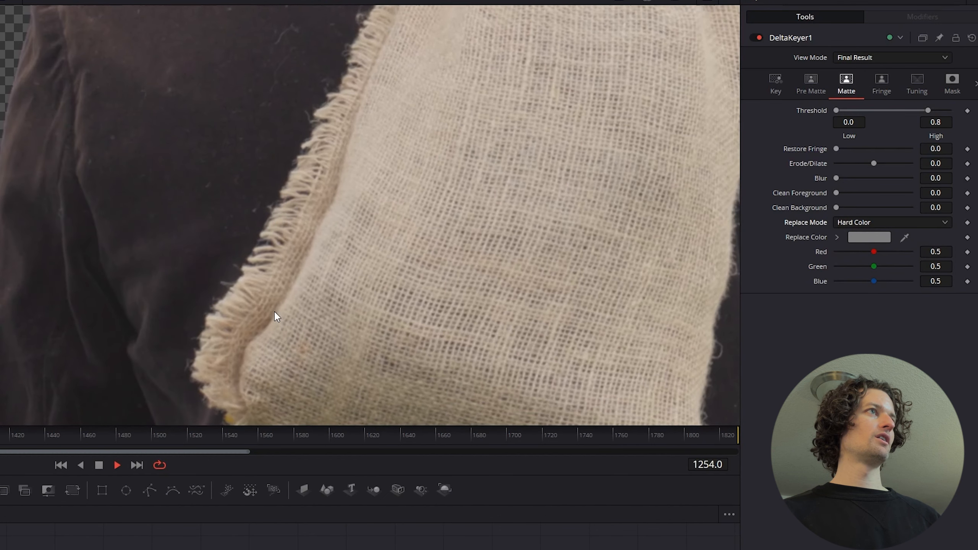
scroll(276, 316, down, 3)
drag(304, 320, 236, 286)
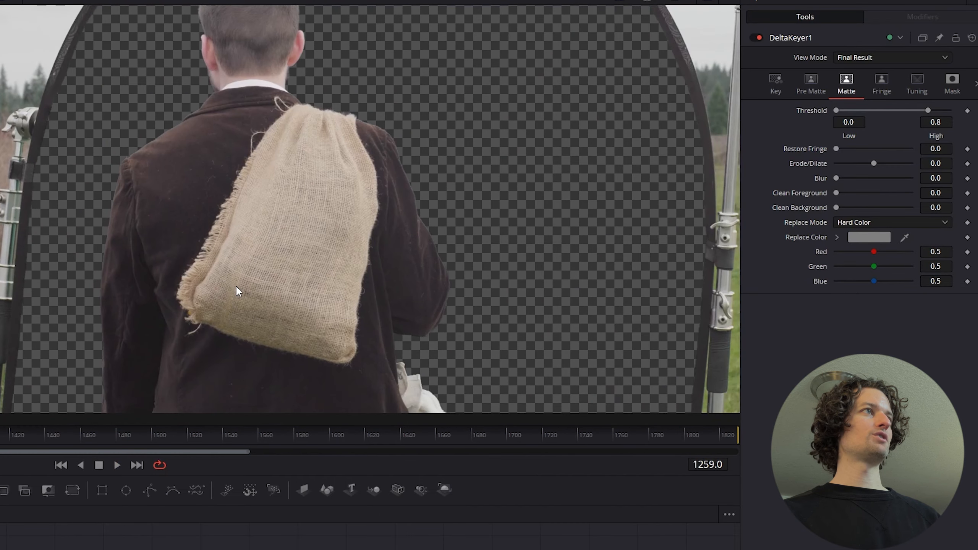
click(906, 222)
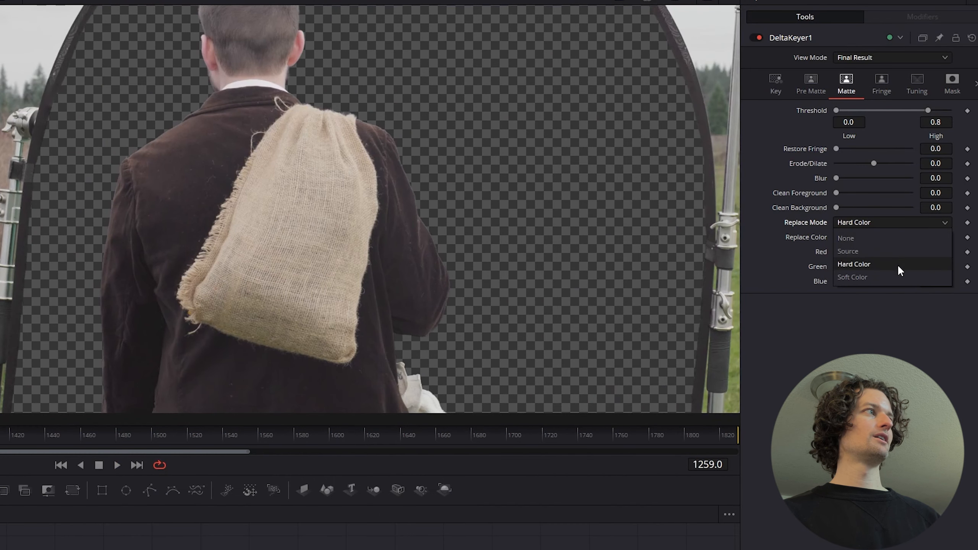
click(897, 277)
click(866, 223)
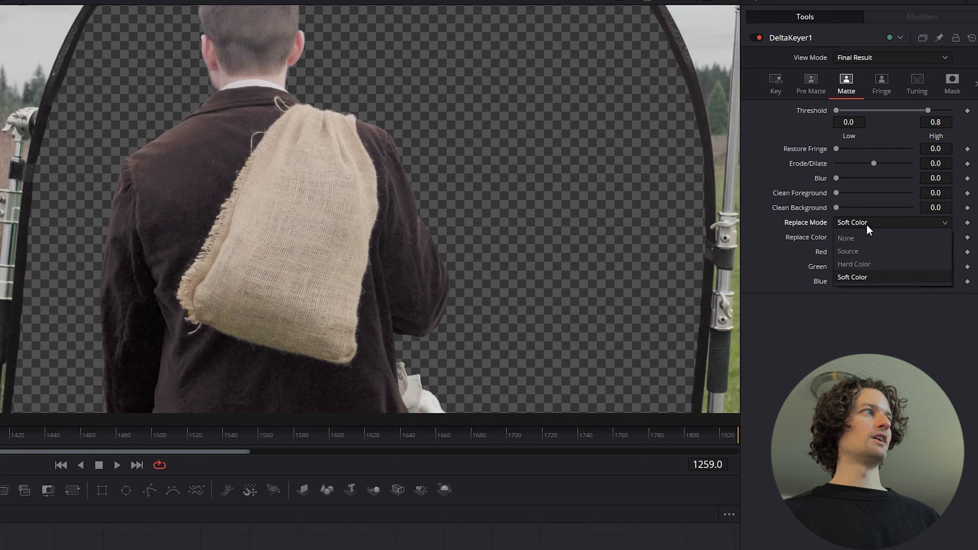
click(863, 264)
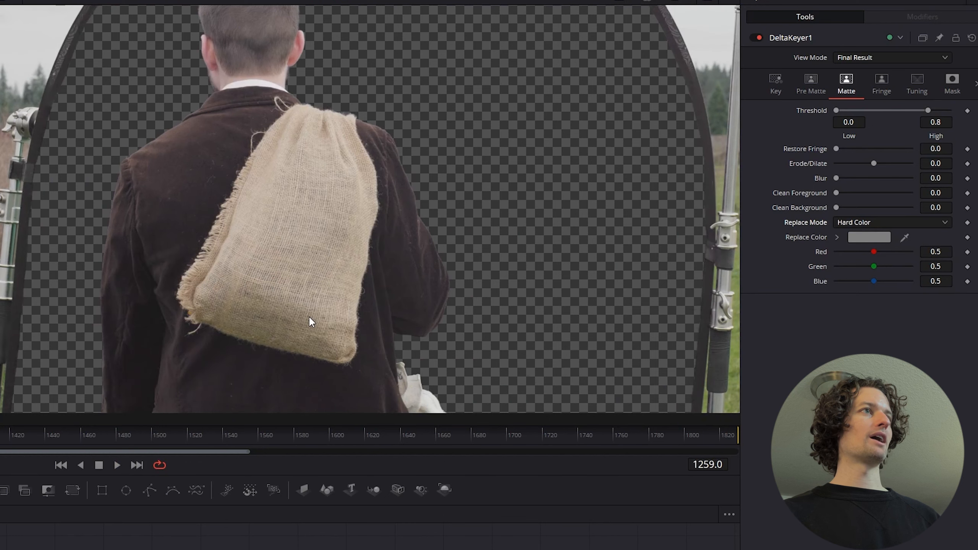
scroll(309, 316, down, 2)
scroll(309, 316, up, 1)
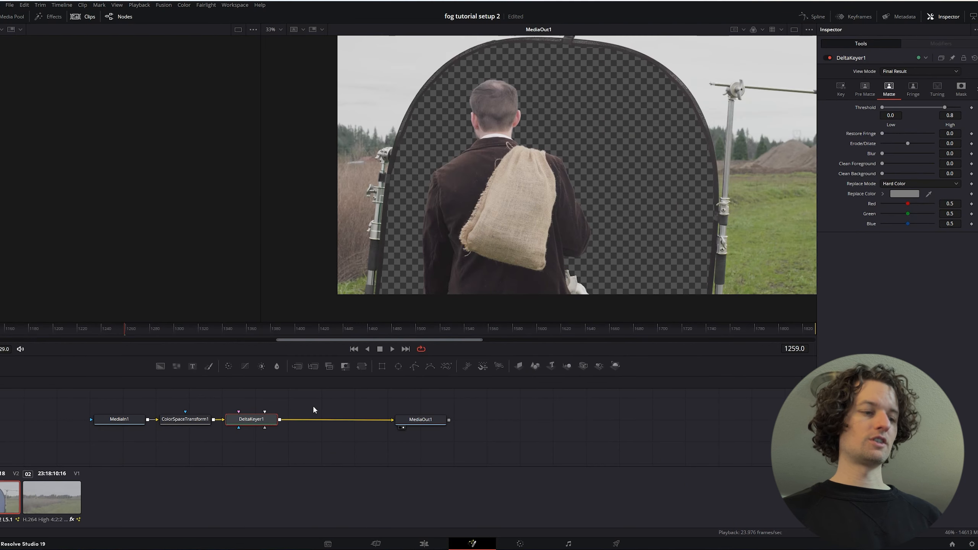
Add a Polygon mask node to the Delta Keyer
key(shift+space)
text(delt)
key(BackSpace)
key(BackSpace)
key(BackSpace)
key(BackSpace)
text(poly)
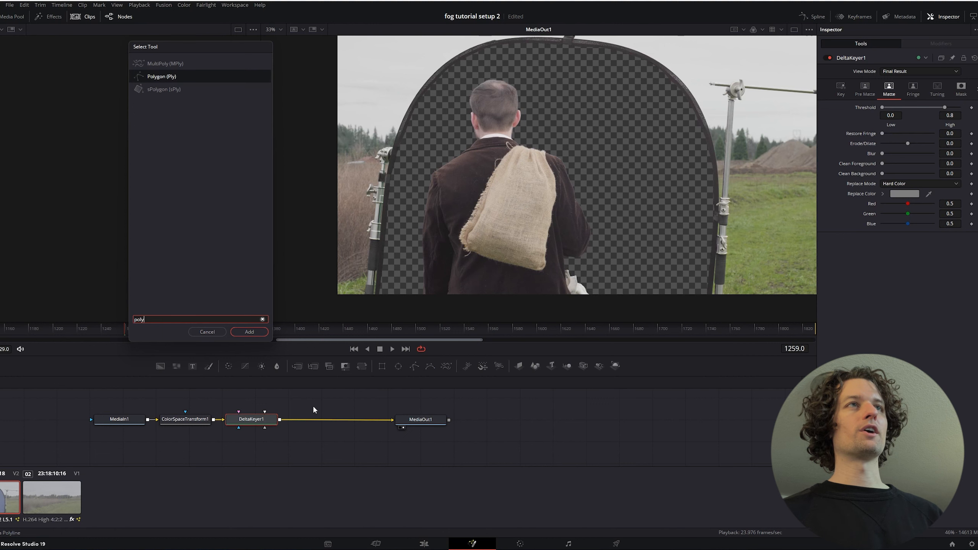
key(Return)
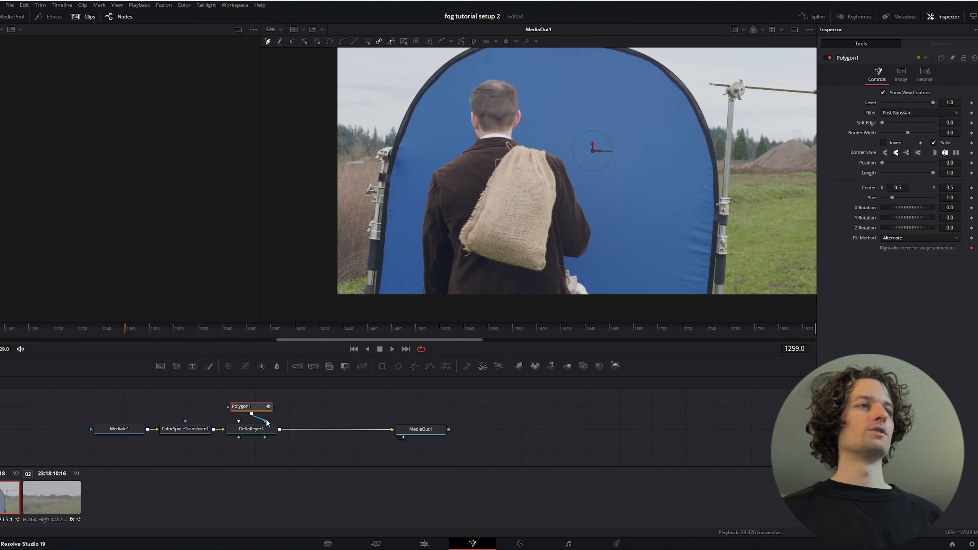
Disconnect the Polygon from the Delta Keyer's effect mask and connect it to the keyer's garbage matte input
drag(261, 410, 277, 408)
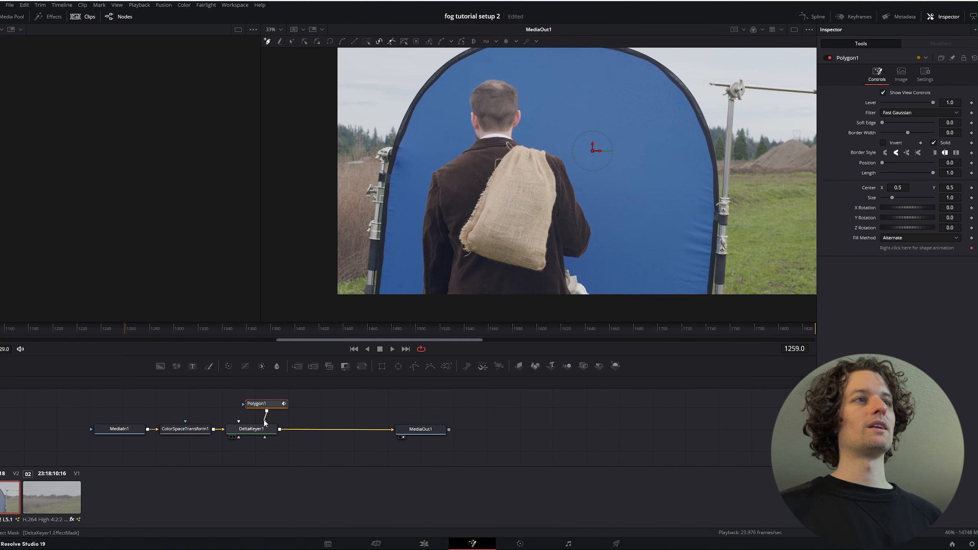
drag(265, 418, 214, 475)
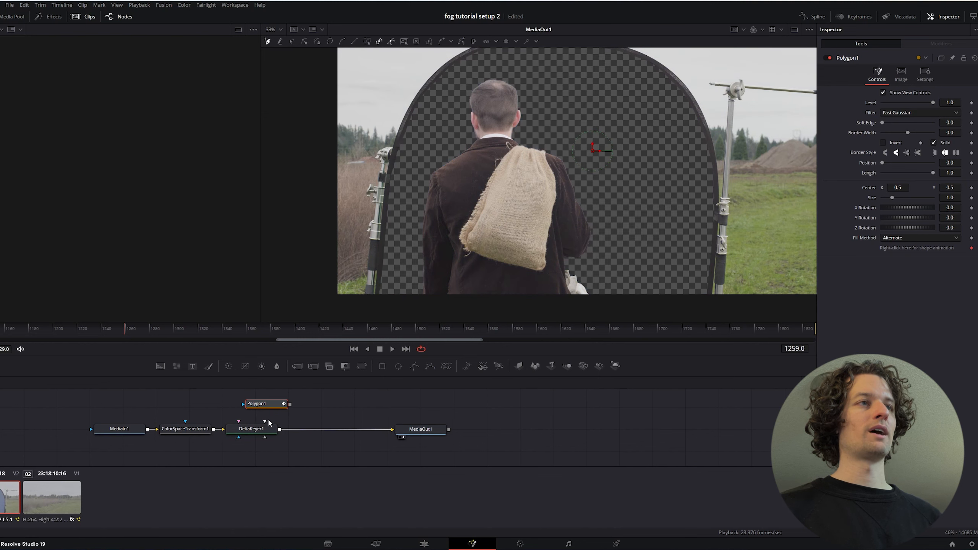
drag(291, 405, 265, 441)
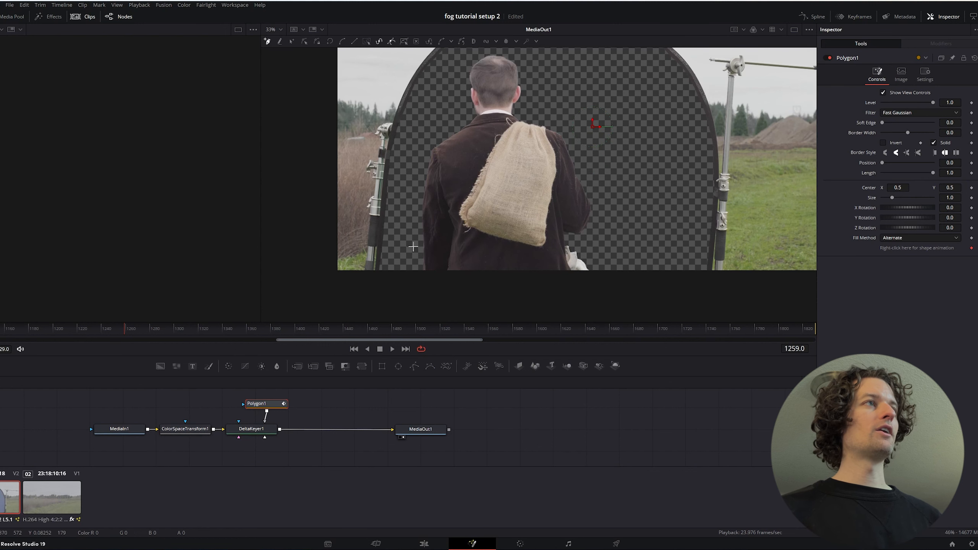
Draw a closed polygon around the man just inside the blue screen's frame, extending below the image, and invert it
click(385, 295)
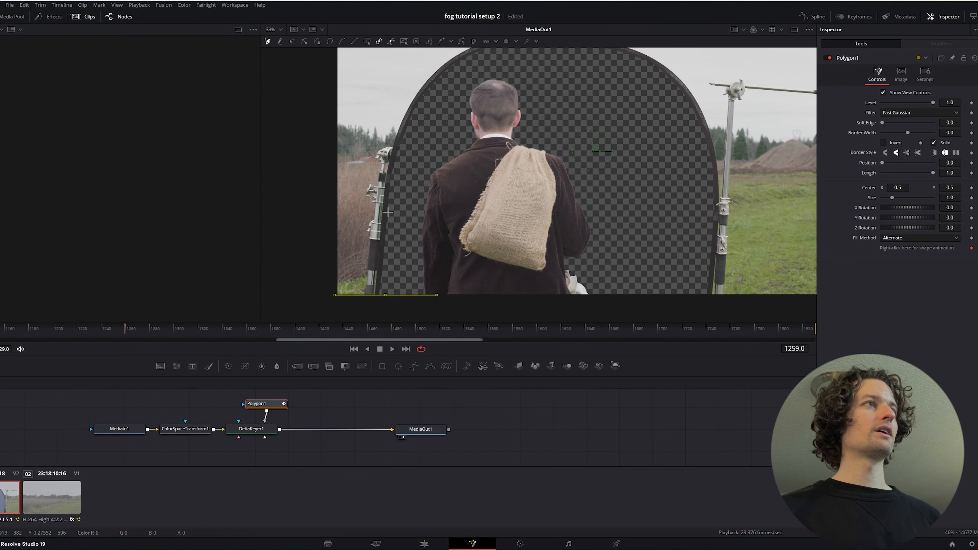
click(392, 198)
click(419, 106)
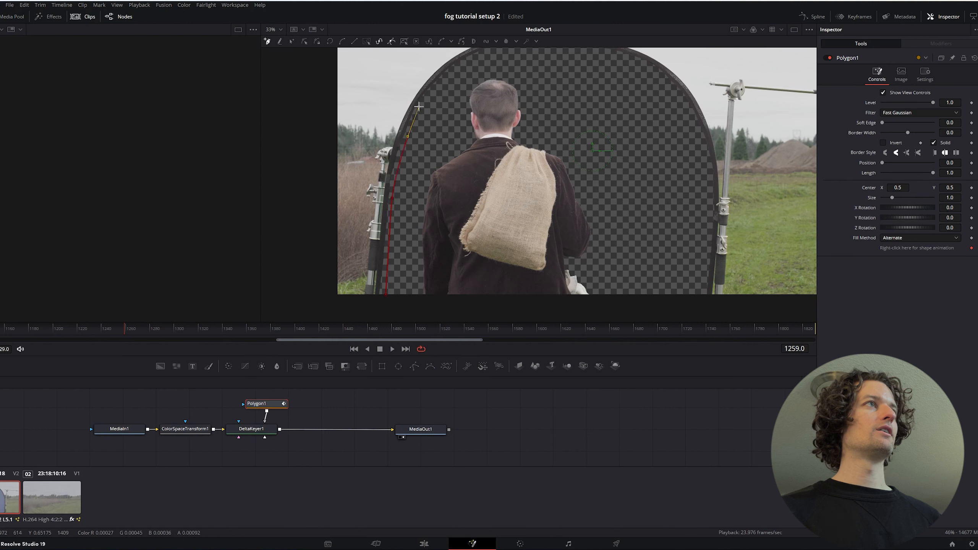
click(471, 81)
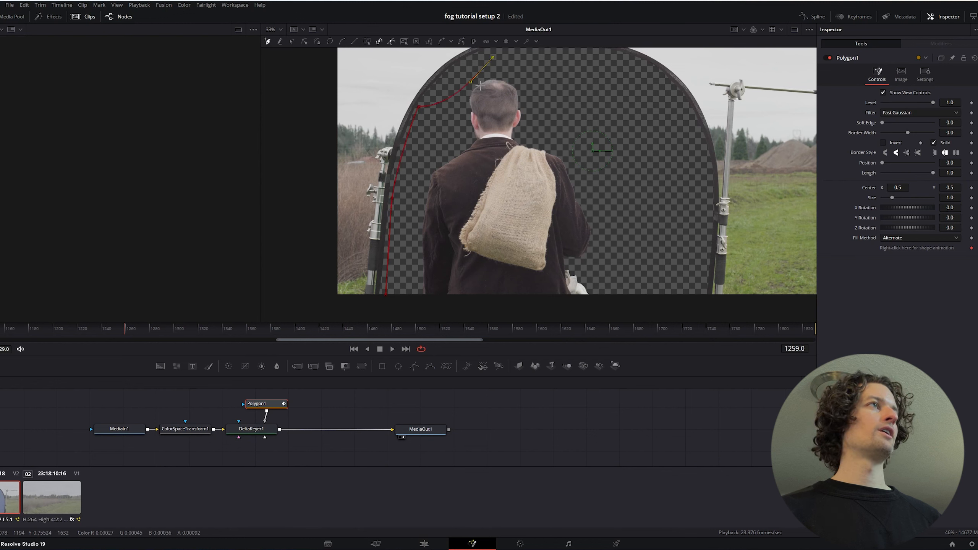
drag(471, 82, 469, 54)
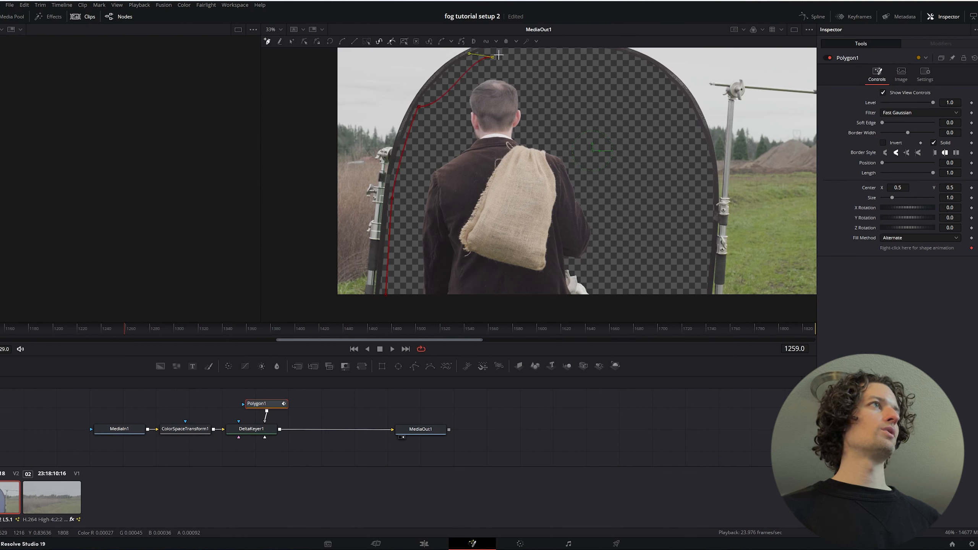
drag(557, 57, 589, 56)
click(665, 126)
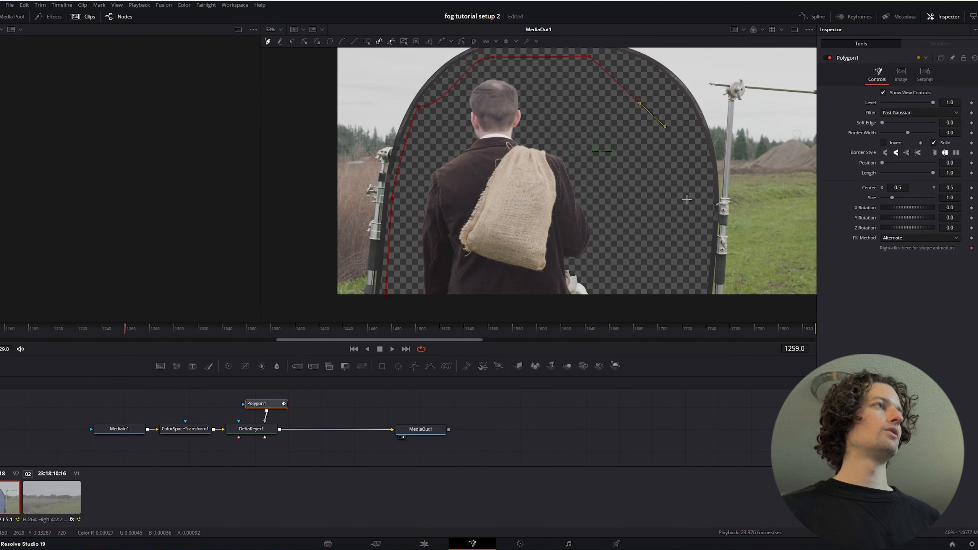
click(700, 254)
drag(701, 292, 701, 310)
drag(505, 311, 407, 312)
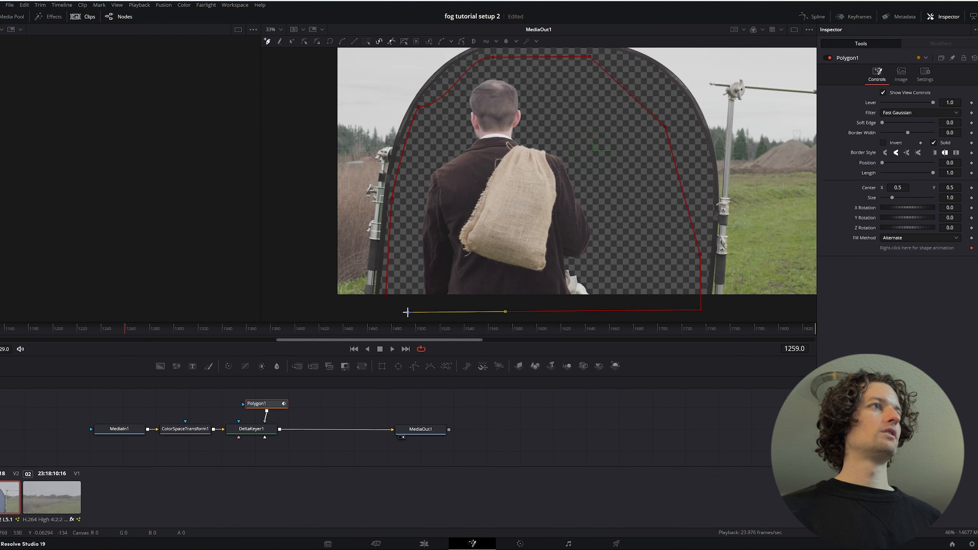
click(386, 295)
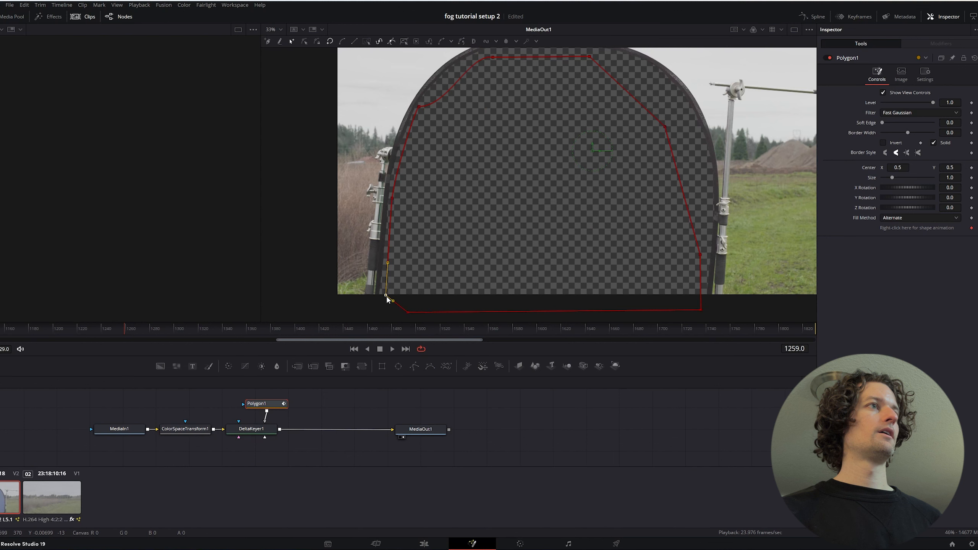
click(884, 143)
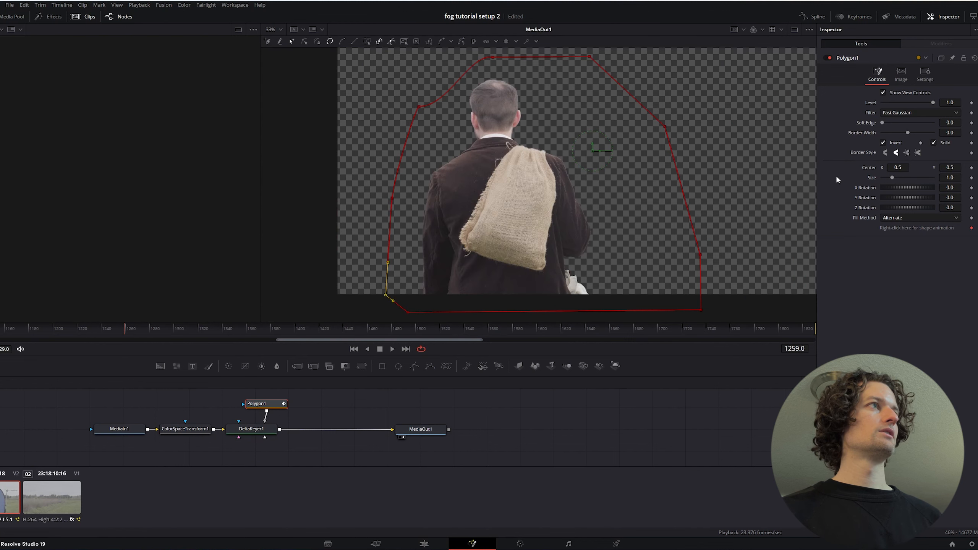
Select the MediaOut node to view the keyed man without mask controls, and switch to the Edit page
click(426, 429)
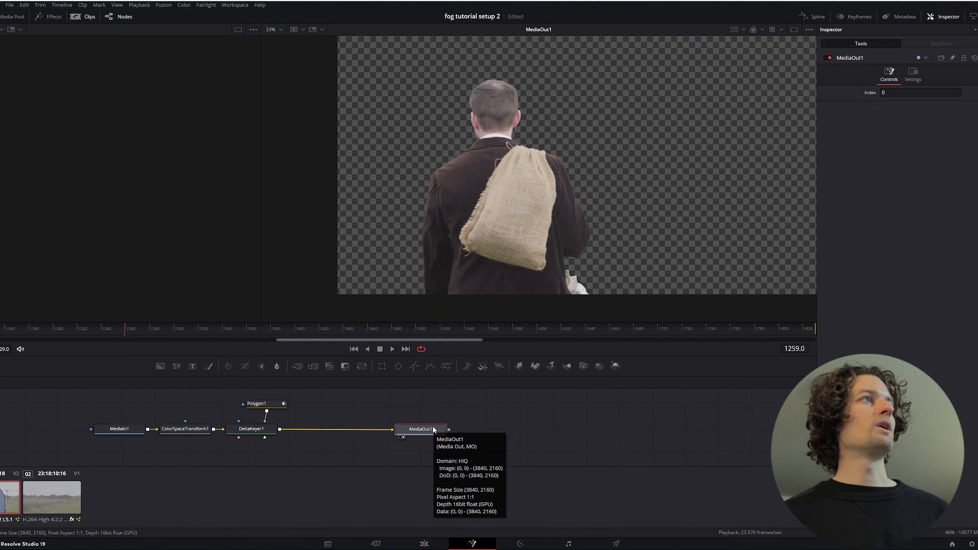
click(424, 543)
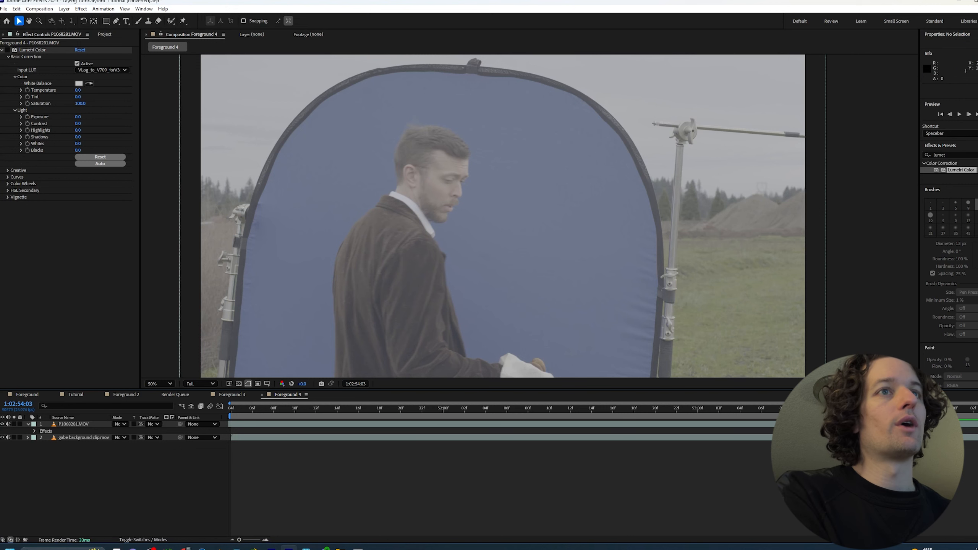
key(comma)
key(period)
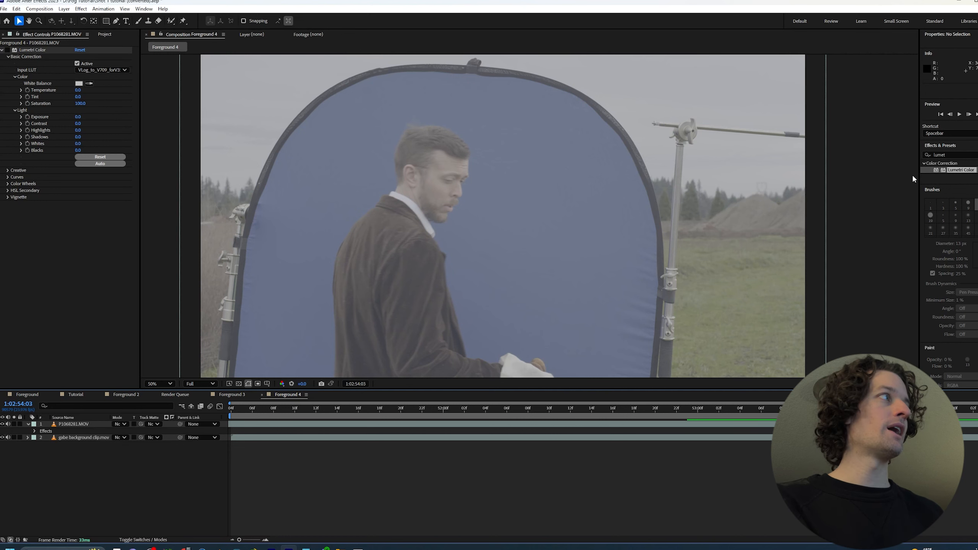
Enable the Lumetri Color effect on the P1068281.MOV layer with the VLog_to_V709_forV35_ver100 input LUT, and collapse its settings
mouse_move(968, 172)
mouse_down()
mouse_move(723, 378)
mouse_move(710, 432)
mouse_move(945, 232)
mouse_move(977, 171)
mouse_up()
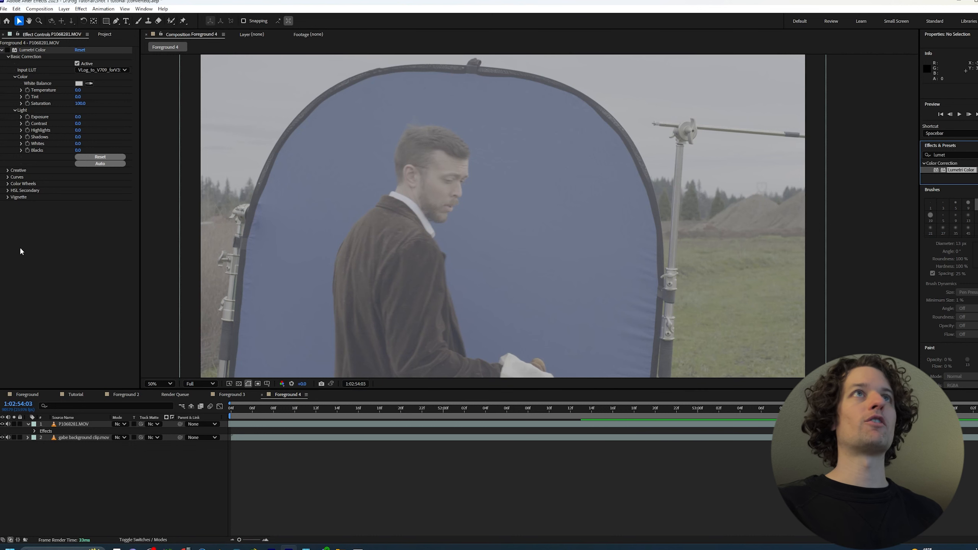
click(99, 72)
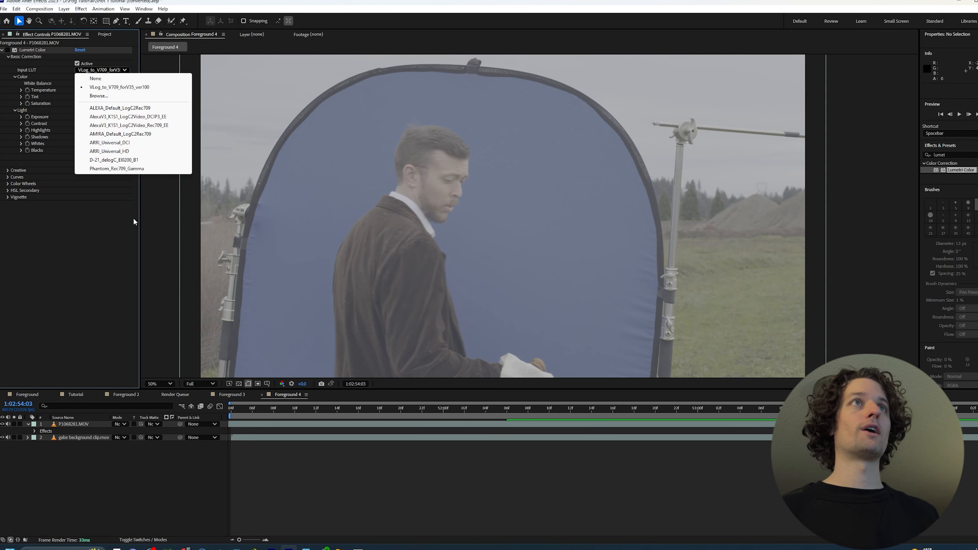
click(131, 241)
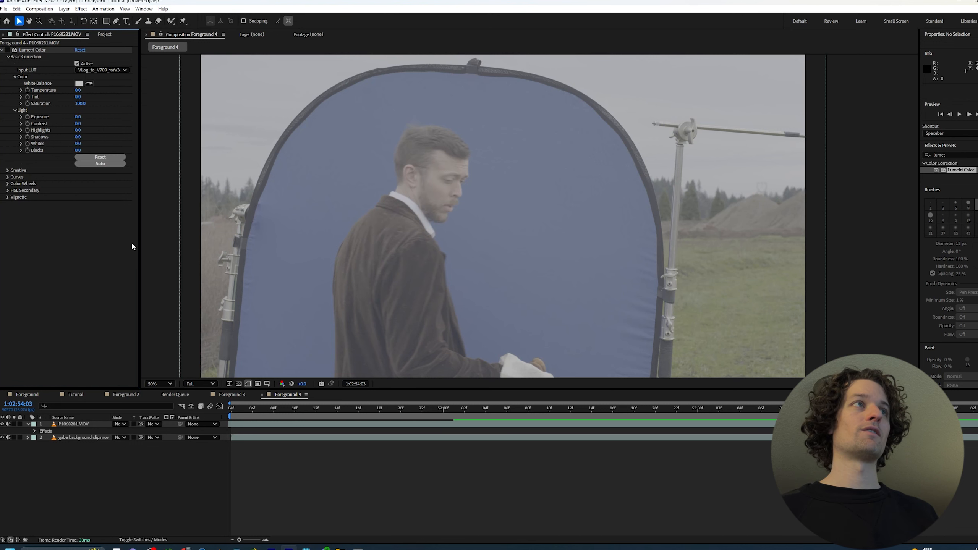
click(7, 49)
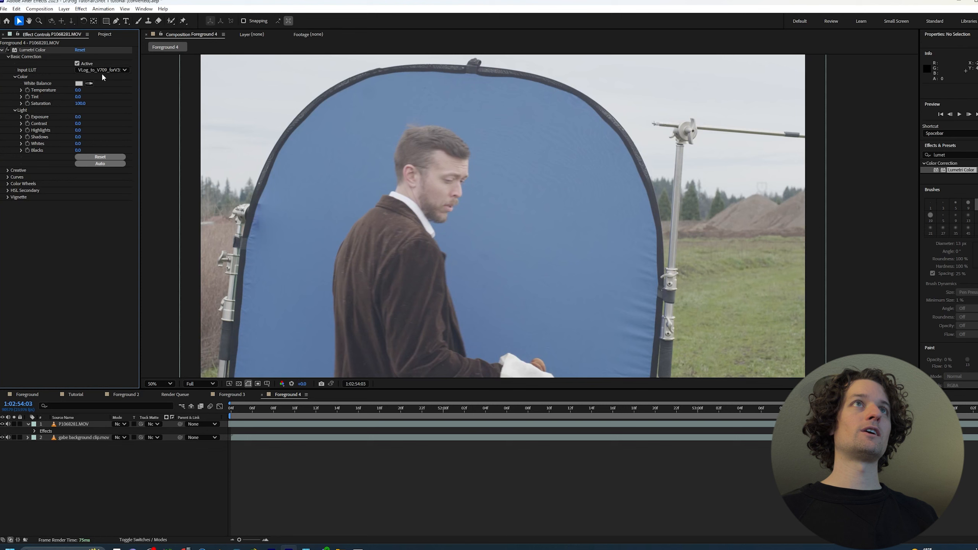
click(103, 71)
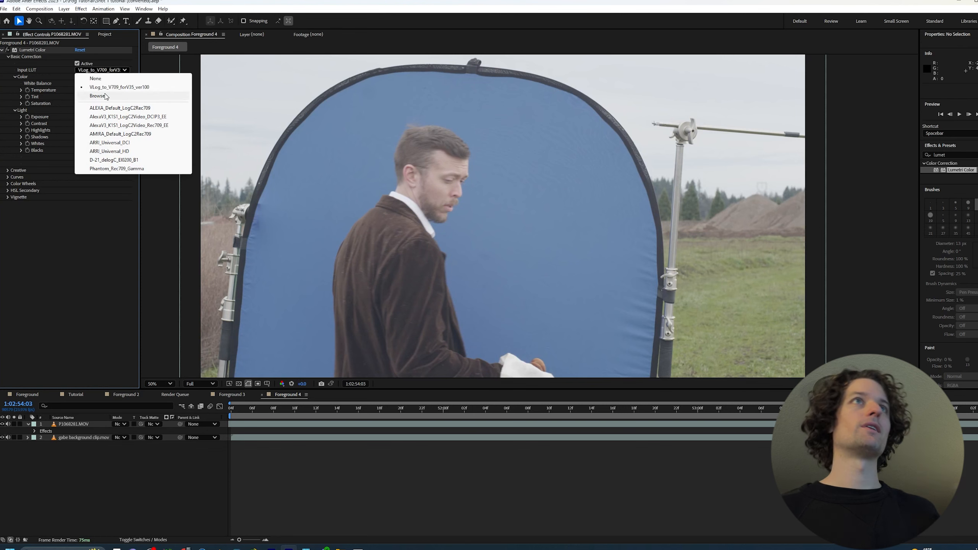
click(72, 267)
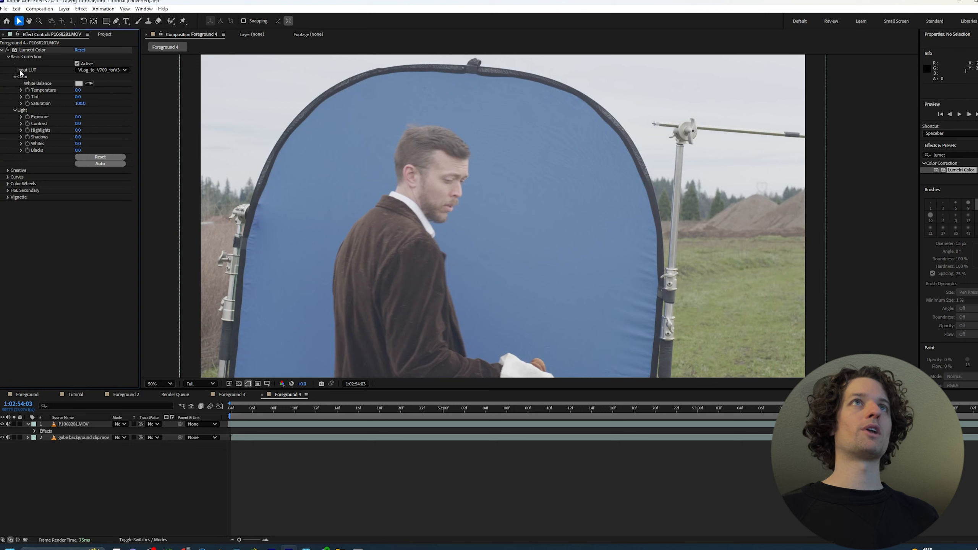
click(2, 50)
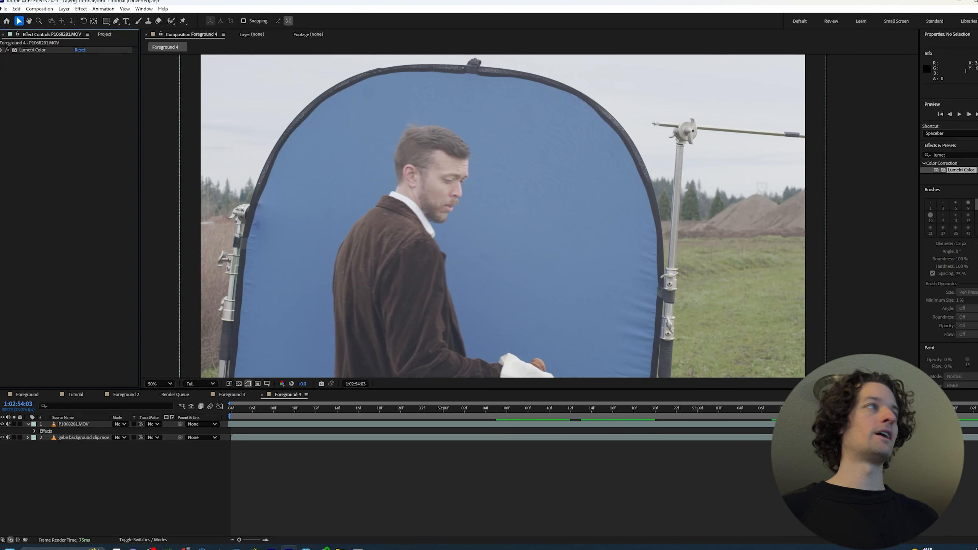
Find the Keylight effect, apply it to the P1068281.MOV layer, and sample the blue screen beside the man's face as Screen Colour
click(946, 154)
text(keyli)
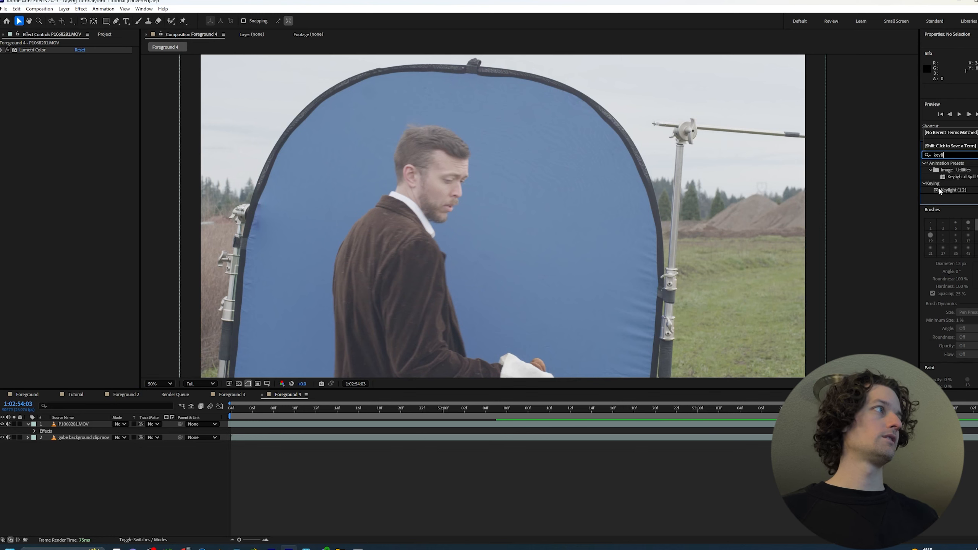
drag(938, 190, 355, 308)
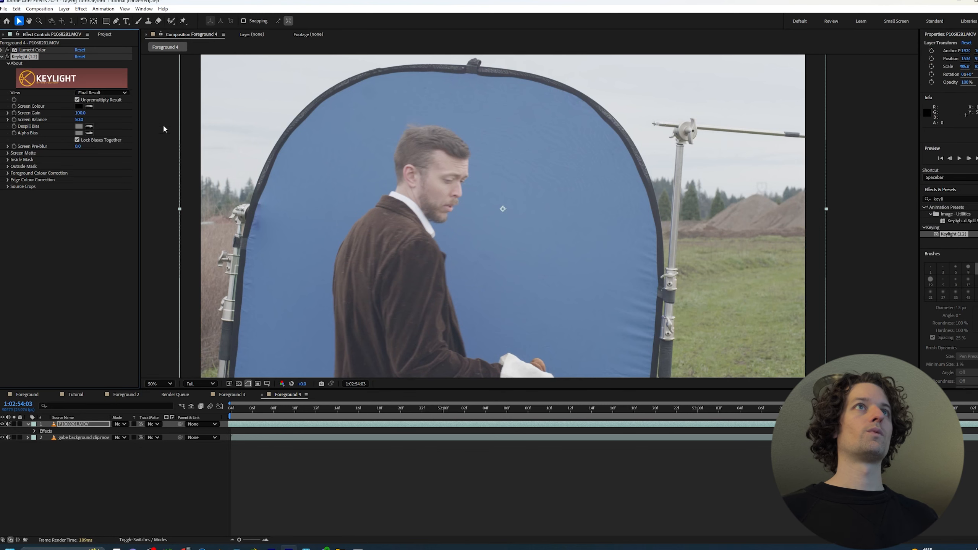
click(89, 105)
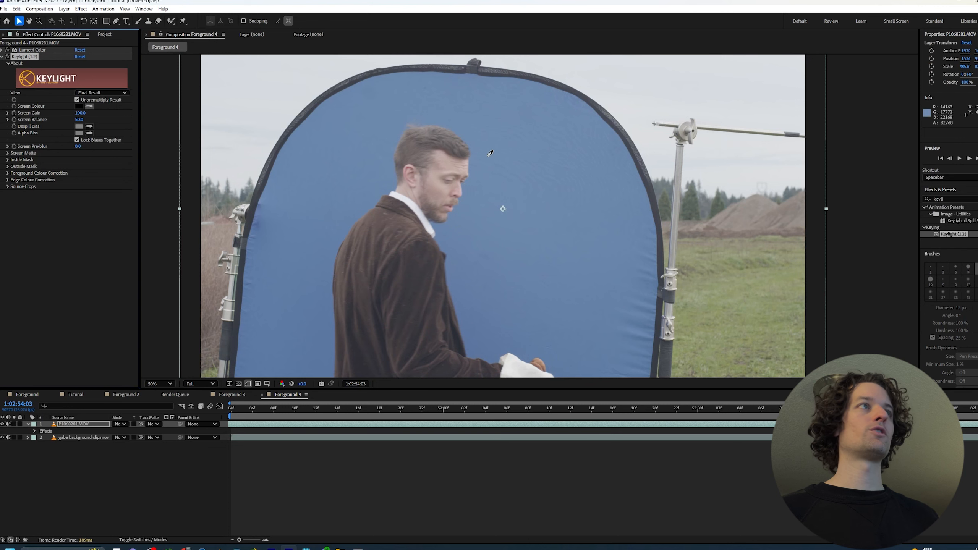
click(477, 183)
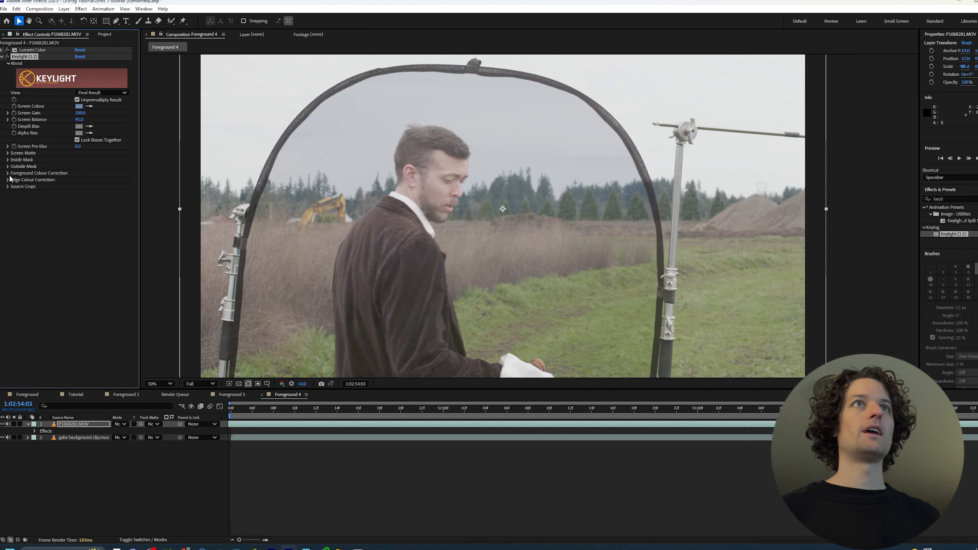
Set Keylight's Clip White to 80 while viewing the Screen Matte, and return the view to Final Result
click(8, 152)
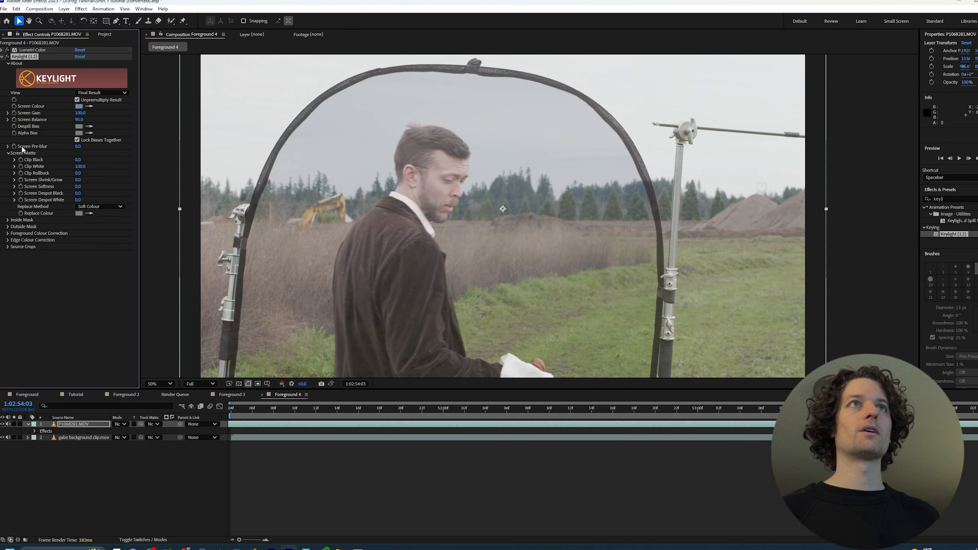
click(101, 93)
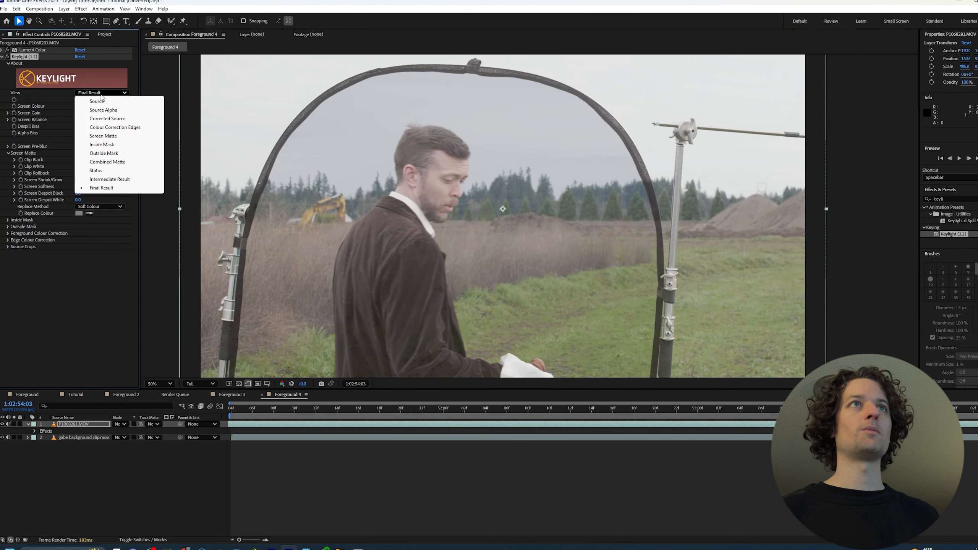
click(114, 137)
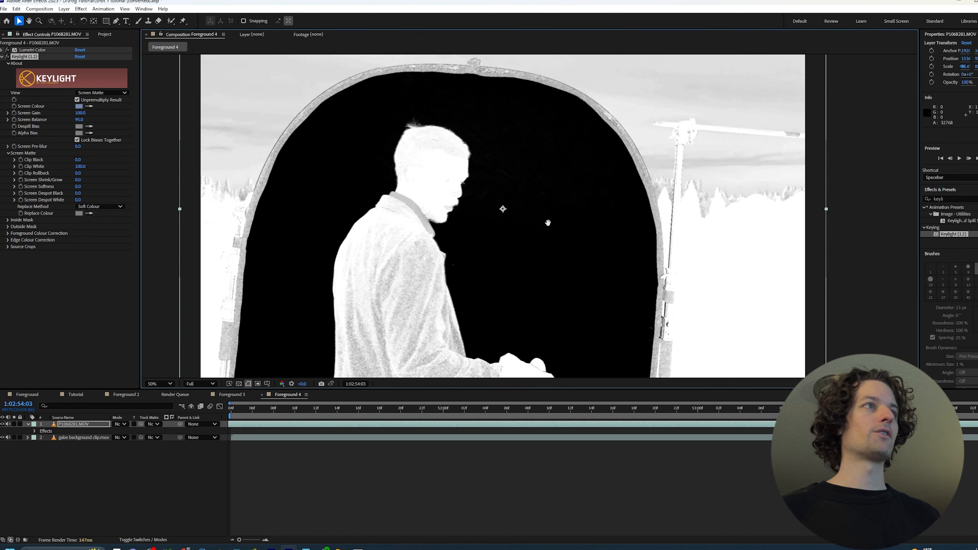
scroll(570, 182, up, 2)
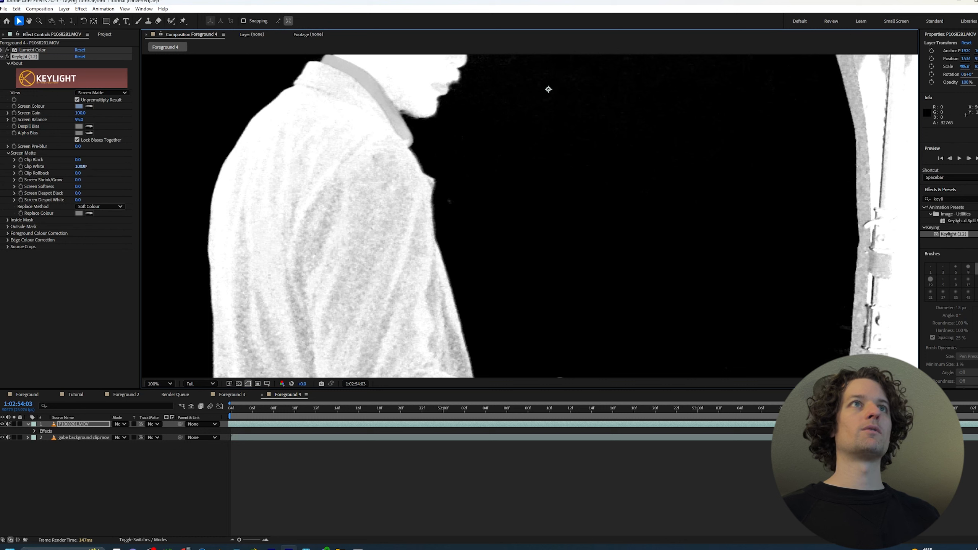
drag(82, 166, 80, 167)
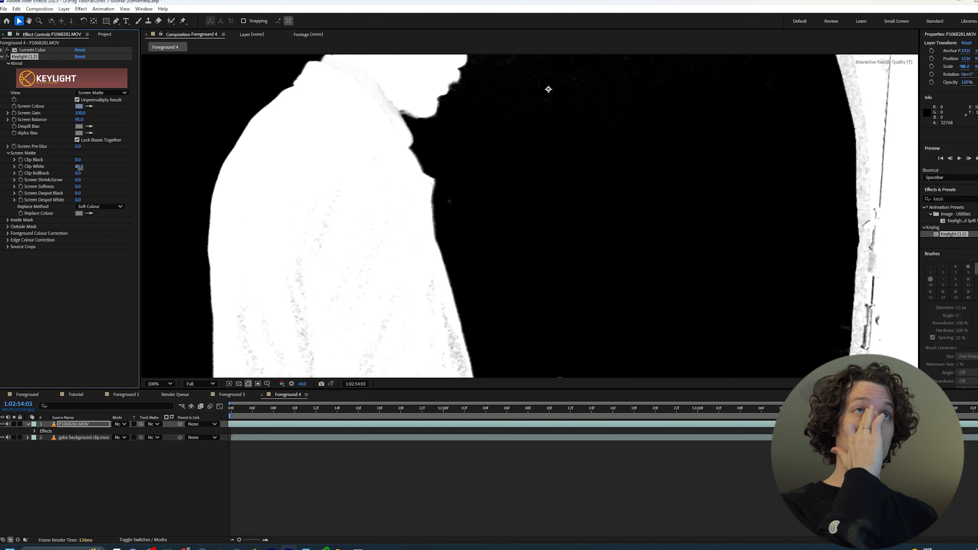
click(103, 93)
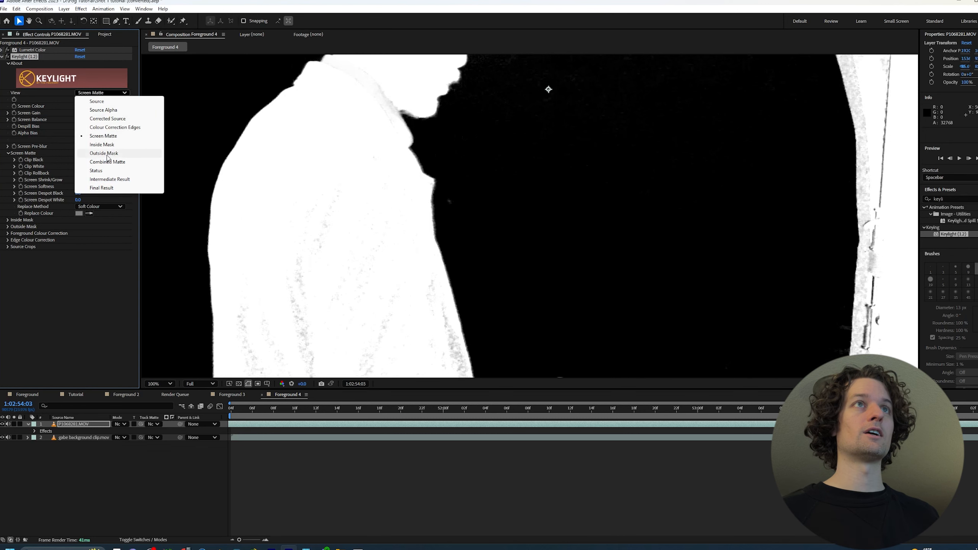
click(109, 187)
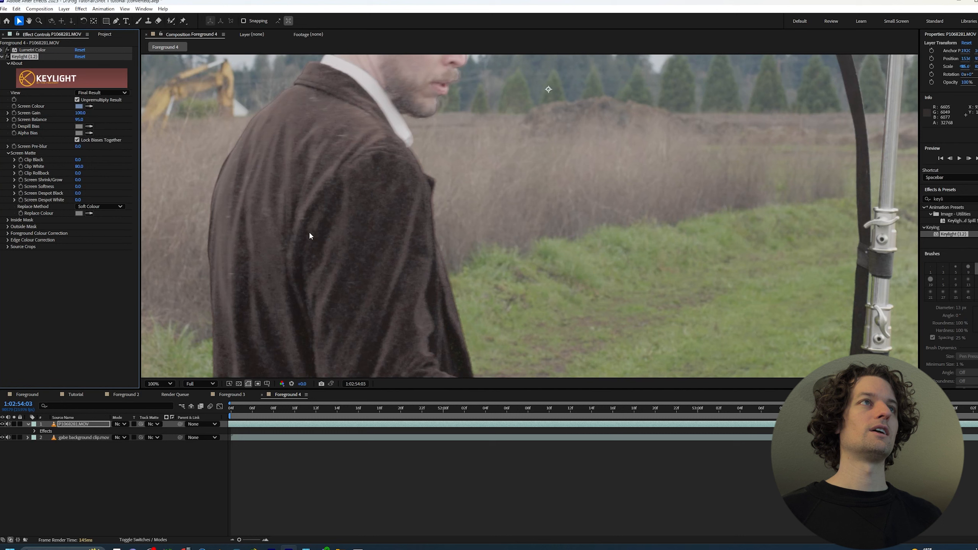
Check the jacket on another frame, compare Keylight's Source and Hard Colour replace methods, and settle on Hard Colour
drag(966, 411, 920, 410)
key(Page_Down)
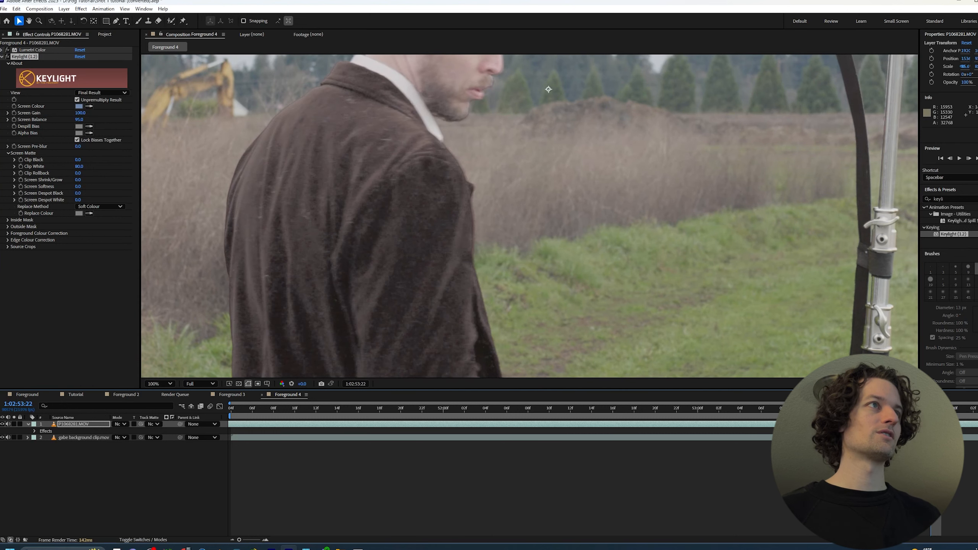
key(Page_Down)
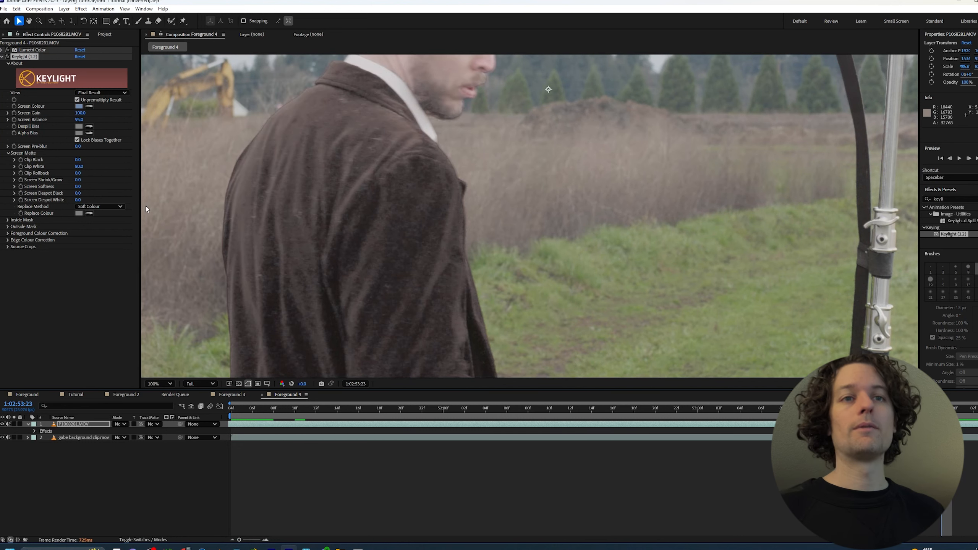
click(103, 208)
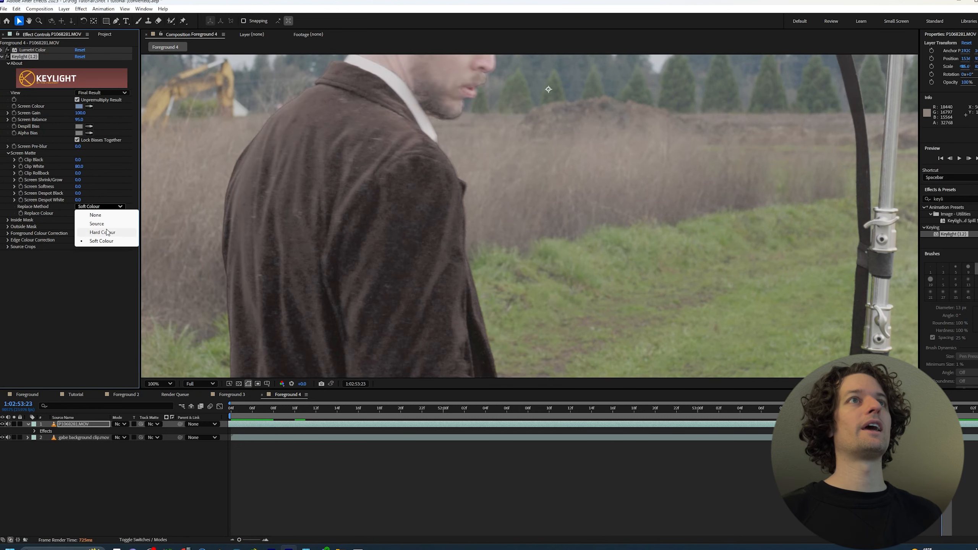
click(107, 232)
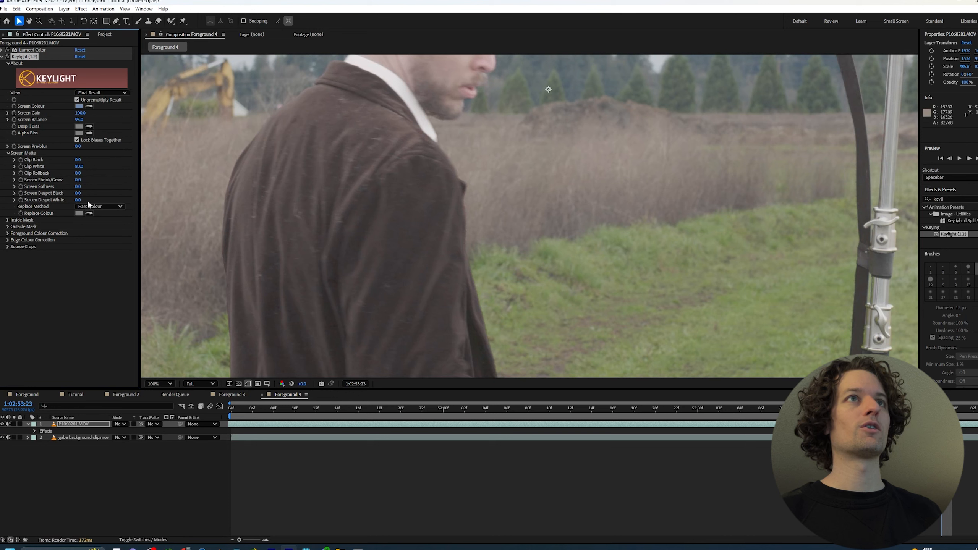
click(94, 207)
click(97, 224)
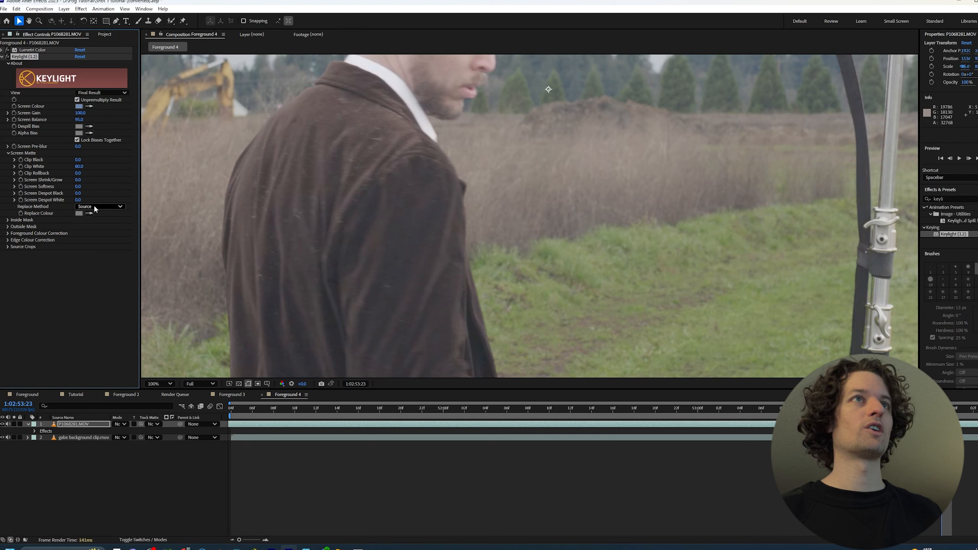
click(94, 207)
click(125, 234)
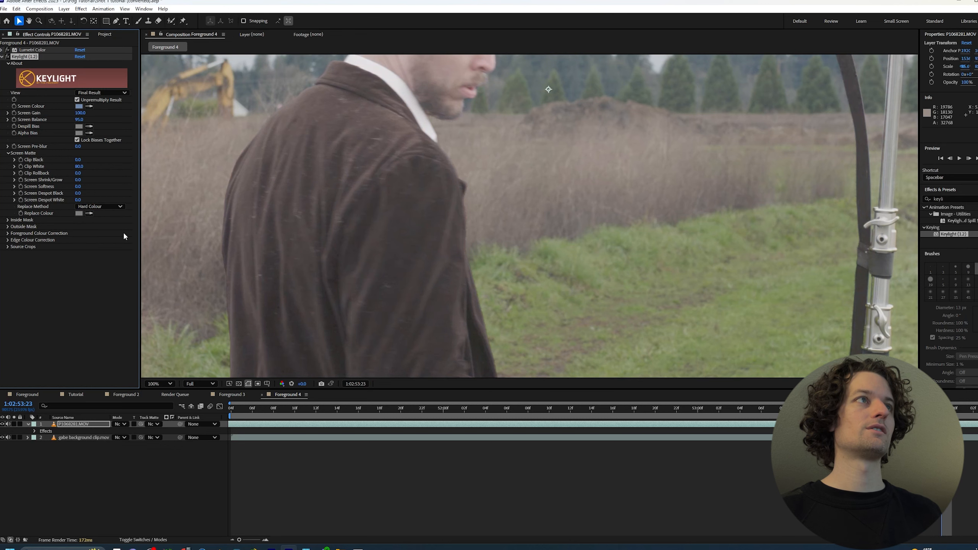
Review the keyed shot at 50% magnification and move the playhead to 1:02:54:03
key(comma)
key(comma)
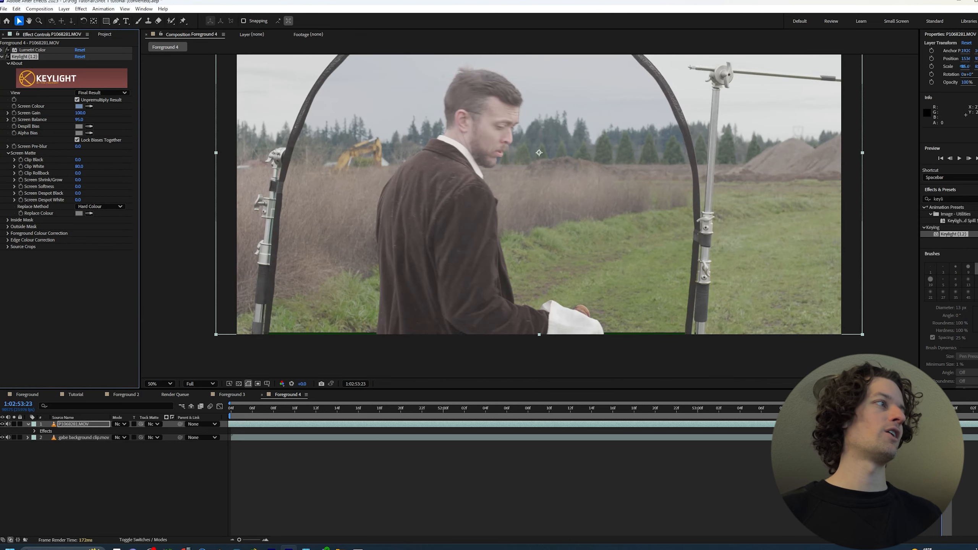
click(941, 409)
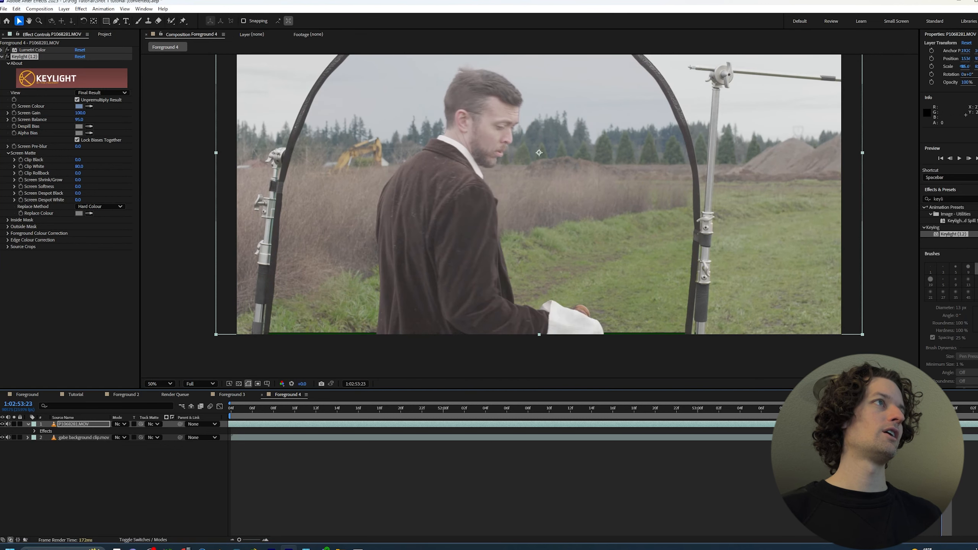
drag(941, 409, 977, 420)
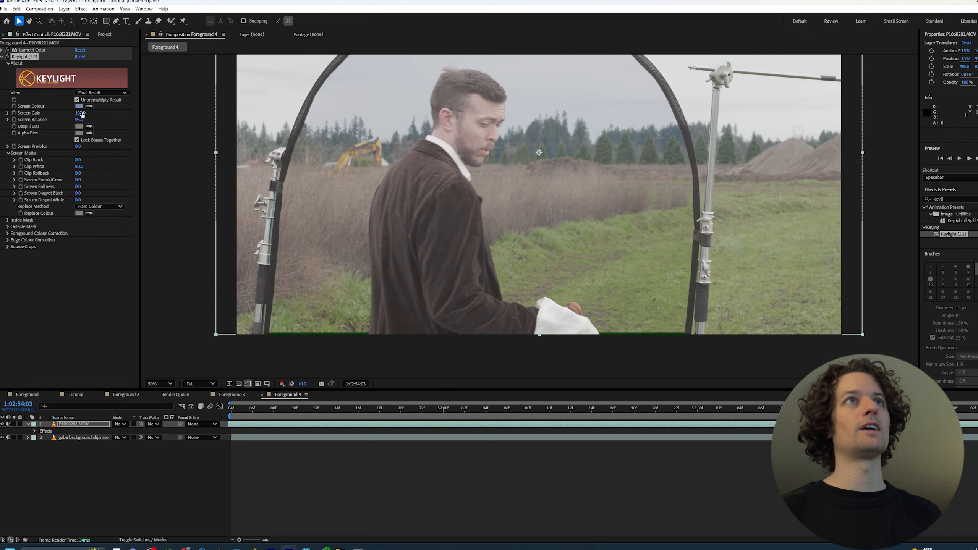
Try raising Keylight's Screen Gain to 145, and undo the gain changes
drag(81, 113, 100, 113)
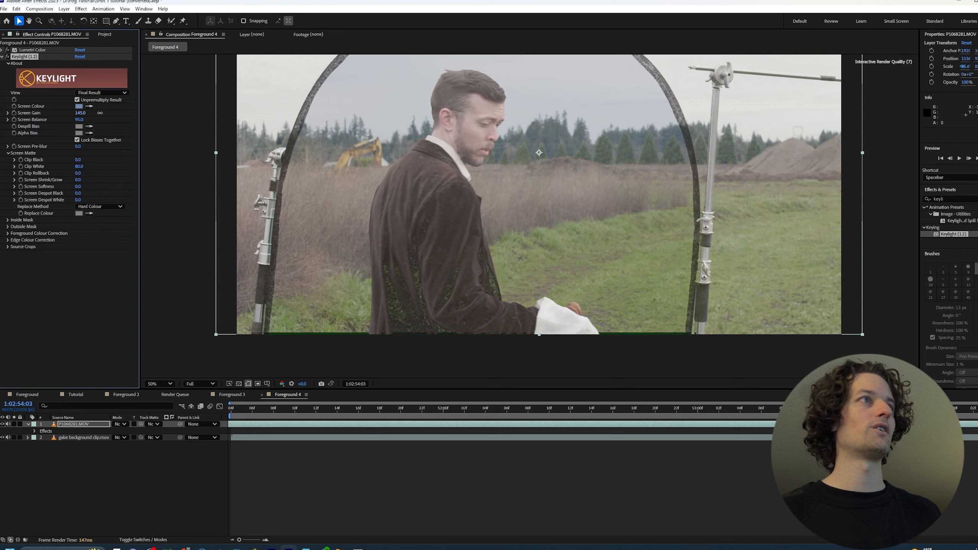
key(ctrl+z)
click(86, 112)
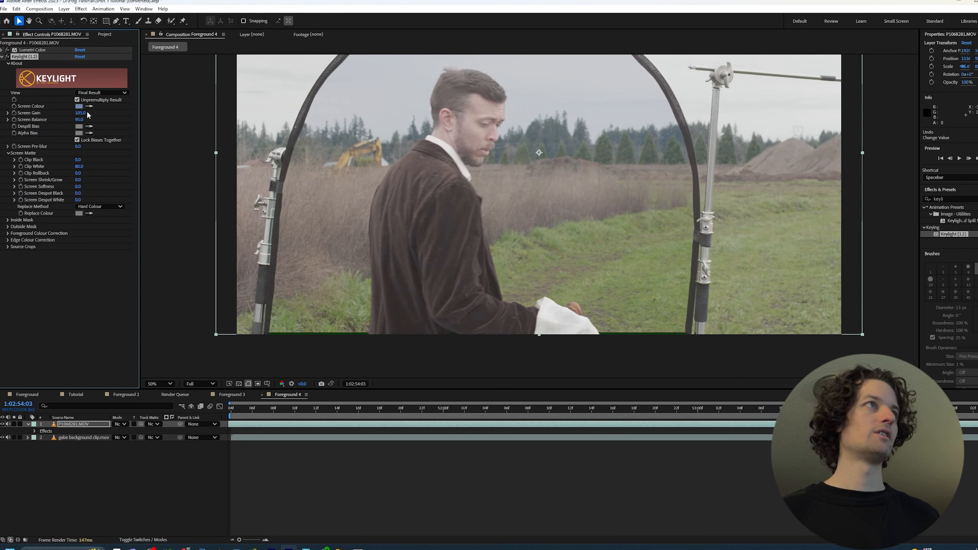
key(ctrl+z)
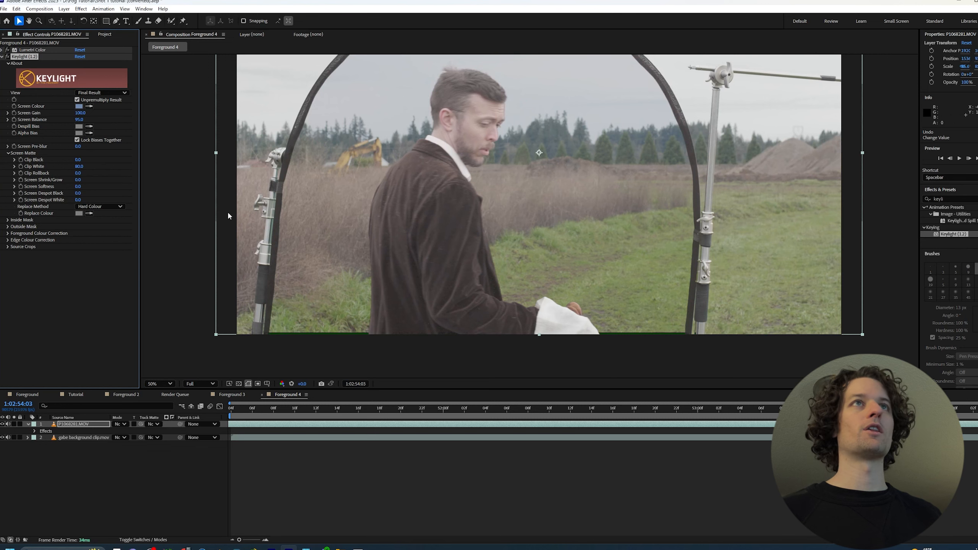
Draw a closed Pen mask around the man on the foreground layer, cutting out the blue screen's frame and stands, and hide the mask outline
scroll(529, 173, down, 2)
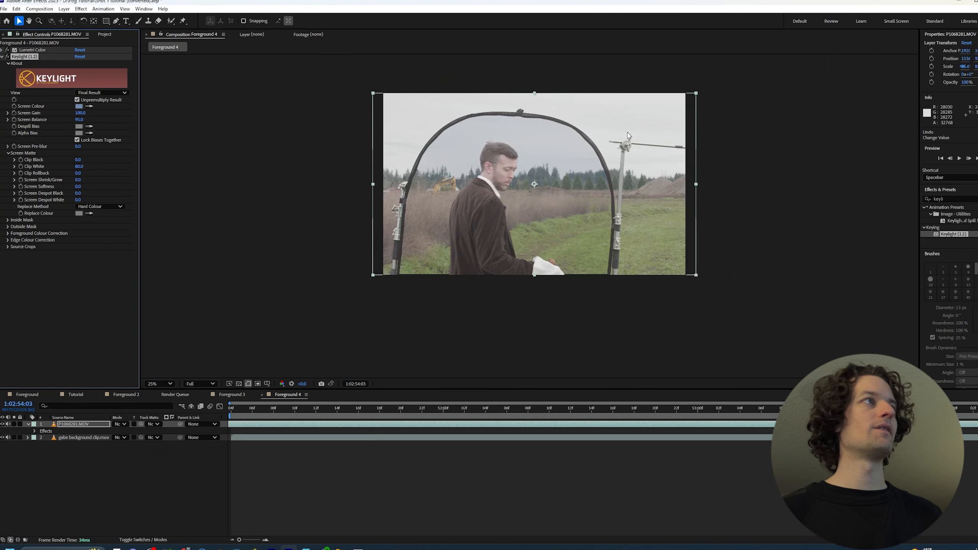
scroll(583, 139, up, 2)
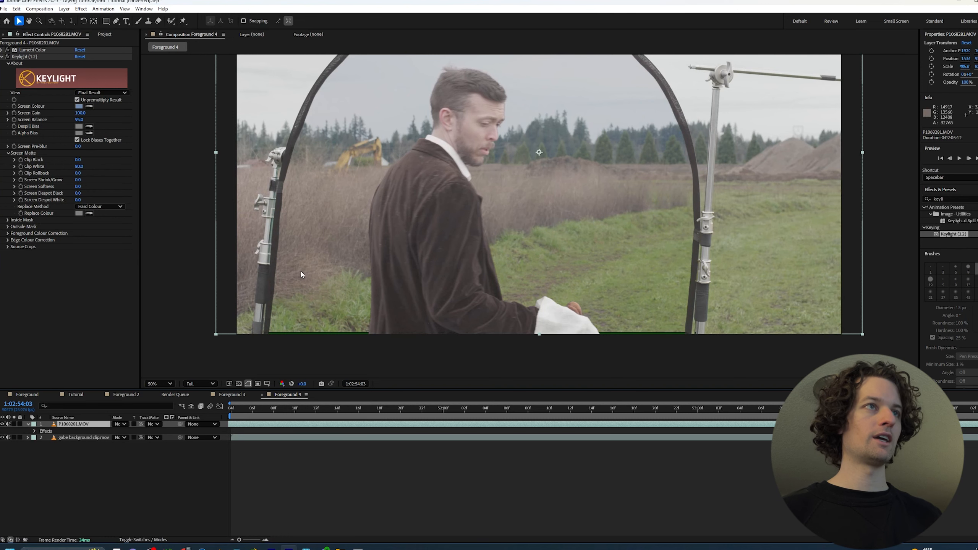
scroll(426, 234, down, 2)
key(g)
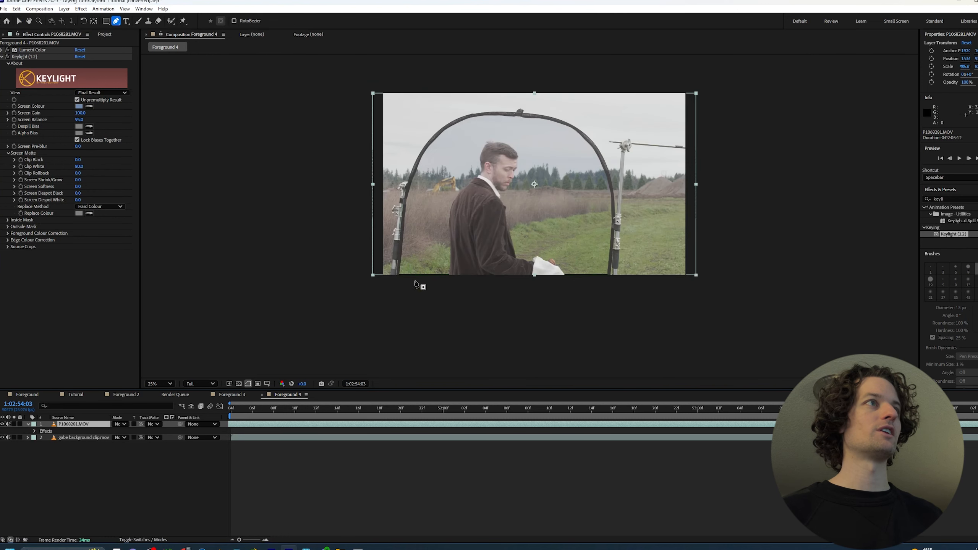
click(406, 286)
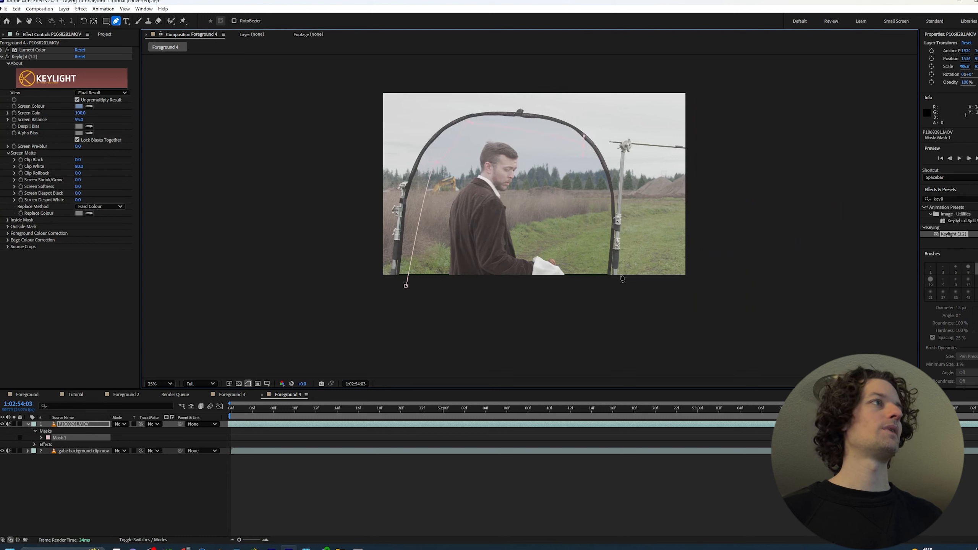
click(602, 276)
click(466, 318)
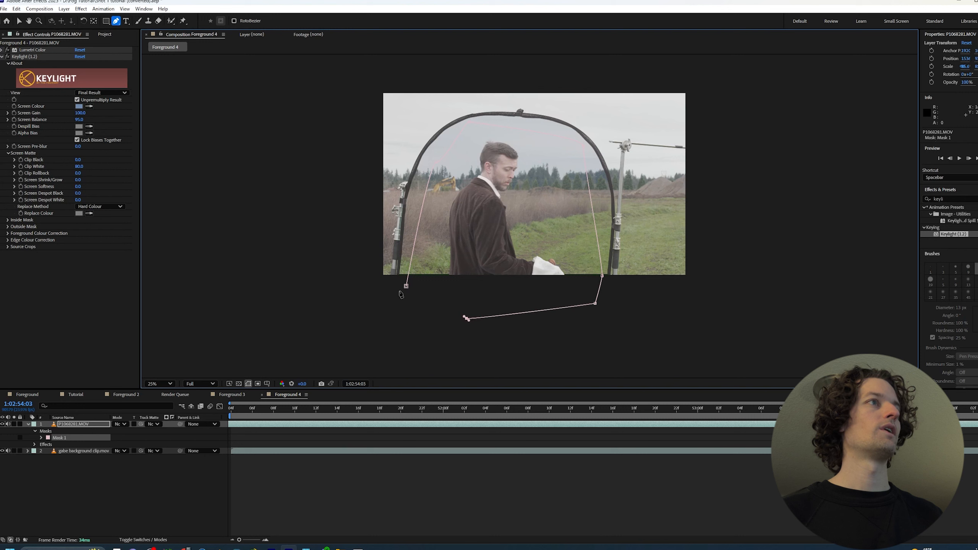
click(406, 286)
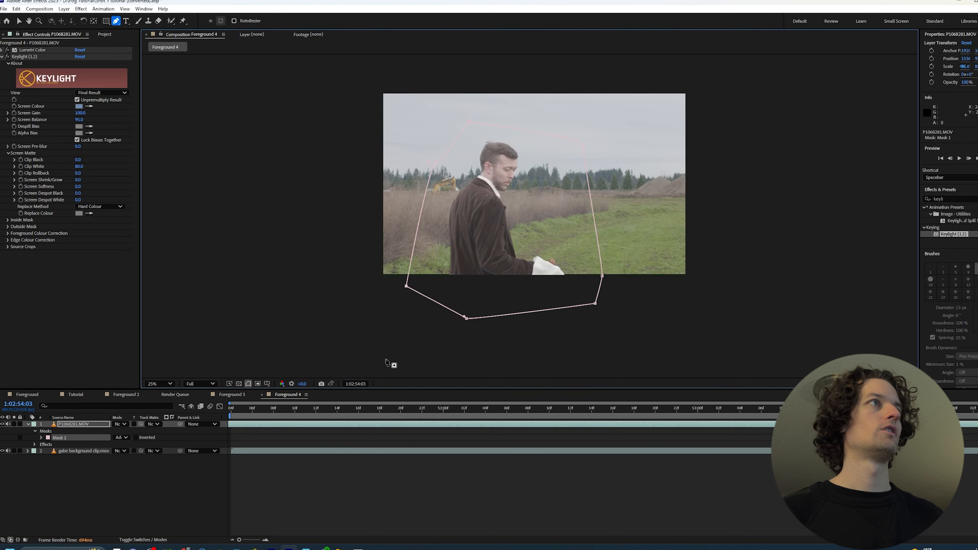
click(249, 384)
key(period)
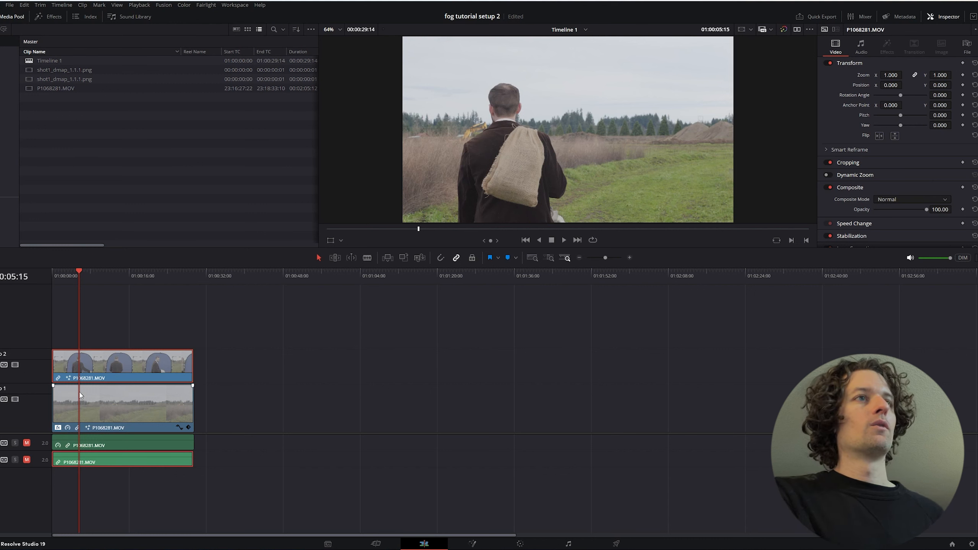
Compare the background clip in DaVinci Resolve with video track 2 off and on, and save the project
click(95, 397)
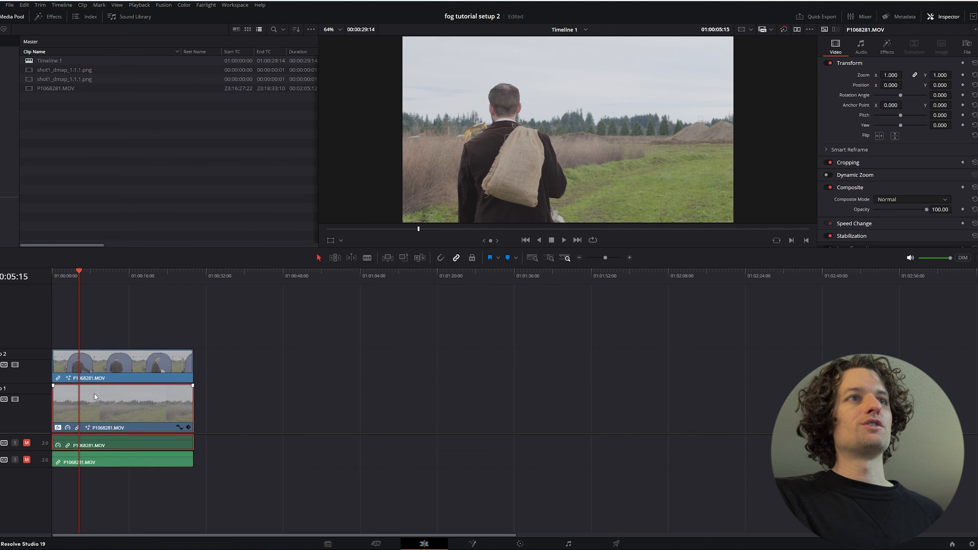
click(16, 366)
click(16, 366)
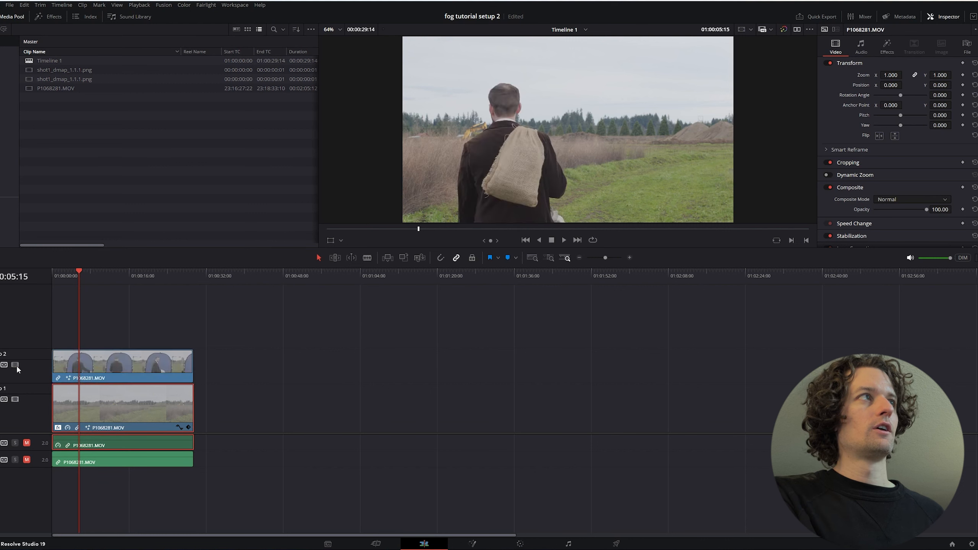
key(ctrl+s)
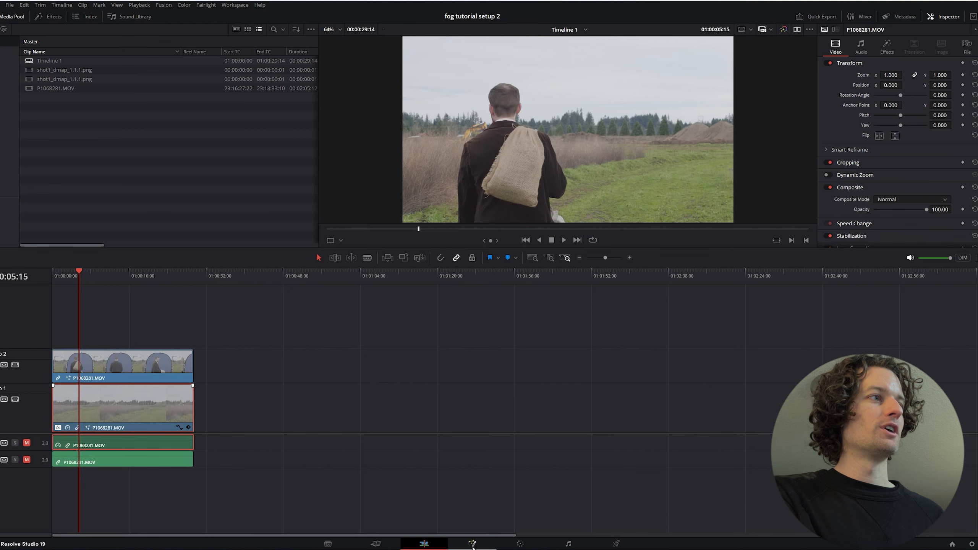
Open the Fusion composition of the background clip on V1
click(473, 544)
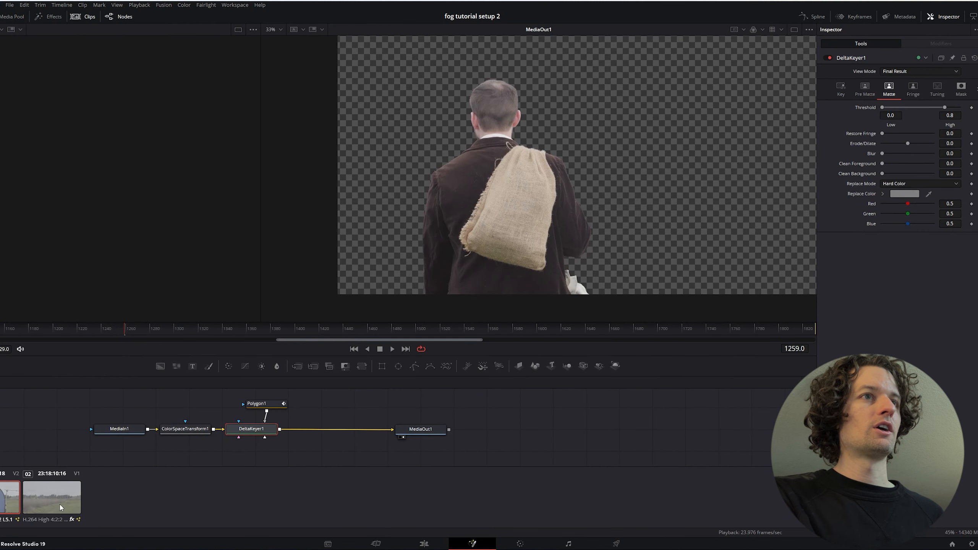
click(60, 508)
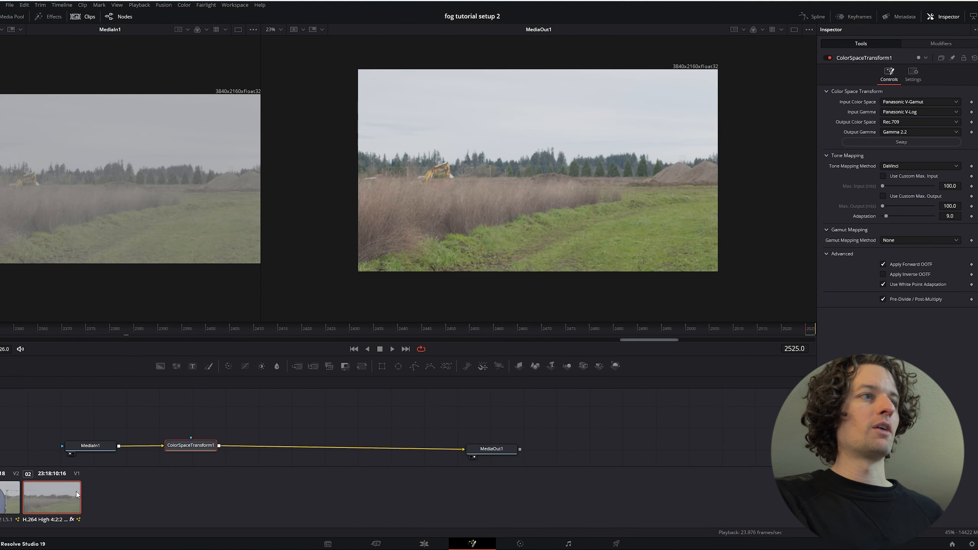
click(10, 503)
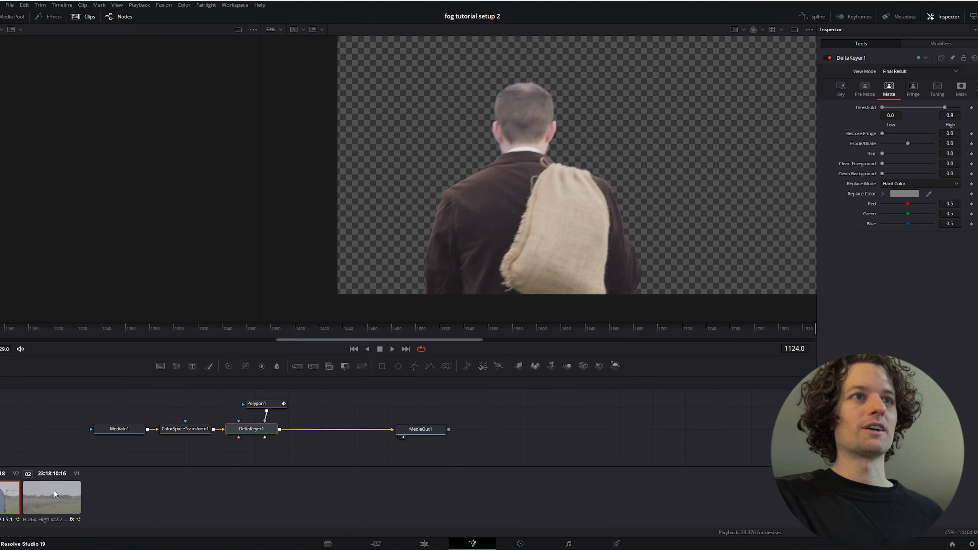
click(61, 497)
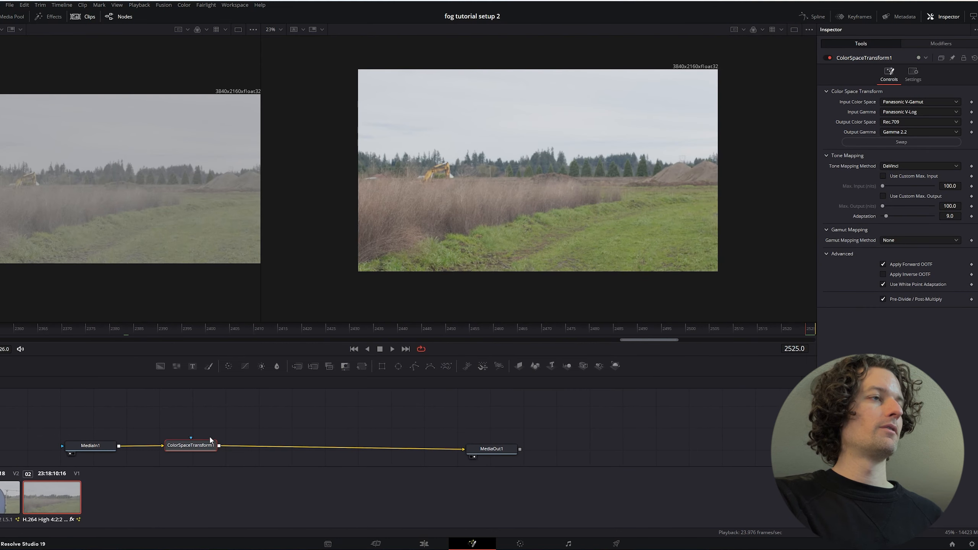
Move the ColorSpaceTransform1 node closer to MediaIn1 to make room before MediaOut1
drag(184, 446, 162, 444)
click(263, 420)
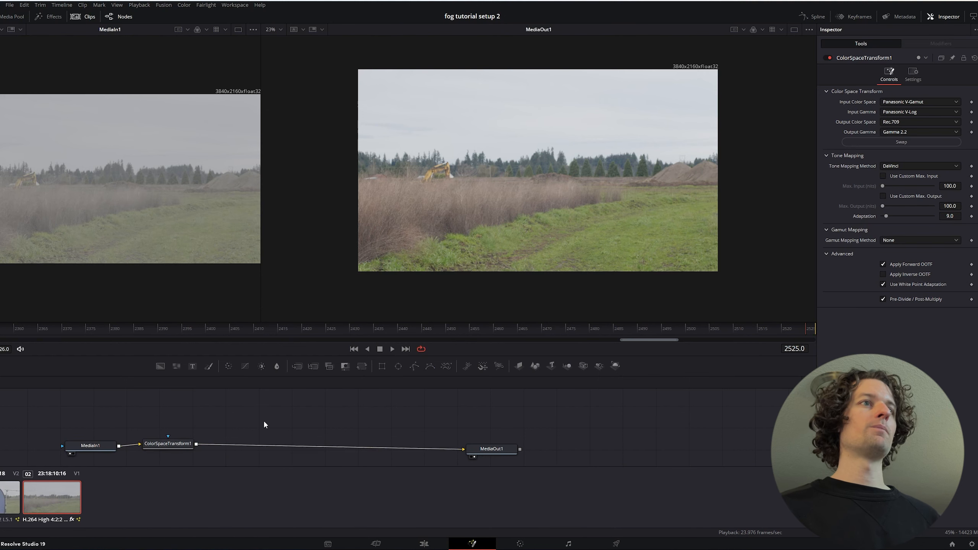
mouse_move(293, 415)
mouse_down()
mouse_move(285, 419)
mouse_move(294, 420)
mouse_up()
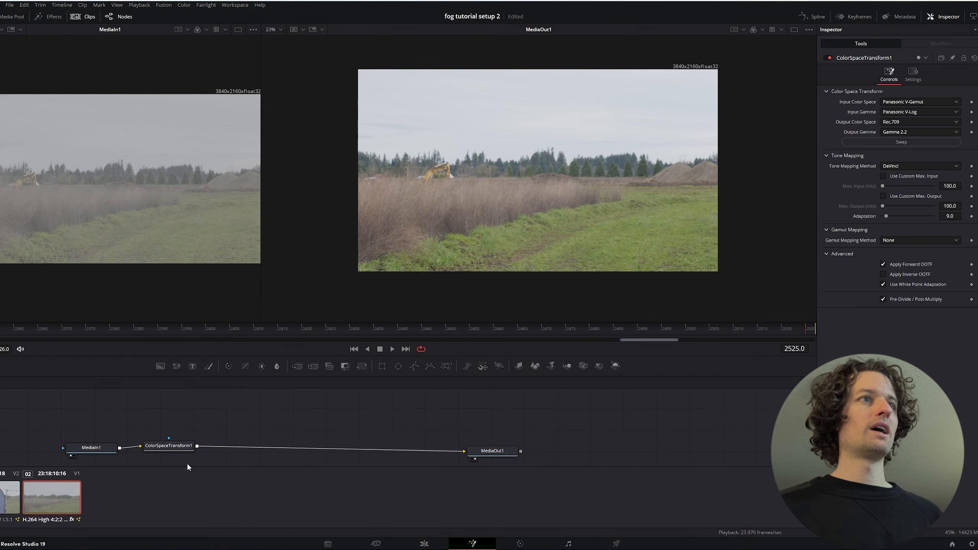
drag(182, 448, 184, 448)
click(252, 421)
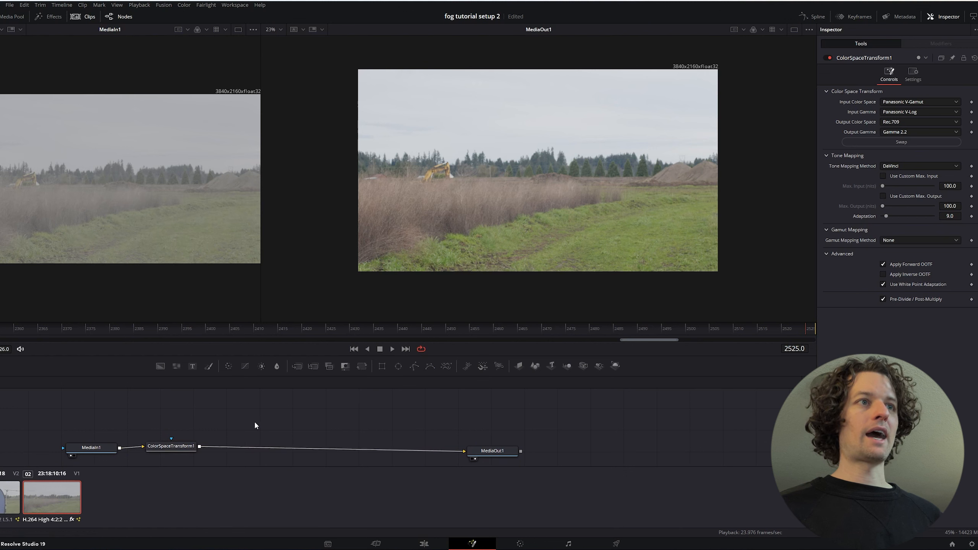
Add a Depth Map node after ColorSpaceTransform1, ahead of MediaOut1
click(199, 445)
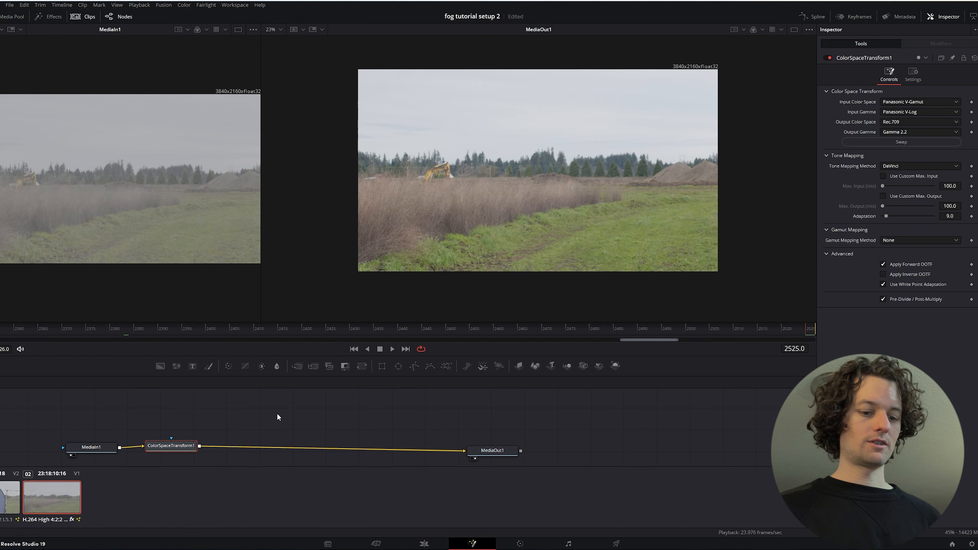
key(shift+space)
text(d)
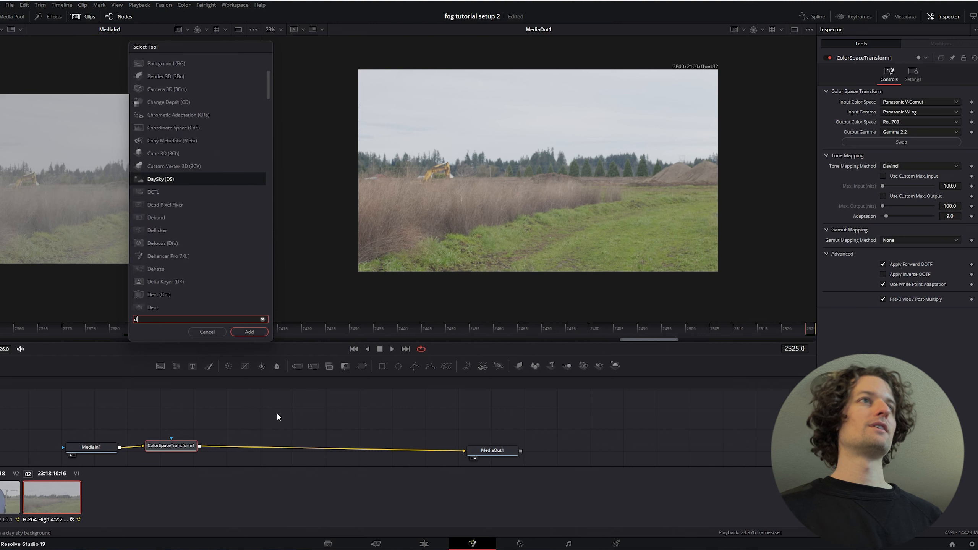
text(epth)
key(Down)
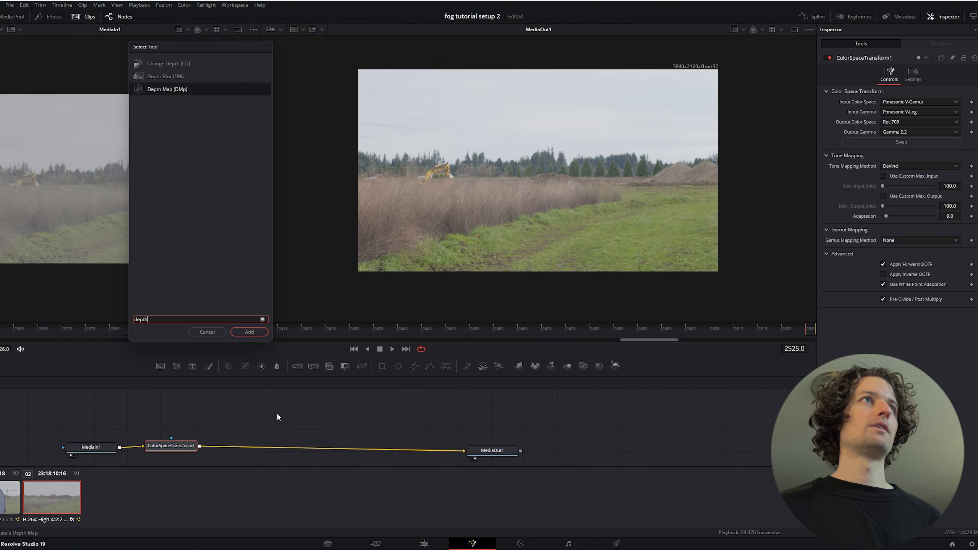
key(Return)
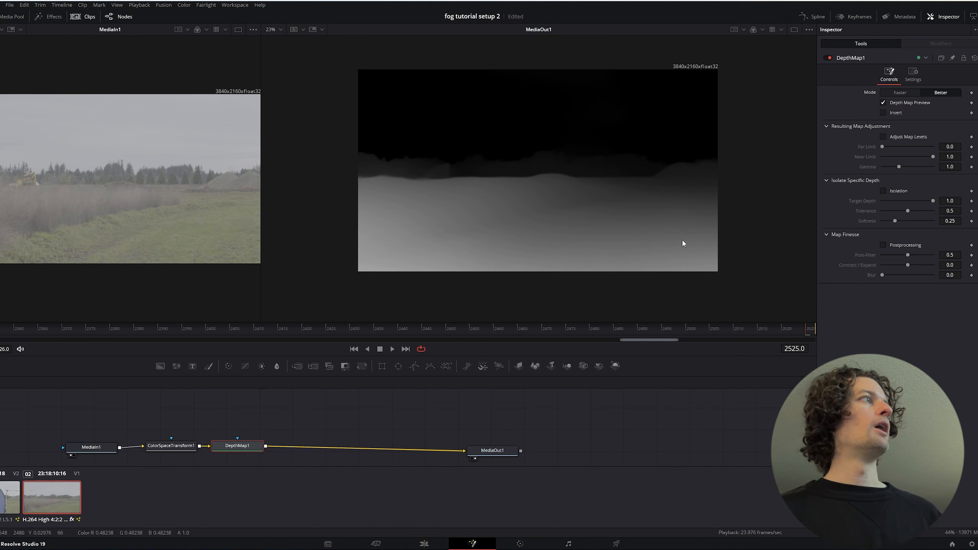
Invert the depth map and adjust its map levels to Far Limit 0.048 and Near Limit 0.646
click(883, 112)
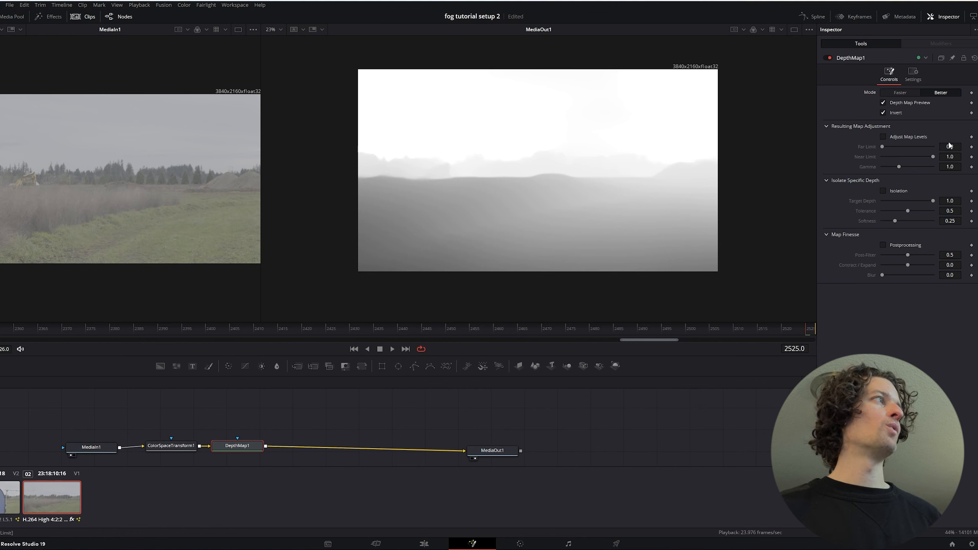
click(882, 137)
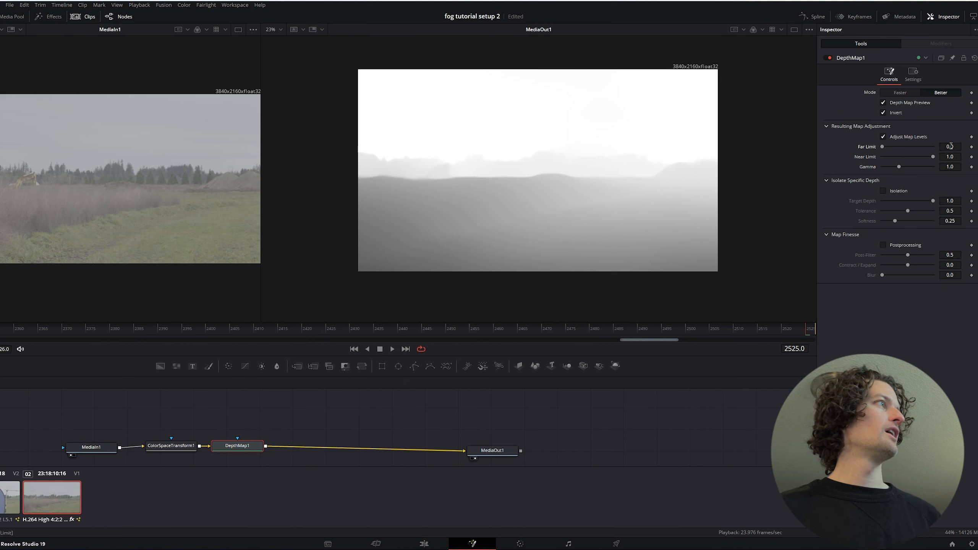
drag(951, 146, 955, 146)
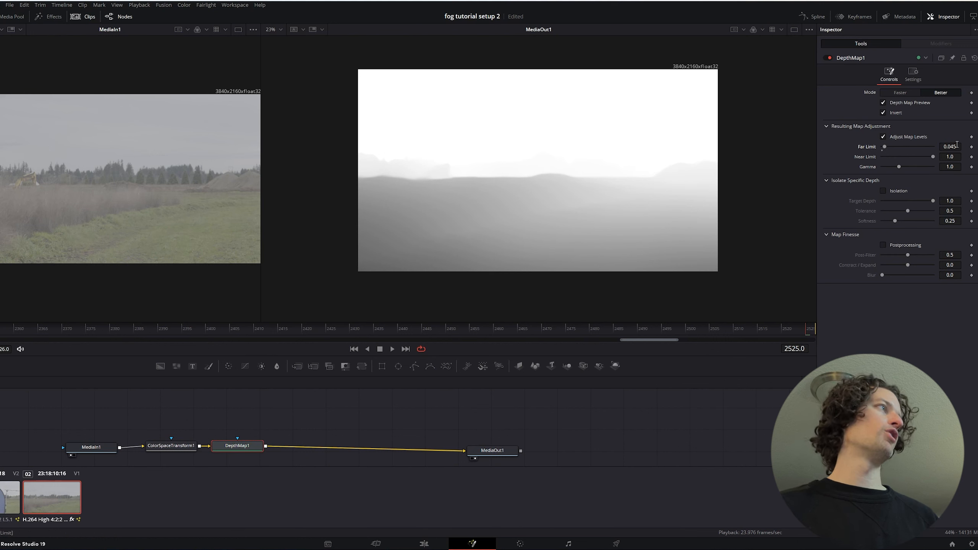
drag(957, 146, 957, 146)
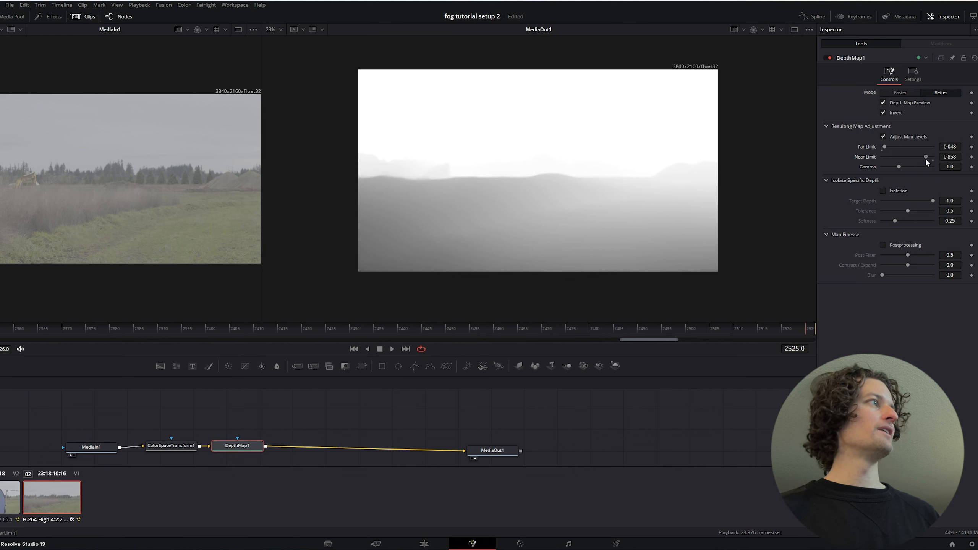
drag(926, 160, 923, 160)
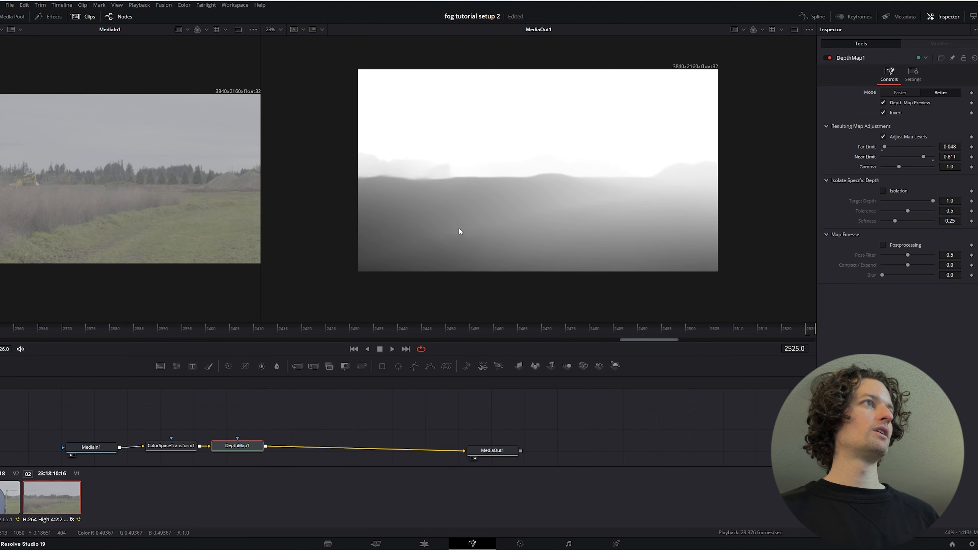
drag(923, 157, 916, 156)
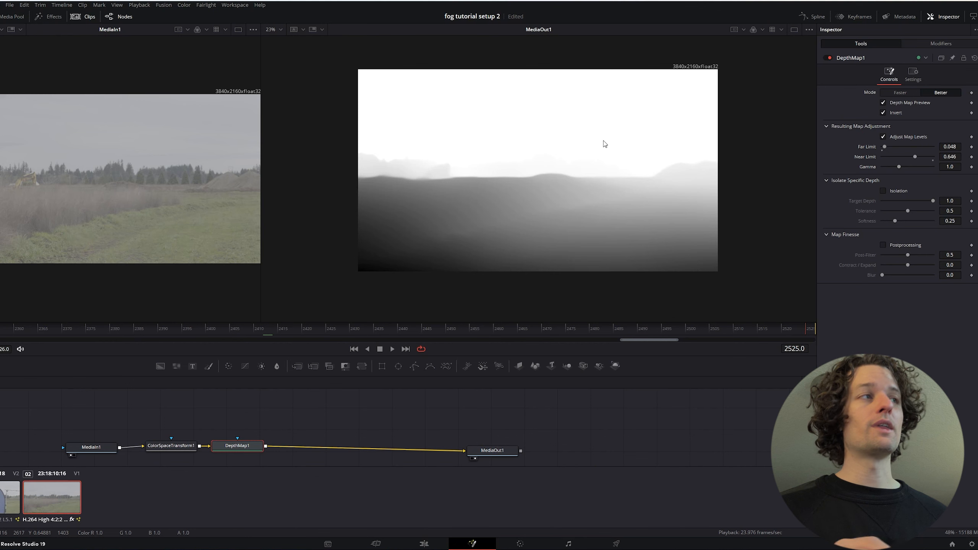
Move the Edit timeline's playhead to 01:00:09:05 and disable video track 2 with the keyed man
click(511, 546)
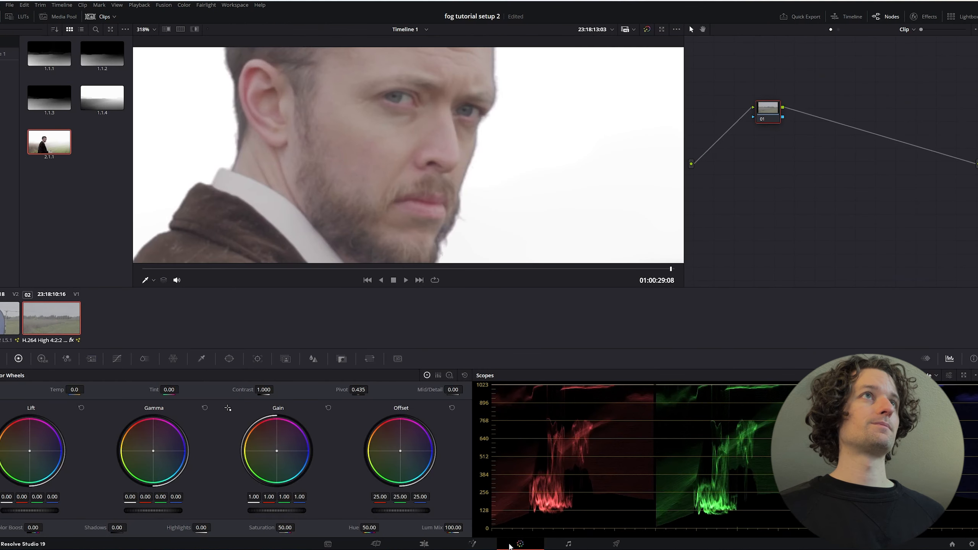
click(424, 543)
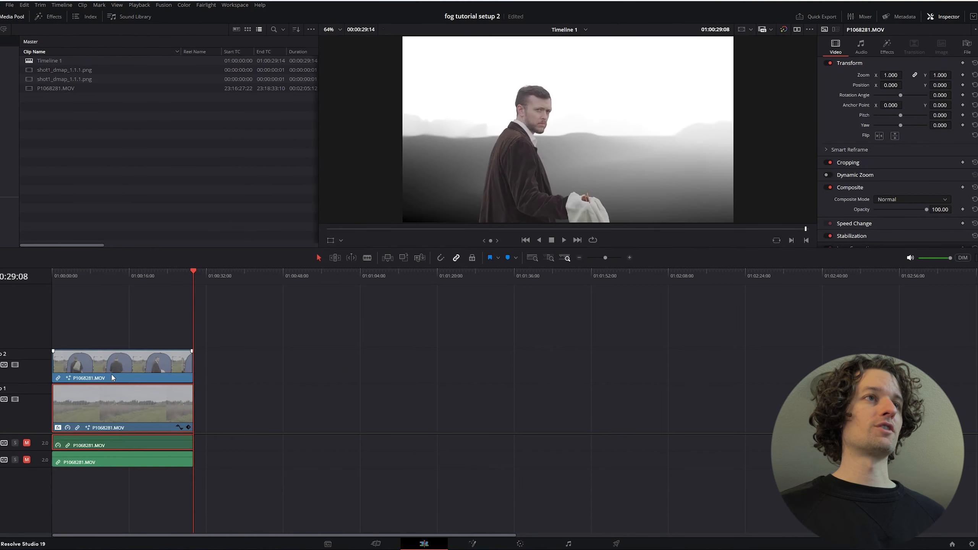
click(96, 281)
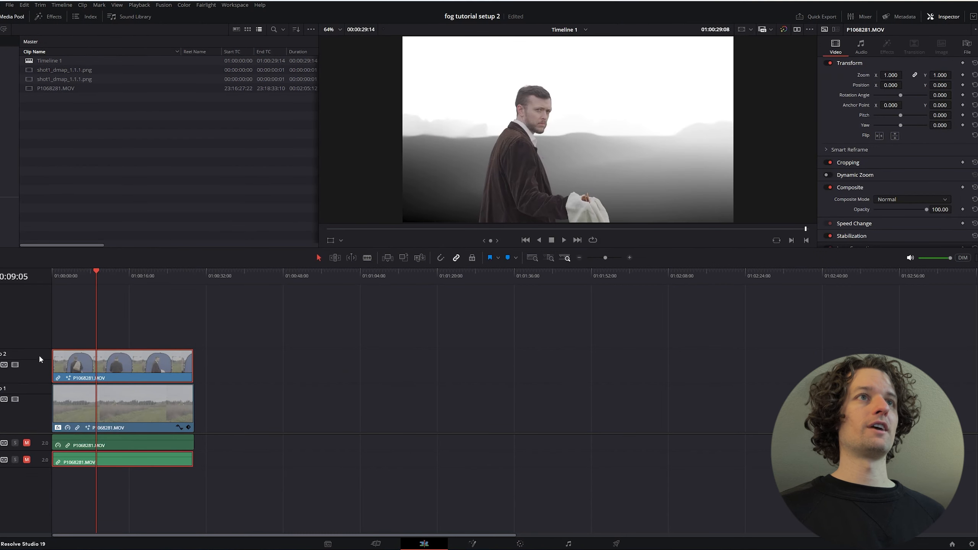
click(15, 365)
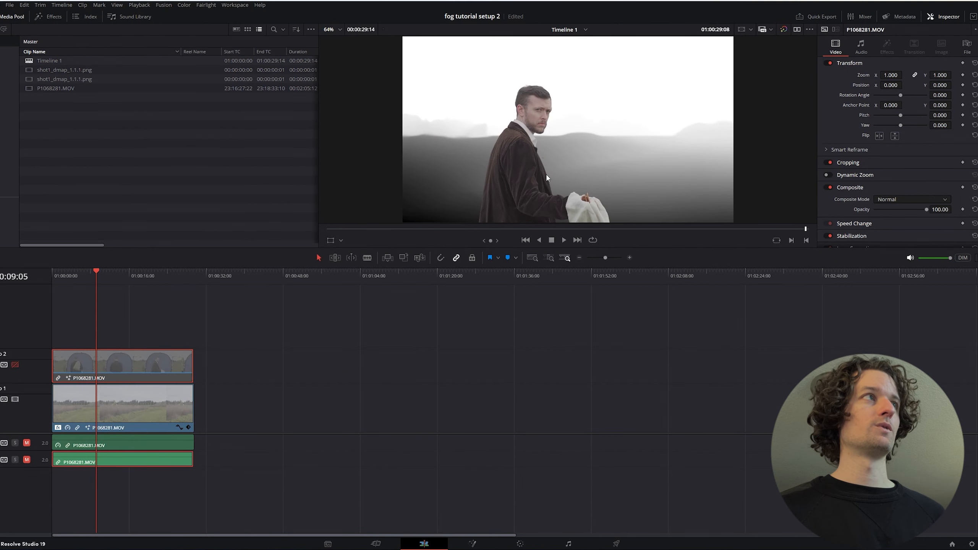
Grab a still of the inverted depth map on the Color page
click(520, 544)
scroll(430, 195, down, 5)
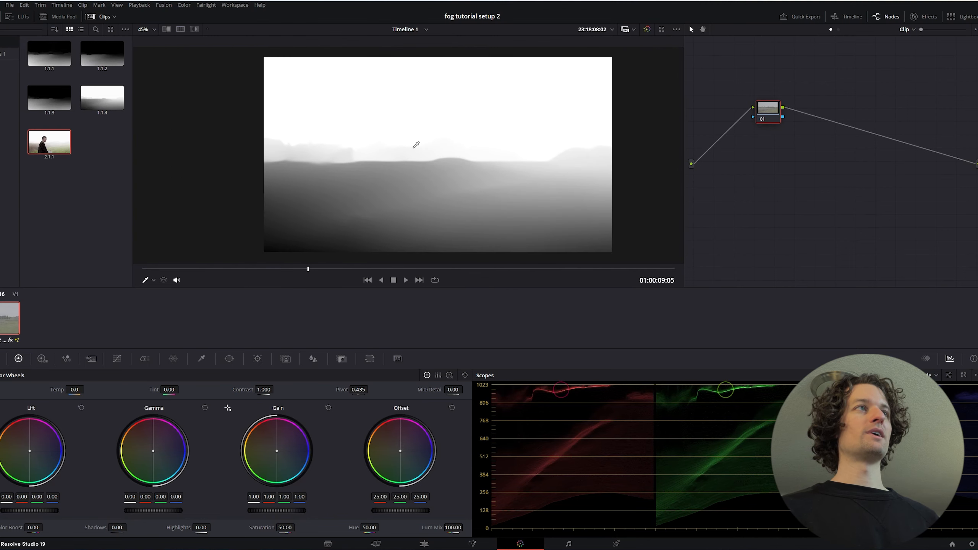
right_click(413, 147)
click(430, 152)
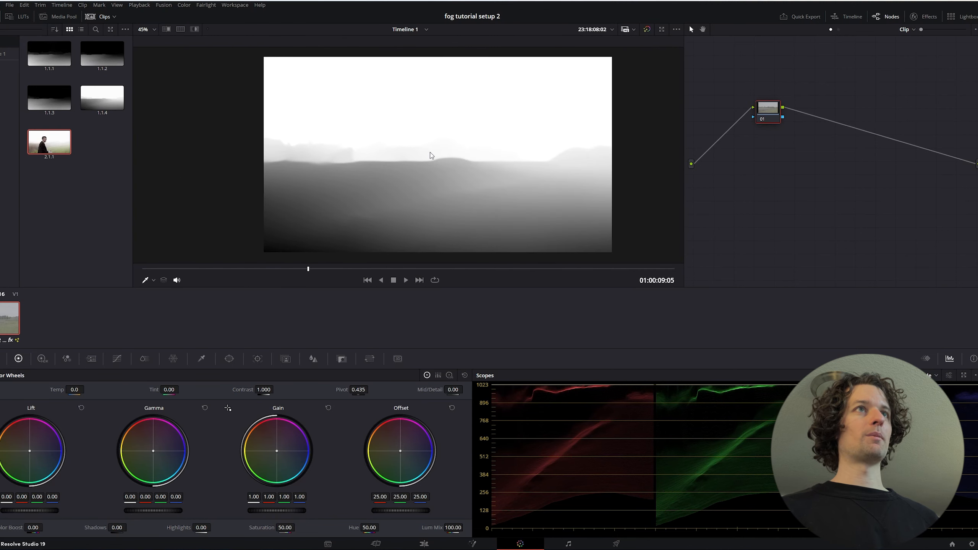
right_click(50, 98)
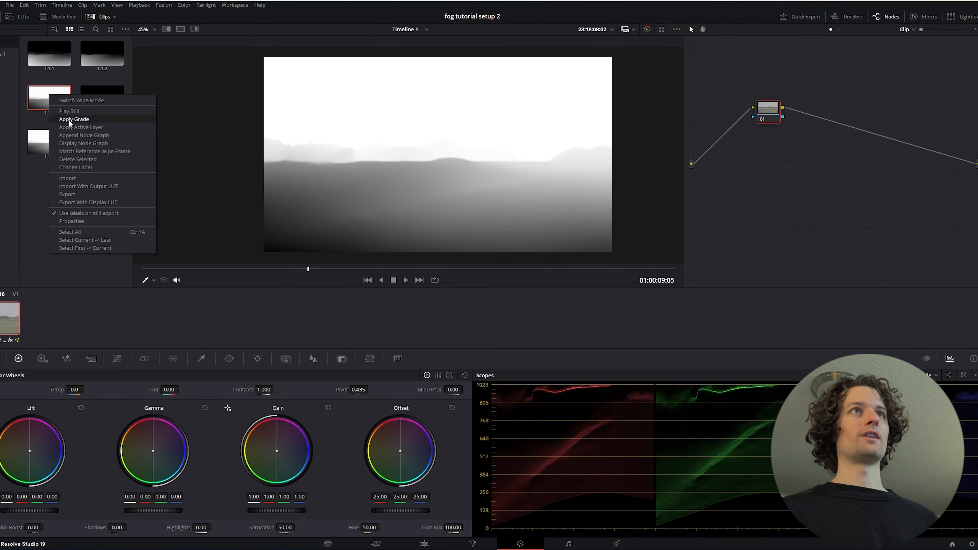
click(102, 194)
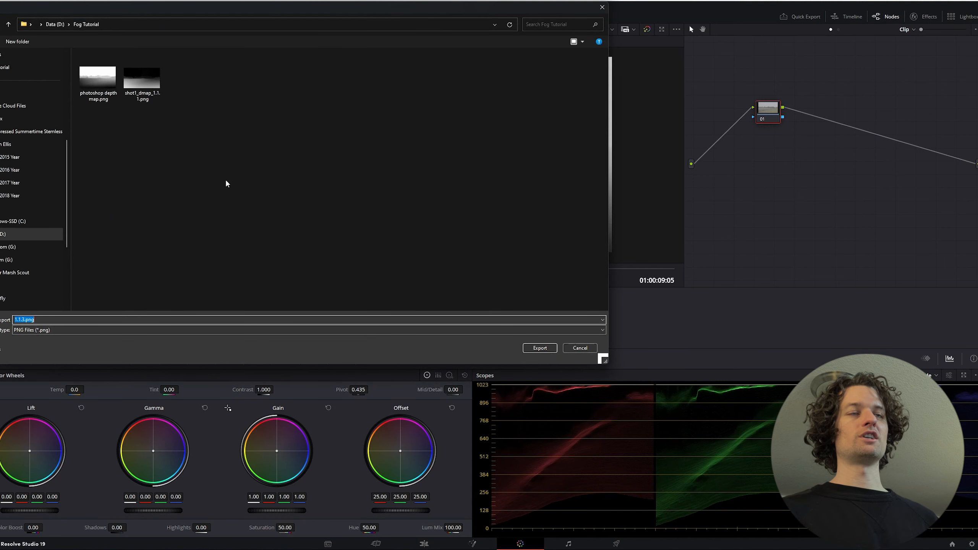
click(591, 348)
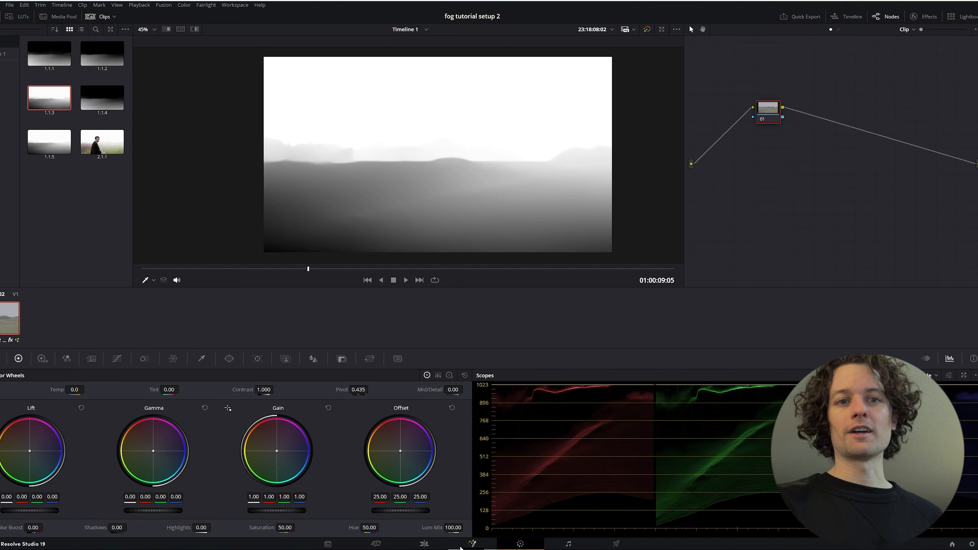
Return to the Fusion page and space out the ColorSpaceTransform1 and DepthMap1 nodes between MediaIn1 and MediaOut1
click(471, 544)
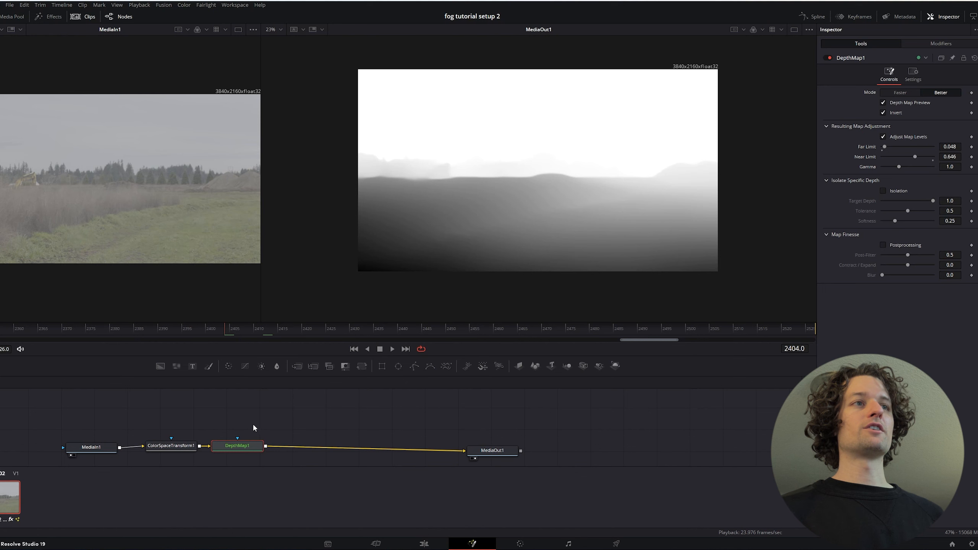
drag(184, 451, 181, 435)
drag(250, 445, 260, 431)
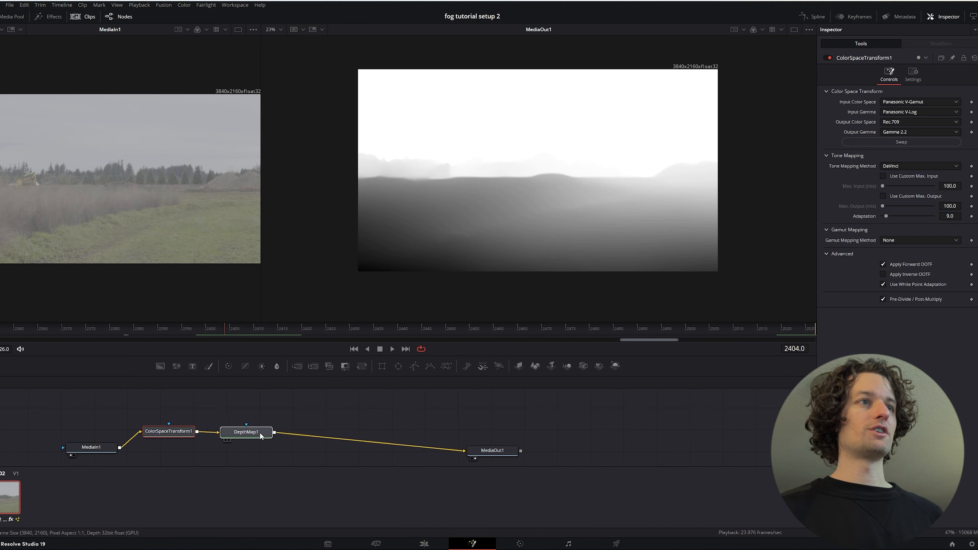
click(95, 455)
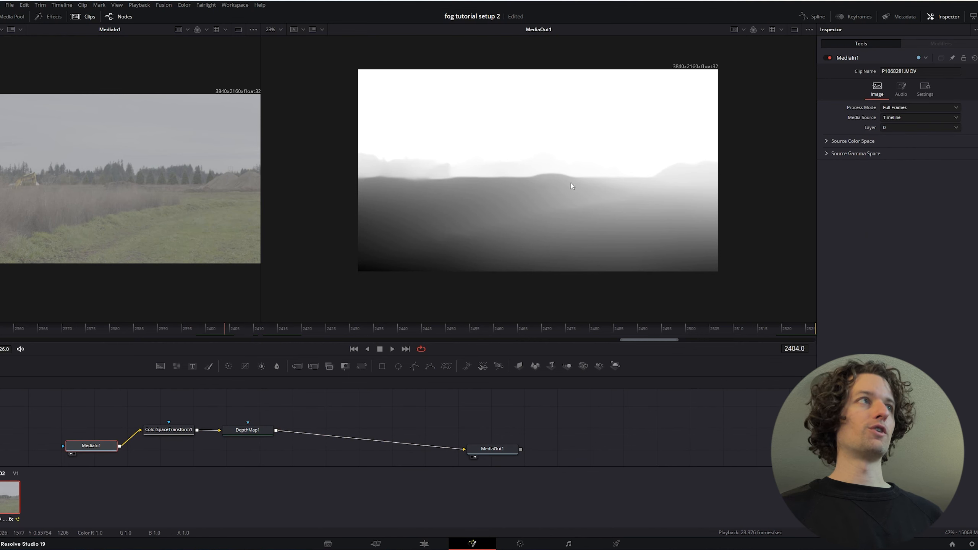
drag(172, 430, 179, 440)
drag(241, 434, 257, 431)
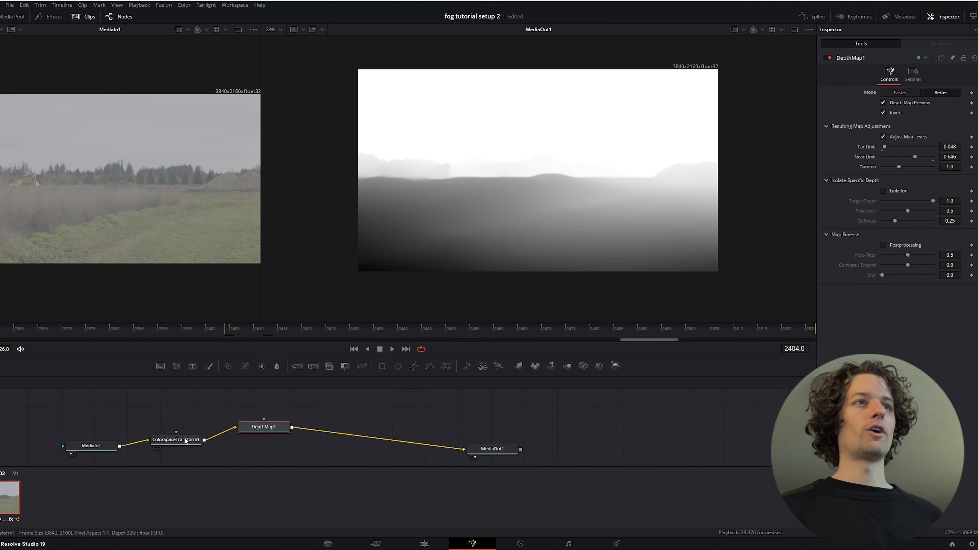
drag(180, 443, 180, 448)
drag(211, 412, 248, 414)
click(292, 445)
drag(416, 420, 396, 390)
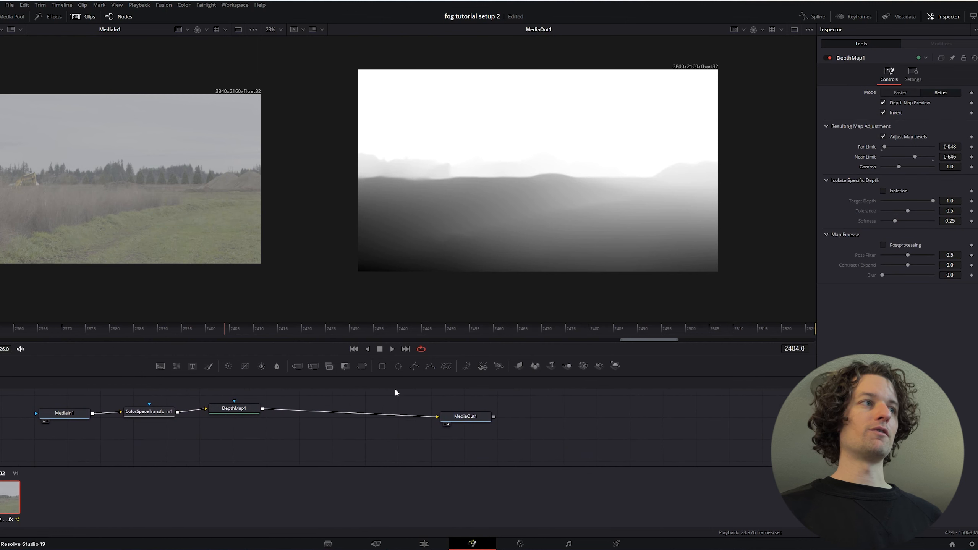
Add an unconnected Merge node and place it just below DepthMap1
key(shift+space)
text(depth)
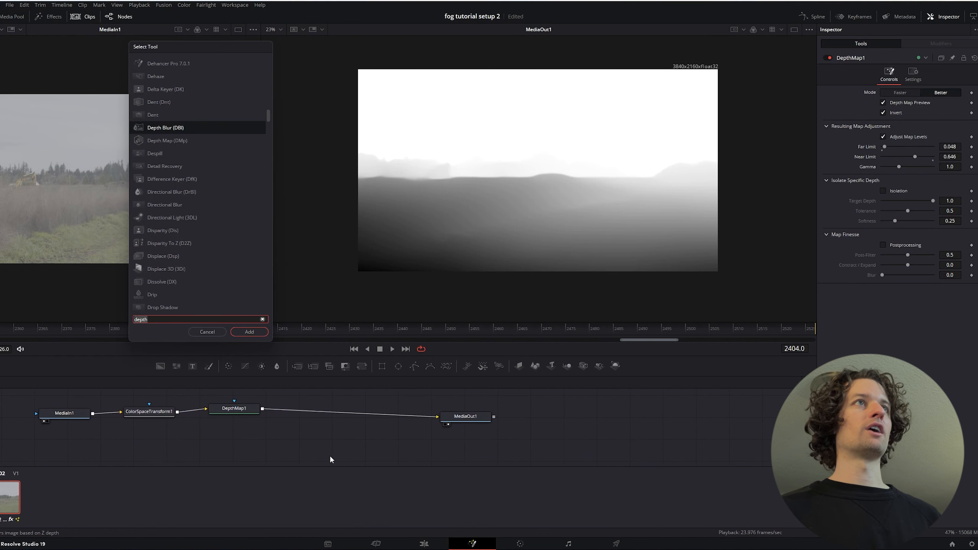
text(merge)
key(Return)
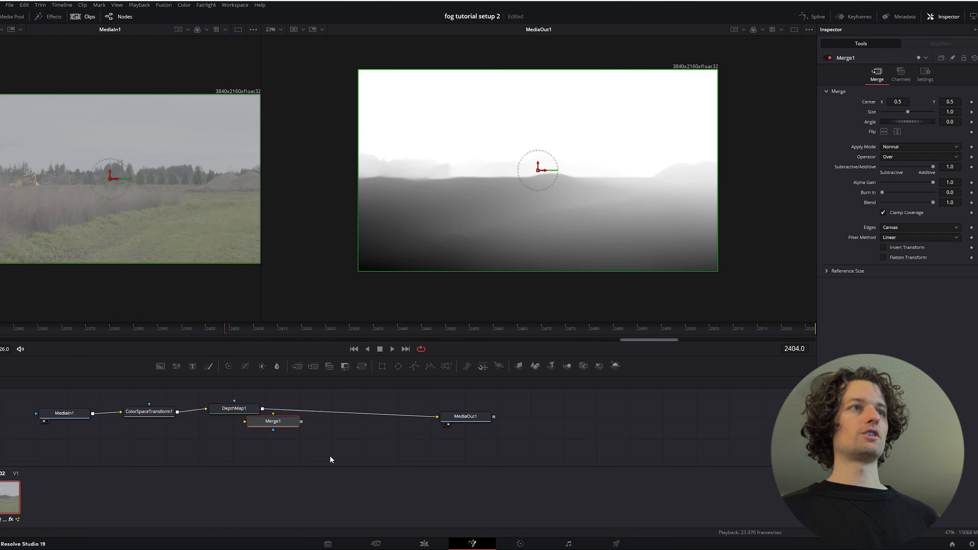
drag(287, 424, 265, 435)
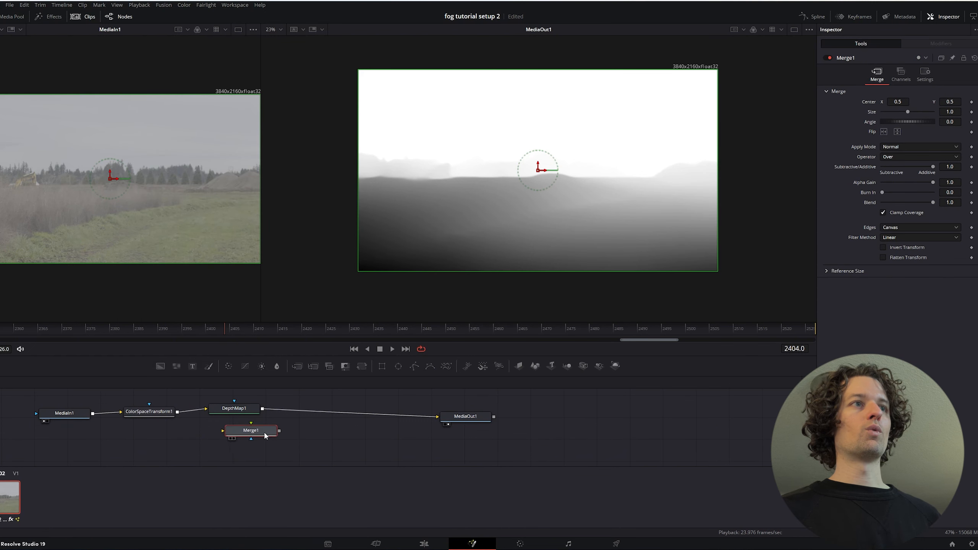
Disconnect DepthMap1 from ColorSpaceTransform1 and feed it directly from MediaIn1 on its own branch
drag(157, 416, 192, 416)
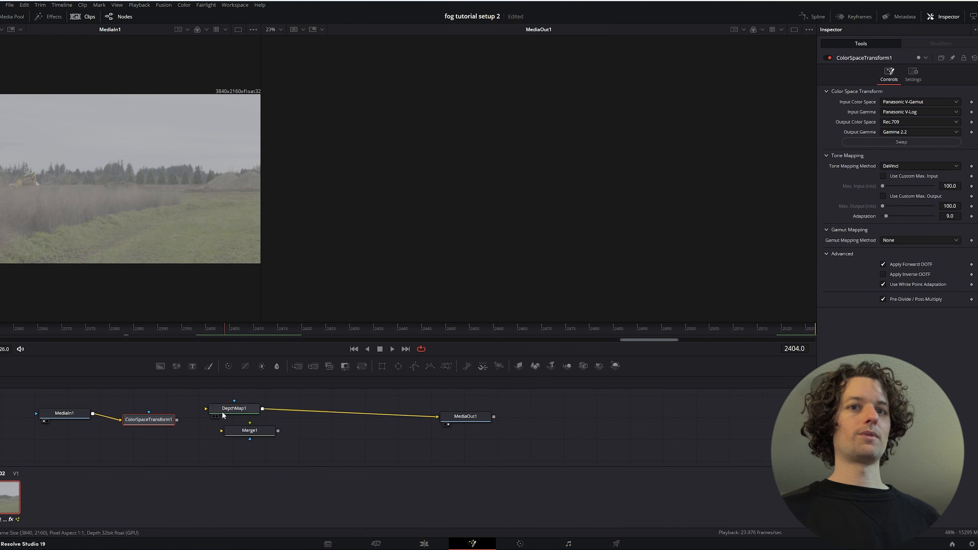
drag(208, 458, 255, 481)
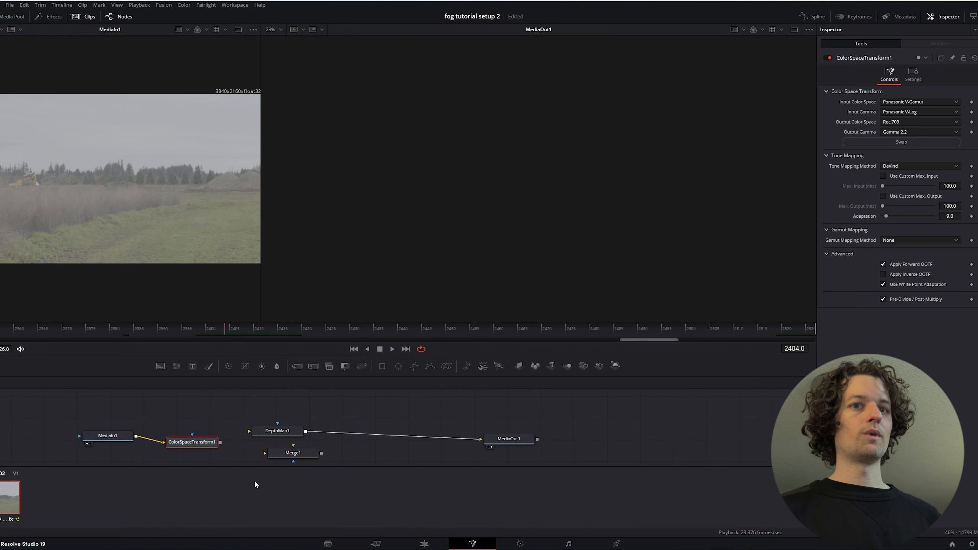
drag(268, 436, 260, 423)
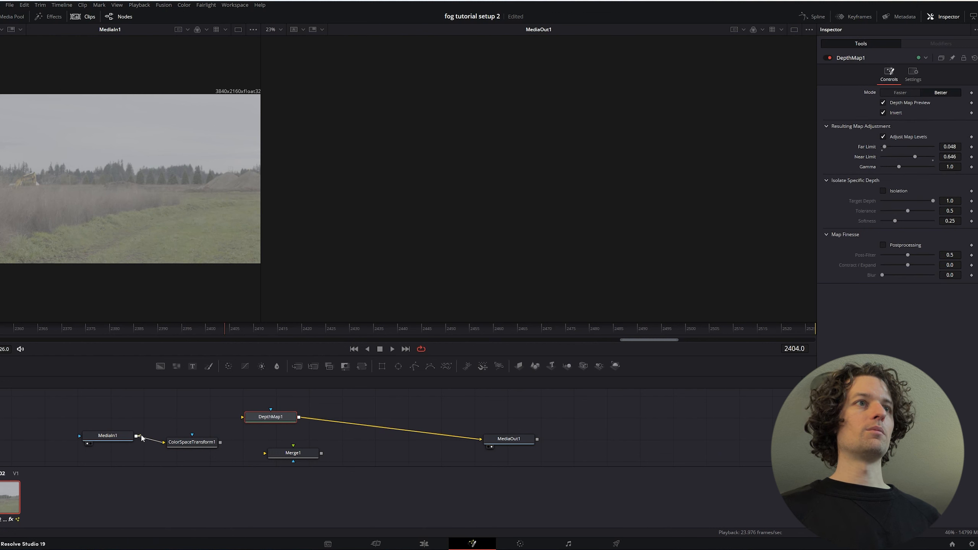
drag(210, 411, 254, 413)
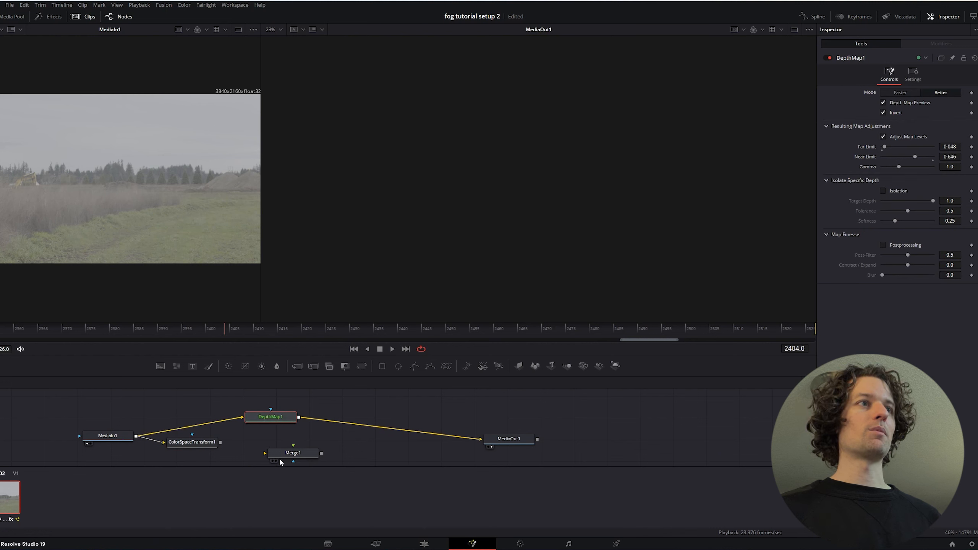
Wire Merge1 into MediaOut1, with ColorSpaceTransform1 as its background and DepthMap1 as its foreground
drag(294, 461, 276, 450)
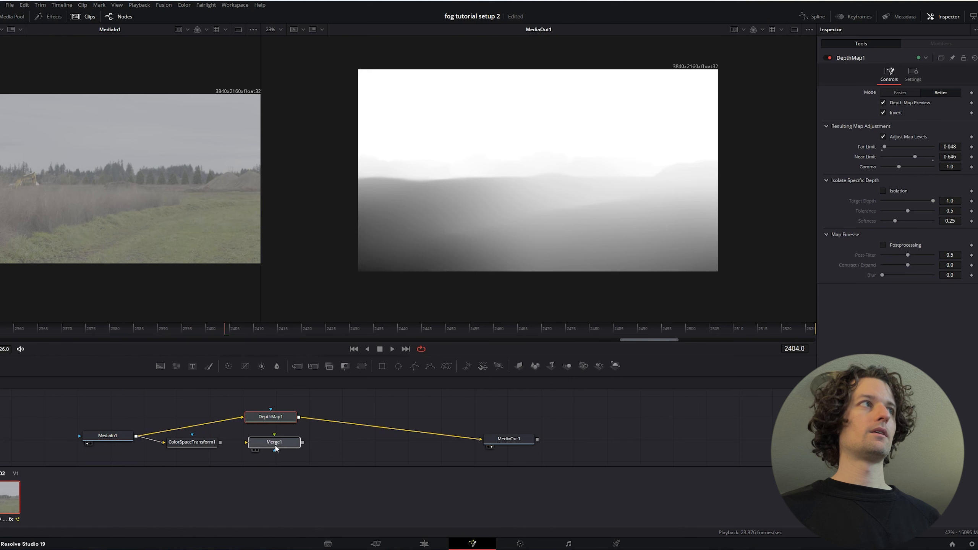
click(276, 450)
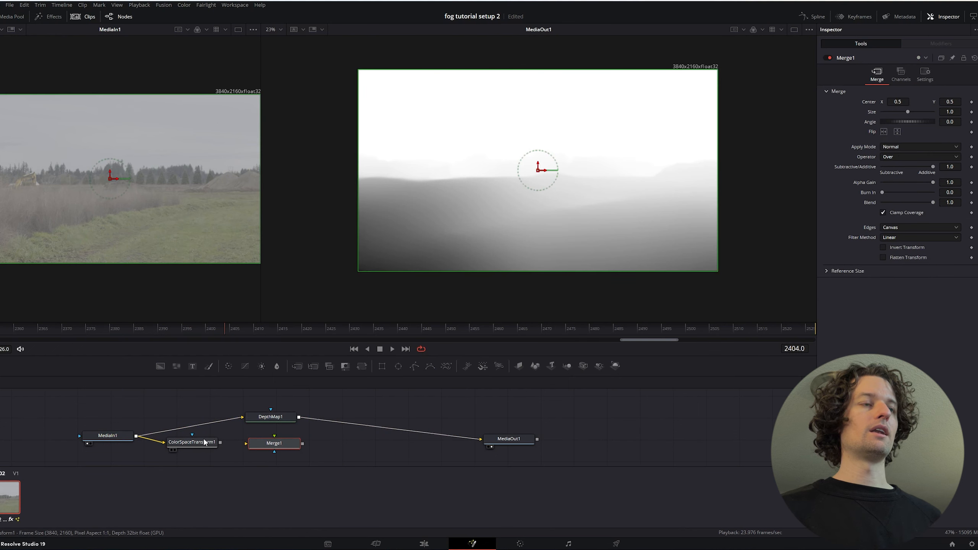
drag(265, 447, 296, 449)
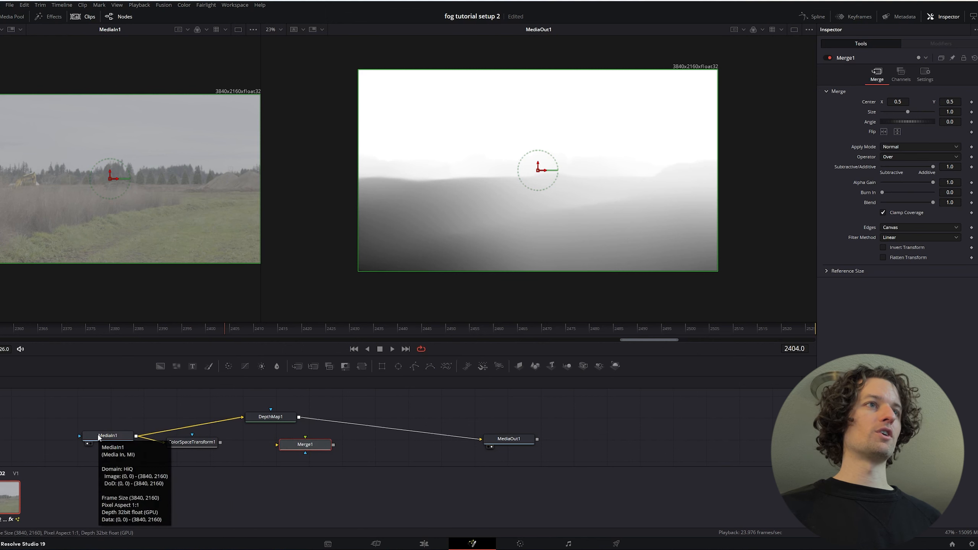
drag(220, 442, 292, 447)
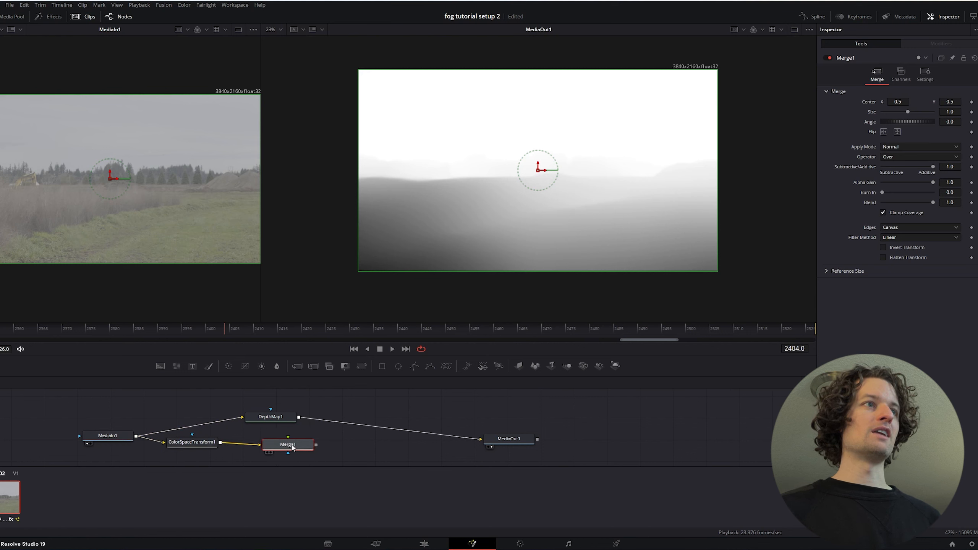
drag(453, 438, 481, 440)
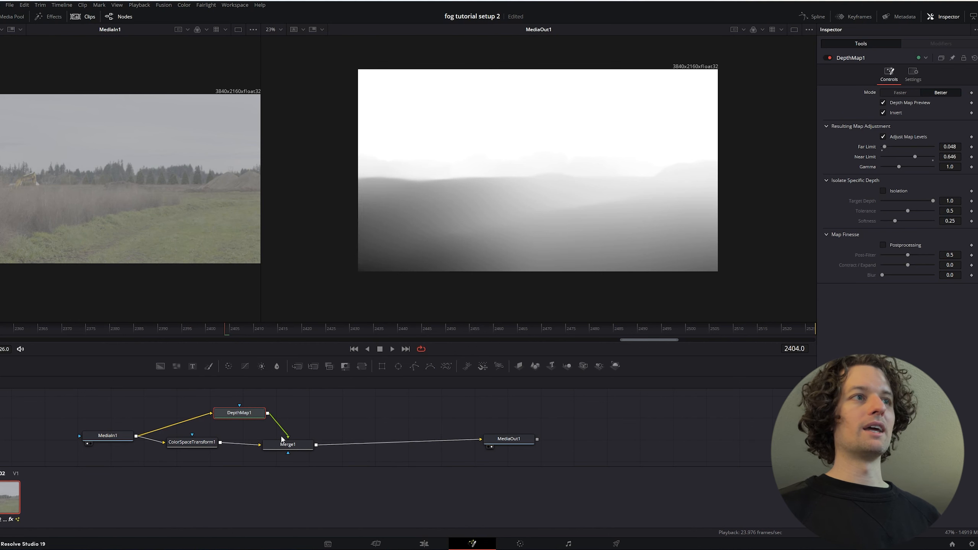
Set Merge1's apply mode to Screen
click(287, 446)
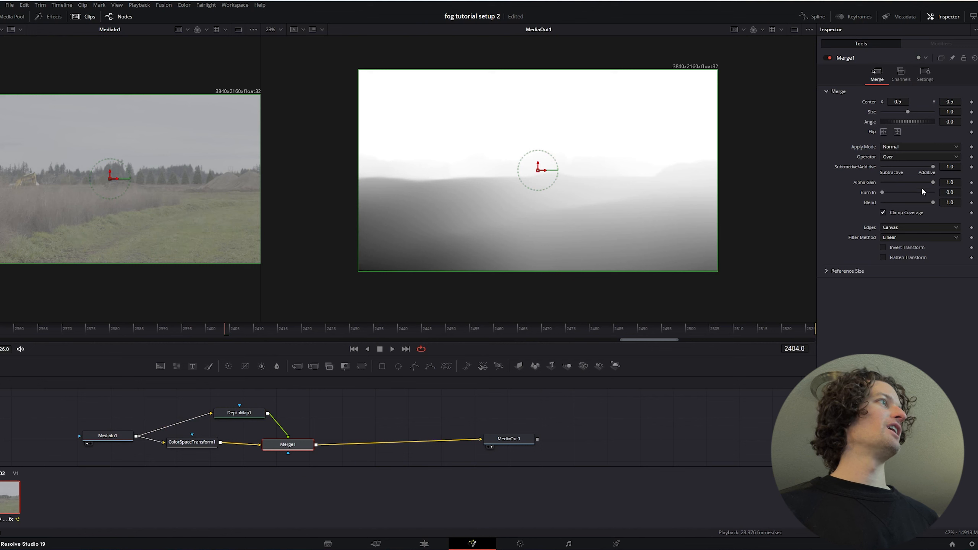
click(923, 145)
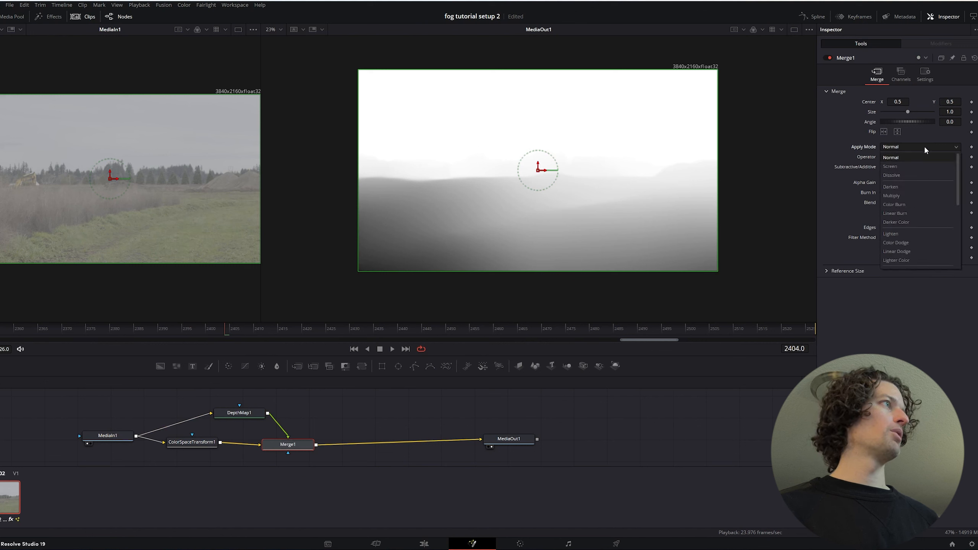
click(918, 165)
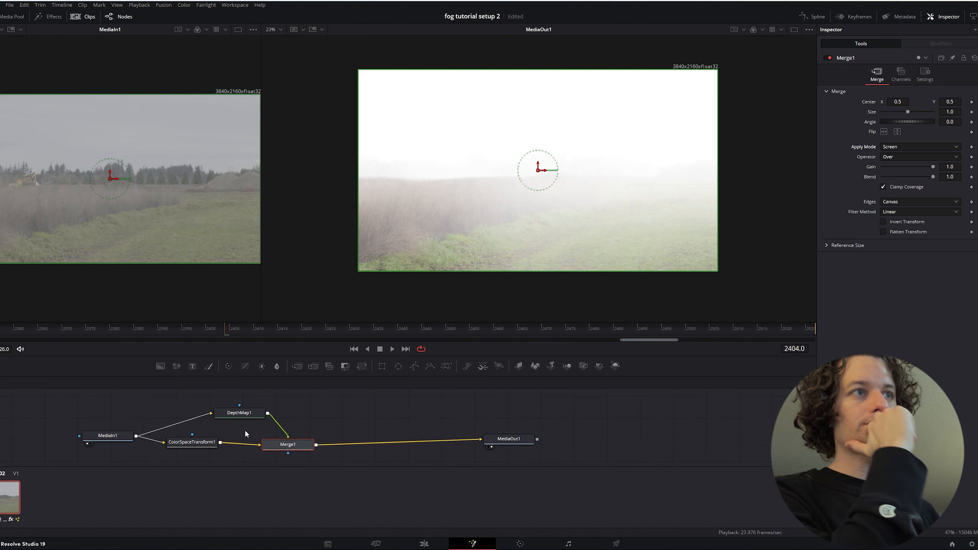
Set DepthMap1's Near Limit to 0.362 and its Far Limit to 0.045
click(252, 416)
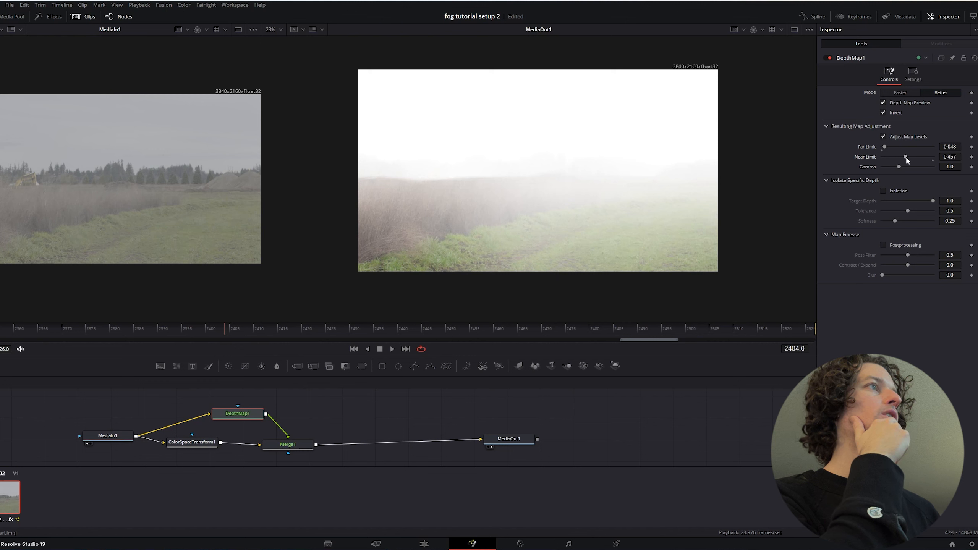
drag(907, 157, 902, 158)
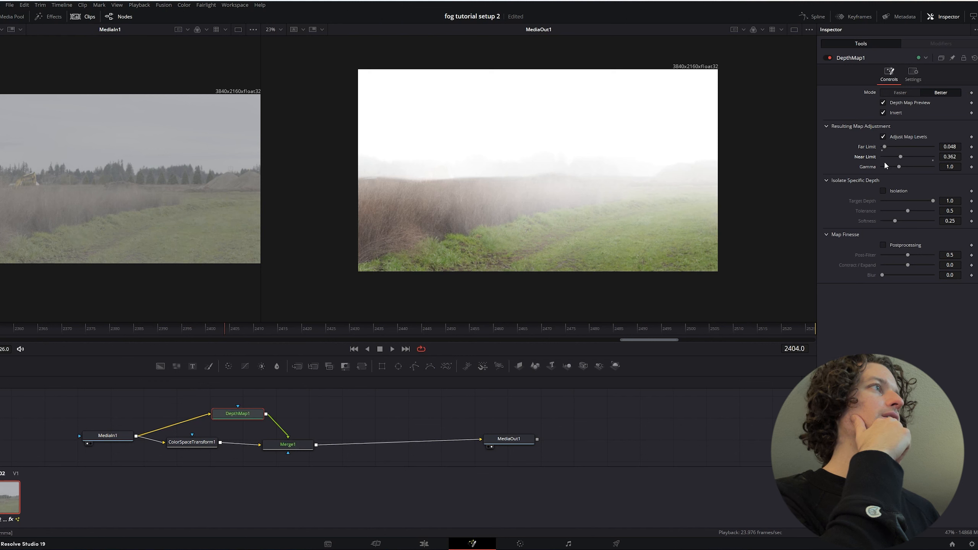
click(952, 147)
key(BackSpace)
key(Return)
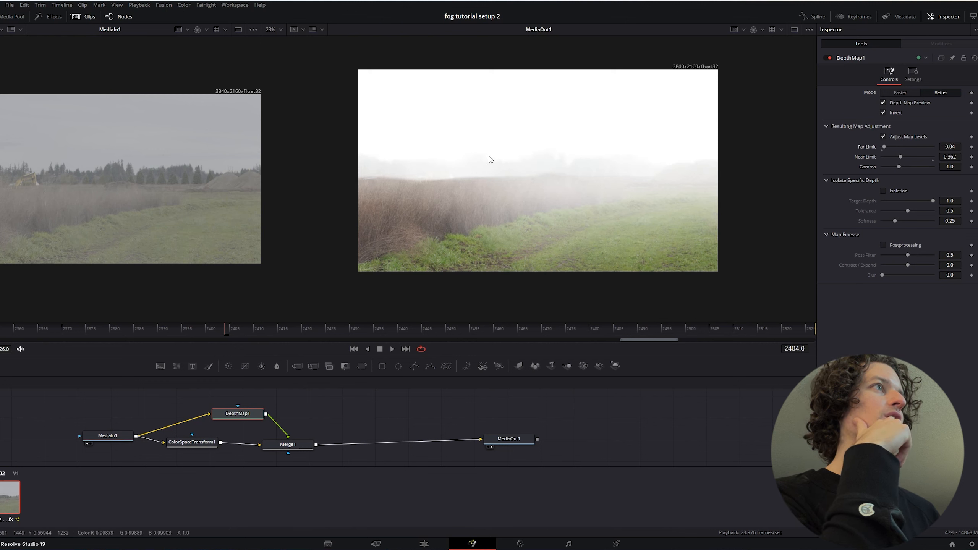
click(944, 150)
key(Return)
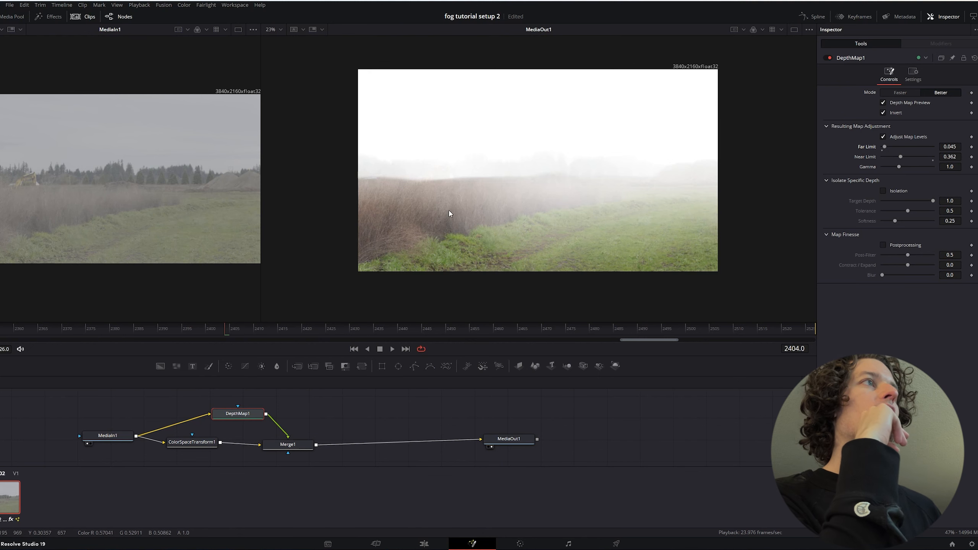
Examine the fog's edge along the reeds and horizon in the MediaOut1 viewer
scroll(404, 202, down, 2)
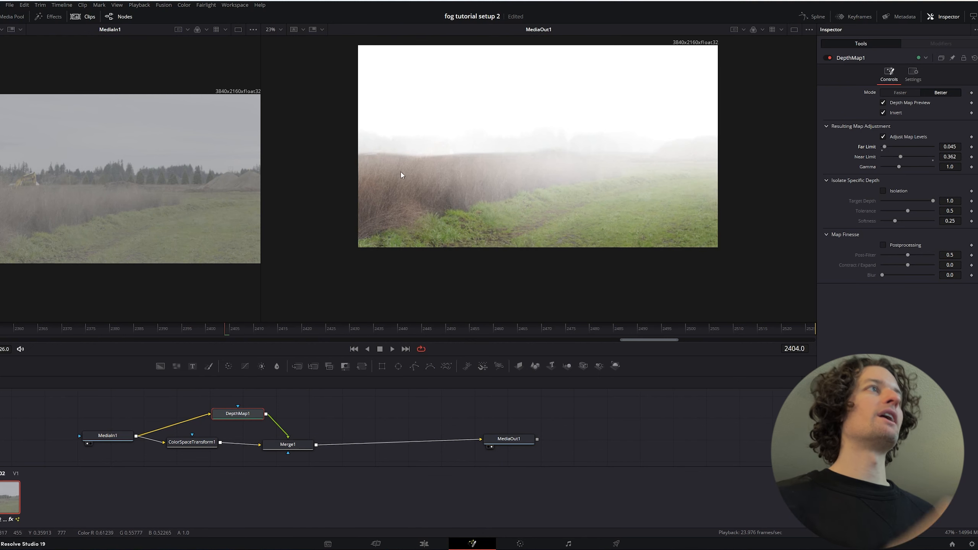
scroll(400, 174, up, 5)
scroll(421, 190, up, 2)
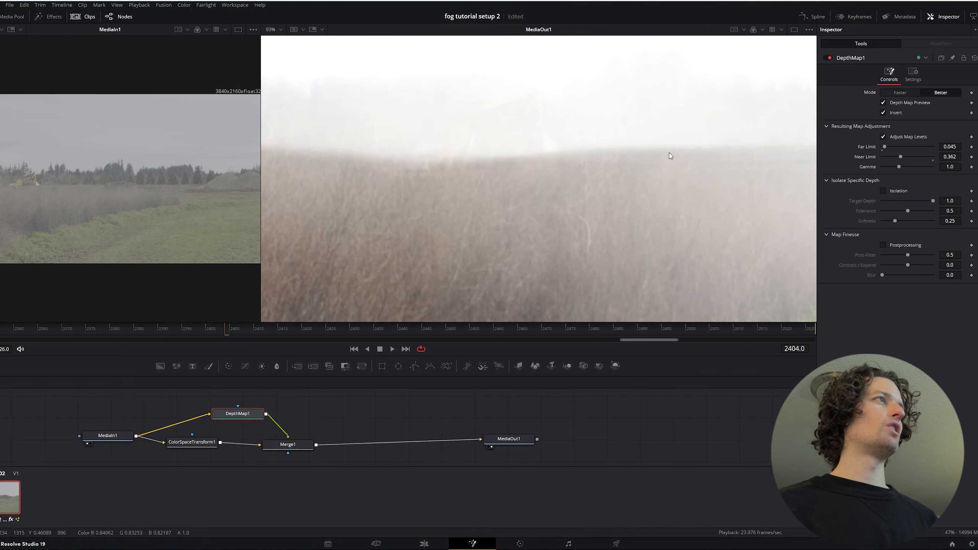
scroll(669, 155, down, 3)
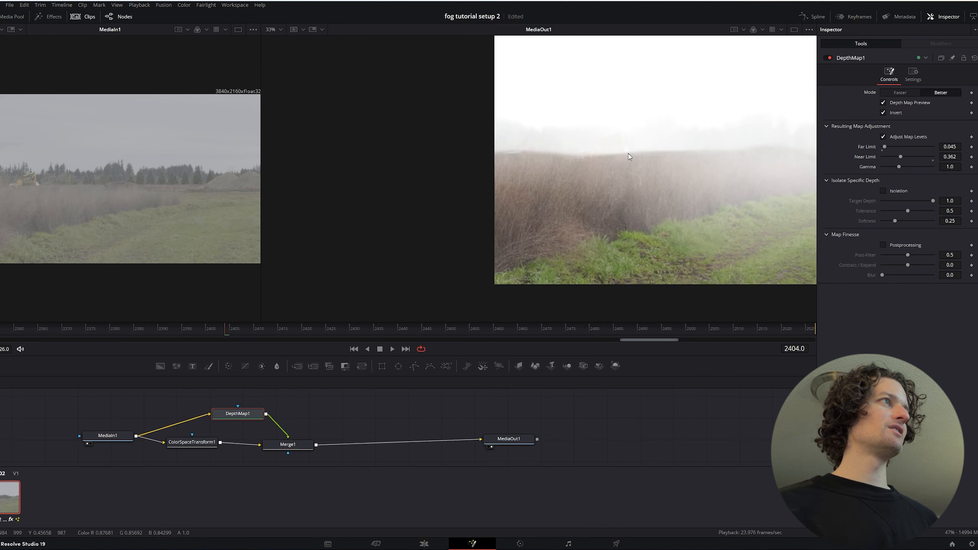
scroll(732, 156, up, 2)
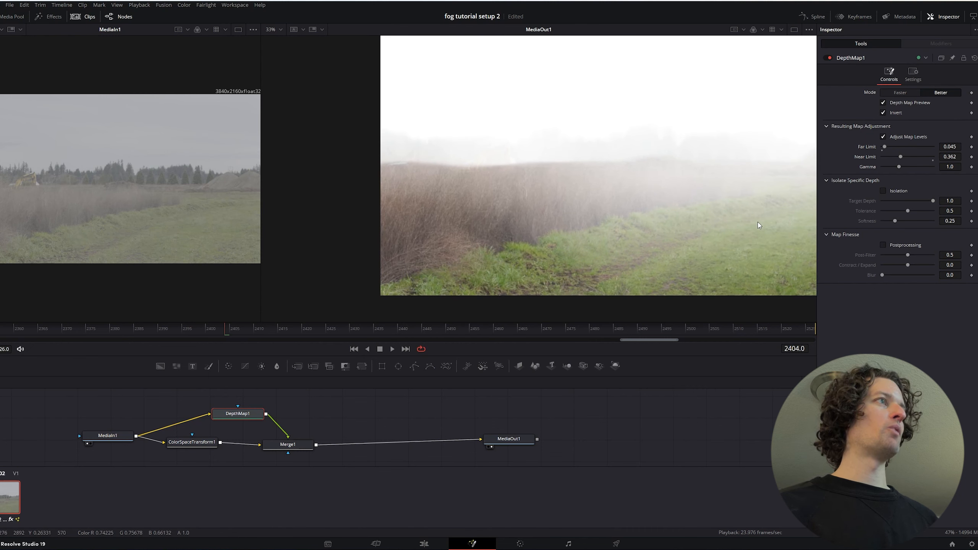
drag(733, 228, 724, 219)
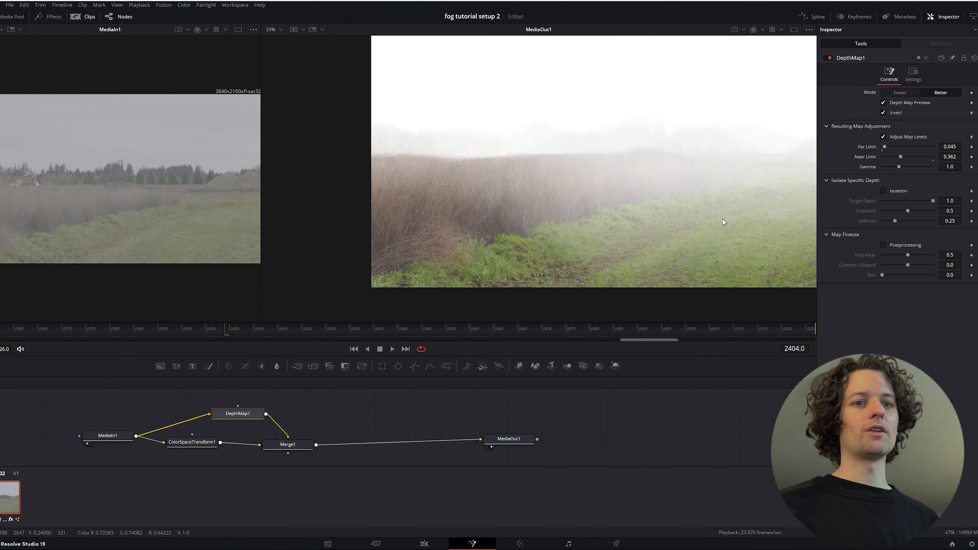
Insert a Gaussian Blur node between DepthMap1 and Merge1 and set its strength to 0.677
drag(260, 416, 210, 406)
key(shift+space)
text(merge)
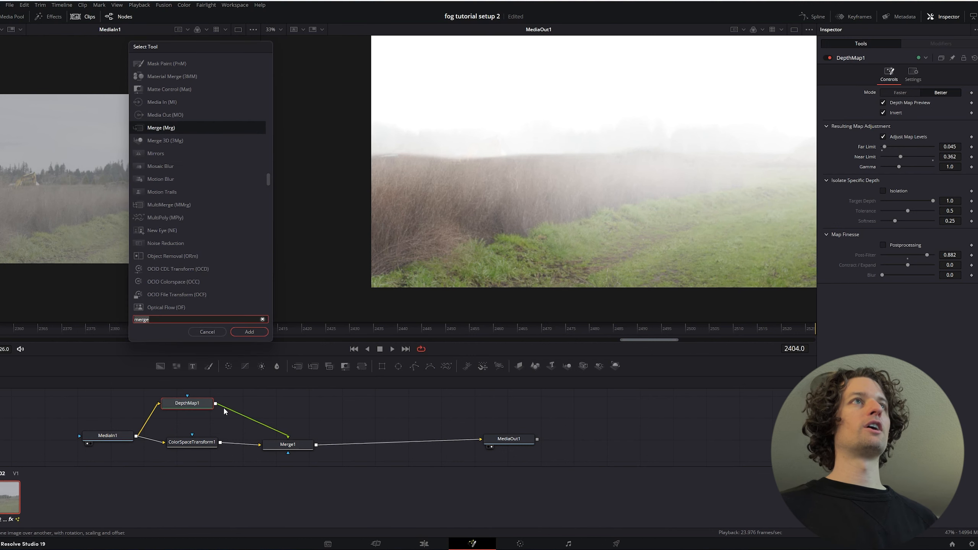
text(guas)
key(BackSpace)
key(BackSpace)
key(BackSpace)
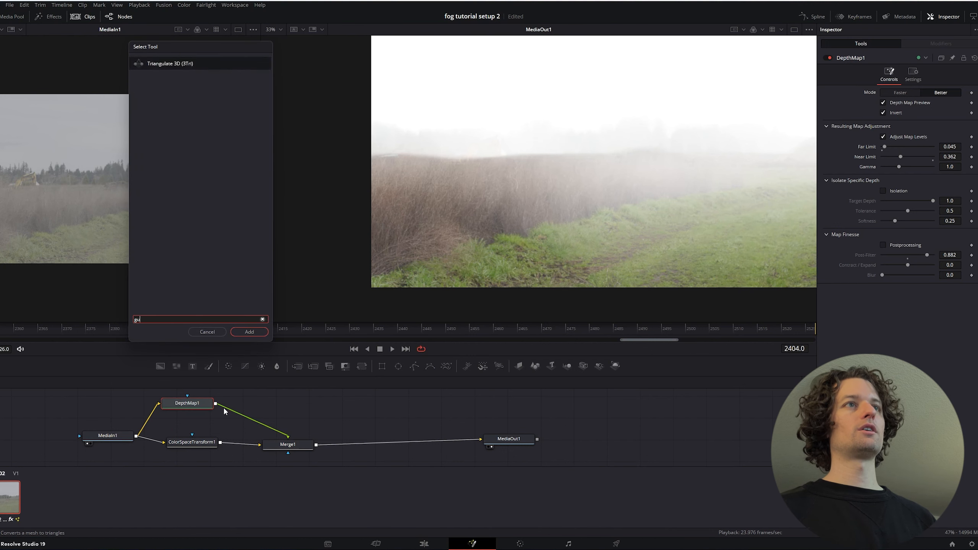
text(uas)
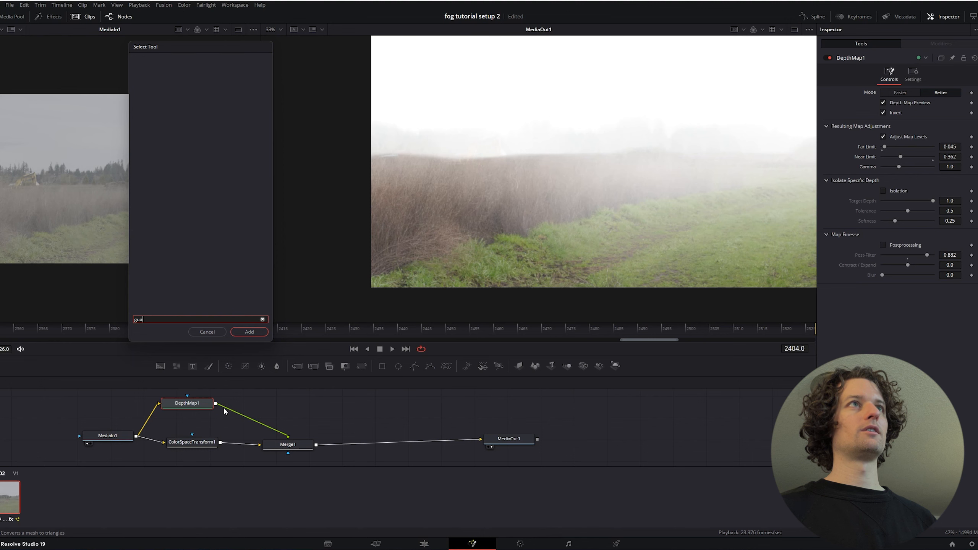
key(BackSpace)
key(BackSpace)
key(BackSpace)
text(au)
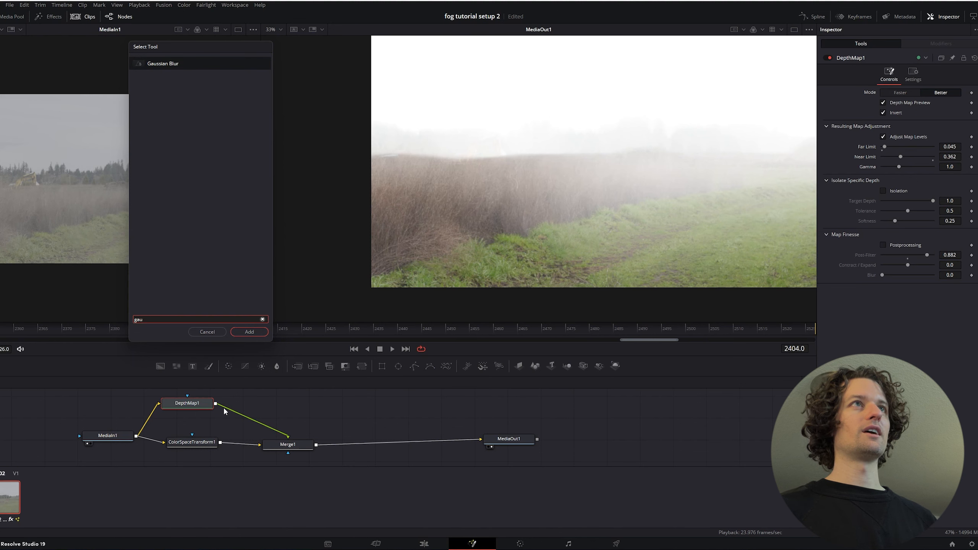
key(Return)
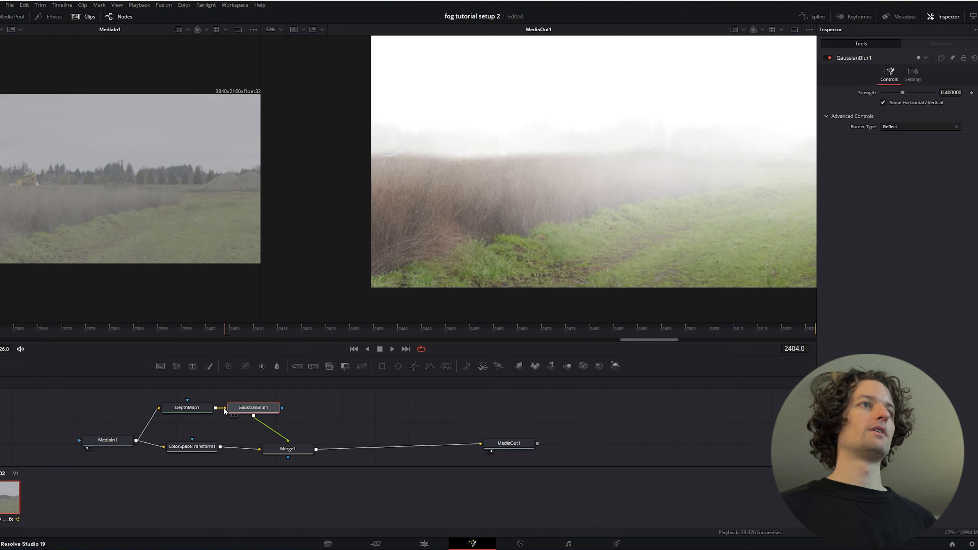
drag(254, 413, 284, 409)
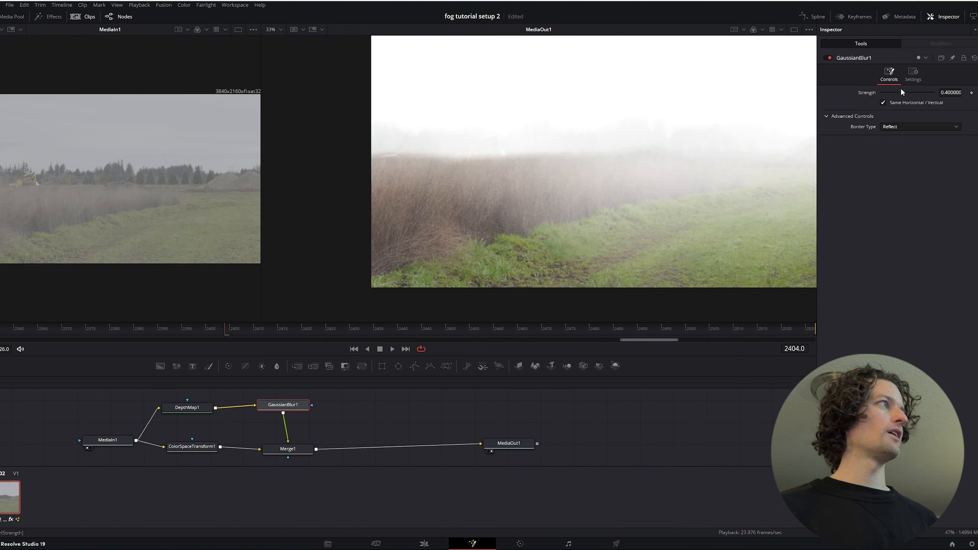
drag(902, 92, 917, 93)
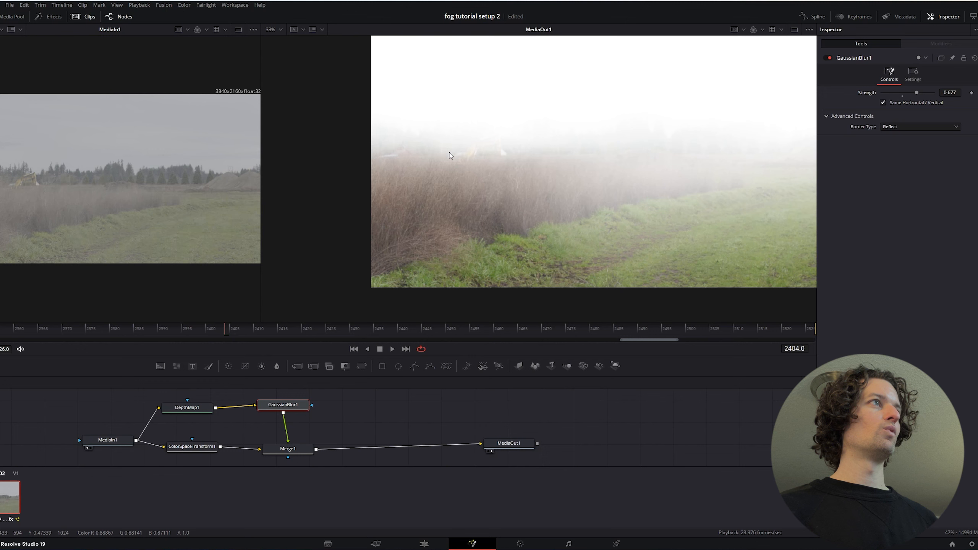
Enable Postprocessing on DepthMap1 and set its Post-Filter to 0.5
click(189, 409)
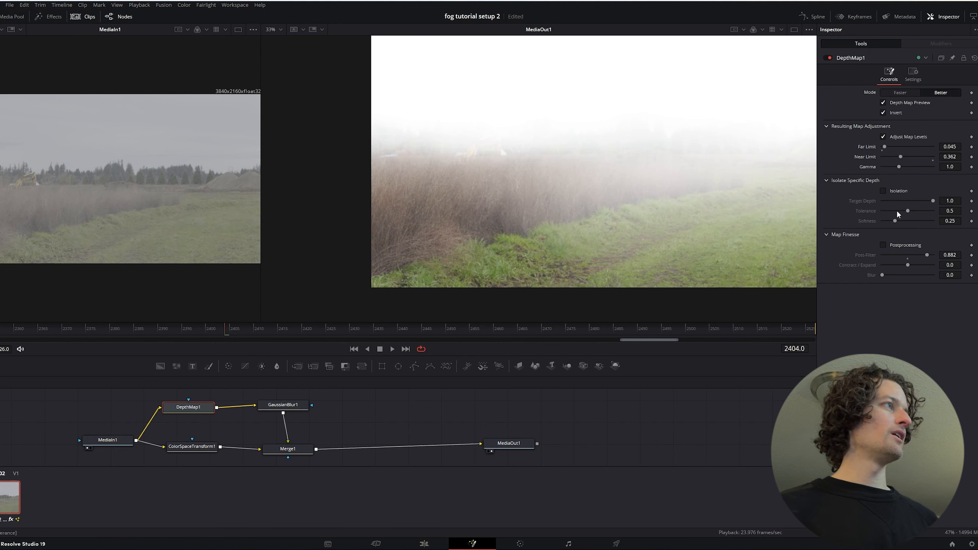
click(887, 244)
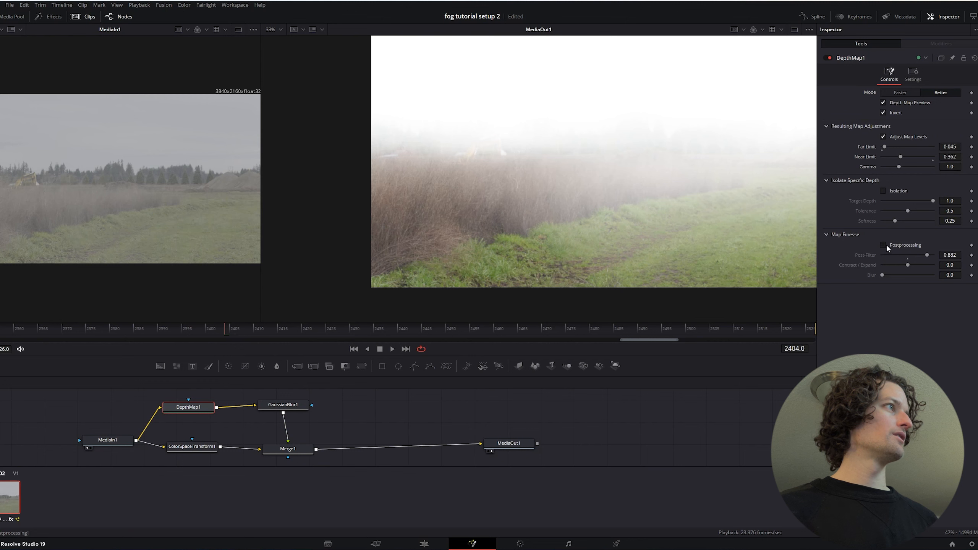
click(948, 254)
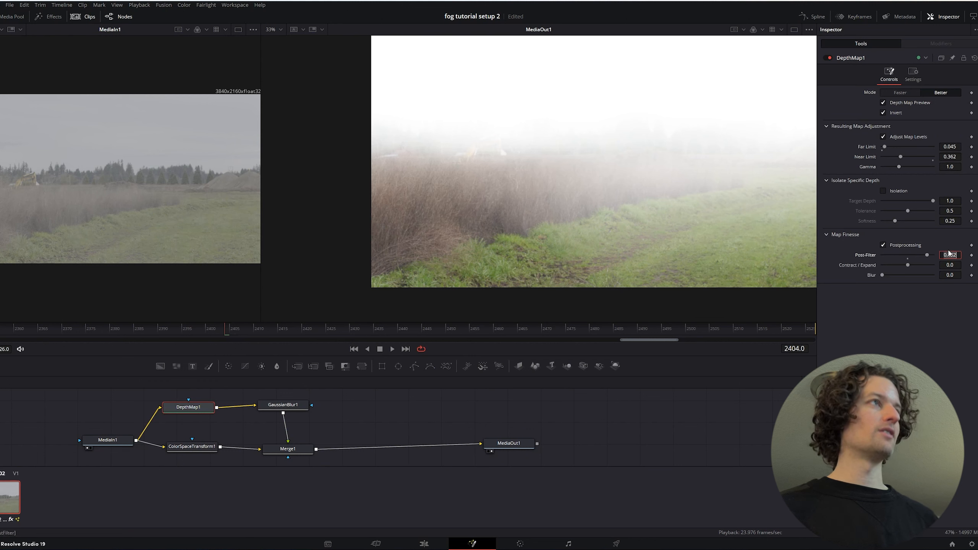
text(0)
key(Tab)
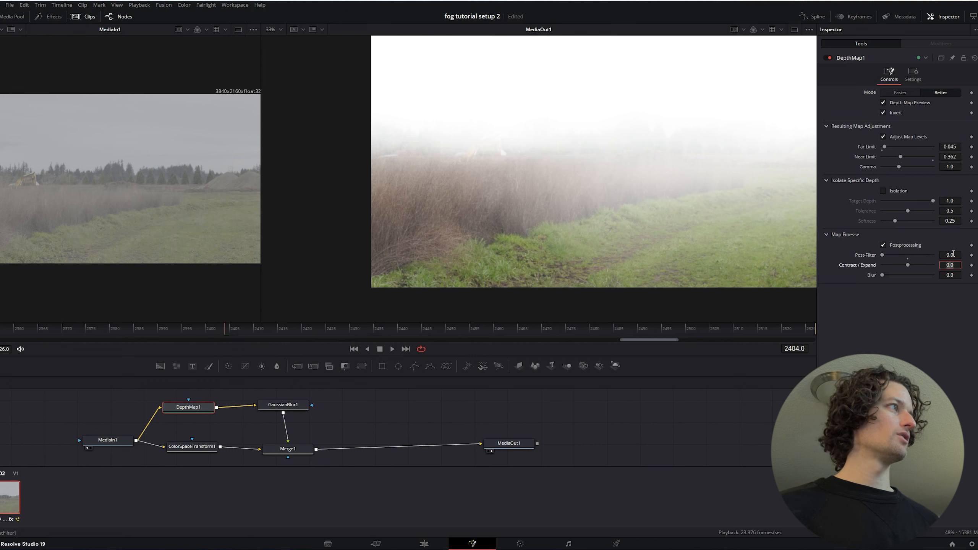
click(940, 255)
text(0.5)
key(Tab)
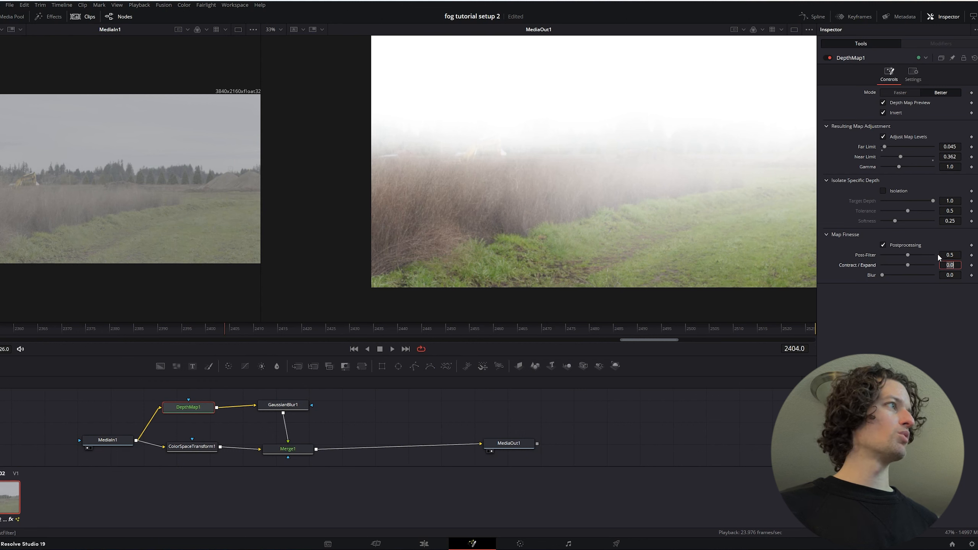
Lower DepthMap1's Contract / Expand value to about -0.44
click(907, 266)
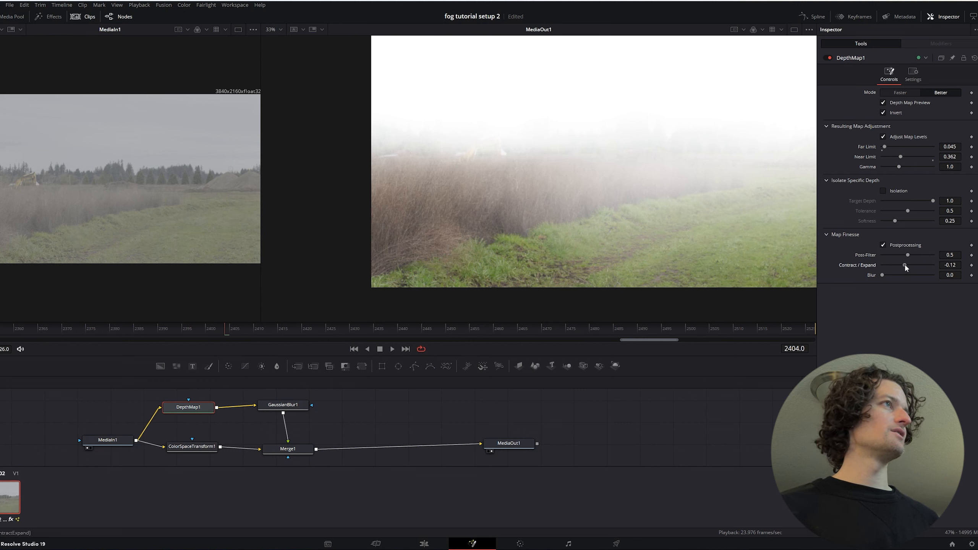
drag(905, 265, 900, 264)
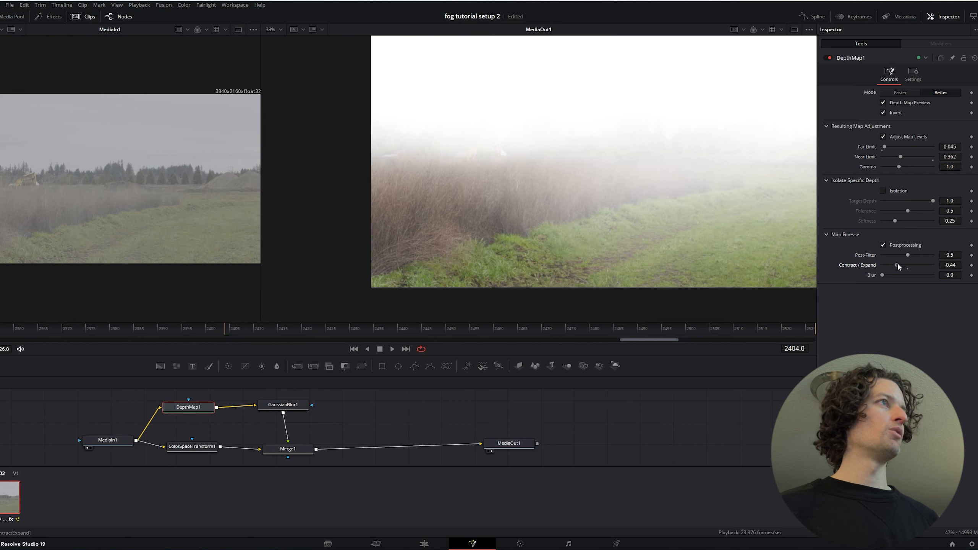
drag(899, 264, 897, 263)
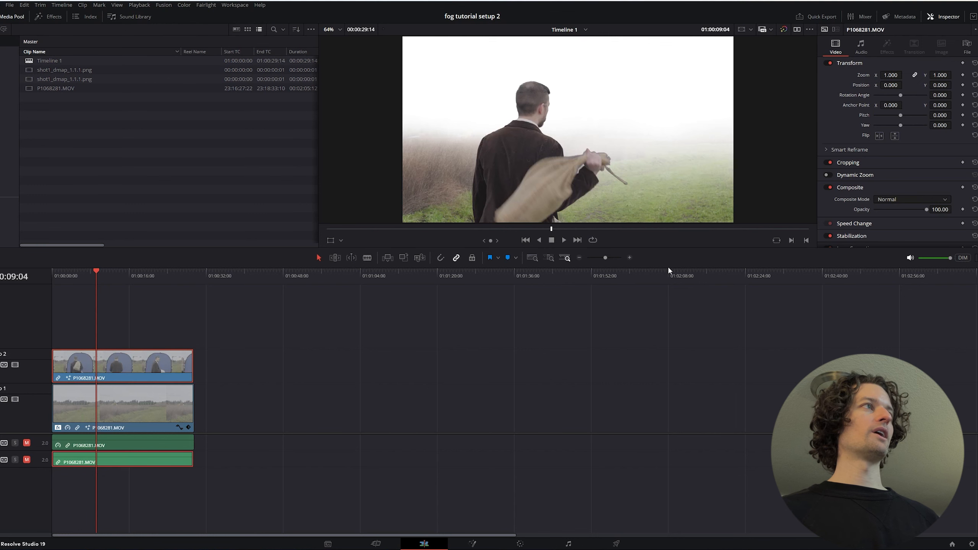
click(676, 230)
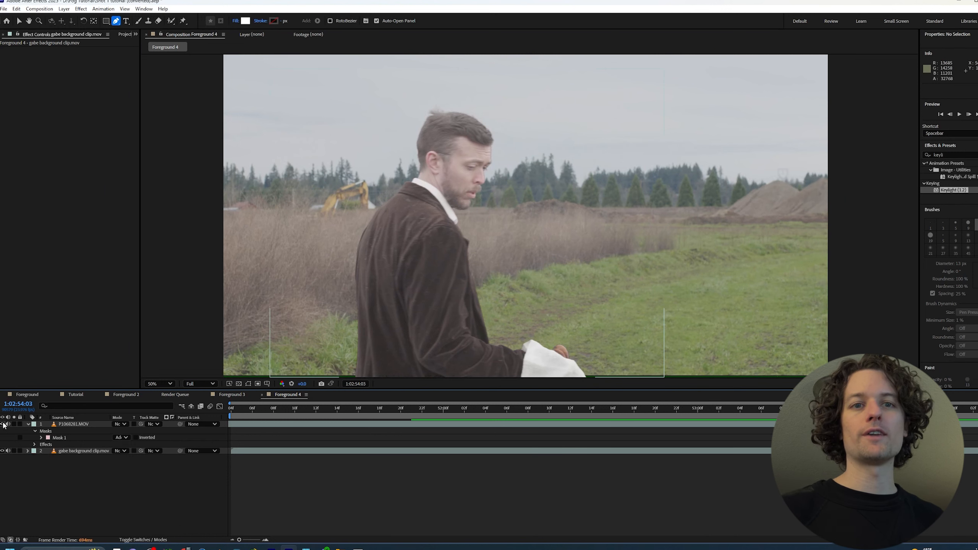
In After Effects, hide the P1068281.MOV layer and queue the current Foreground 4 frame for saving as a still file
click(2, 425)
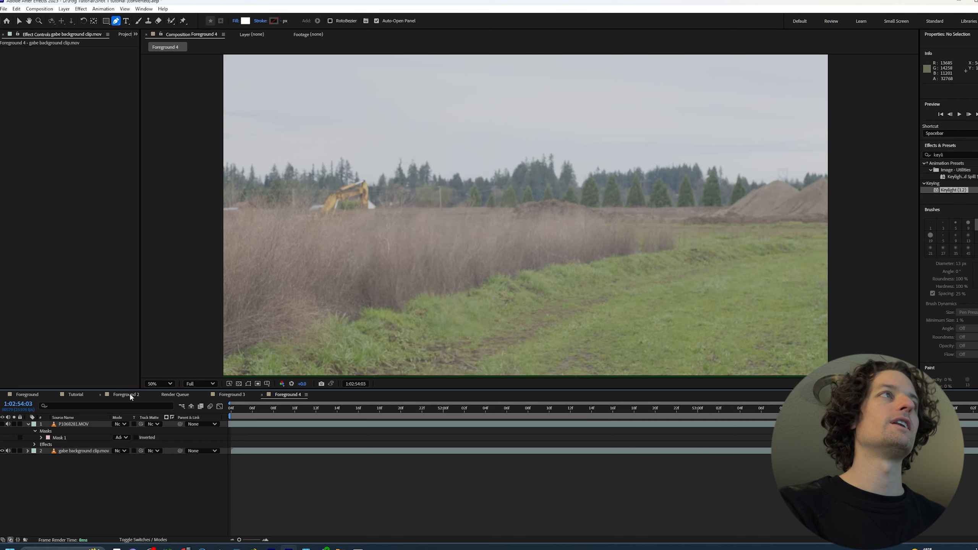
key(comma)
key(comma)
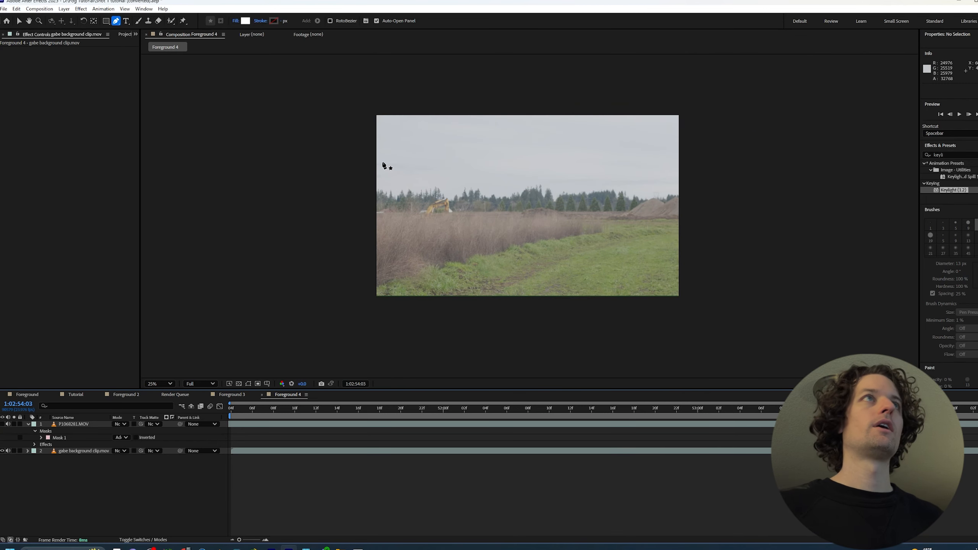
click(43, 9)
mouse_move(116, 106)
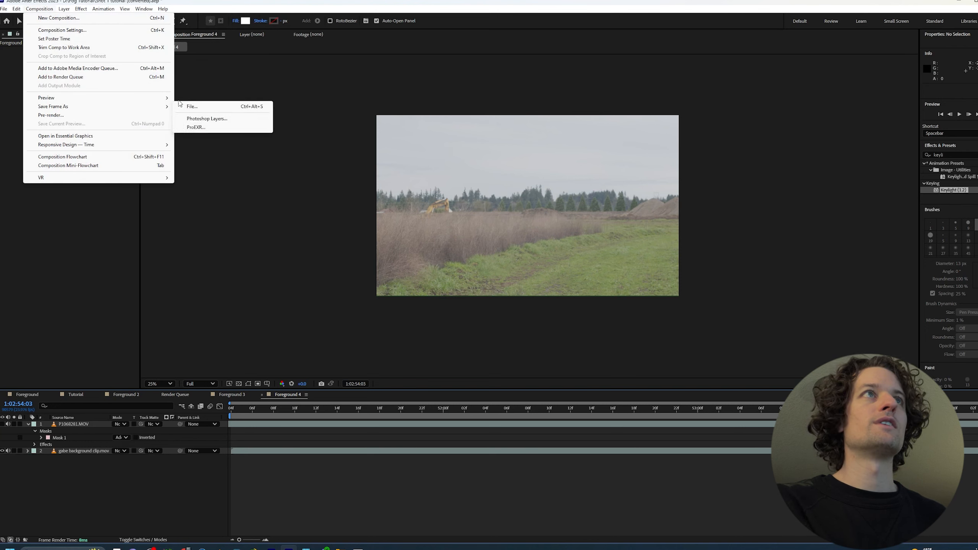
click(194, 105)
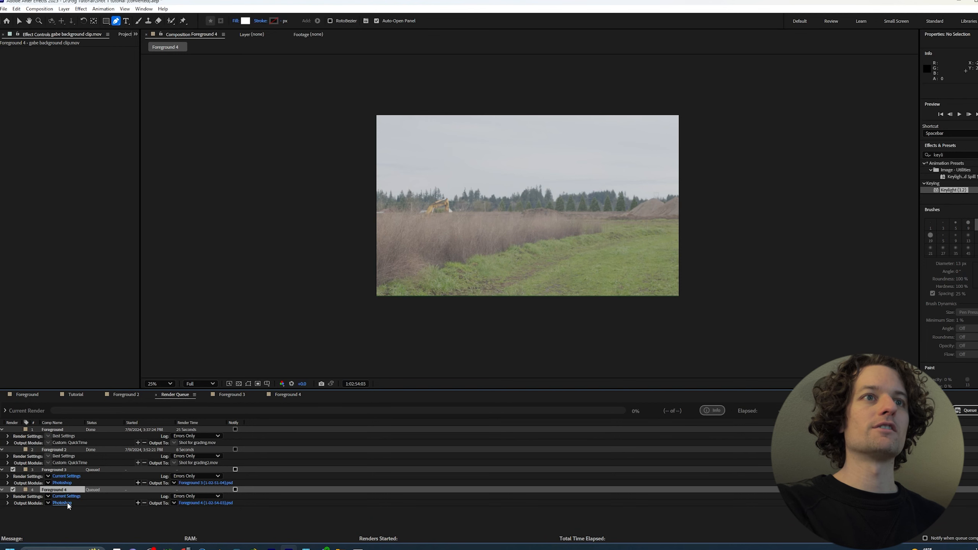
Examine the save type for the queued Foreground 4 frame and the format choices in its output module settings
click(192, 504)
click(140, 314)
click(141, 315)
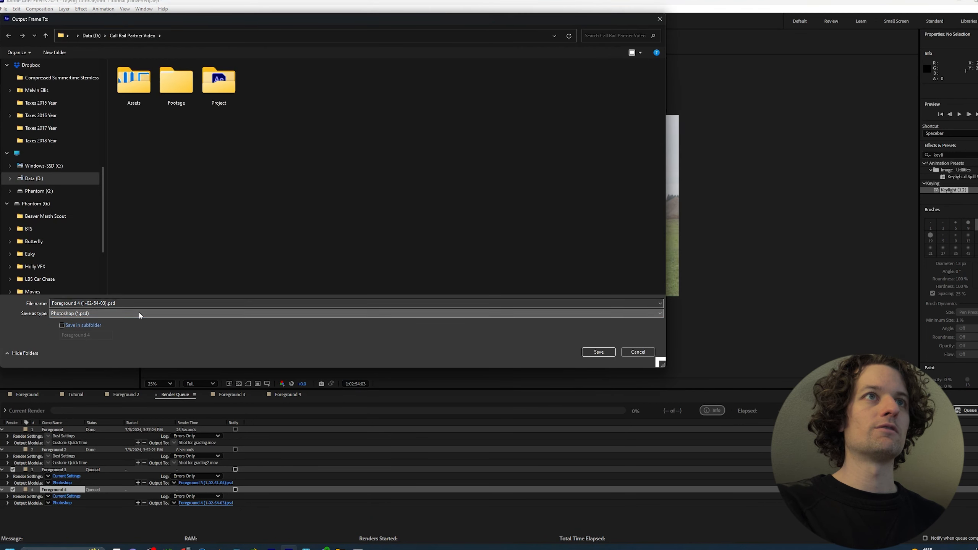
click(641, 356)
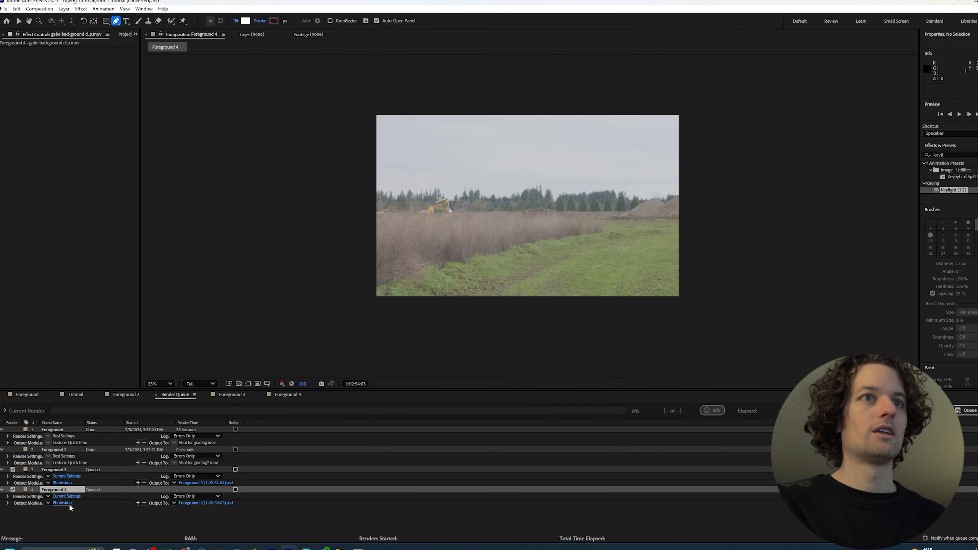
click(62, 503)
click(480, 173)
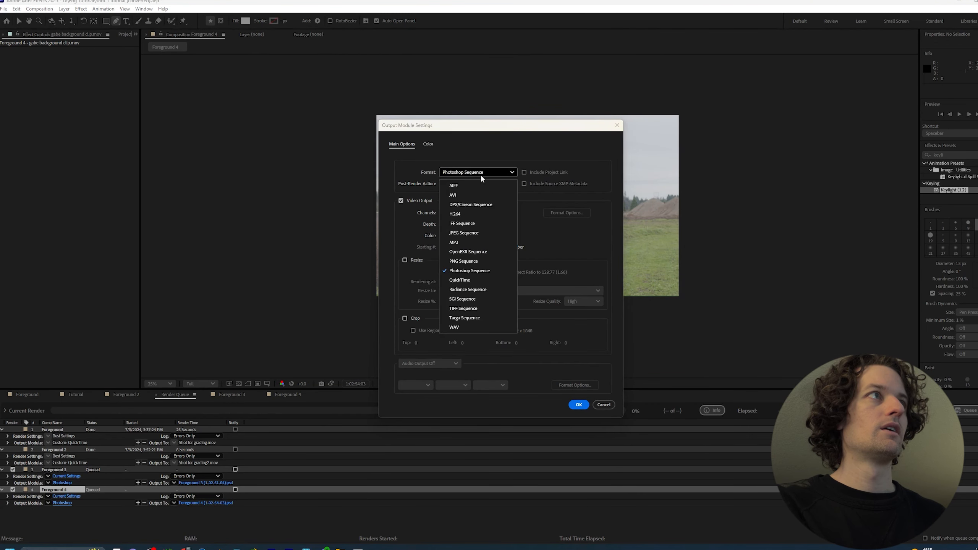
click(480, 174)
click(605, 407)
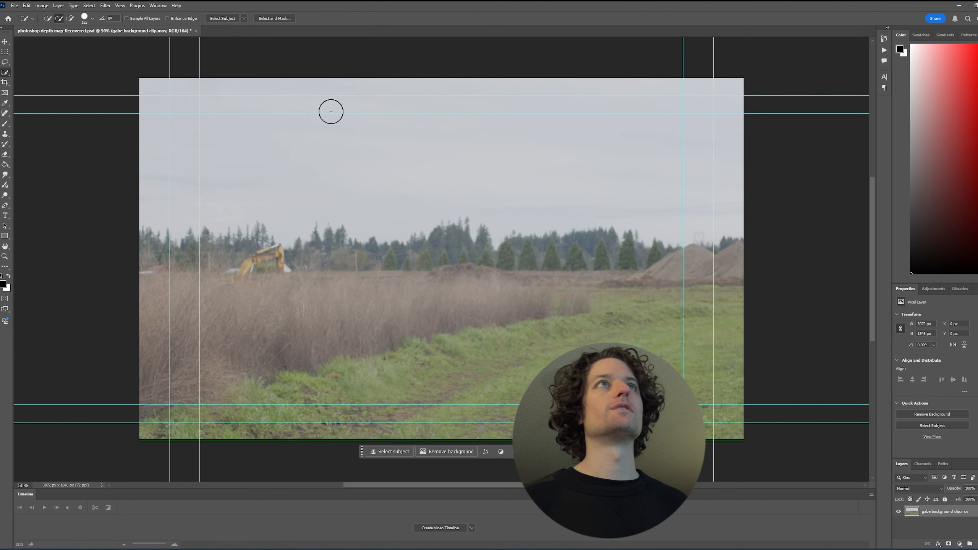
In Photoshop, apply the Depth Blur neural filter to the background image with Output depth map only enabled, output to a new layer
click(106, 5)
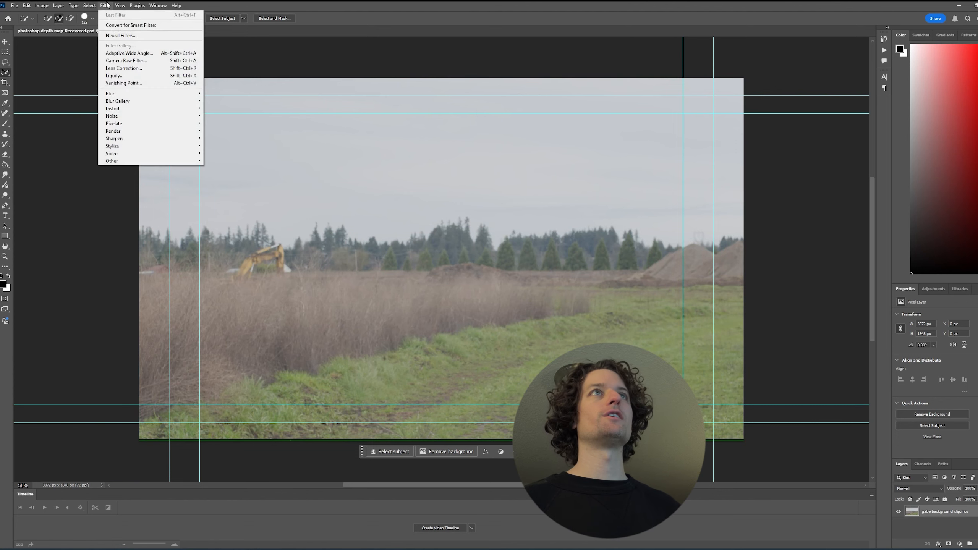
click(118, 37)
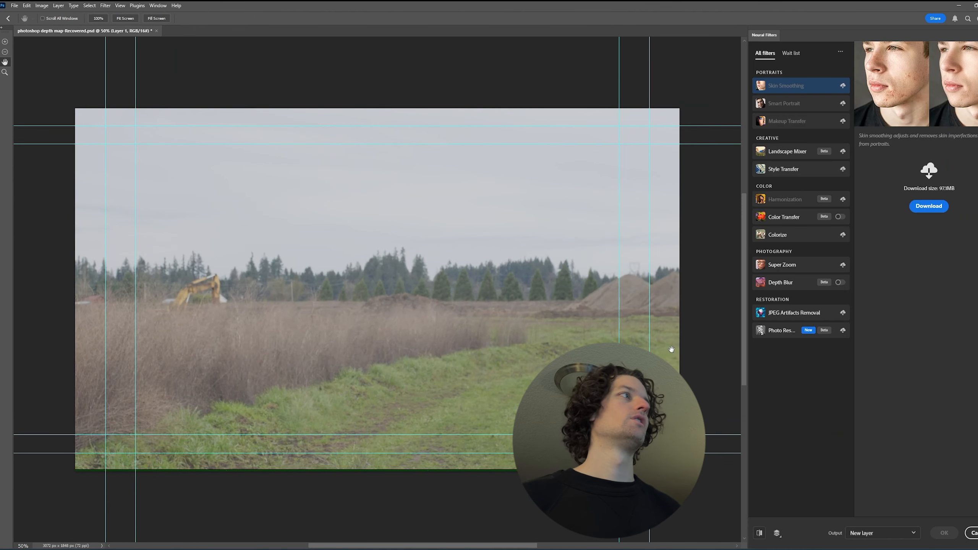
click(839, 283)
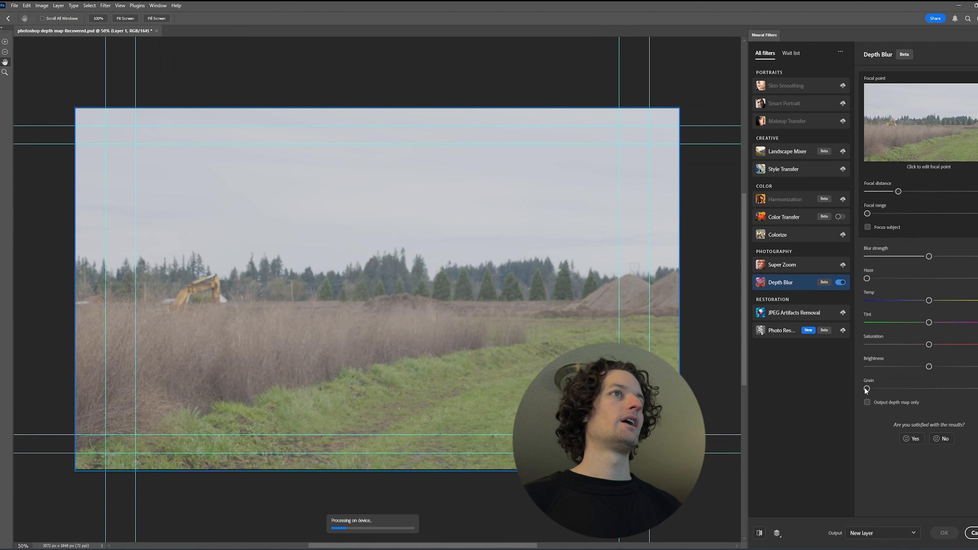
click(894, 403)
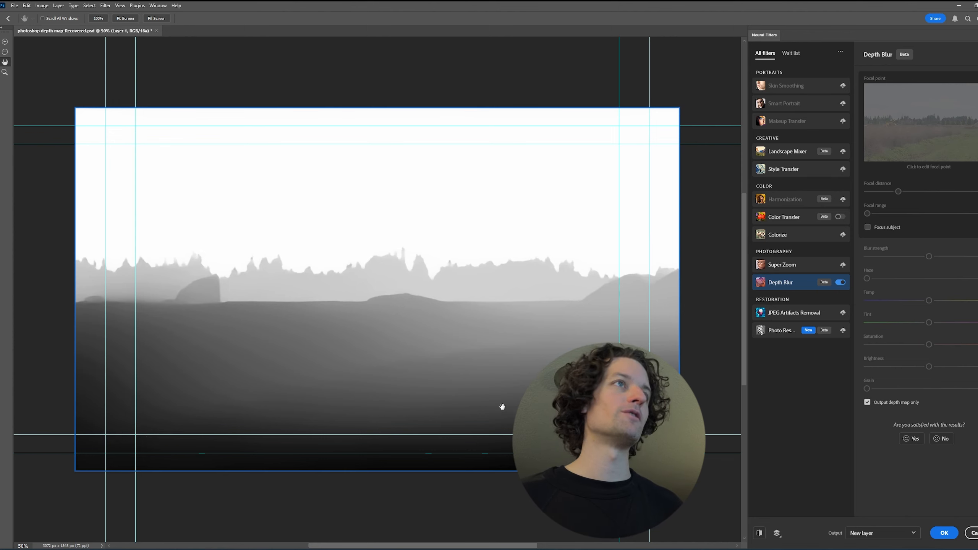
click(893, 403)
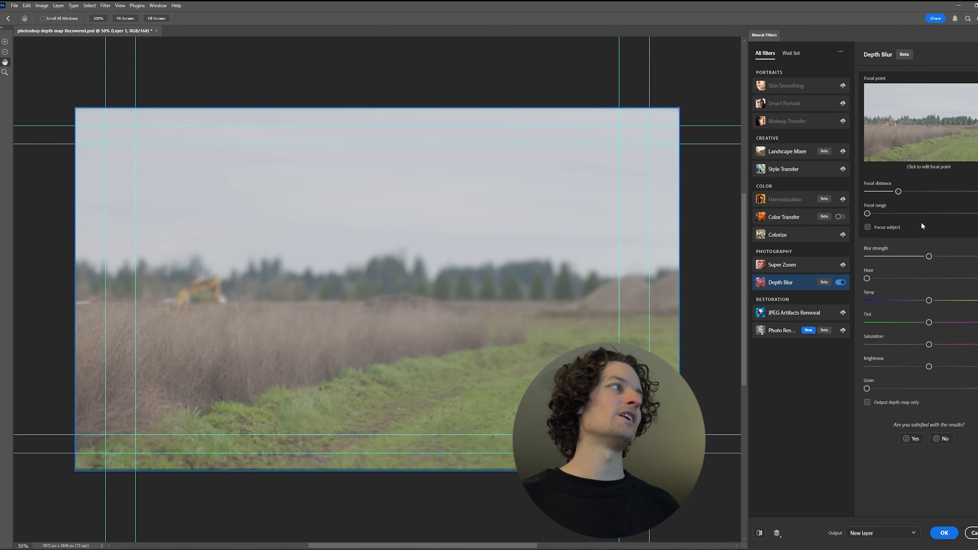
click(890, 403)
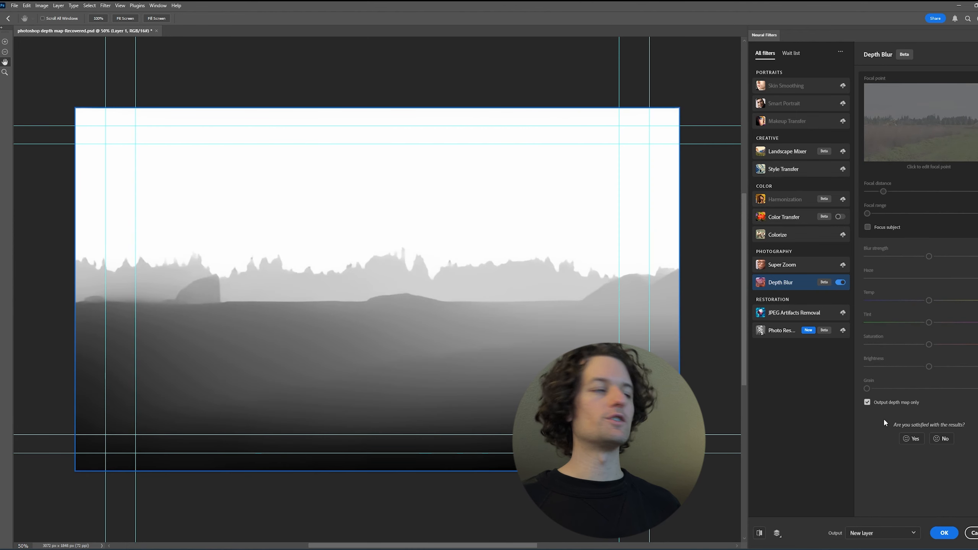
click(939, 531)
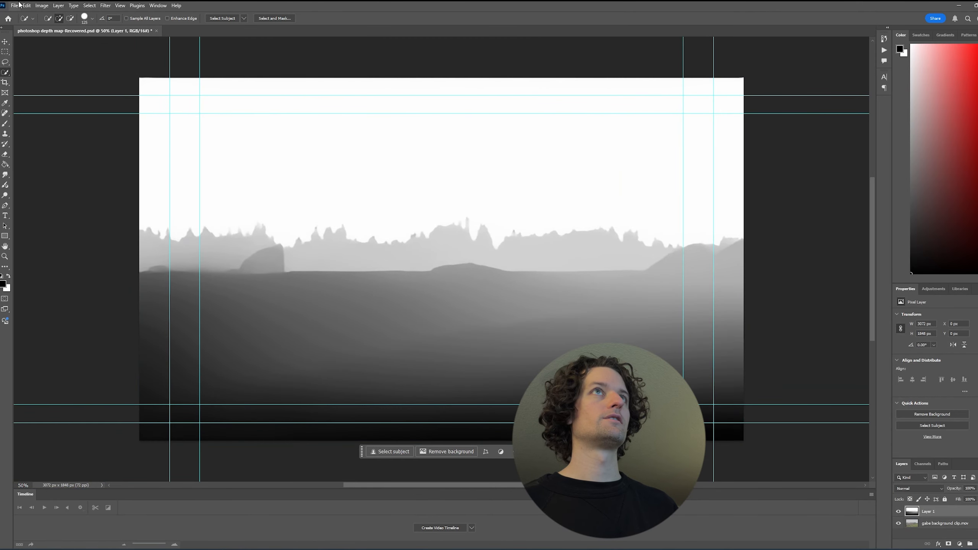
Export the generated depth map image as a PNG
click(27, 5)
mouse_move(14, 5)
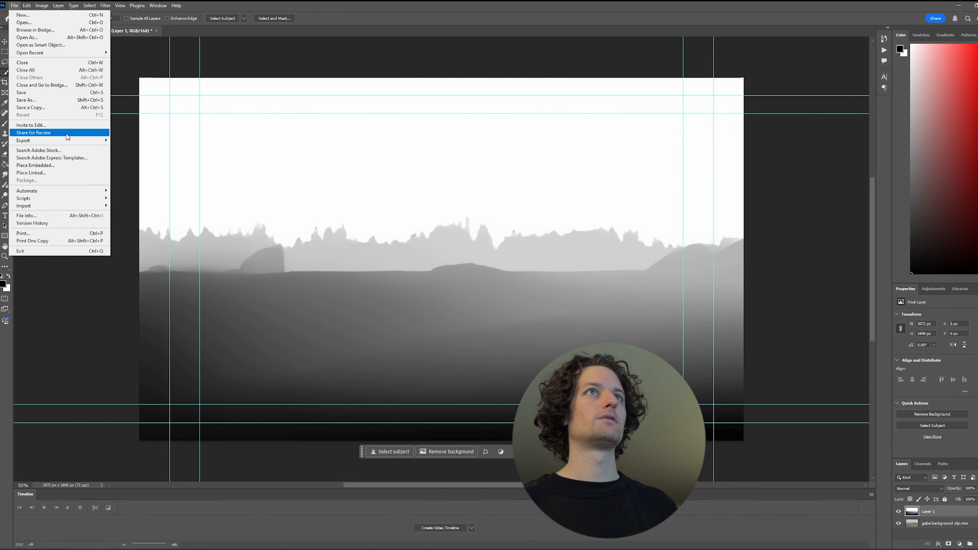
mouse_move(79, 141)
click(168, 147)
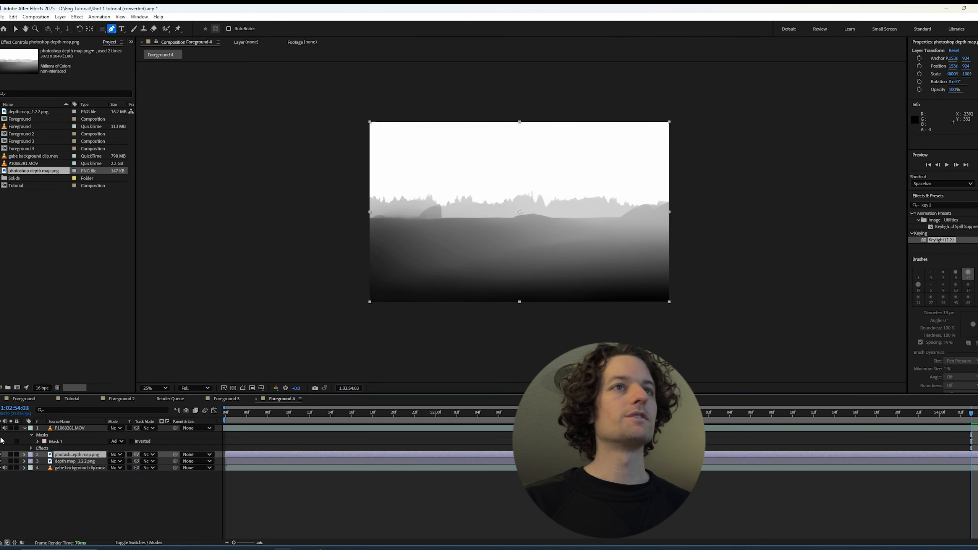
In After Effects, hide both depth map layers in Foreground 4 and show the P1068281.MOV layer
drag(3, 454, 3, 462)
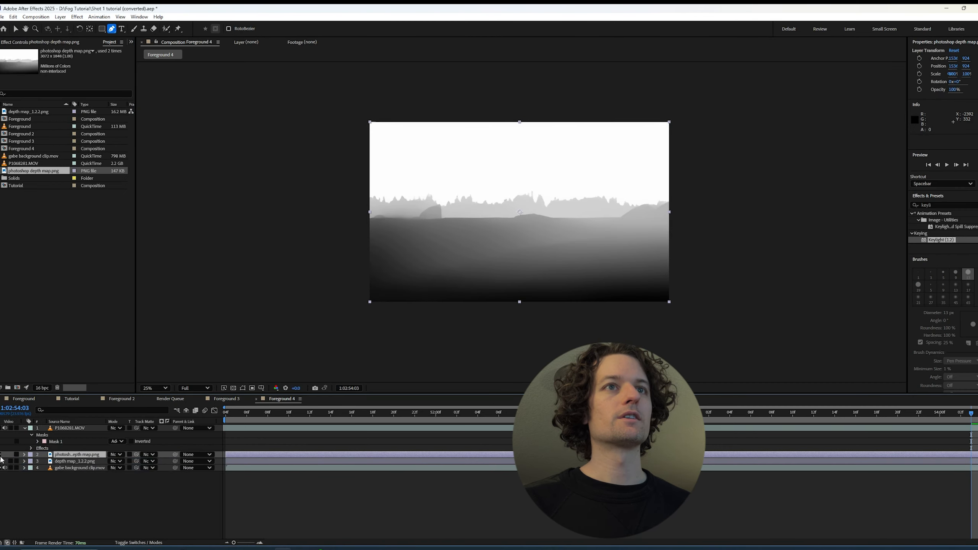
click(1, 428)
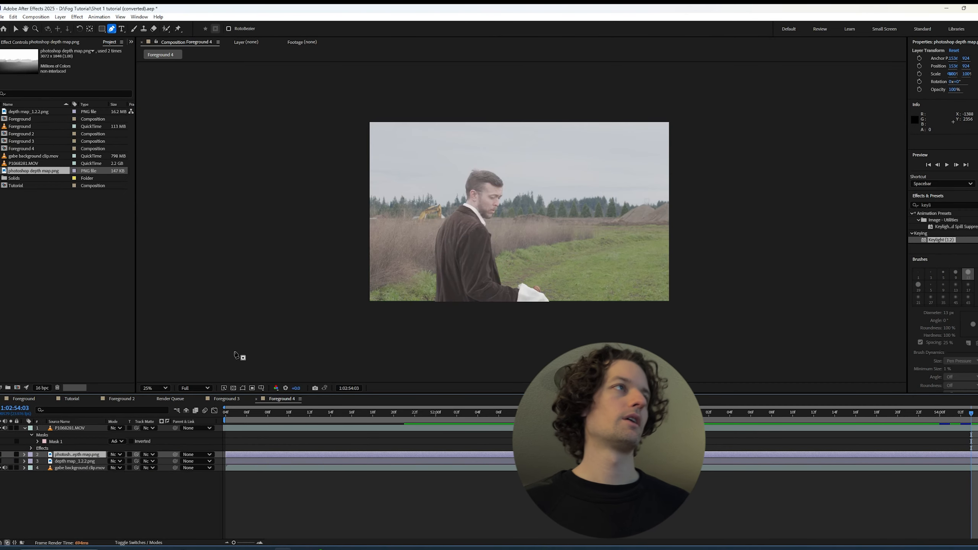
Hide the P1068281.MOV layer in Foreground 4 to view the background clip on its own
scroll(284, 349, up, 2)
drag(327, 326, 322, 329)
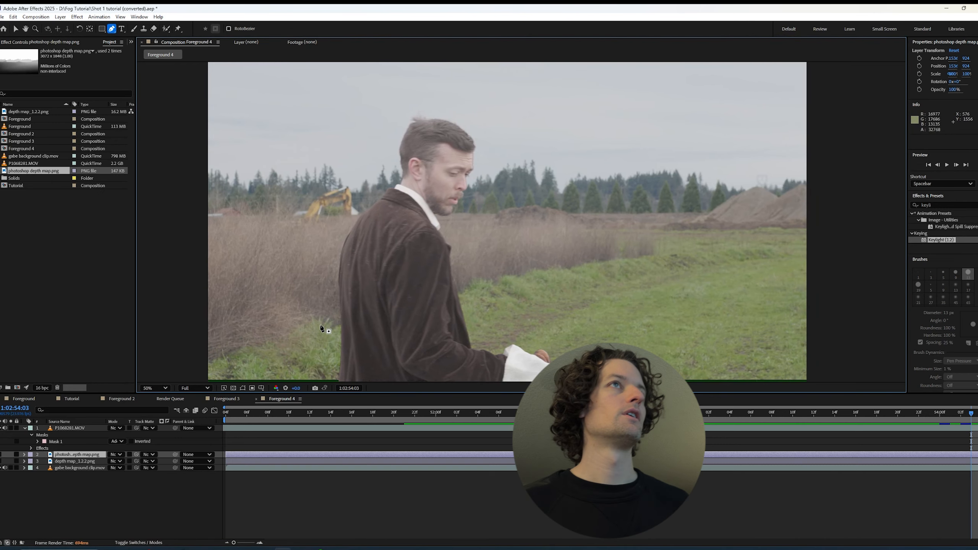
click(82, 429)
scroll(410, 329, down, 2)
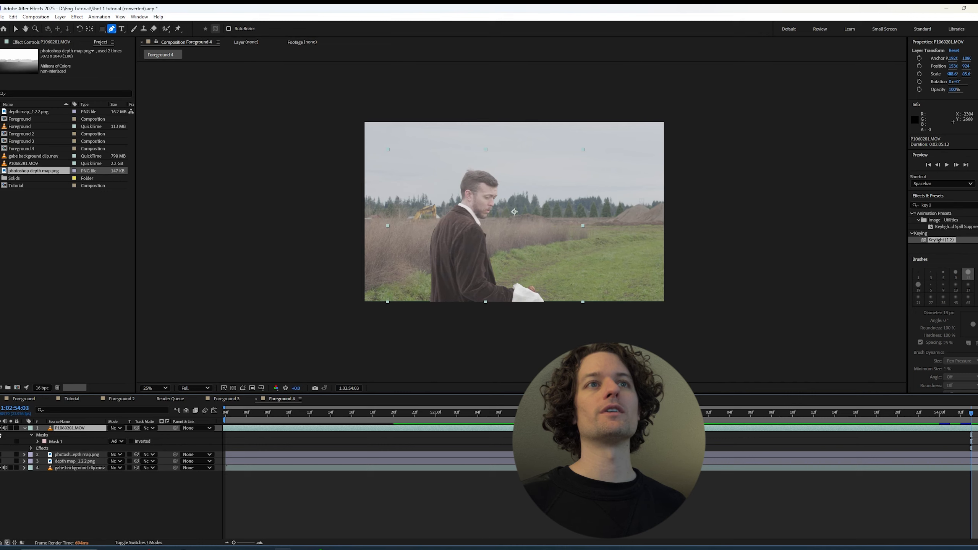
click(1, 428)
scroll(351, 335, up, 2)
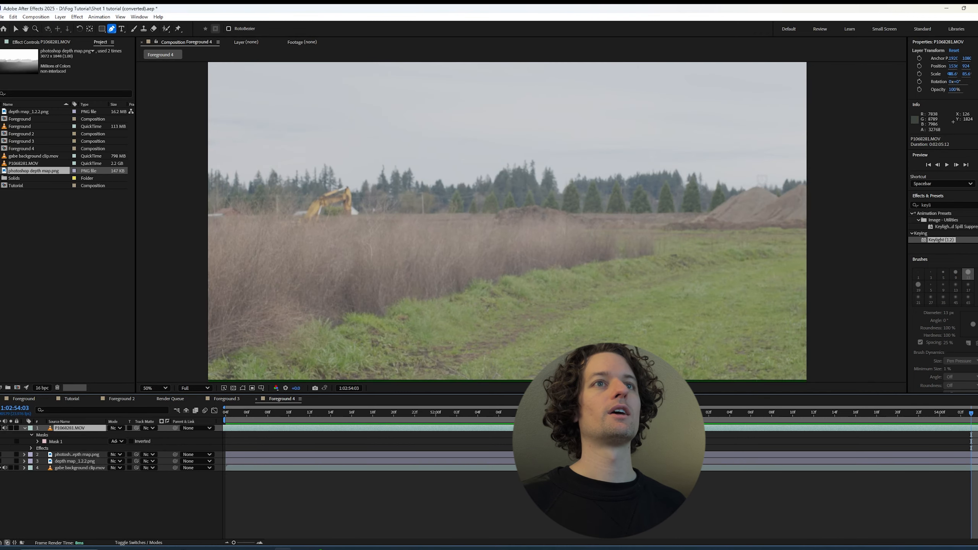
Compare the two depth maps by switching the photoshop depth map.png layer on and off above depth map_1.2.2.png
click(2, 455)
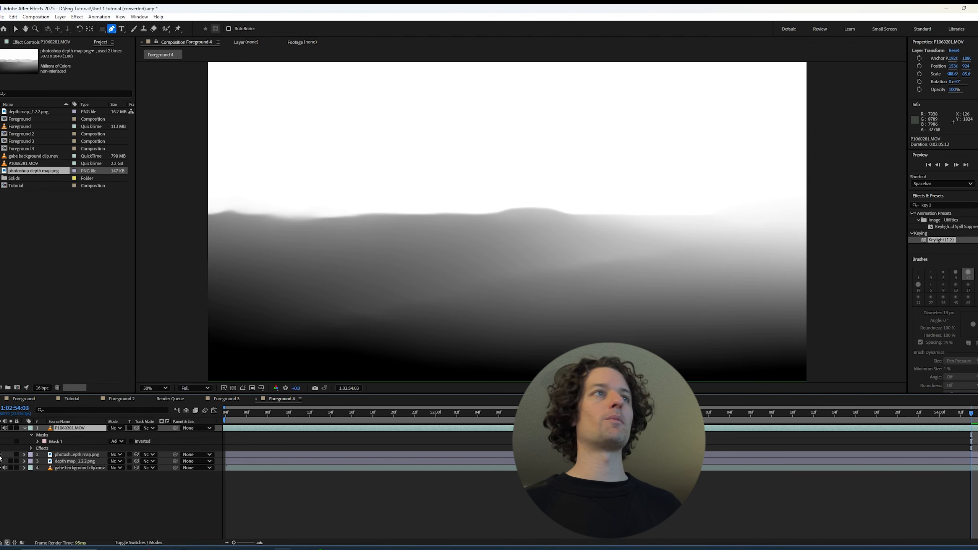
click(0, 457)
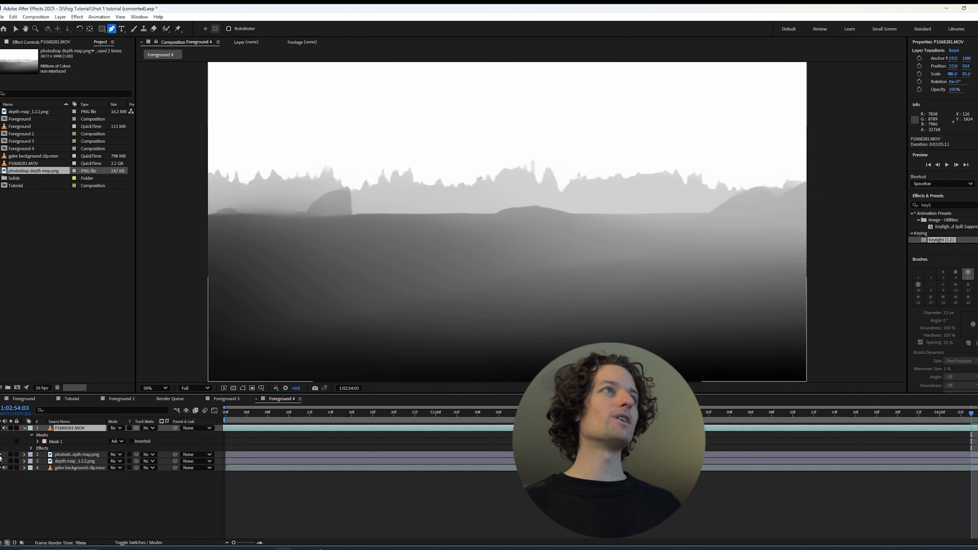
click(1, 455)
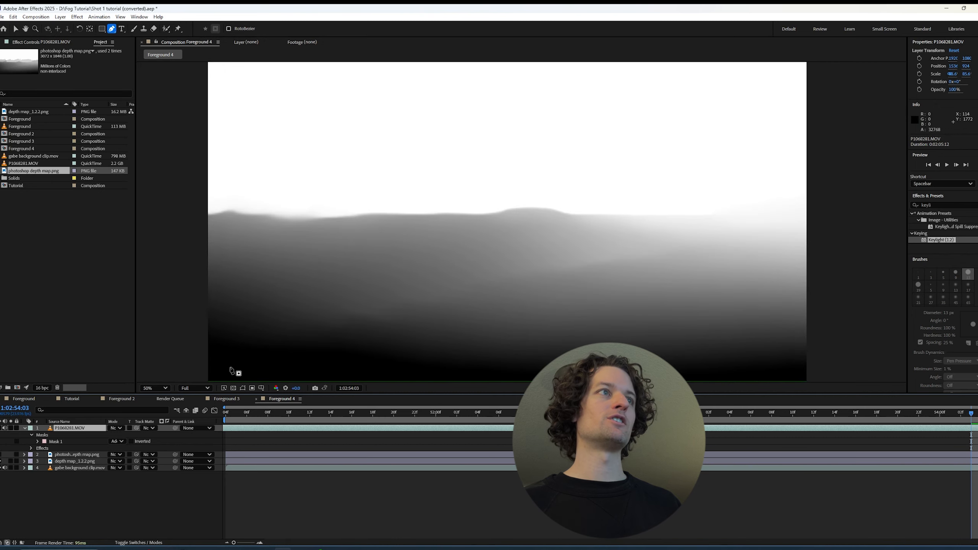
scroll(234, 370, down, 1)
scroll(231, 372, up, 1)
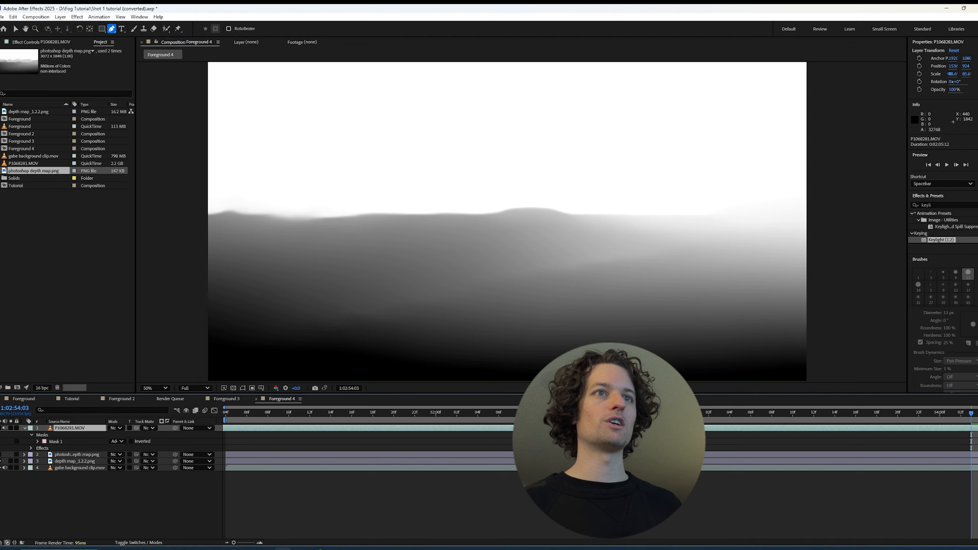
click(1, 456)
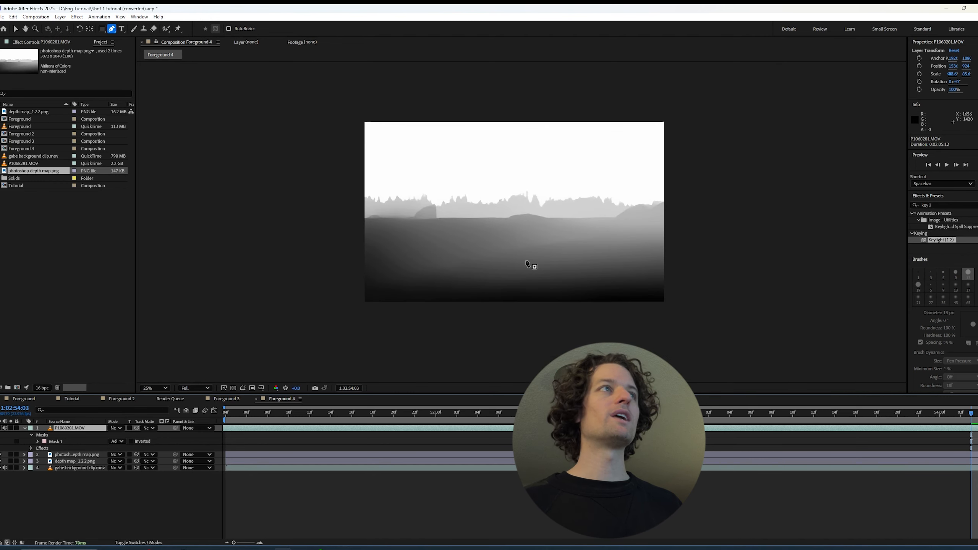
Hide both depth map layers and show the P1068281.MOV layer over the background
scroll(531, 264, down, 1)
click(4, 455)
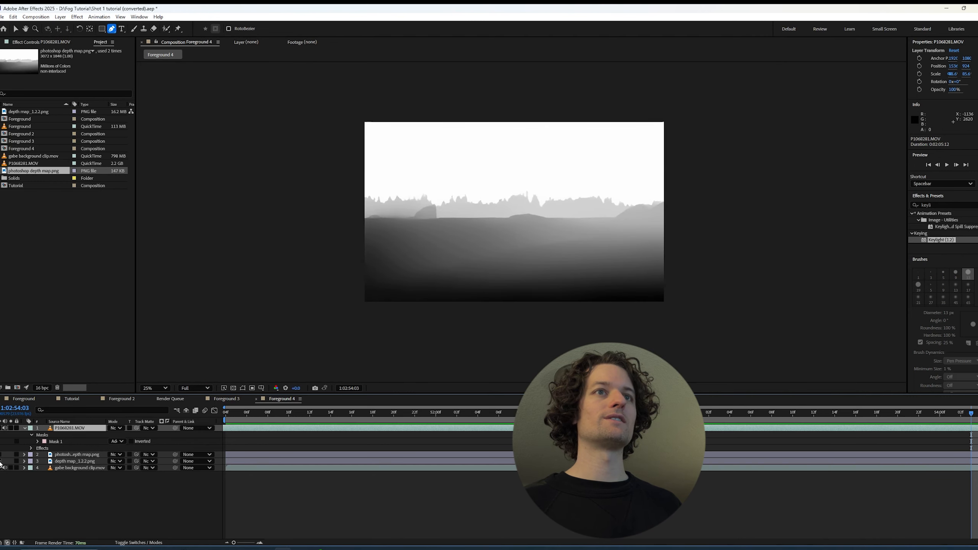
click(4, 461)
scroll(419, 309, up, 1)
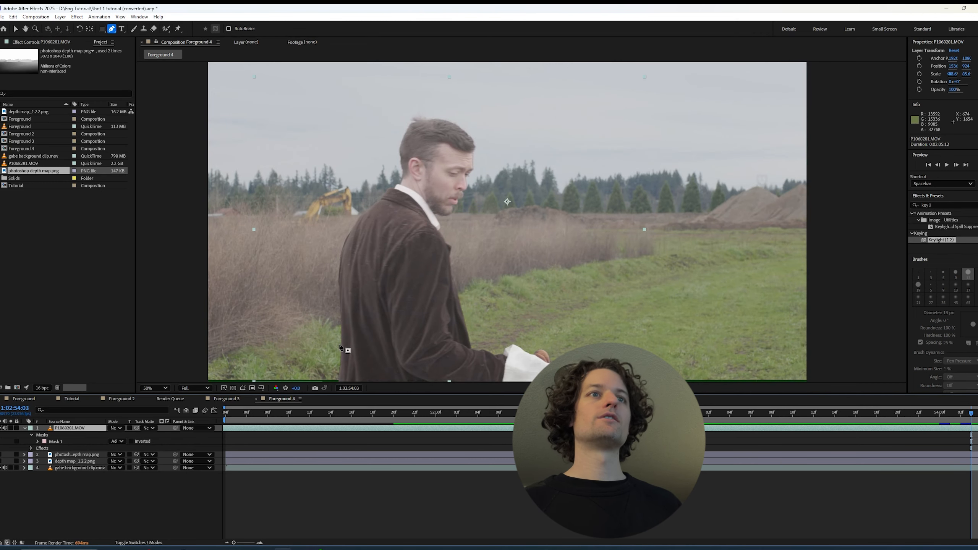
click(66, 461)
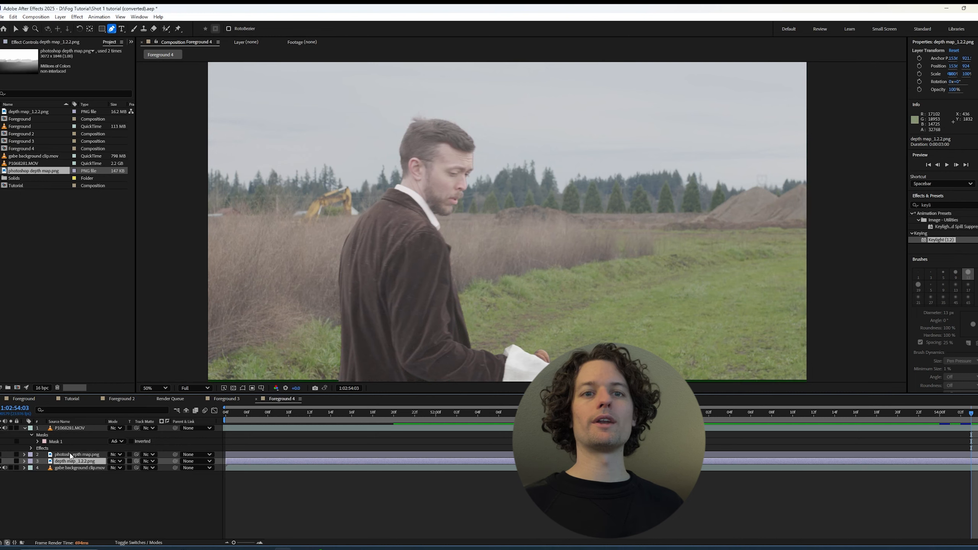
click(71, 455)
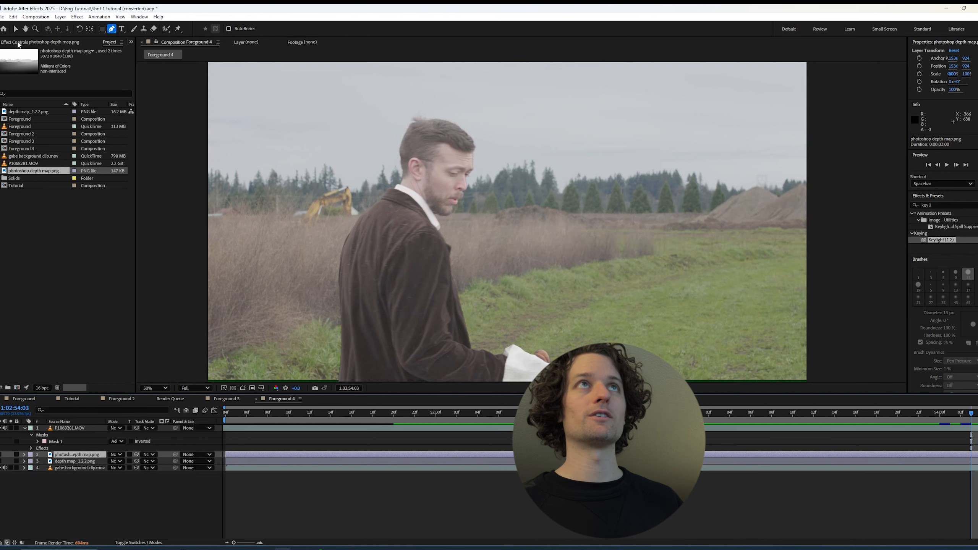
click(52, 42)
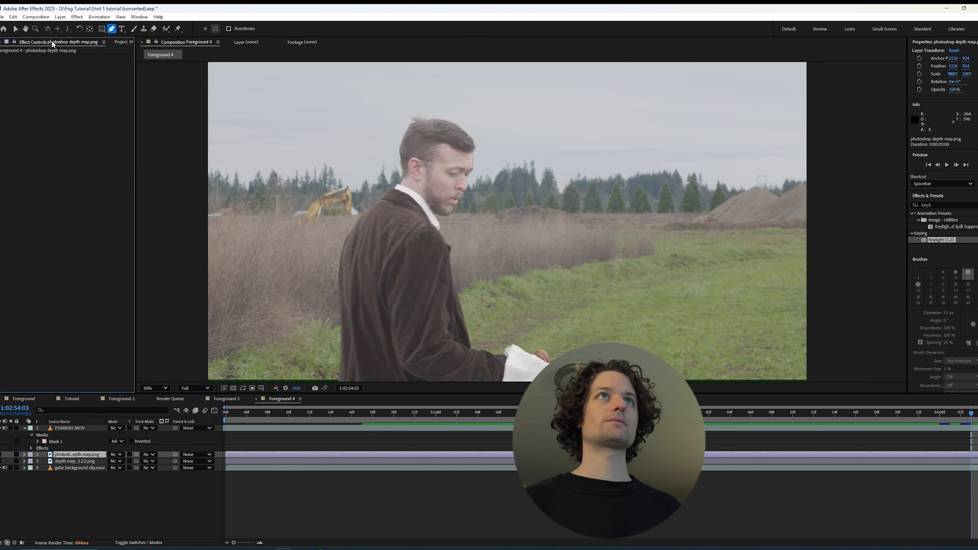
click(120, 43)
drag(35, 171, 264, 303)
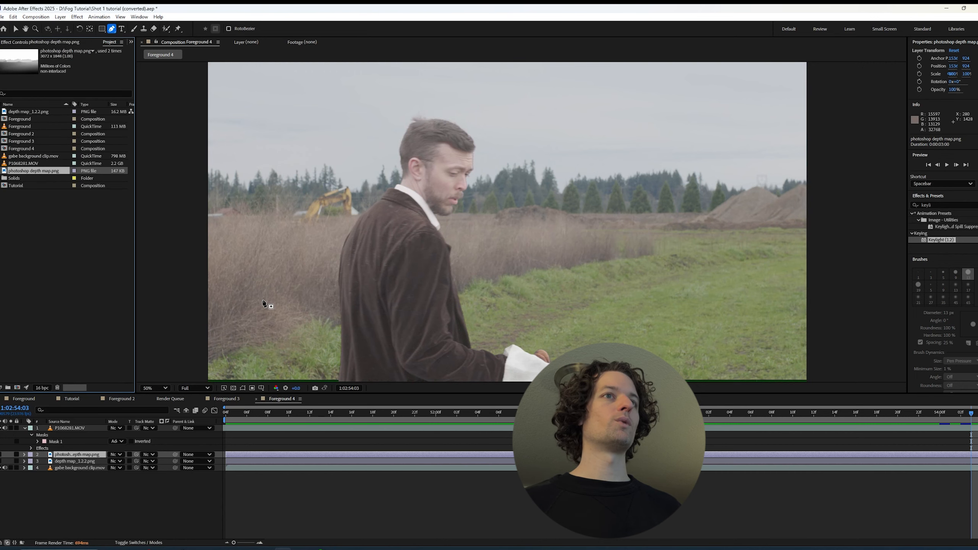
Create a comp-size solid in the light grey sampled from the sky and place it directly below the P1068281.MOV layer
click(60, 16)
click(150, 518)
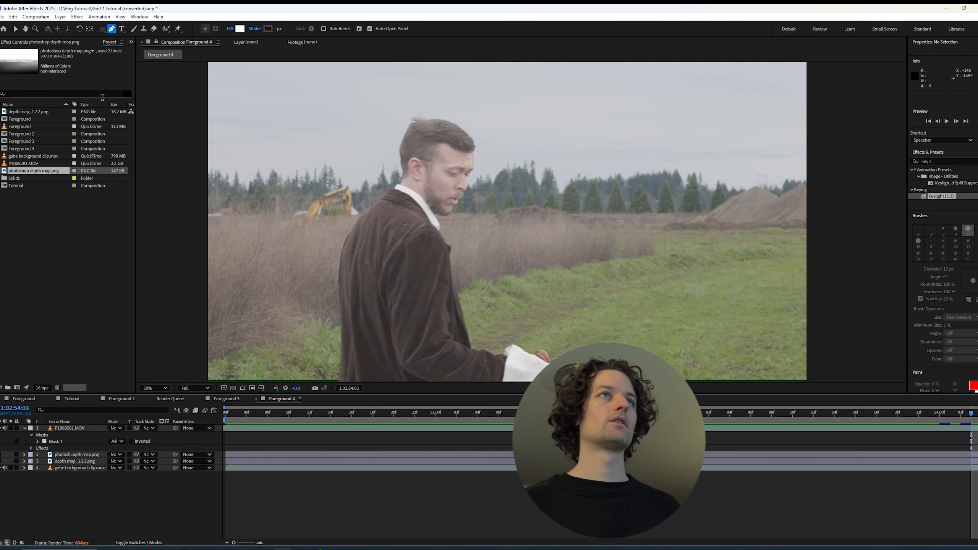
click(60, 16)
mouse_move(71, 26)
click(193, 36)
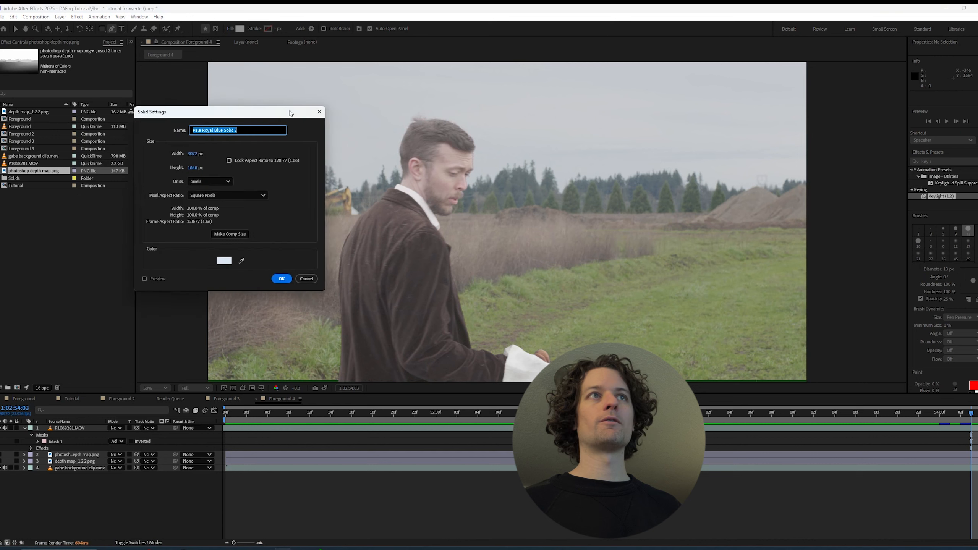
click(238, 272)
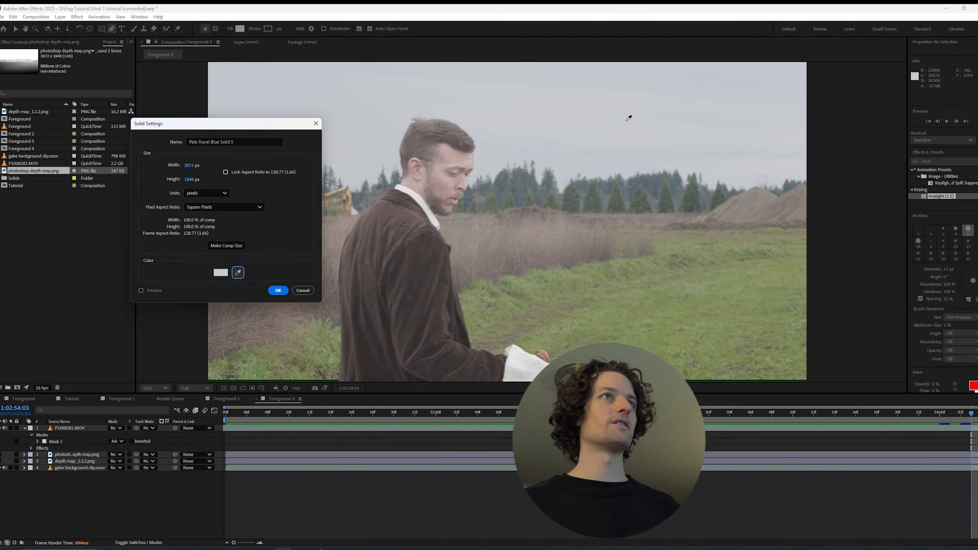
click(277, 292)
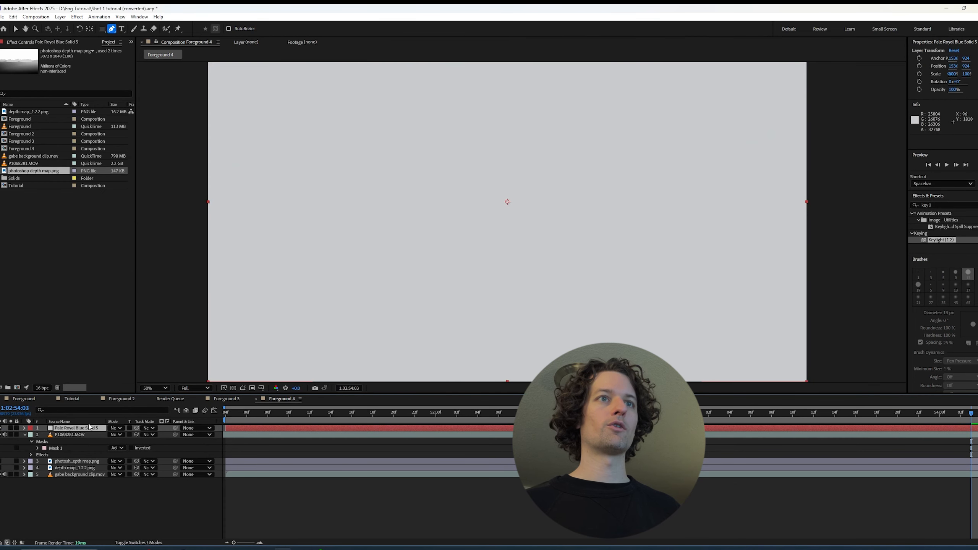
drag(89, 428, 89, 437)
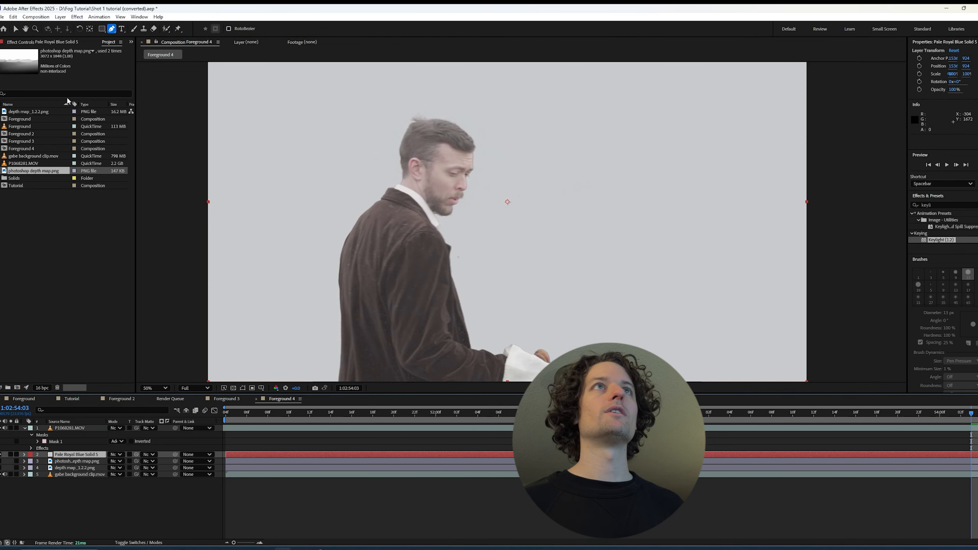
Apply Gradient Wipe to the grey solid with photoshop depth map.png as its gradient layer
click(42, 41)
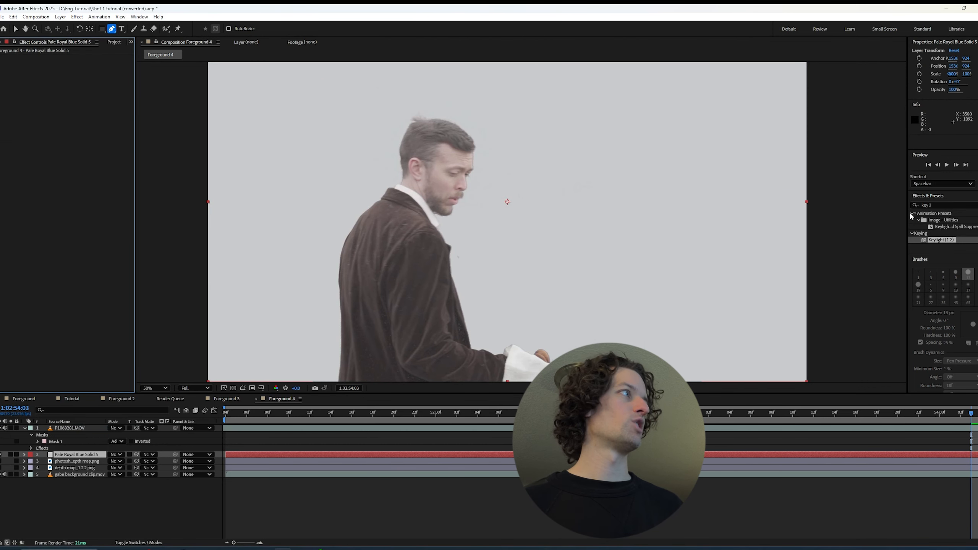
double_click(952, 206)
text(g)
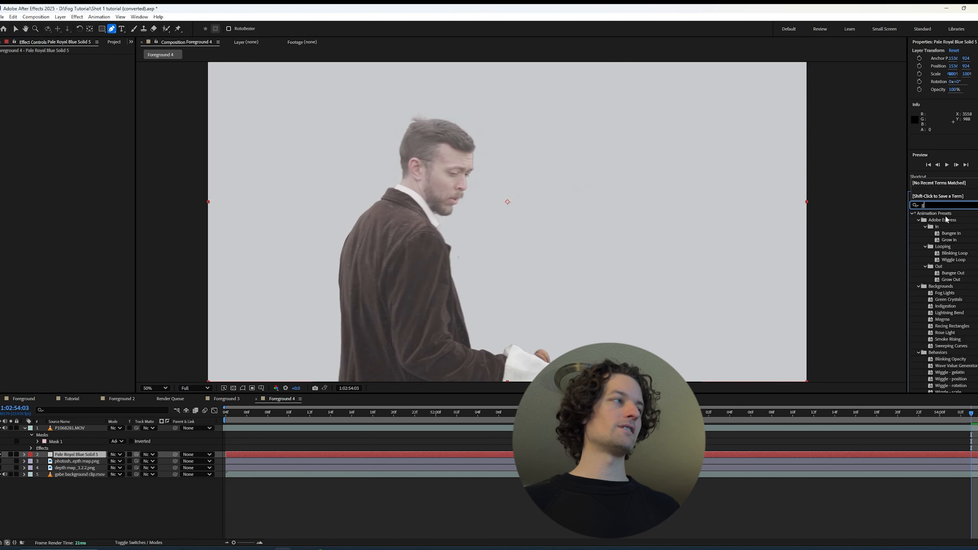
text(radient wip)
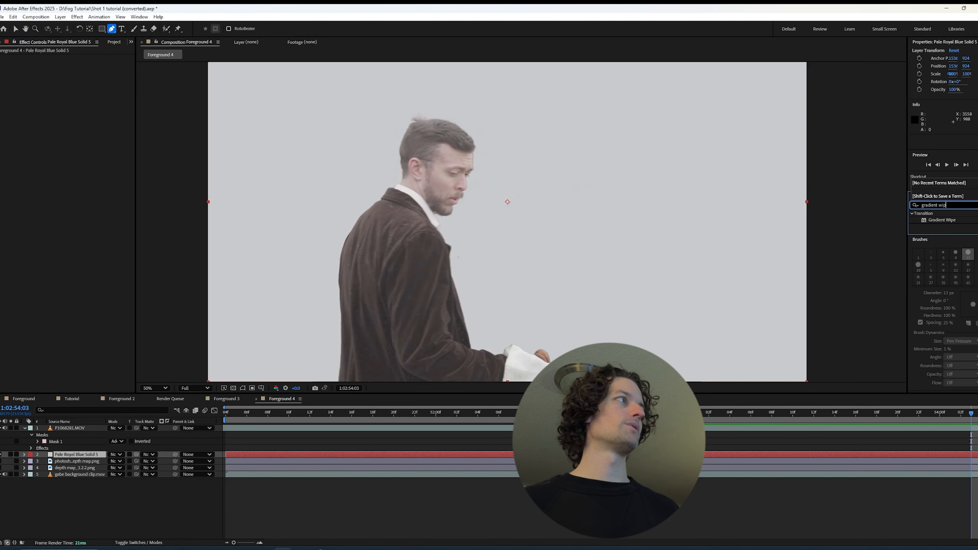
drag(948, 220, 79, 455)
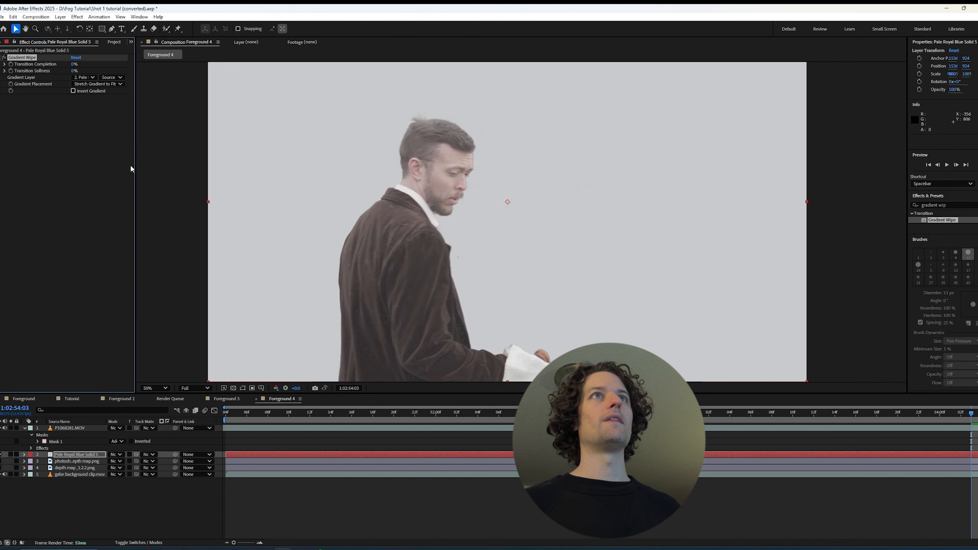
click(84, 77)
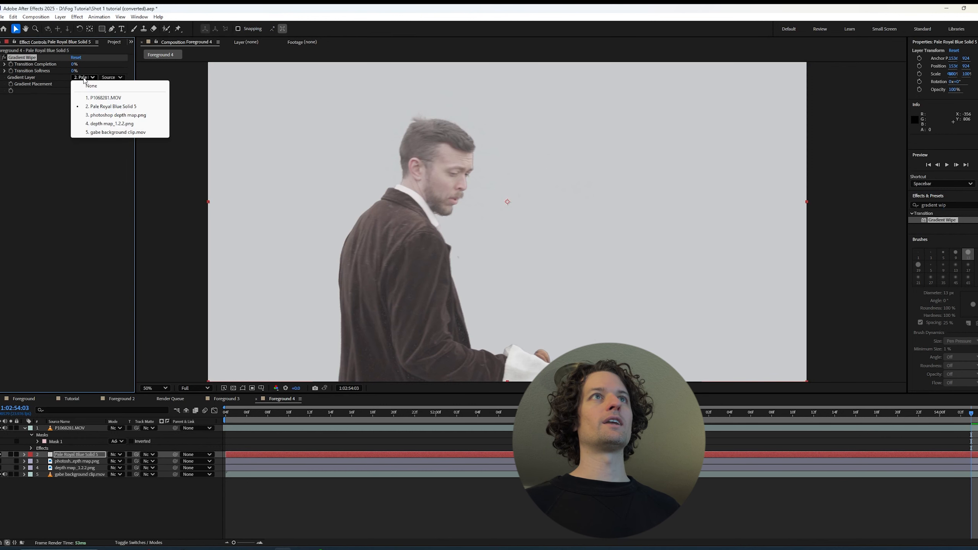
click(113, 115)
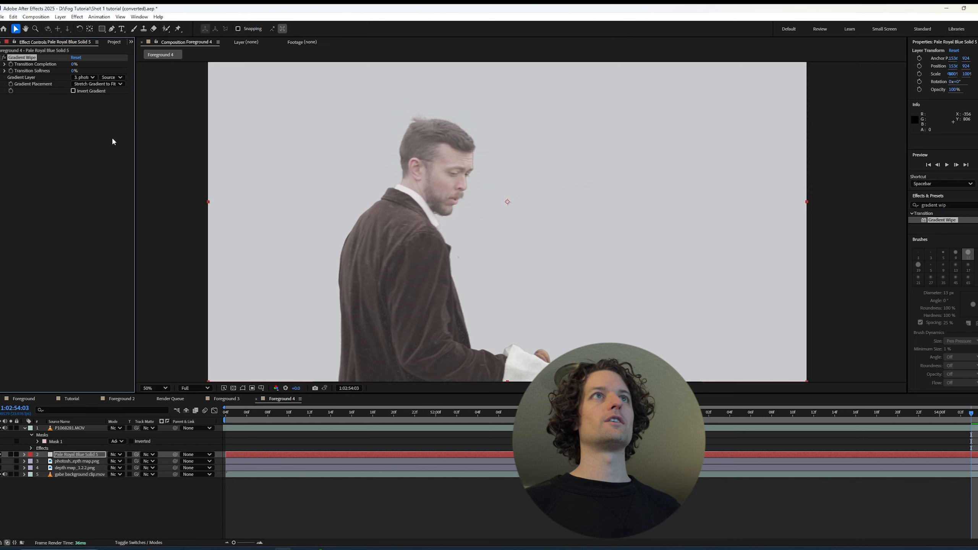
Set the Gradient Wipe's transition completion to 34% and softness to 63%, and check the fog at other frames of the shot
scroll(231, 189, down, 2)
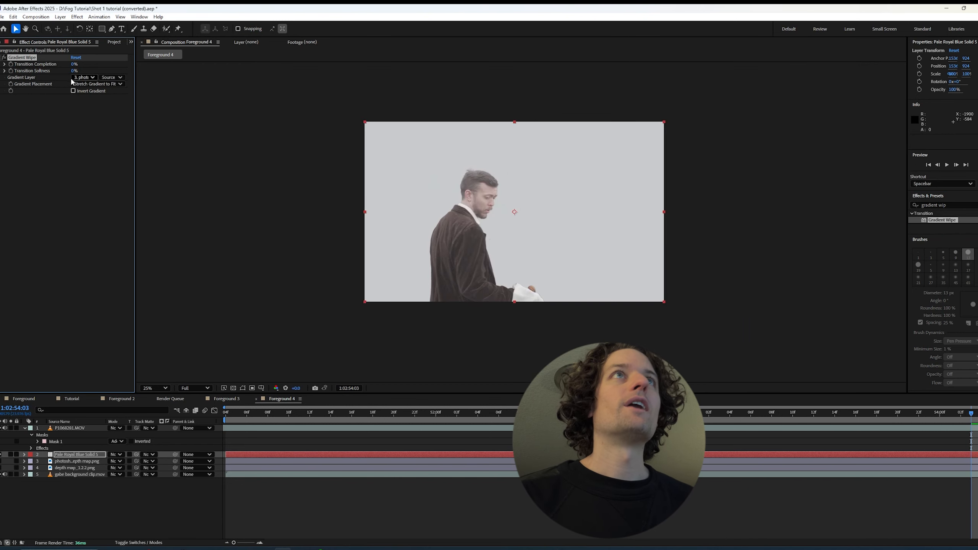
drag(74, 64, 106, 66)
key(period)
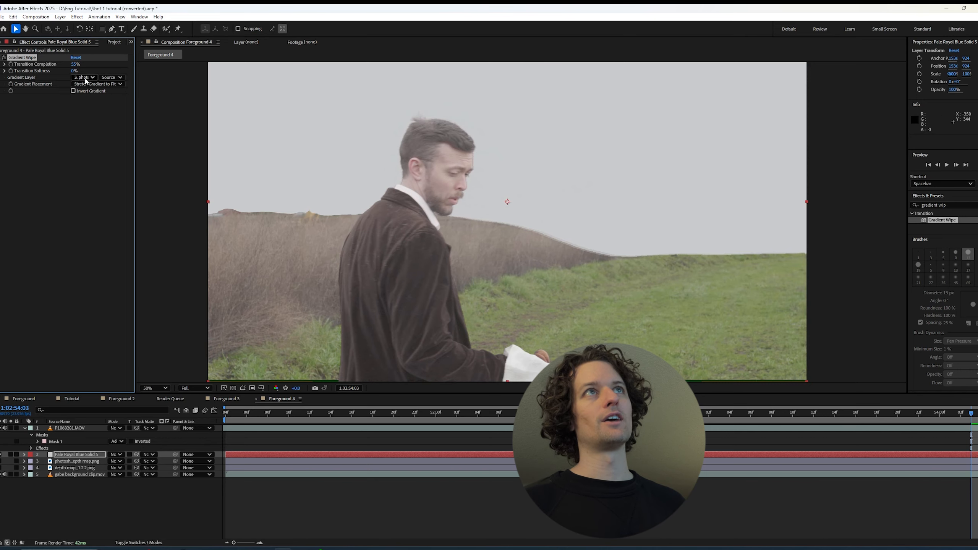
drag(75, 71, 94, 77)
drag(100, 76, 72, 70)
scroll(380, 199, down, 2)
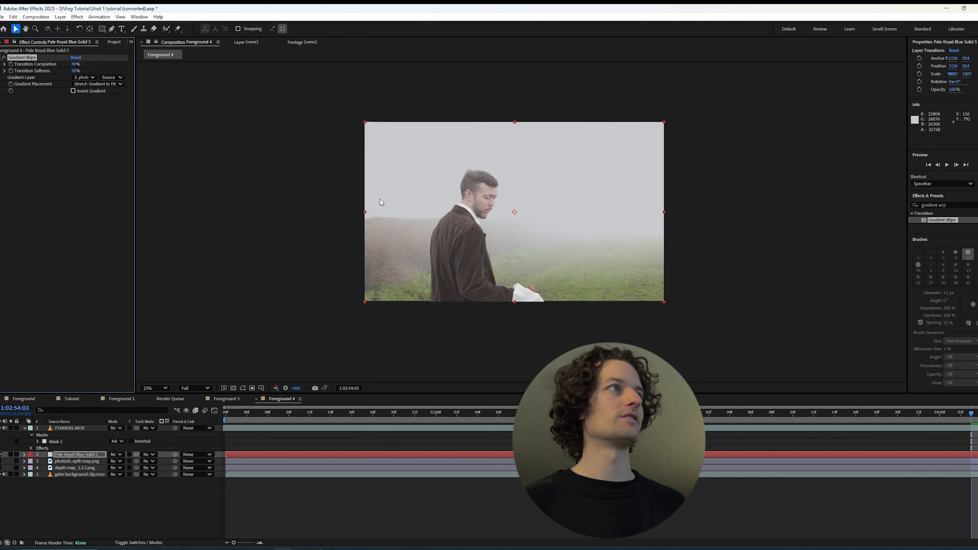
scroll(359, 202, up, 2)
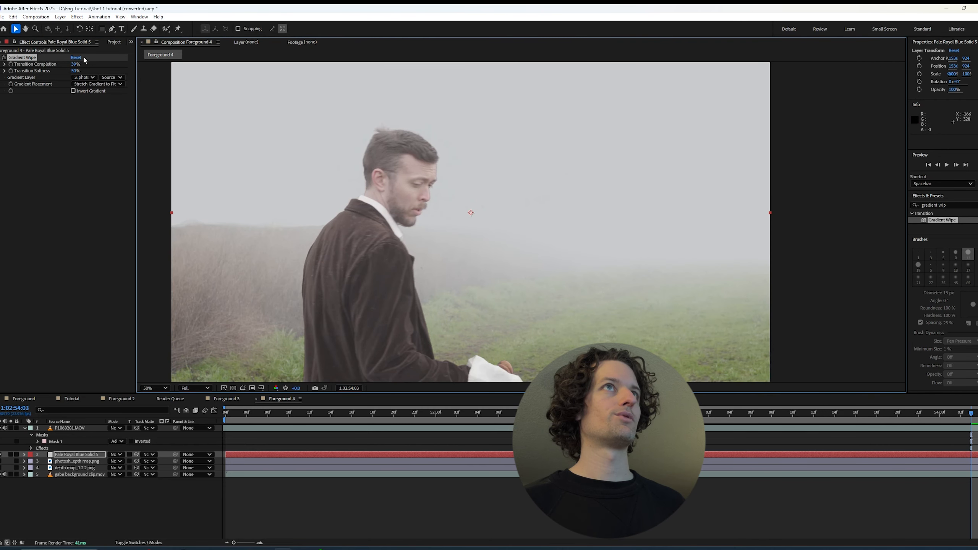
drag(75, 72, 79, 73)
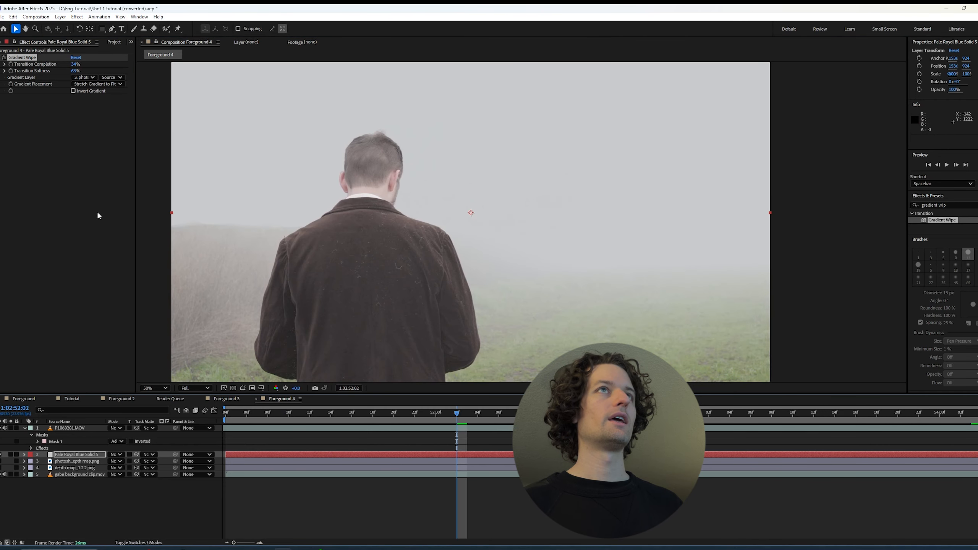
click(688, 410)
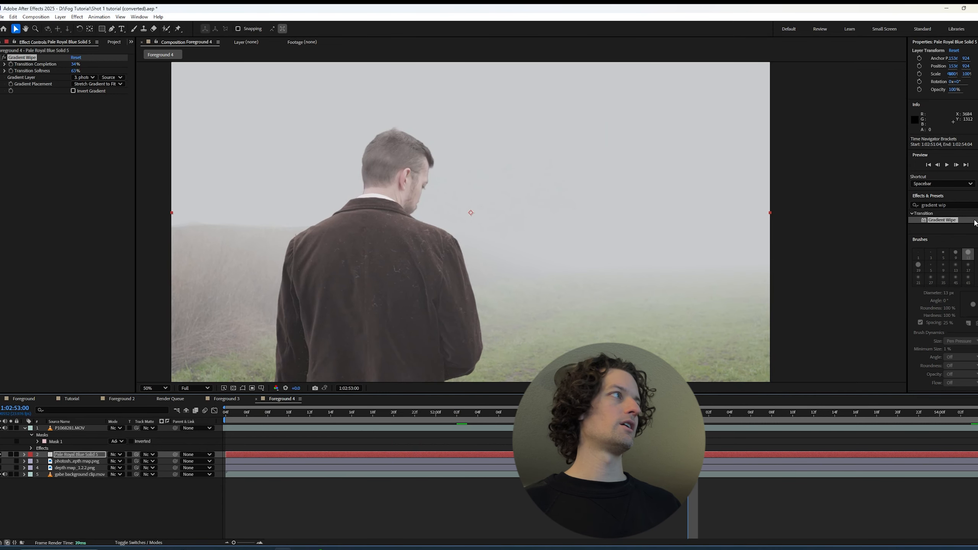
Add Gaussian Blur to the fog solid after the Gradient Wipe and set its blurriness to 8.3
drag(950, 205, 901, 205)
text(guas)
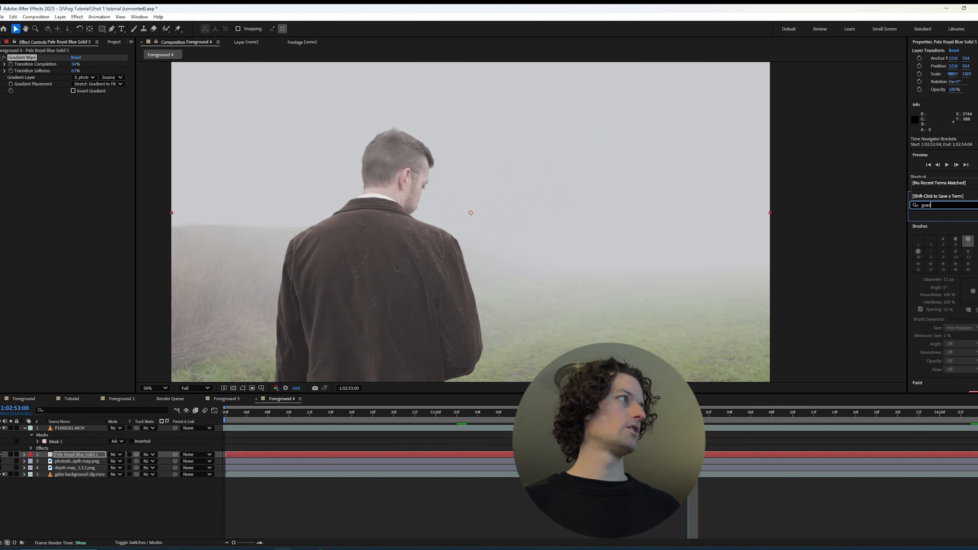
key(BackSpace)
key(BackSpace)
text(au)
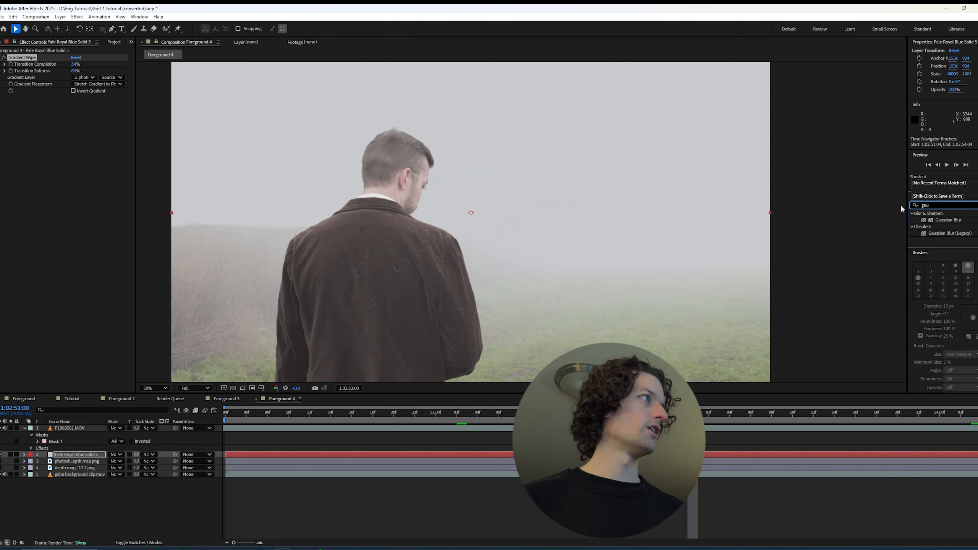
drag(962, 222, 52, 138)
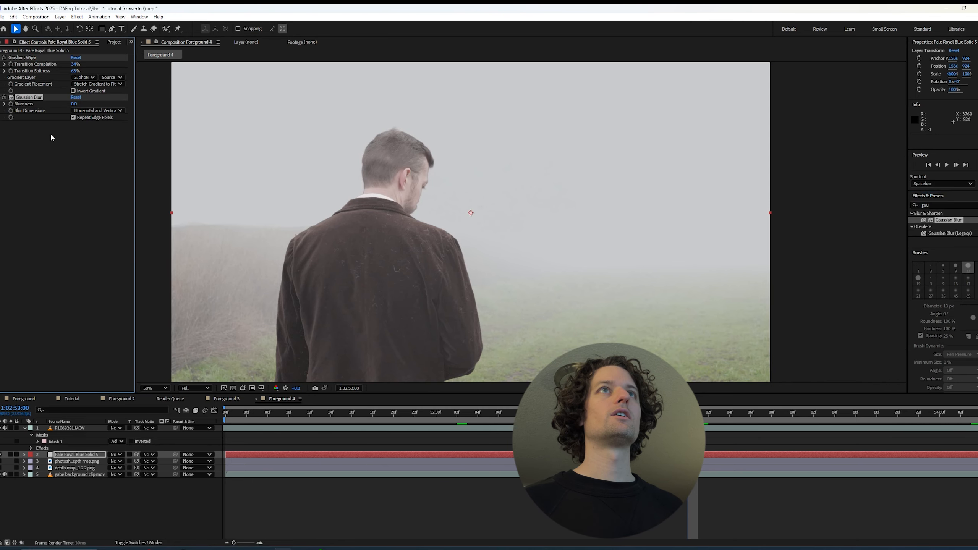
drag(73, 103, 93, 103)
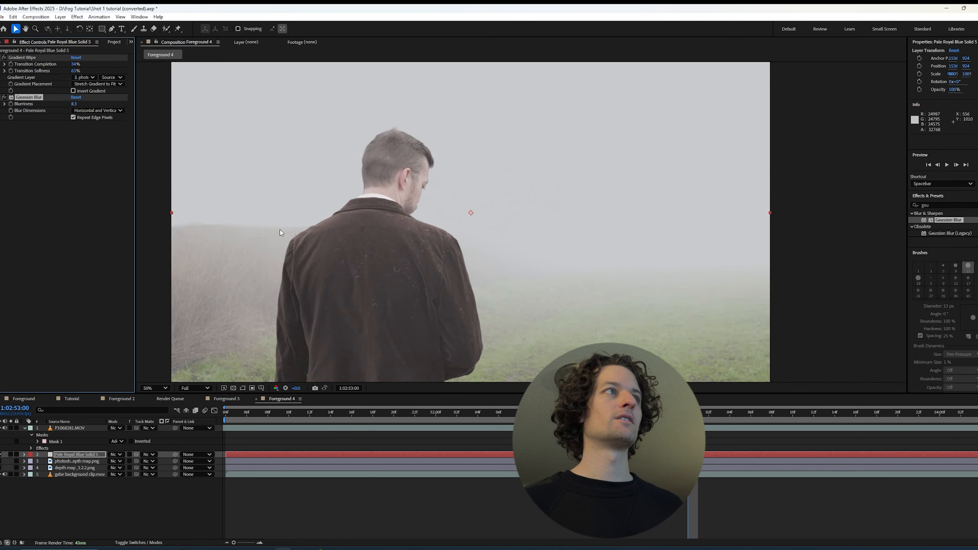
Compare the fog's edge along the horizon behind the man with the Gaussian Blur disabled and enabled
click(5, 98)
scroll(150, 238, up, 1)
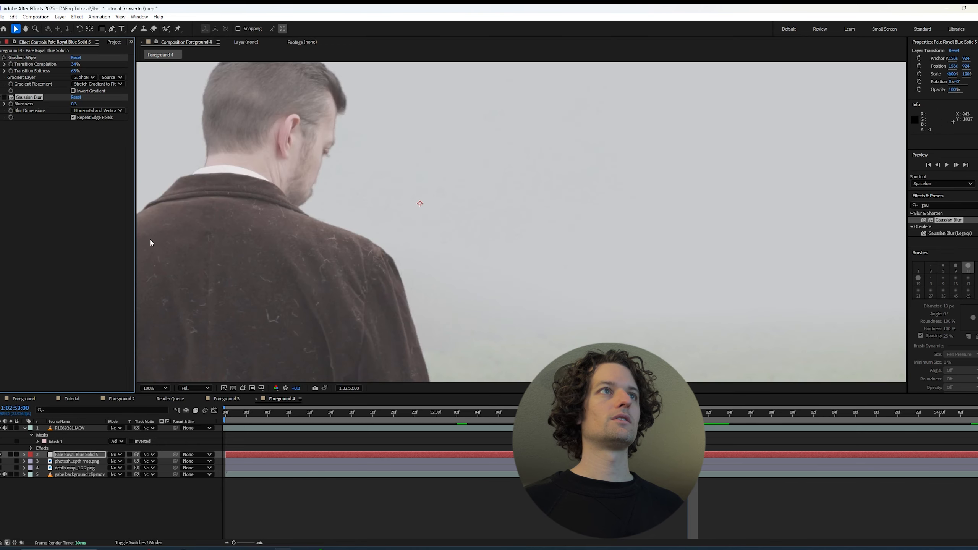
drag(175, 249, 516, 251)
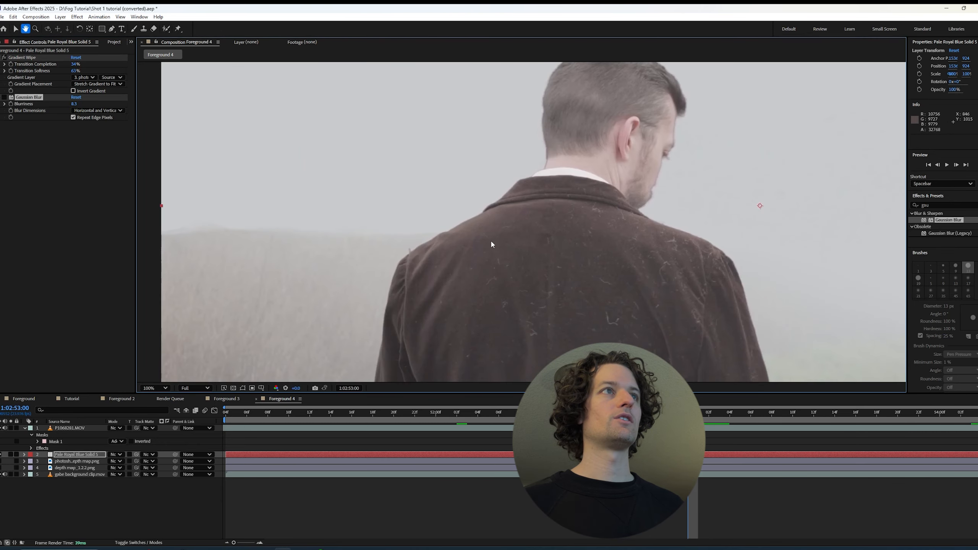
click(4, 97)
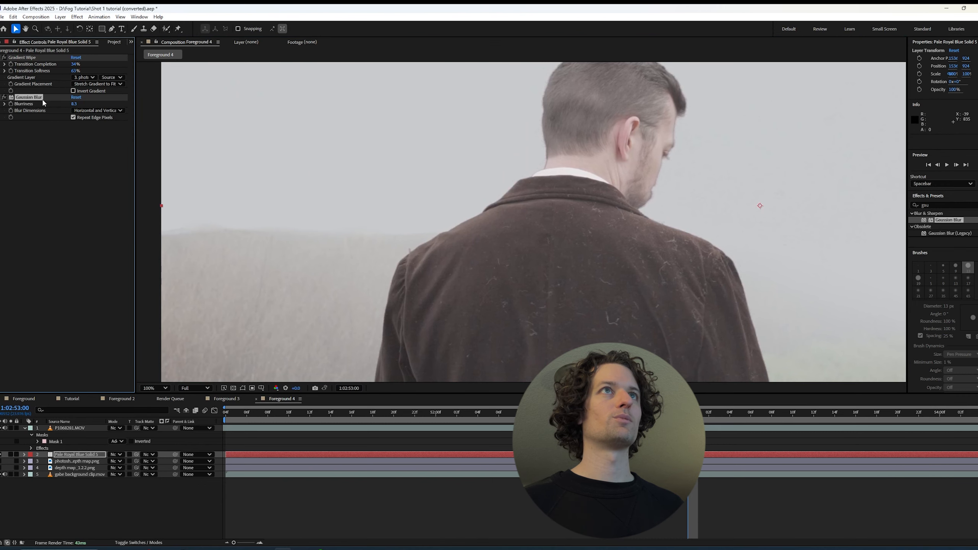
Set the fog solid's Gaussian Blur blurriness to 100.6 after trying 134.7, checking the whole frame
drag(72, 105, 539, 80)
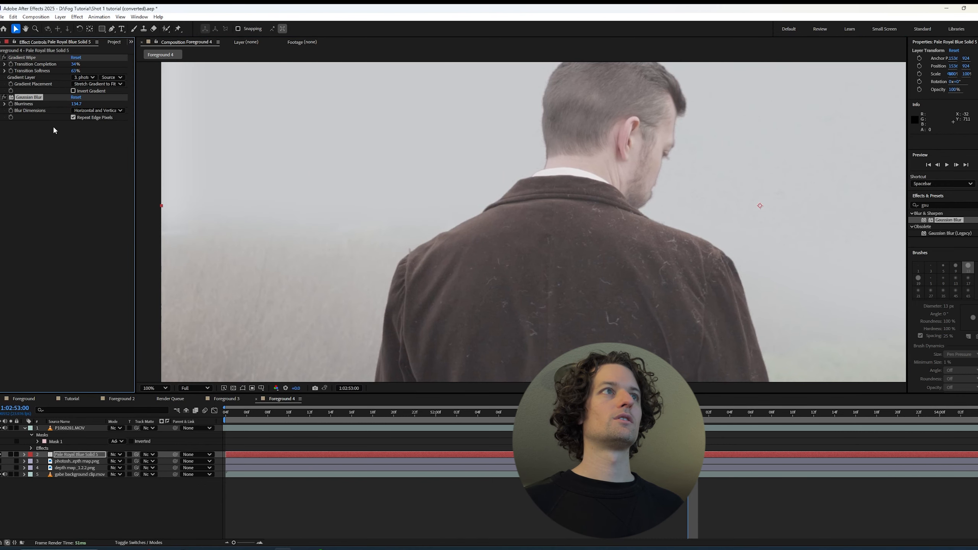
scroll(341, 232, down, 2)
scroll(328, 229, up, 2)
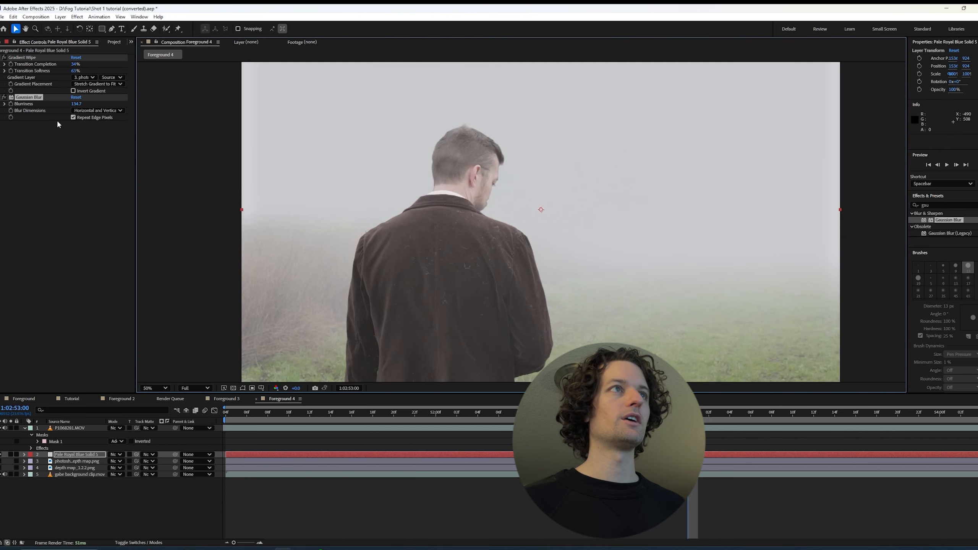
click(5, 97)
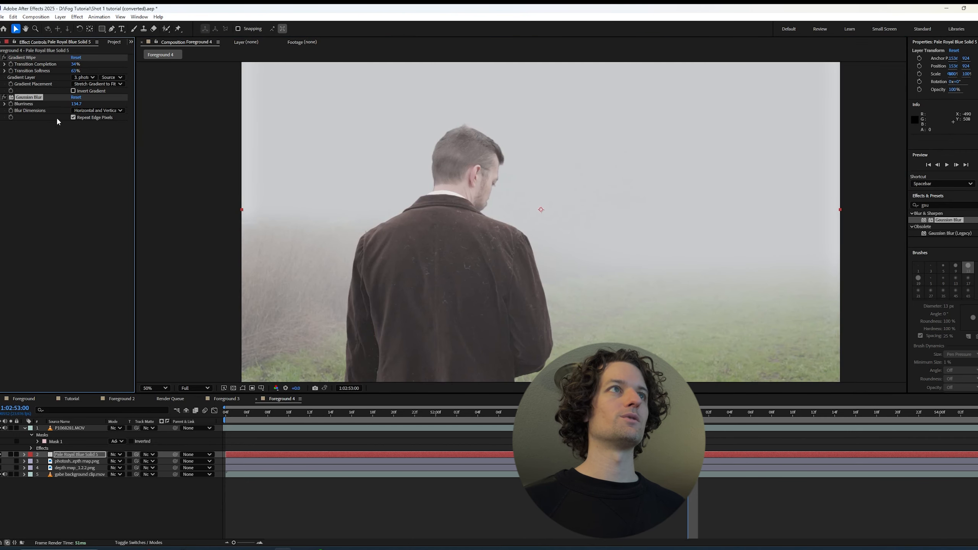
drag(73, 106, 19, 105)
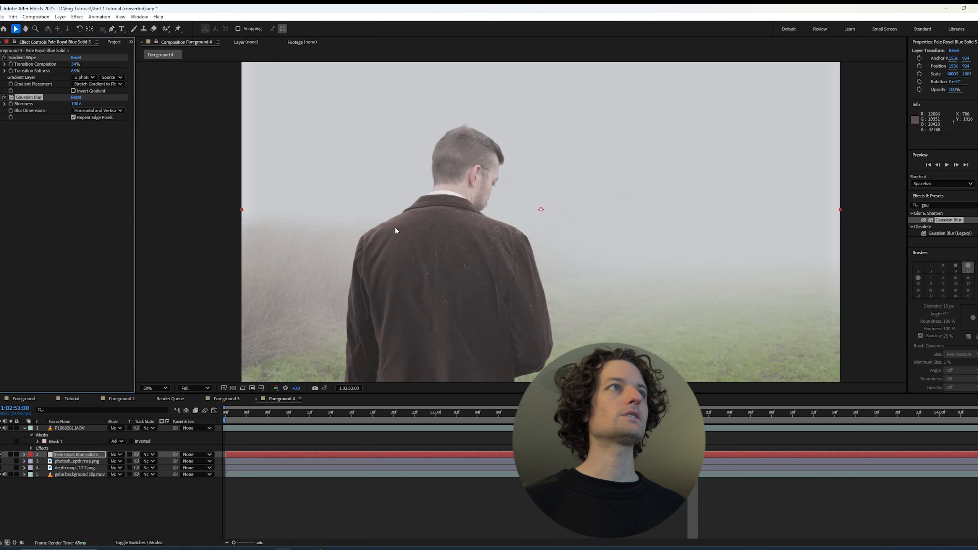
scroll(473, 217, down, 2)
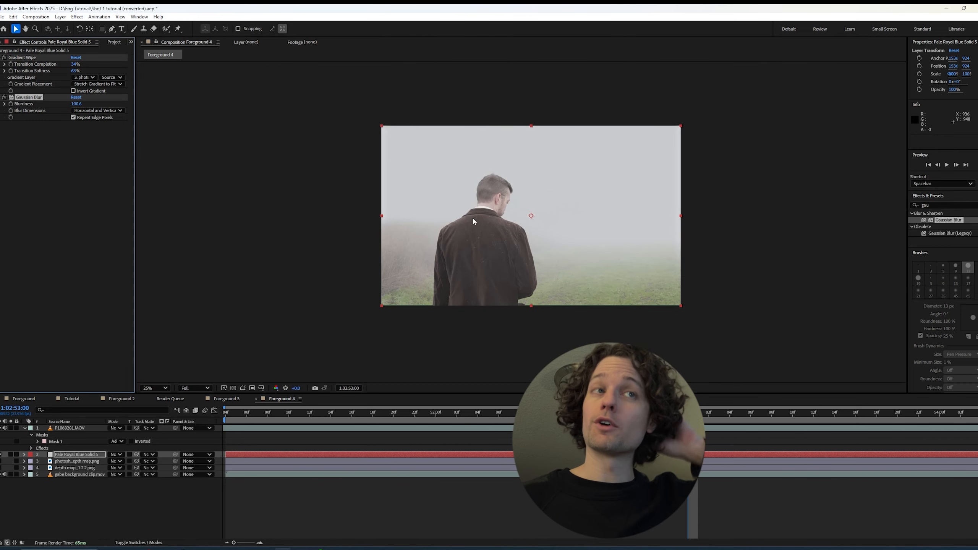
Try a duplicate of the fog solid with Gradient Wipe transition completion at 100%, and delete the duplicate
click(78, 455)
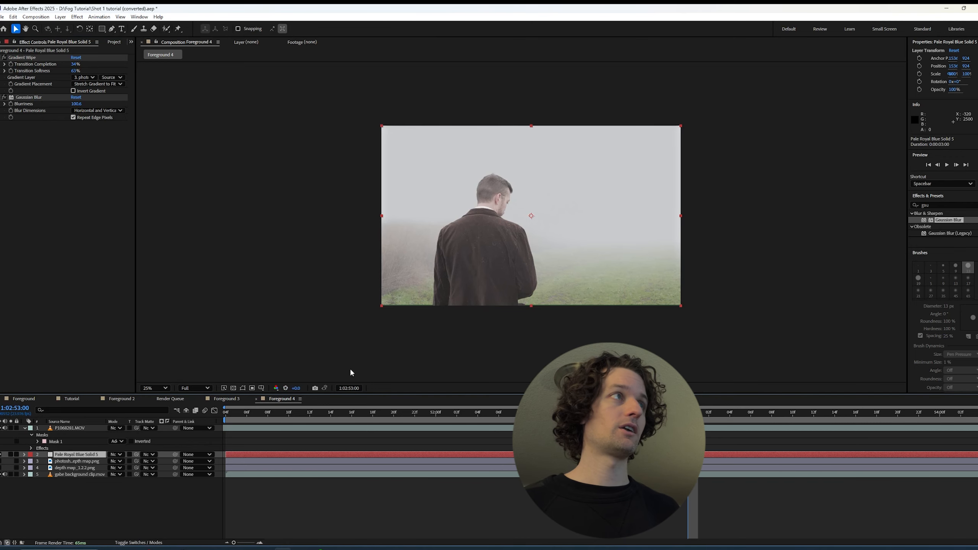
key(ctrl+d)
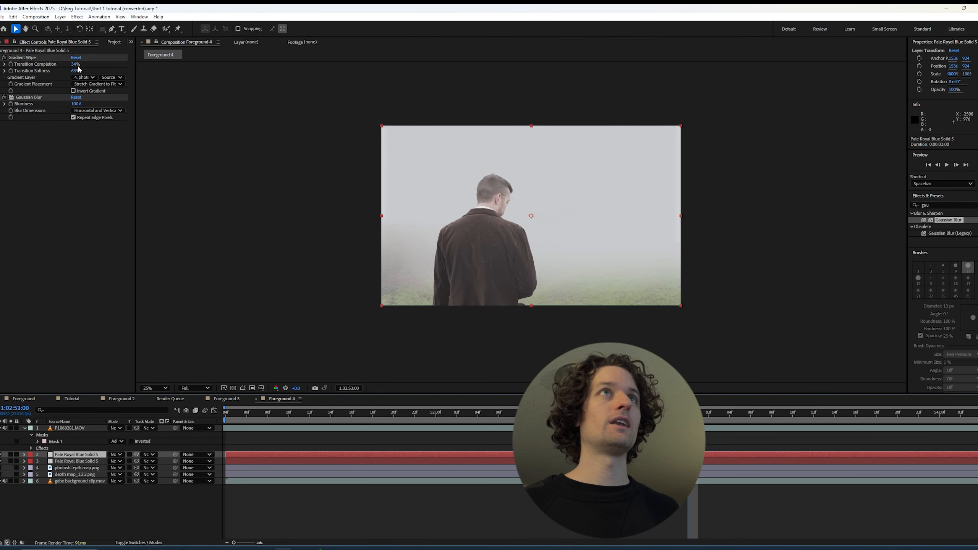
drag(77, 64, 102, 62)
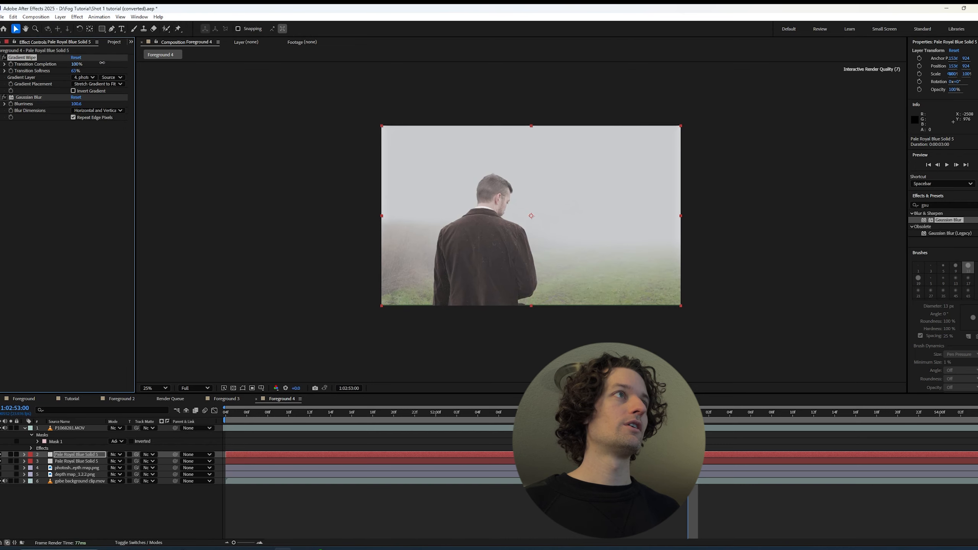
click(77, 71)
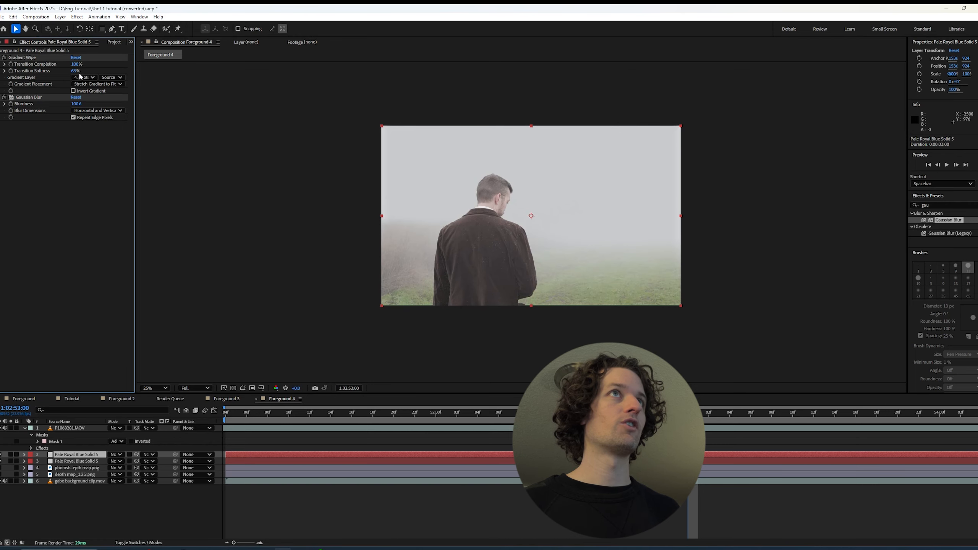
drag(79, 74, 97, 72)
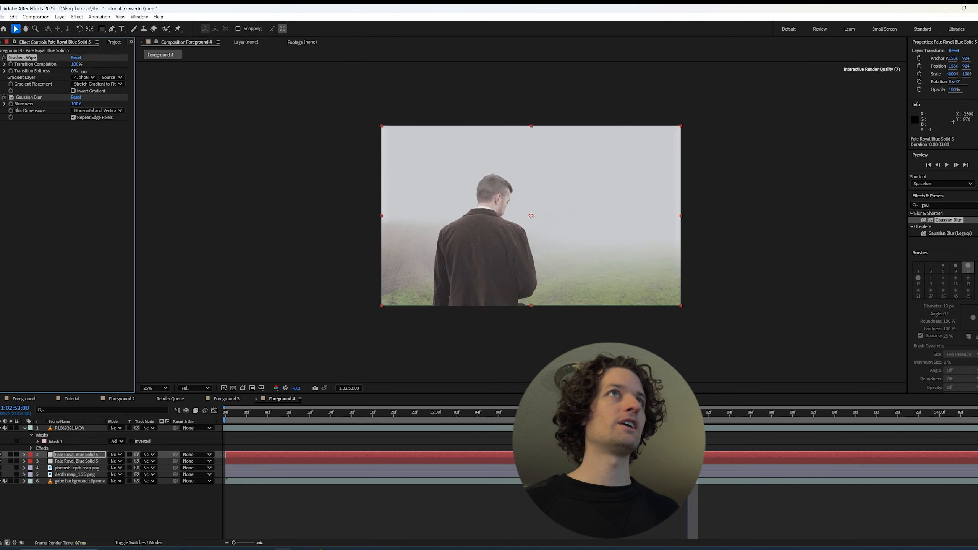
key(ctrl+z)
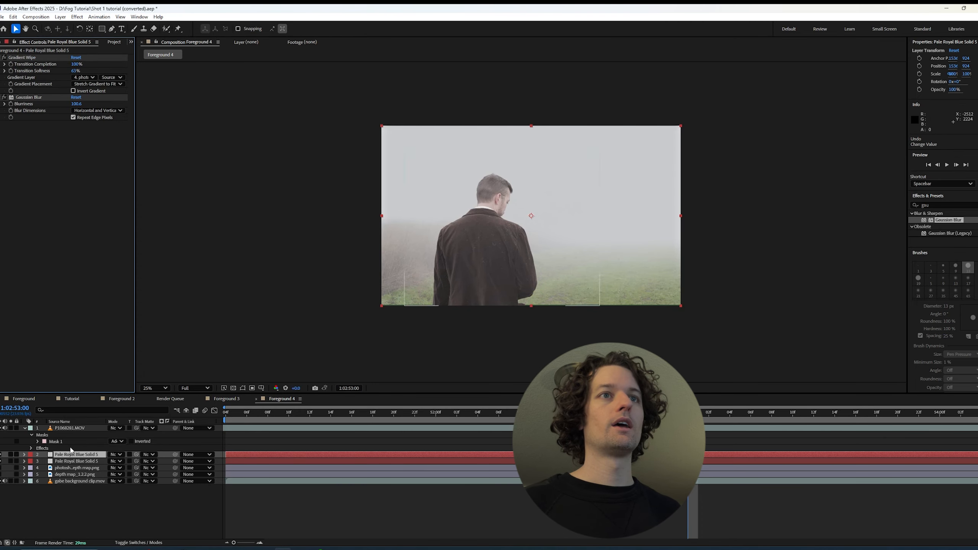
click(76, 455)
key(Delete)
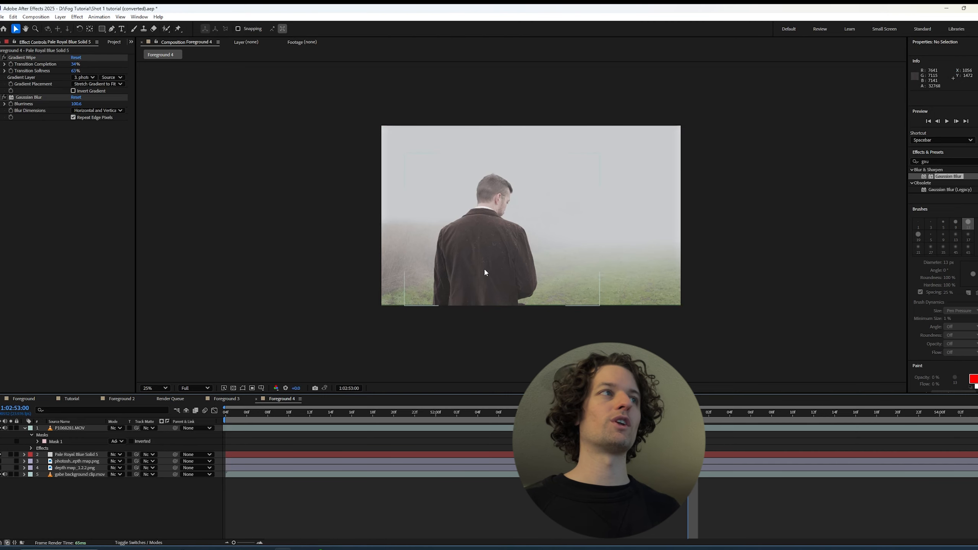
Try depth map_1.2.2.png as the gradient layer of the fog solid's Gradient Wipe, and switch back to photoshop depth map.png
scroll(481, 295, up, 2)
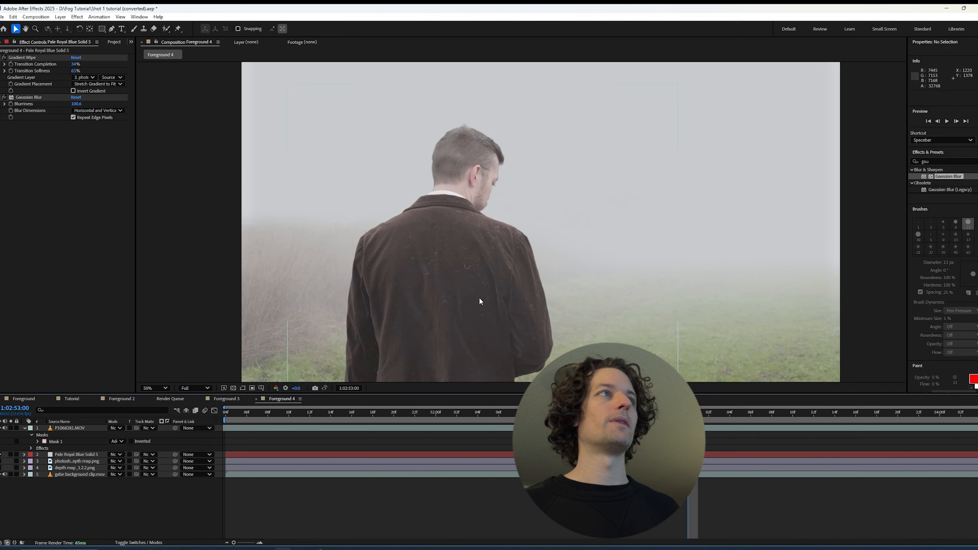
key(h)
drag(478, 300, 475, 281)
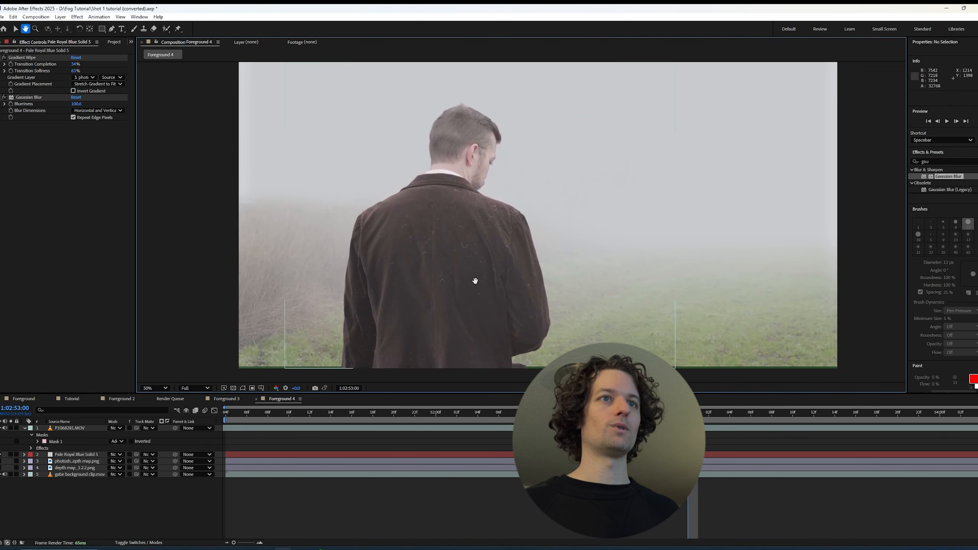
key(v)
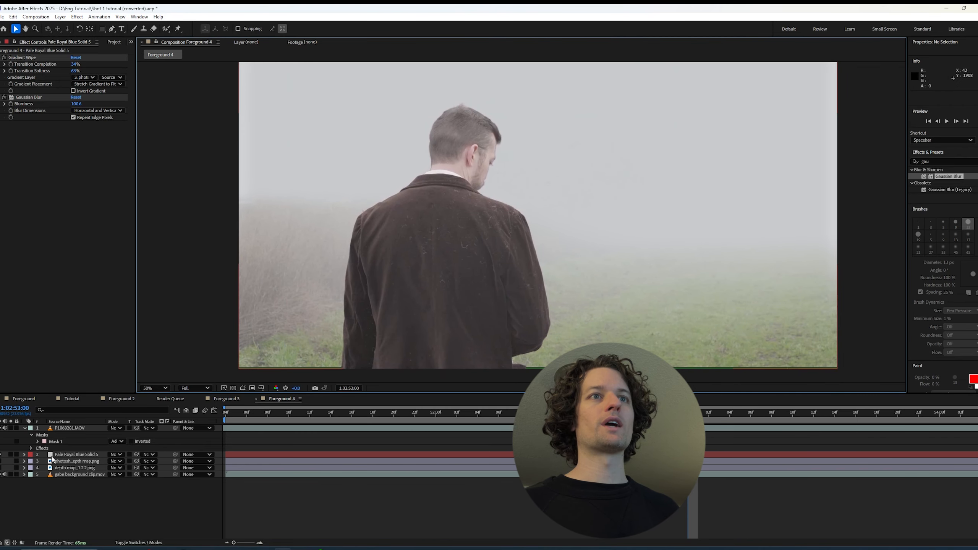
click(52, 457)
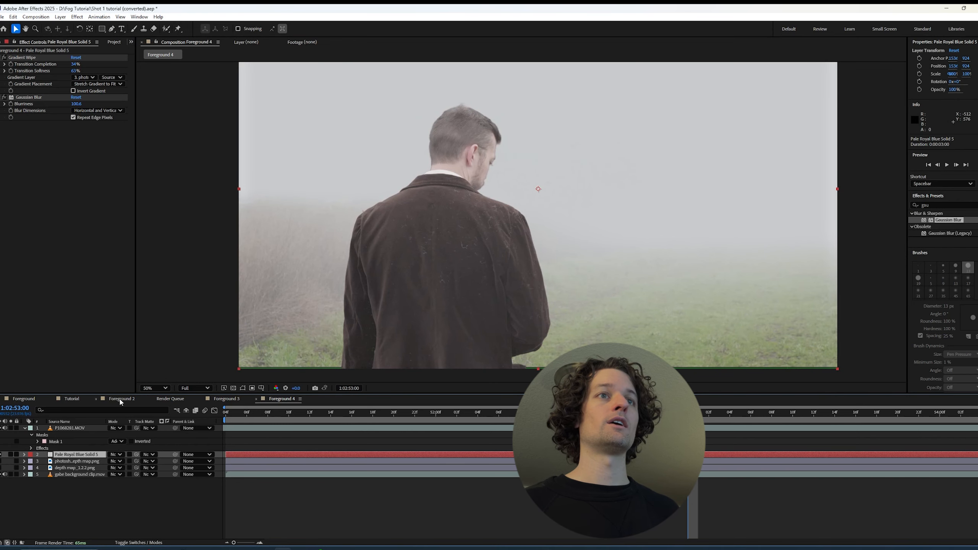
click(87, 77)
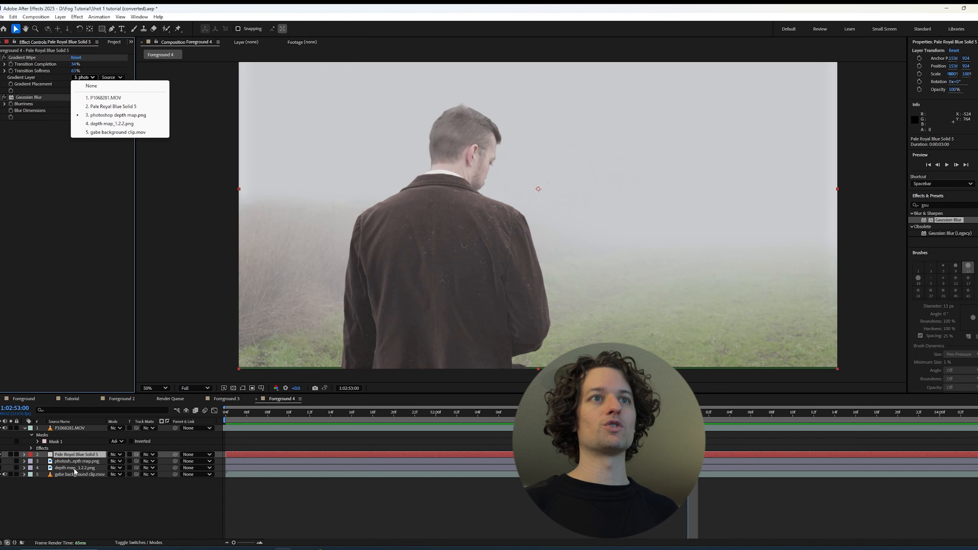
click(124, 124)
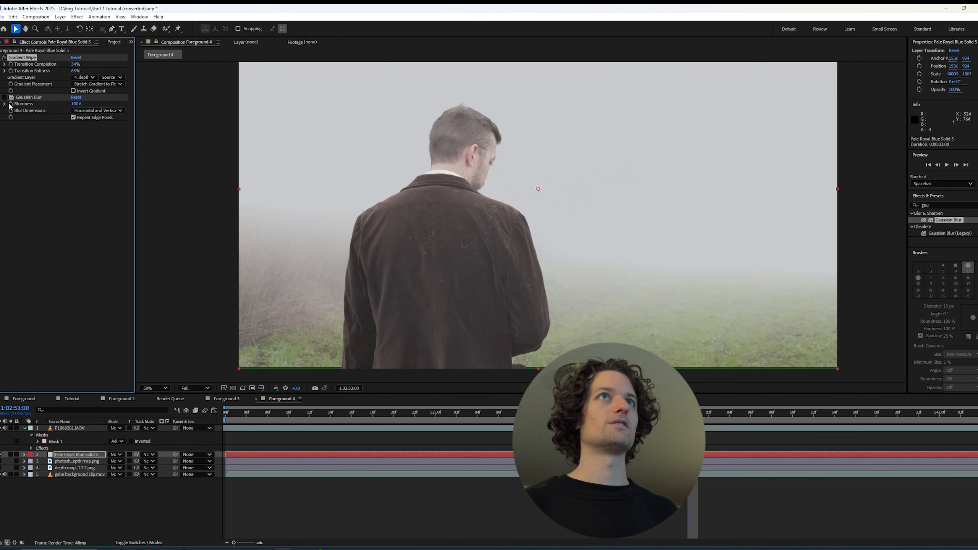
click(86, 78)
click(90, 118)
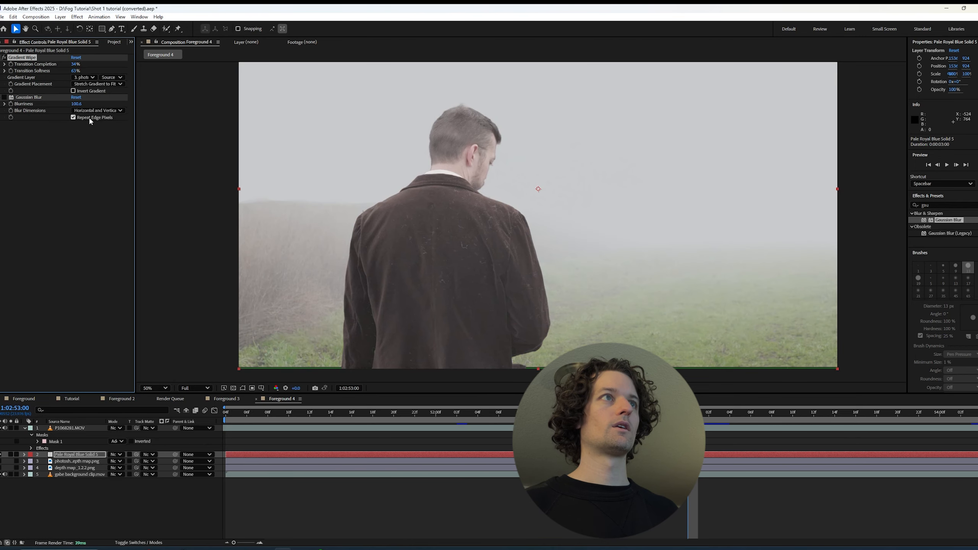
Inspect the horizon edge, set the Gradient Wipe's gradient layer to depth map_1.2.2.png and adjust its transition completion
scroll(280, 210, down, 2)
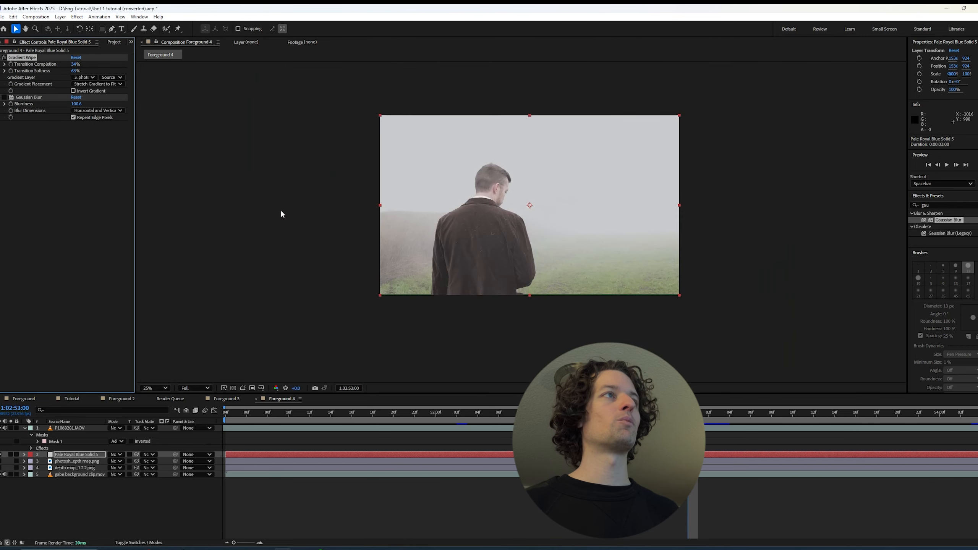
scroll(284, 213, up, 3)
drag(301, 211, 423, 228)
scroll(443, 226, down, 1)
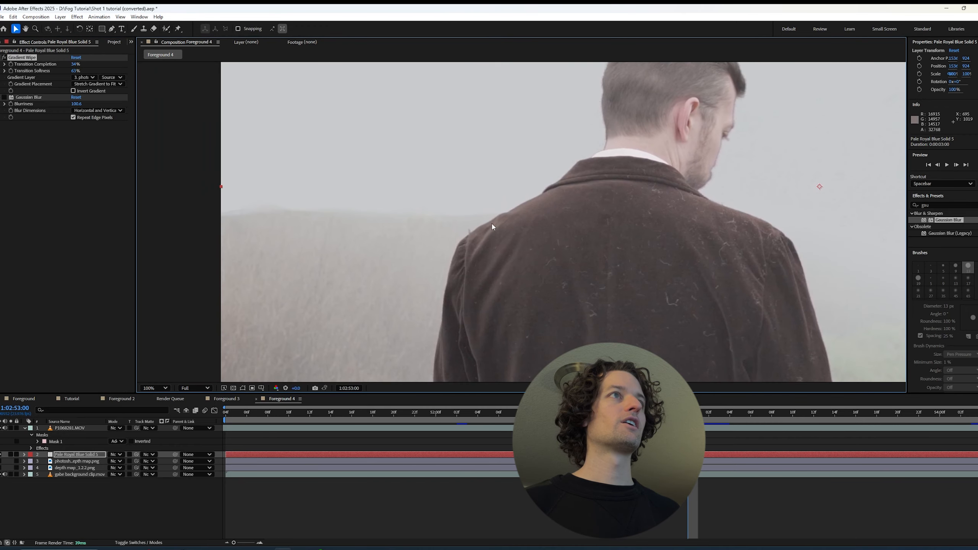
scroll(296, 220, down, 1)
drag(589, 236, 468, 222)
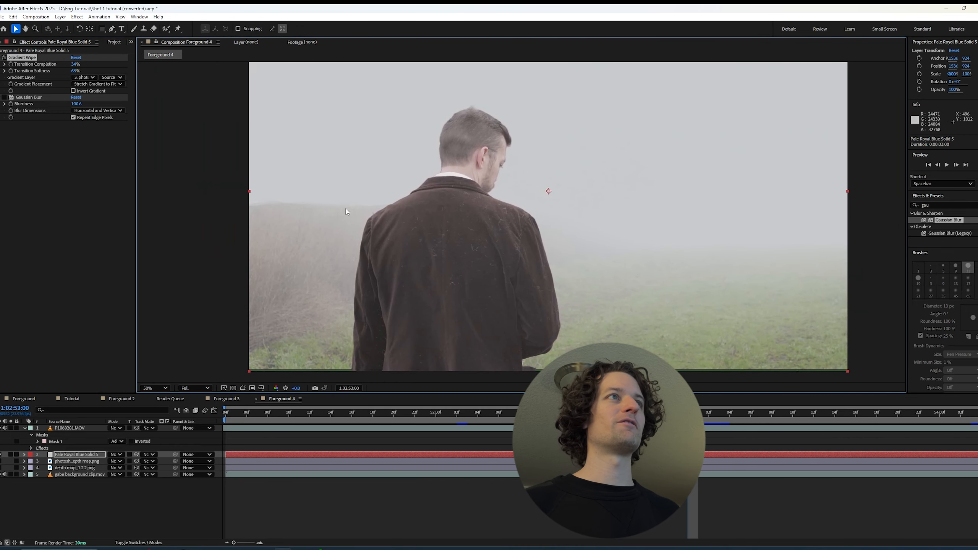
click(90, 78)
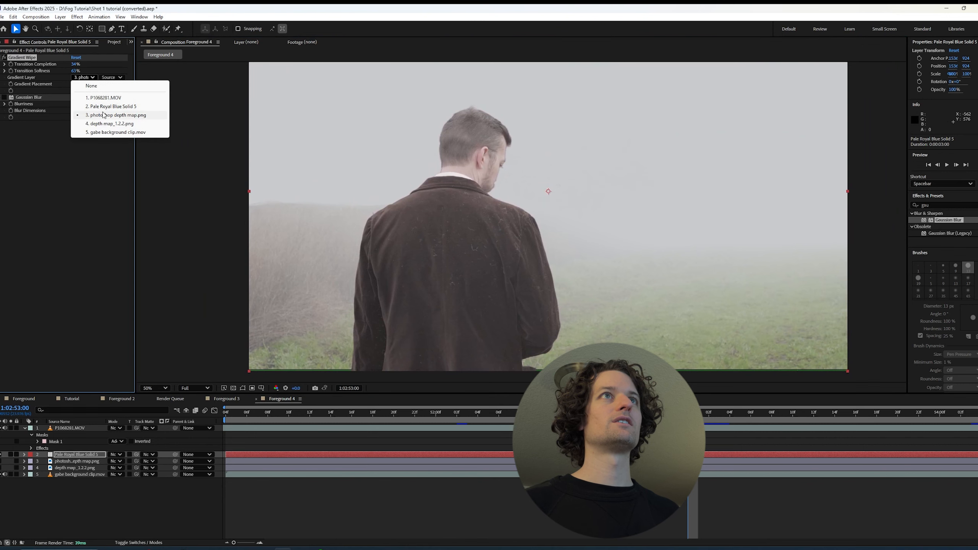
click(101, 124)
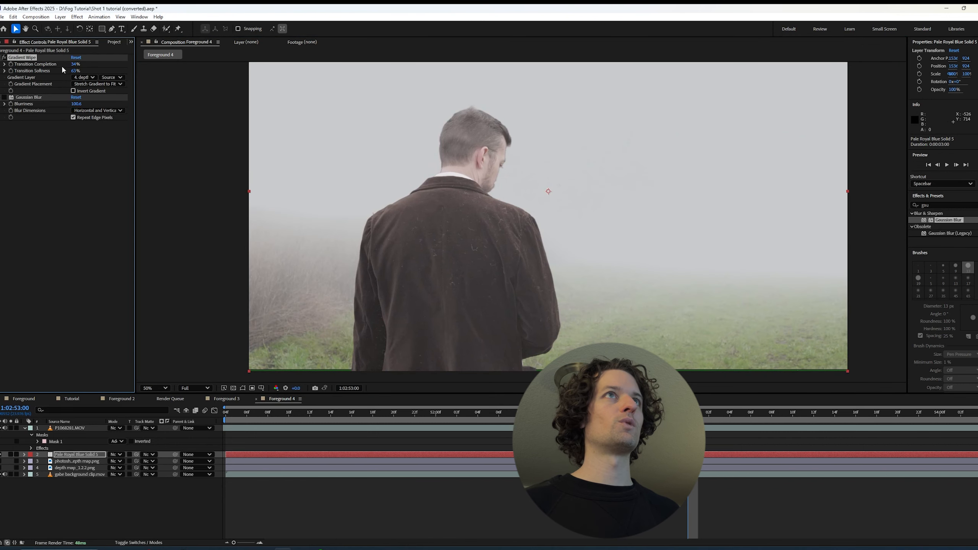
drag(72, 63, 28, 71)
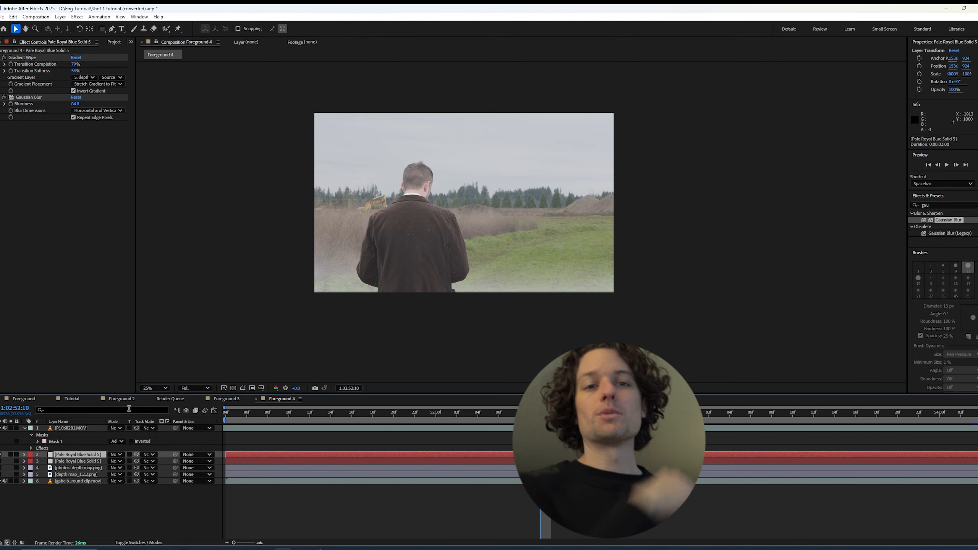
Compare the shot with the lower fog solid hidden and shown, and undo a trial duplicate of the upper solid
click(0, 461)
click(1, 461)
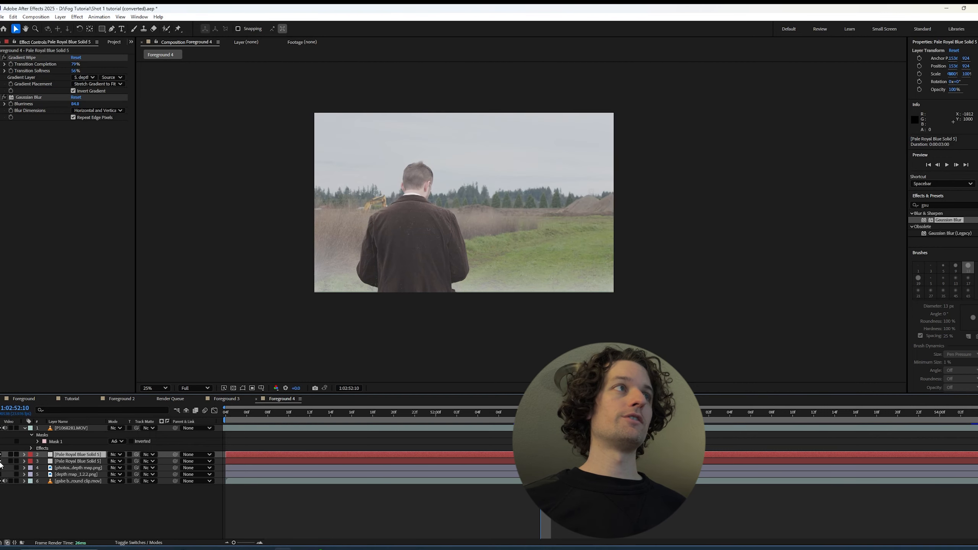
click(1, 461)
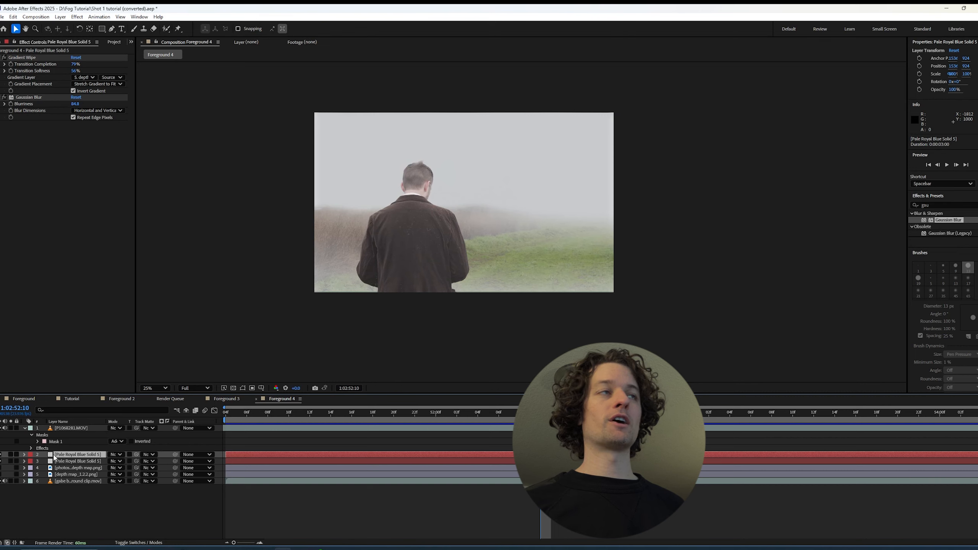
key(ctrl+d)
key(ctrl+z)
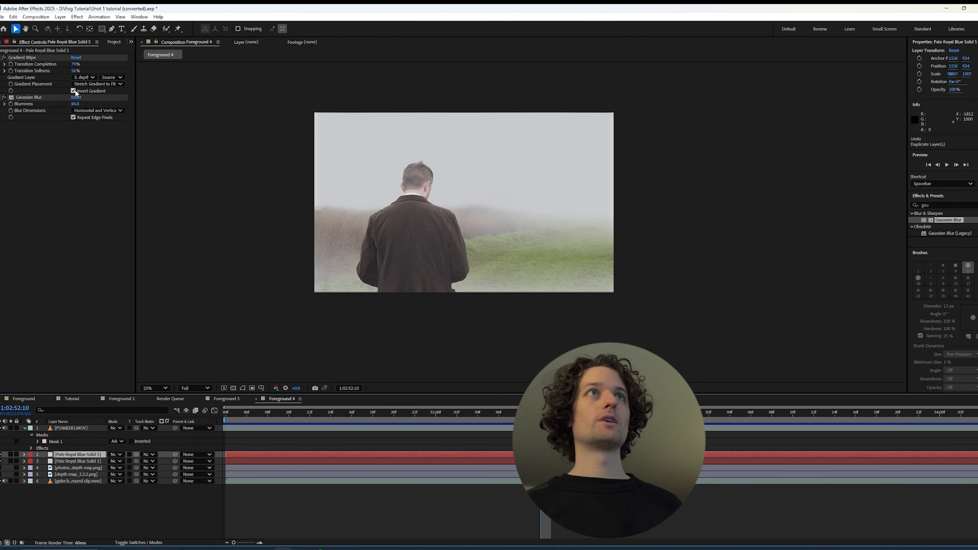
Solo the upper fog solid to compare its gradient with and without inversion, set transition completion to 82% with inversion on, and unsolo it
click(10, 454)
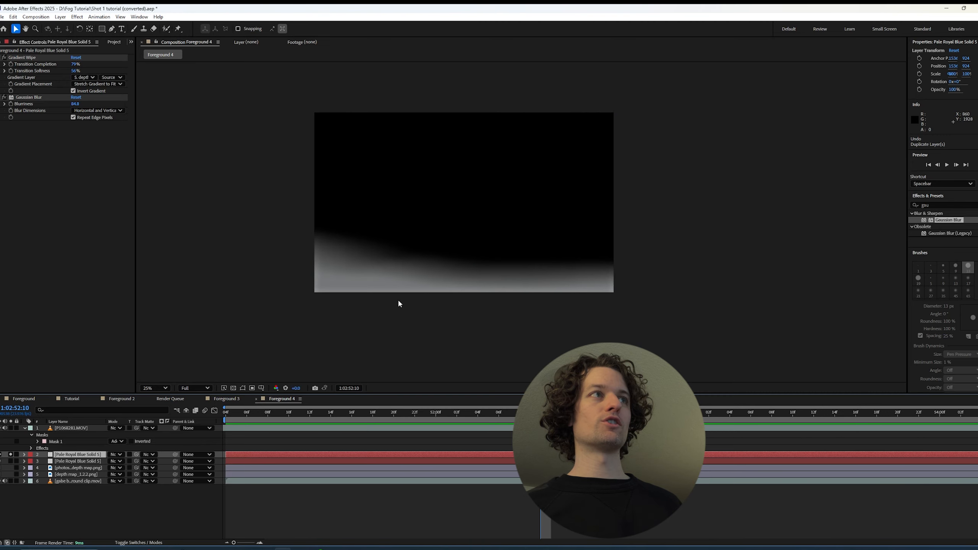
click(73, 90)
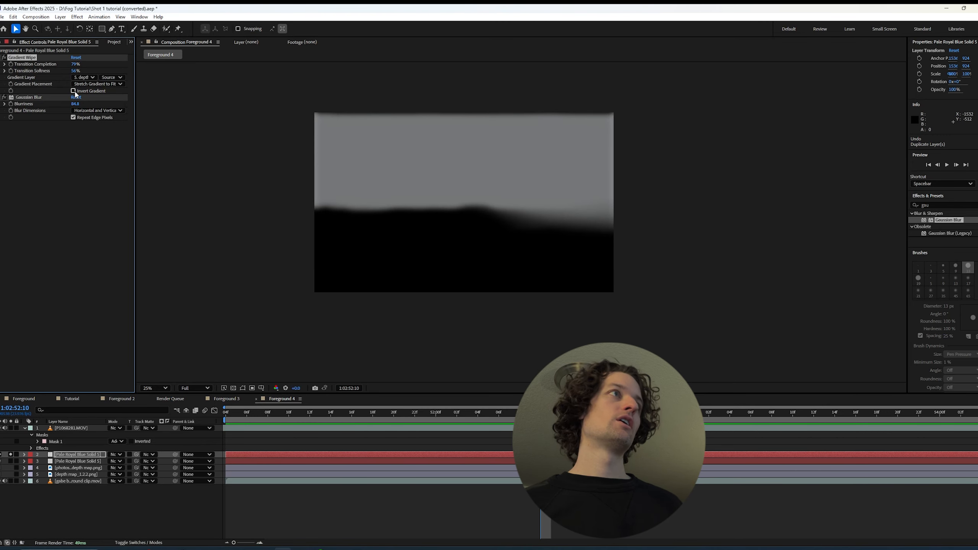
click(73, 91)
drag(72, 65, 76, 65)
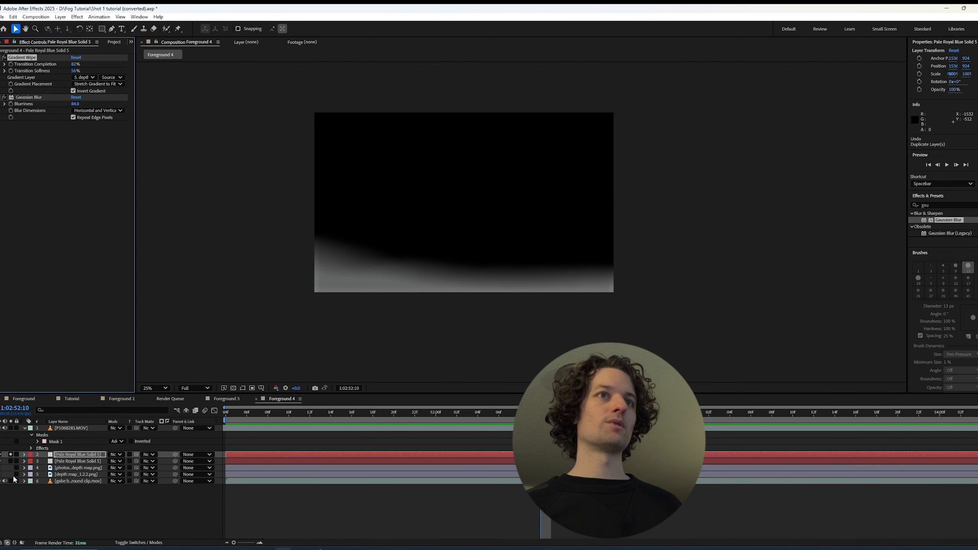
click(10, 455)
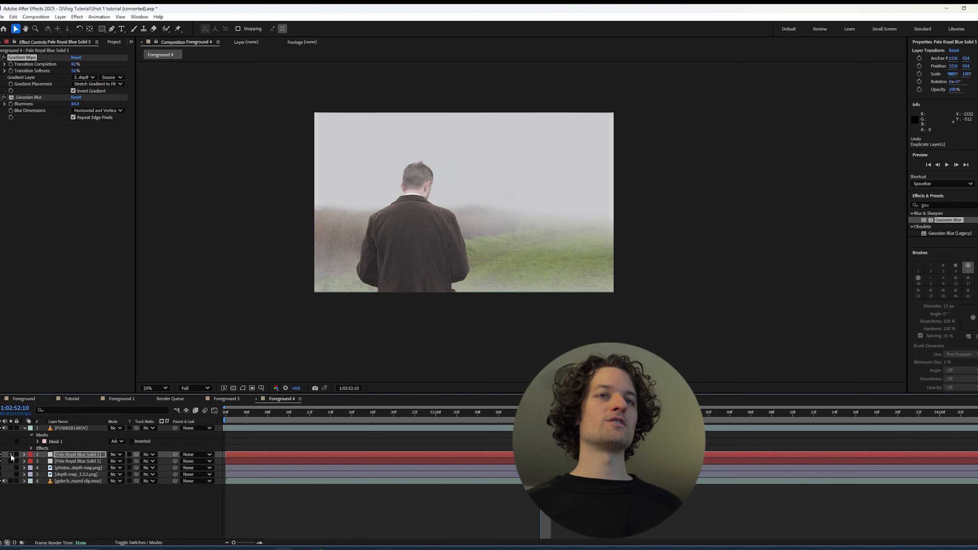
Try Fractal Noise between Gradient Wipe and Gaussian Blur on the upper fog solid, and inspect that layer soloed
drag(950, 204, 880, 201)
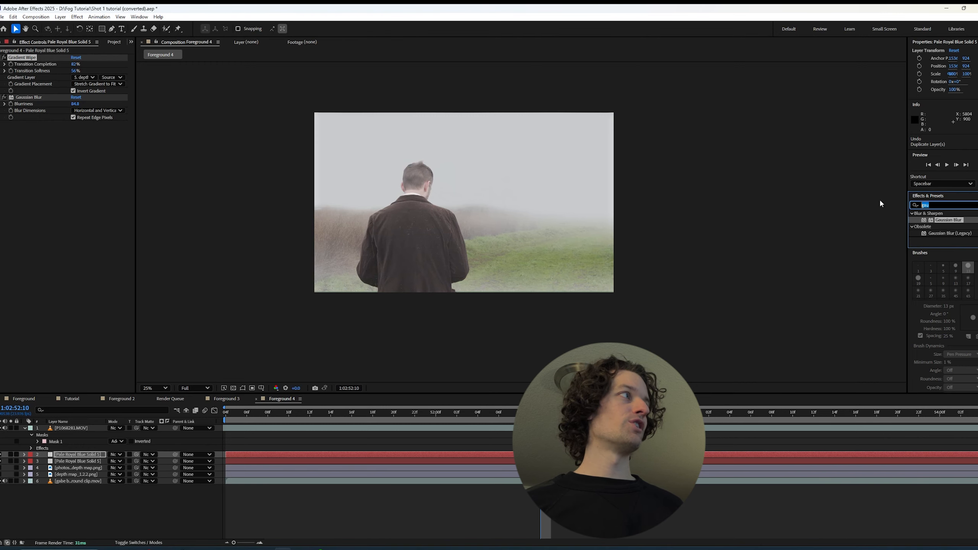
text(fractal noi)
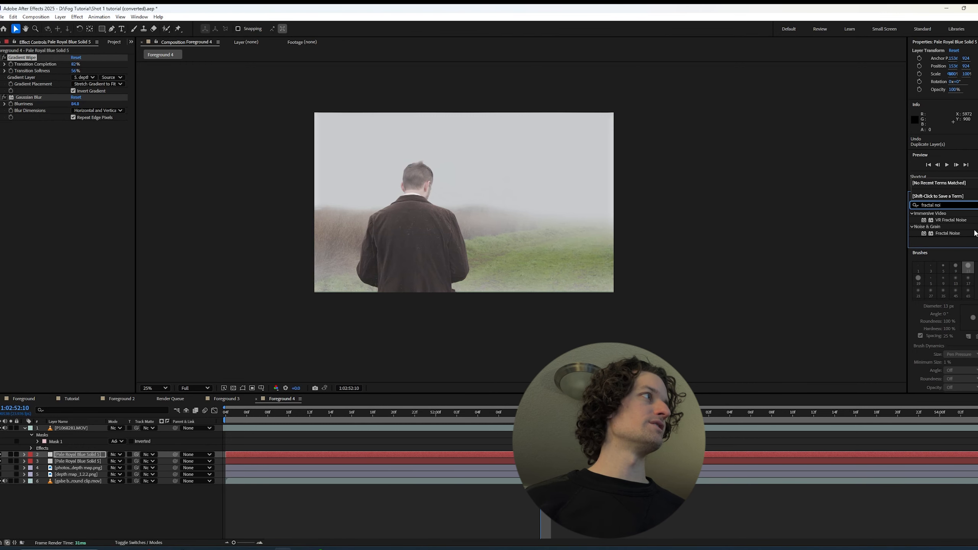
drag(951, 234, 46, 171)
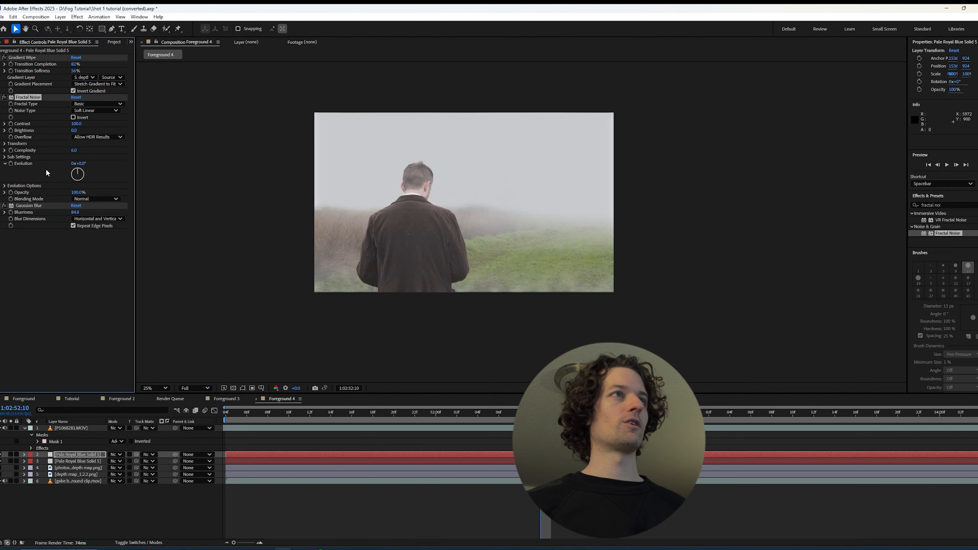
click(11, 454)
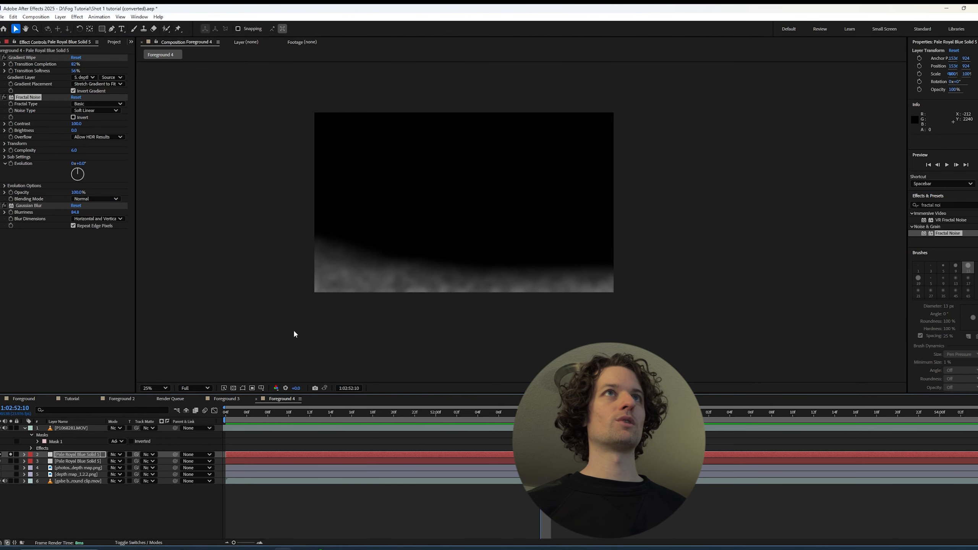
click(10, 454)
Delete the upper fog solid, then solo the remaining one and add Fractal Noise between its Gradient Wipe and Gaussian Blur
click(77, 455)
key(Delete)
click(77, 455)
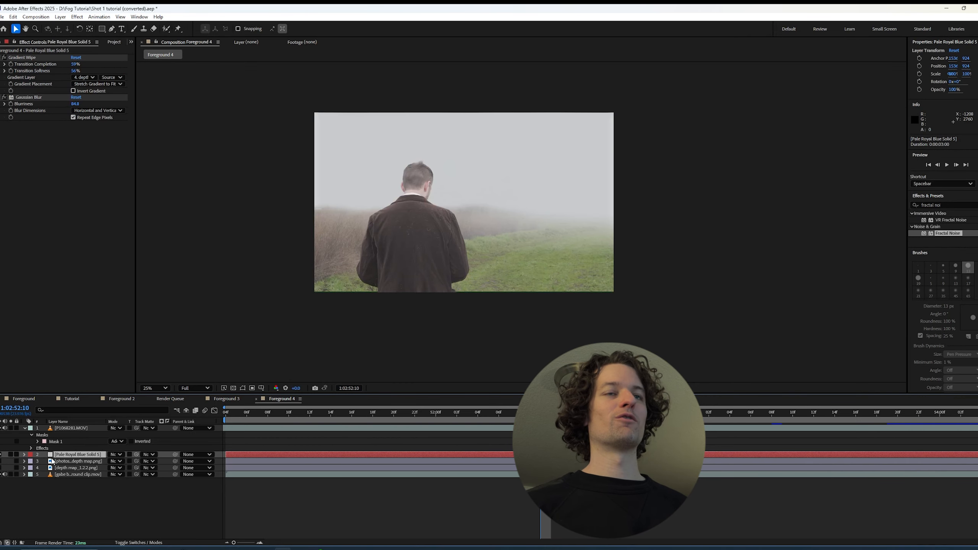
click(11, 454)
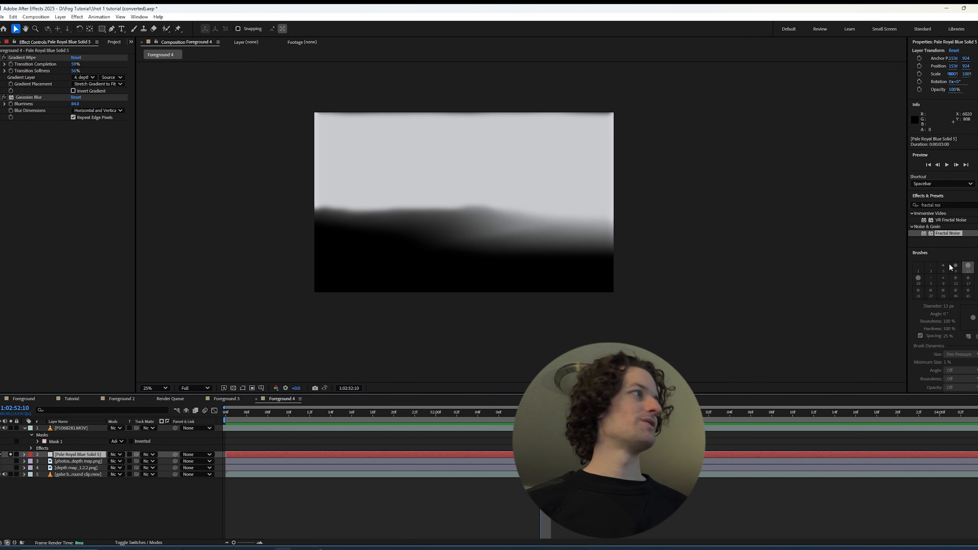
drag(952, 233, 77, 95)
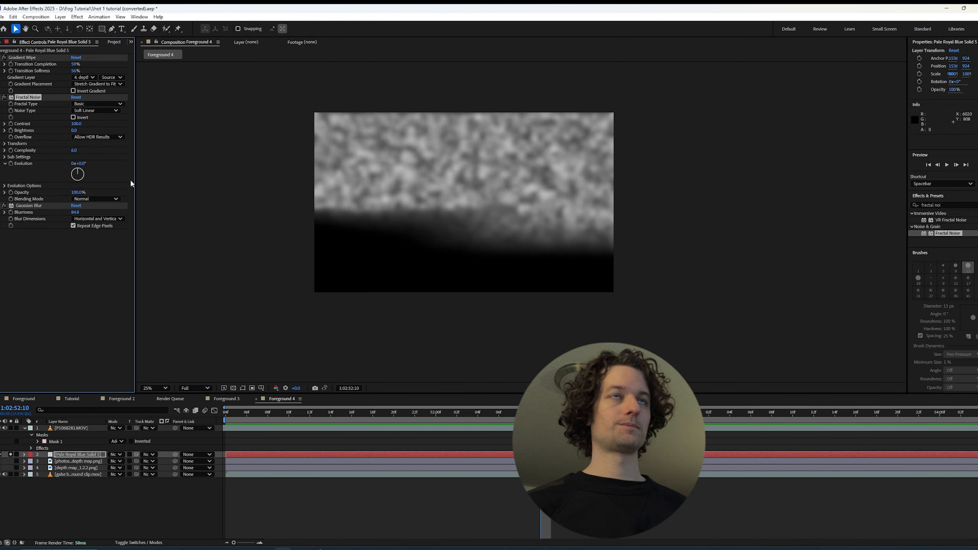
Set the Fractal Noise to fractal type Smeary and noise type Linear, and enlarge its transform scale to about 392
click(89, 103)
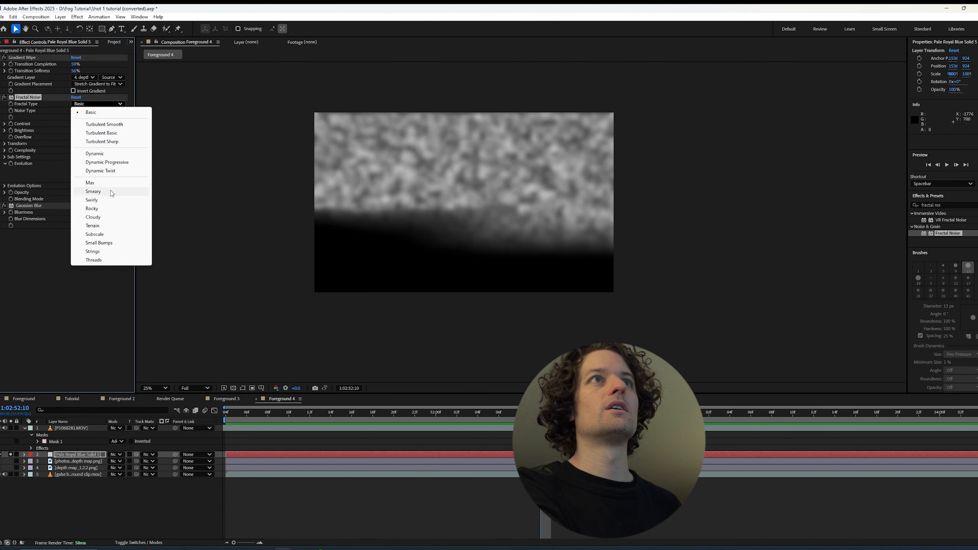
click(93, 191)
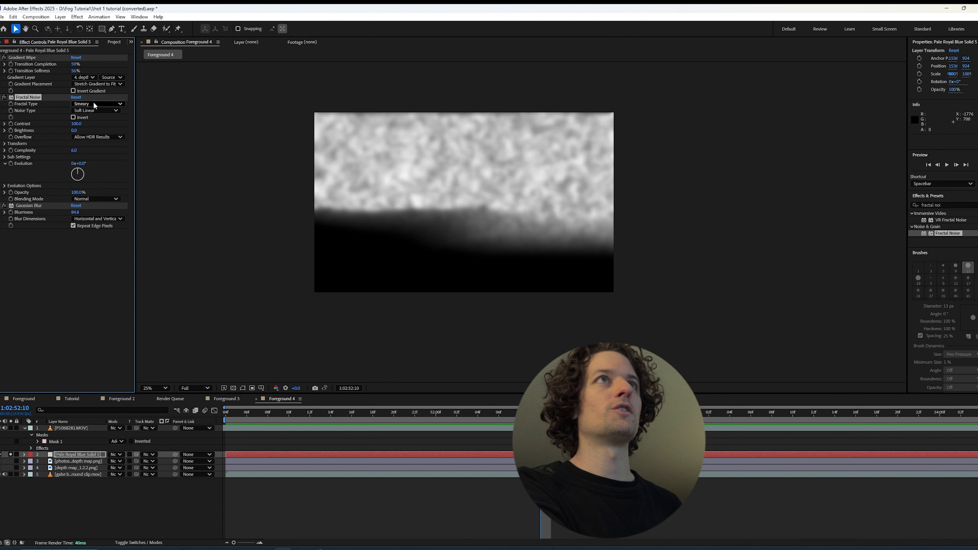
click(98, 110)
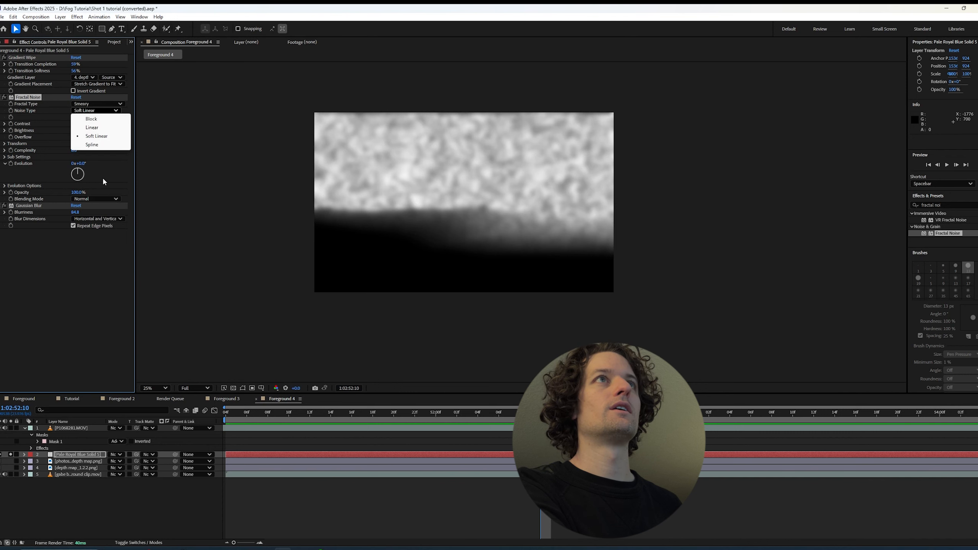
click(110, 128)
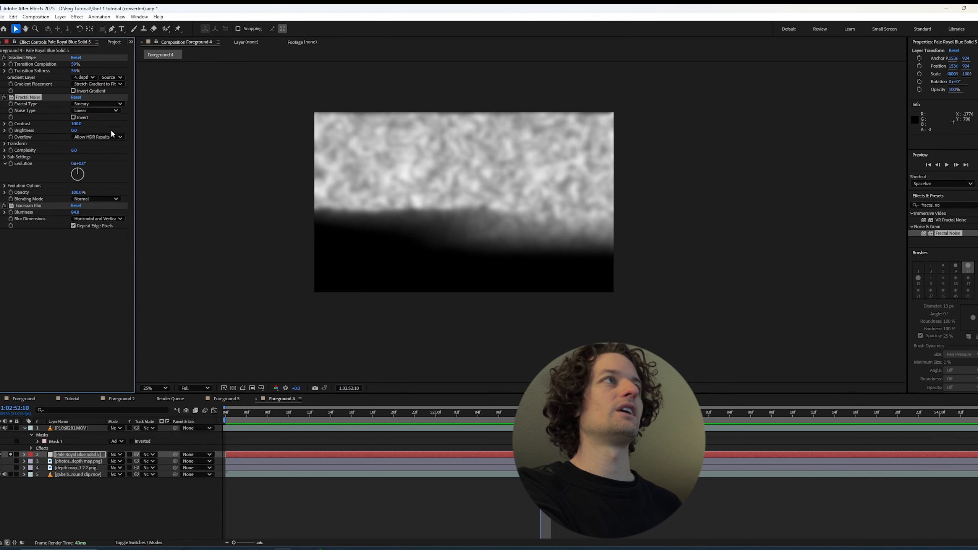
click(3, 144)
drag(79, 164, 181, 153)
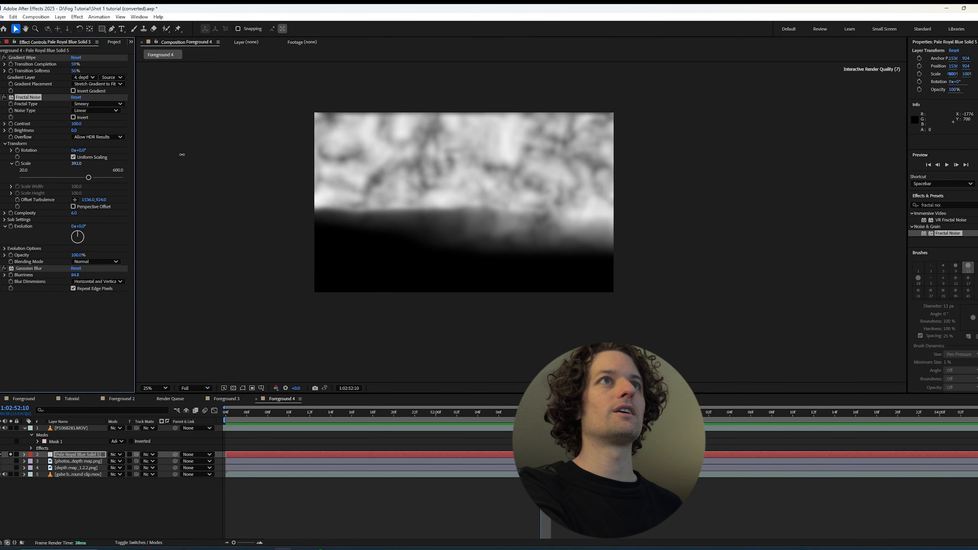
Unsolo the fog solid and blend its Fractal Noise with Screen mode, 63% opacity and a brightness of -68
click(10, 455)
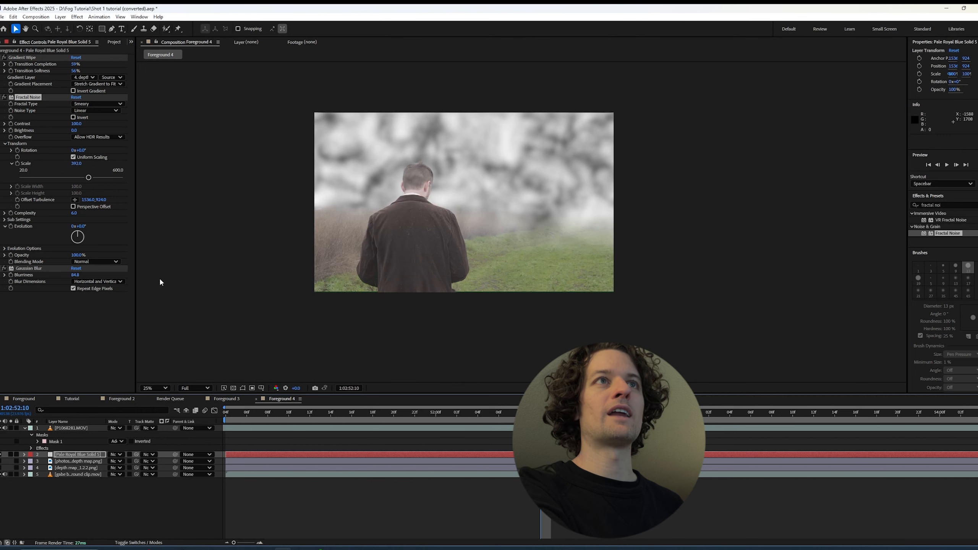
click(94, 262)
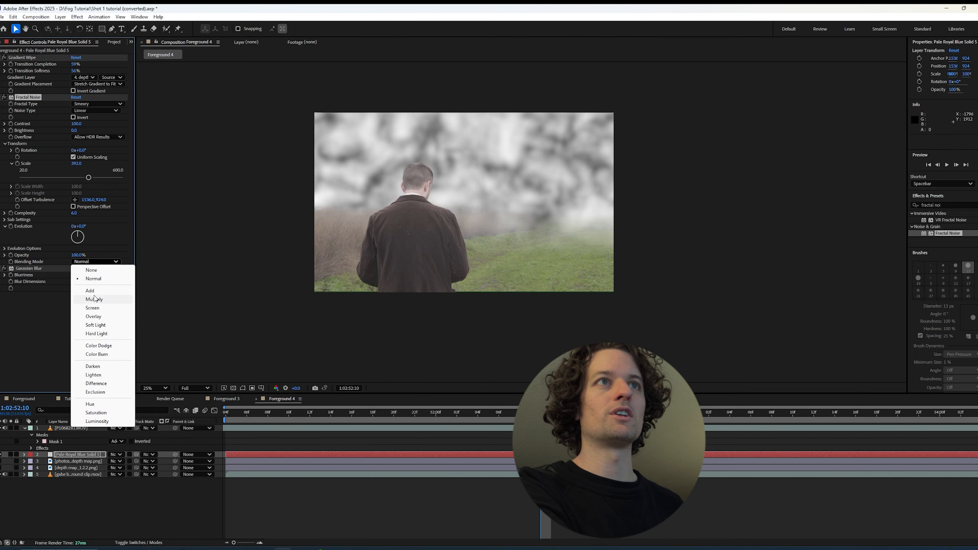
click(98, 308)
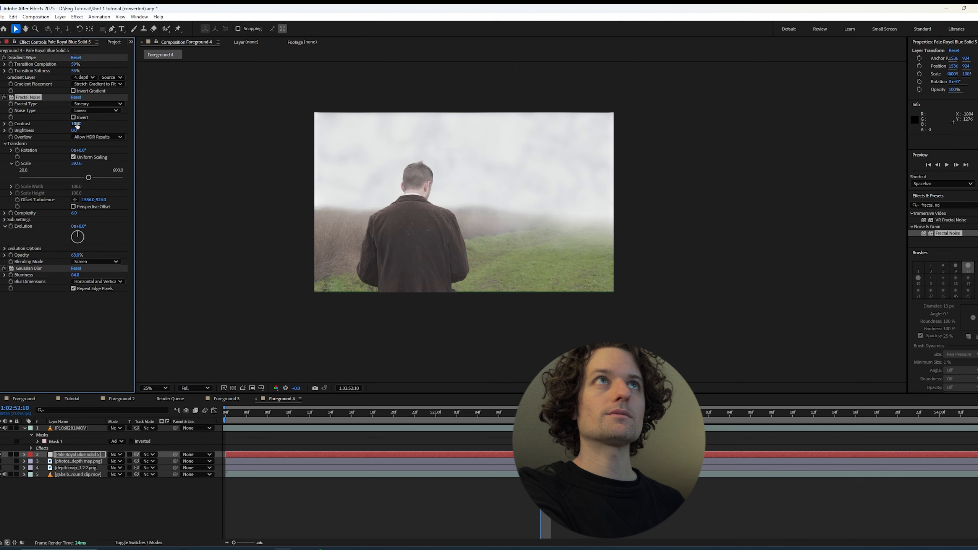
drag(76, 132, 51, 134)
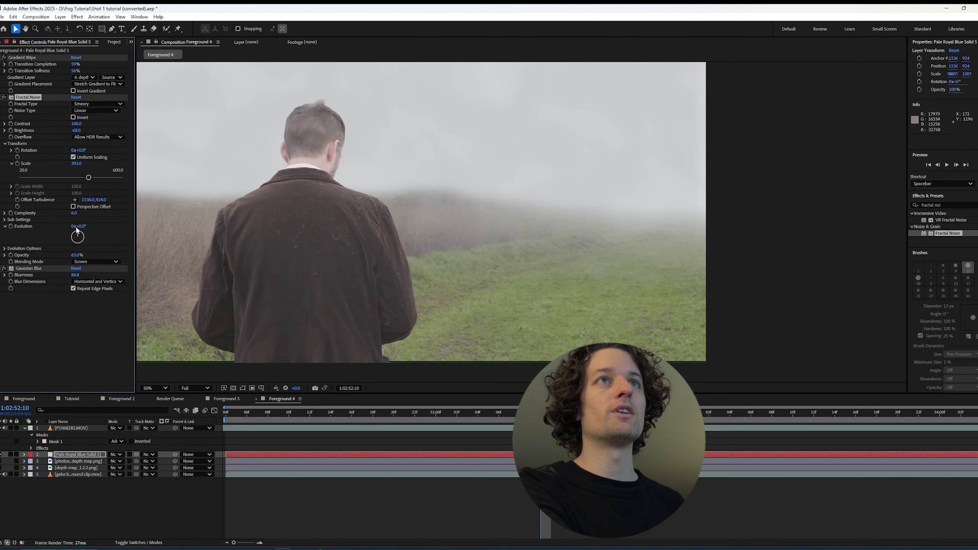
Scrub the Fractal Noise evolution to preview how the fog pattern changes, ending at about 1x+176°
drag(84, 227, 155, 221)
key(comma)
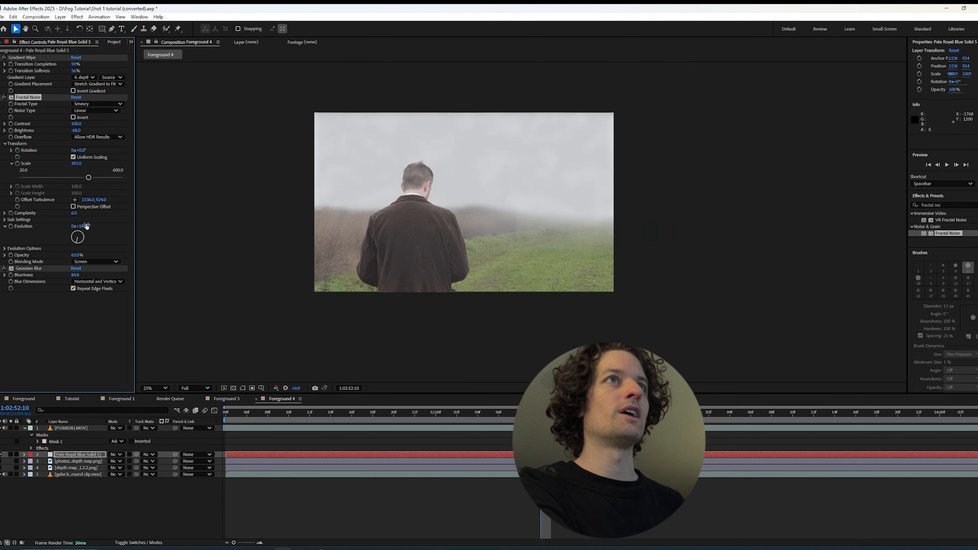
drag(83, 226, 209, 213)
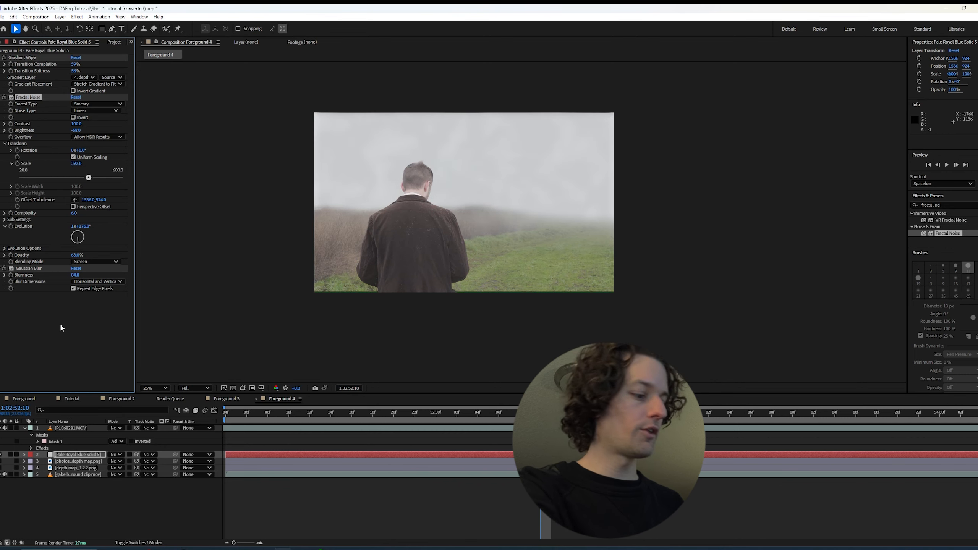
click(49, 274)
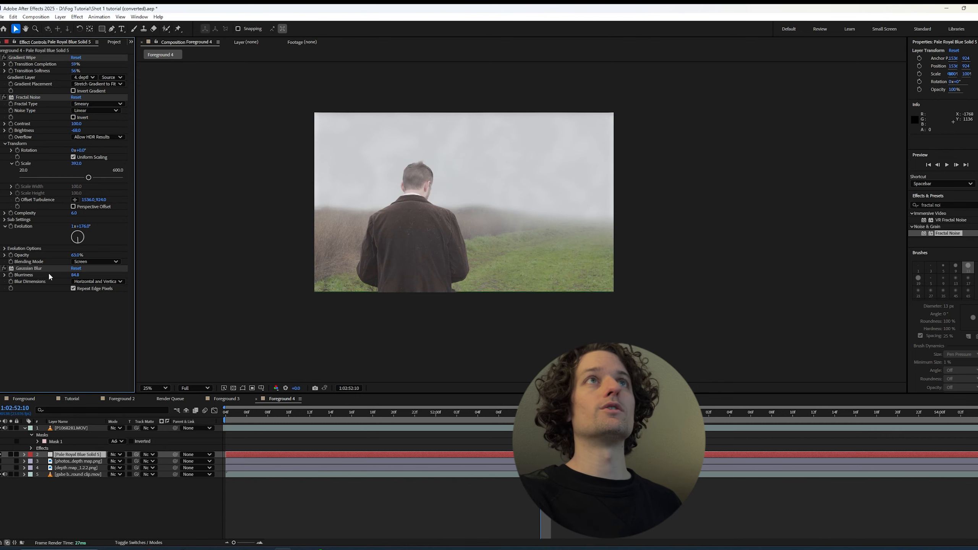
Add a Tint effect after Gaussian Blur on the fog solid and open its Map White To colour
click(36, 99)
click(950, 204)
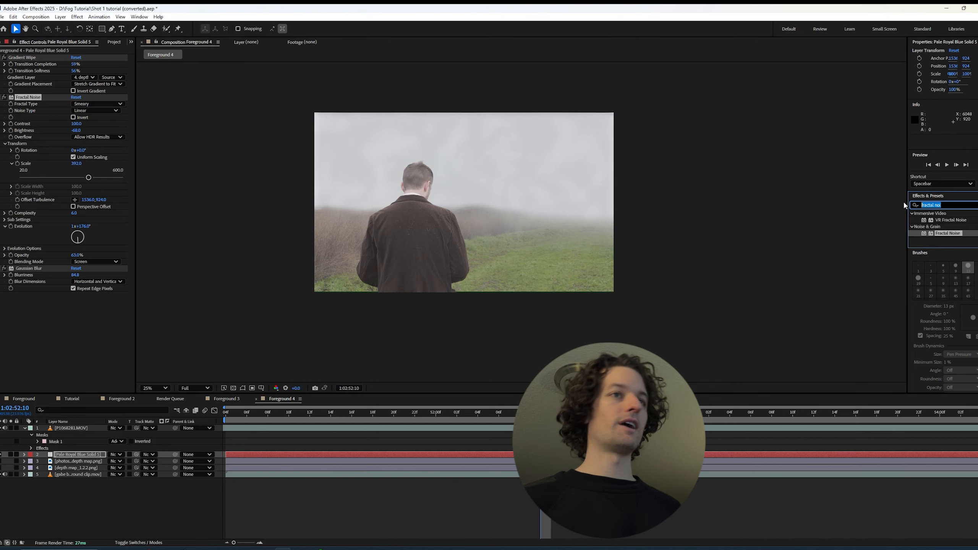
text(tint)
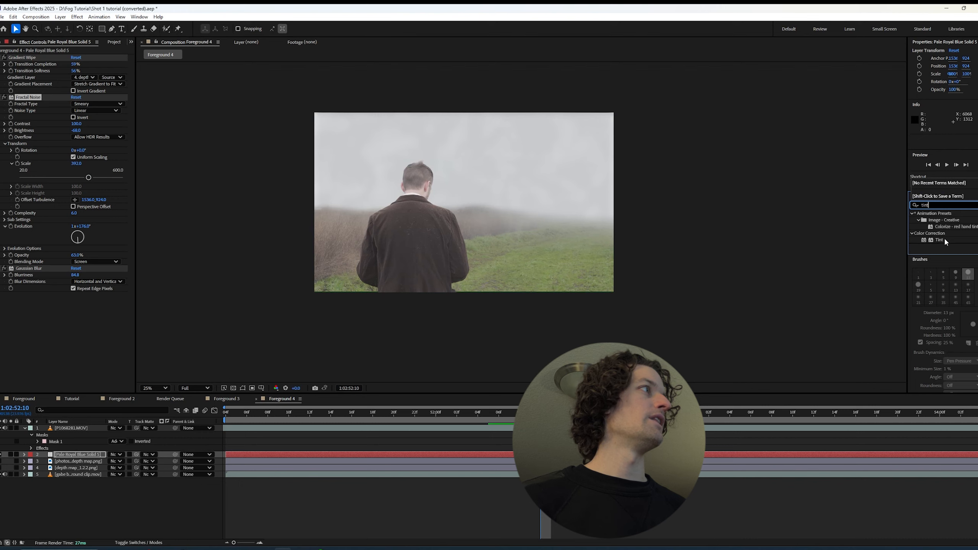
drag(939, 240, 122, 349)
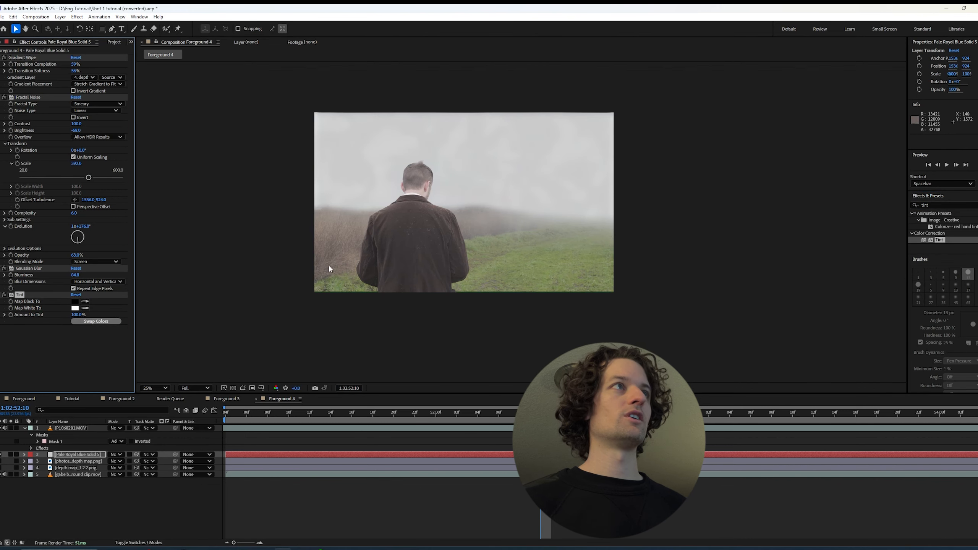
click(76, 309)
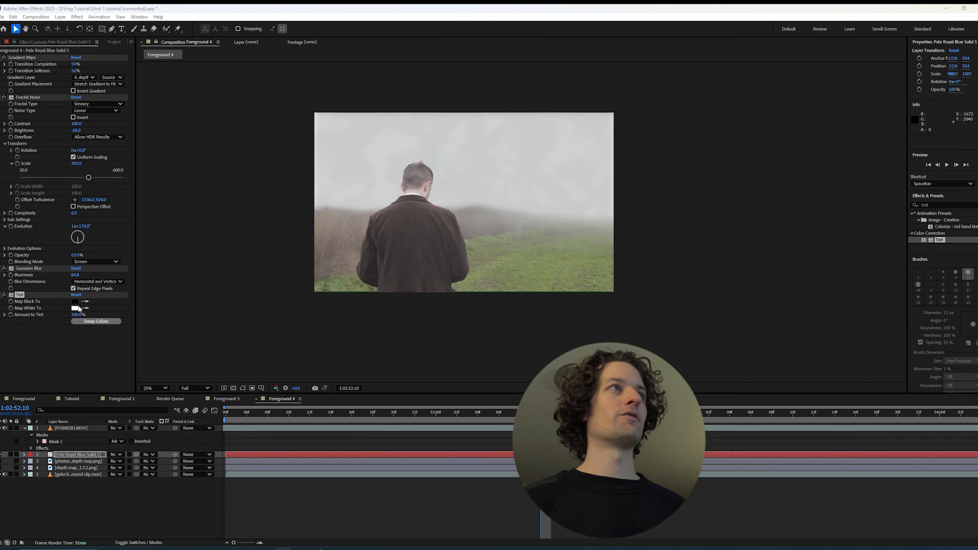
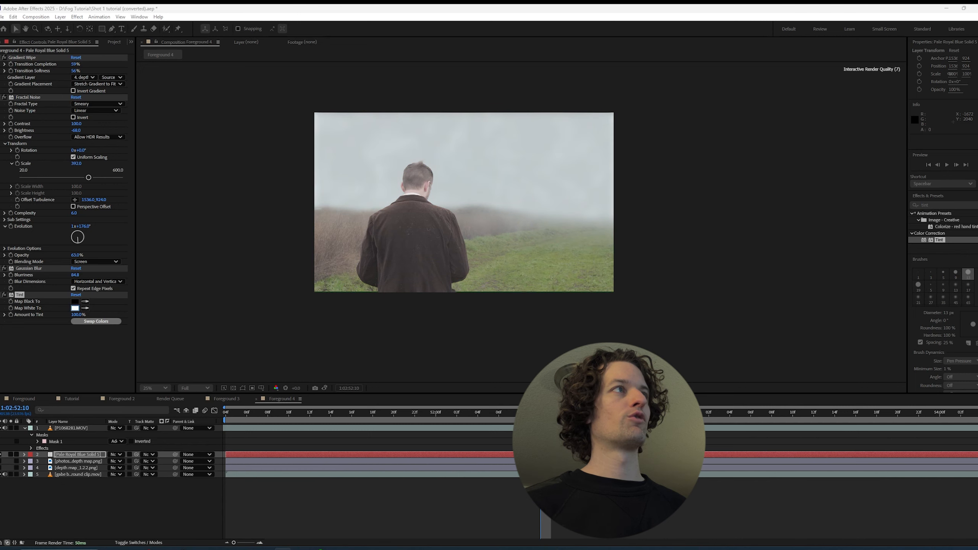
Remove the Tint and Fractal Noise effects from the fog solid, keeping Gradient Wipe and Gaussian Blur
key(Return)
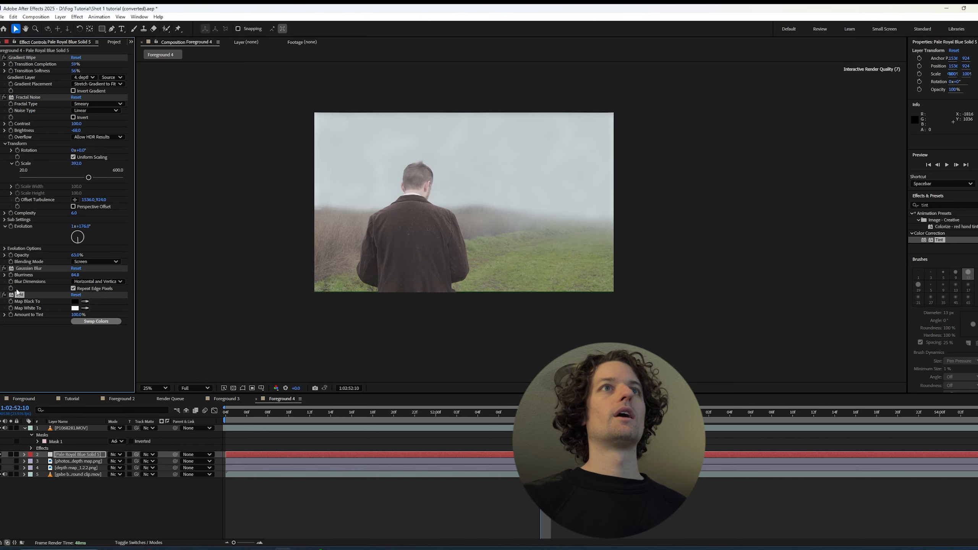
key(Delete)
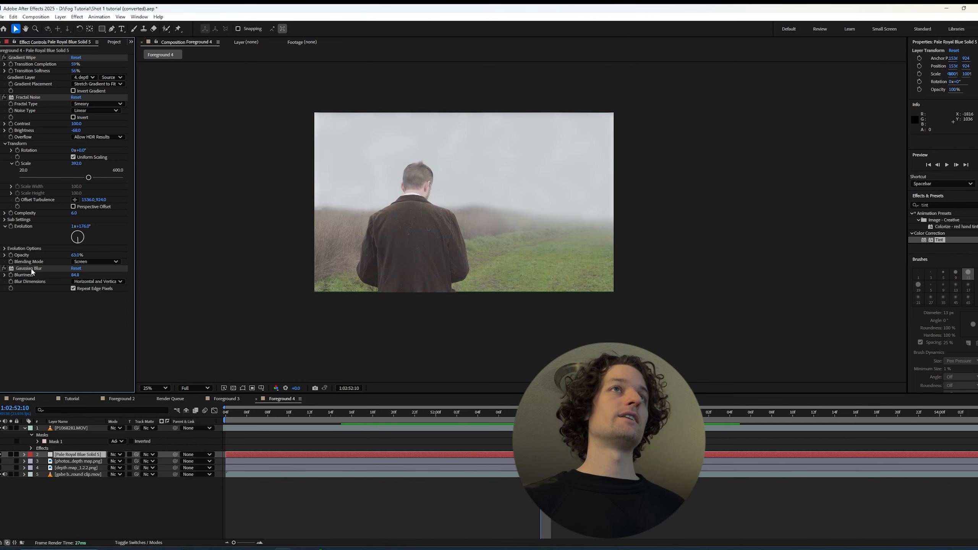
click(31, 270)
click(24, 98)
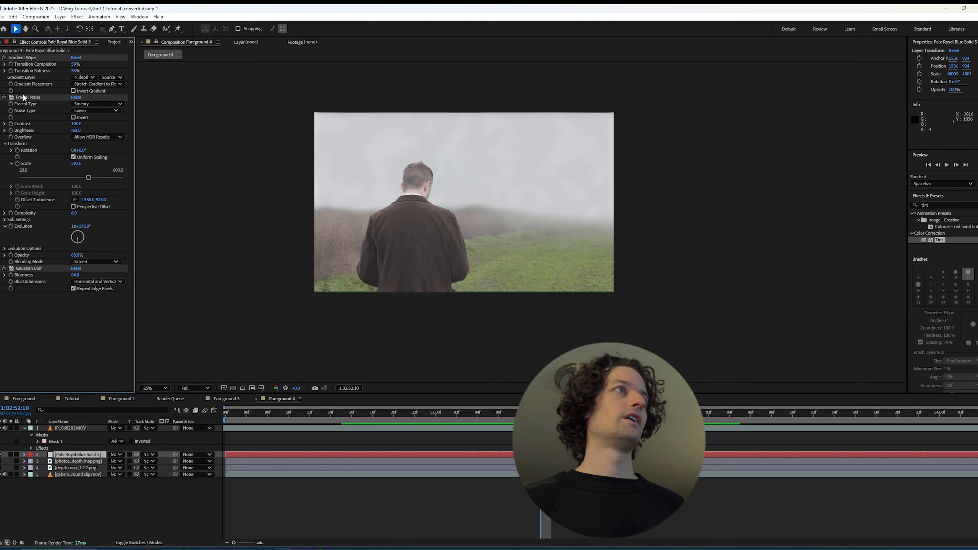
key(Delete)
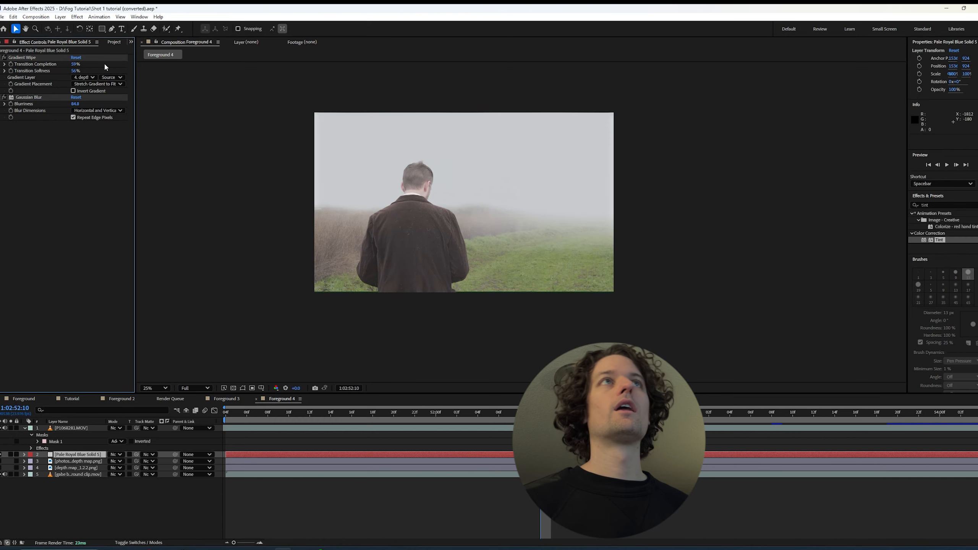
Add the 4 Ground Fog Whispy.mp4 clip to the composition as a layer directly above the fog solid
click(108, 44)
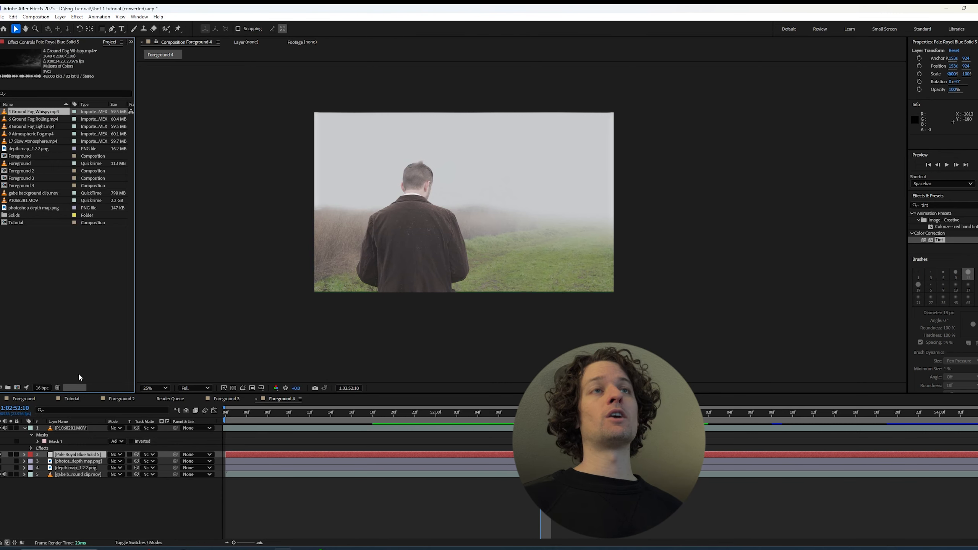
drag(45, 111, 123, 451)
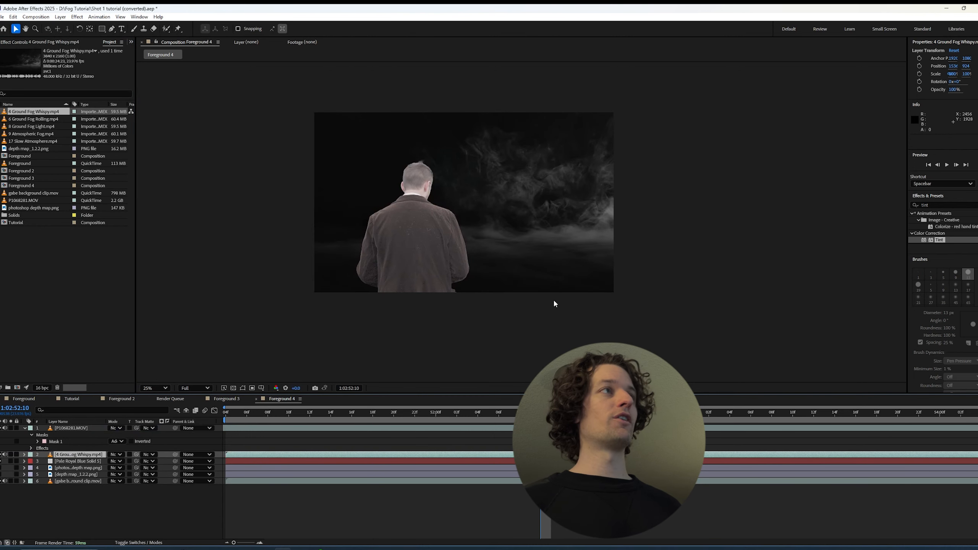
Copy the fog solid's Gradient Wipe effect onto the 4 Ground Fog Whispy.mp4 layer and set that layer's blending mode to Screen
click(70, 463)
click(45, 41)
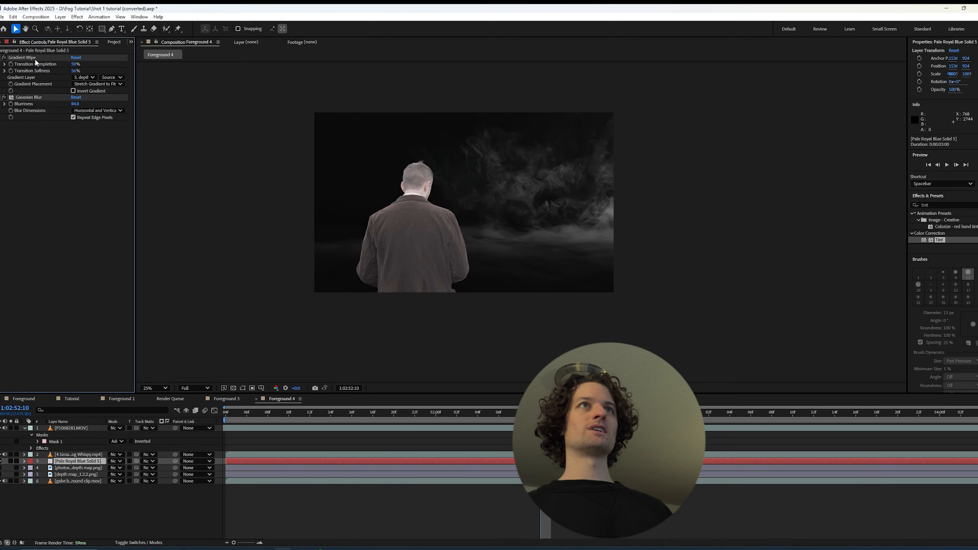
click(34, 58)
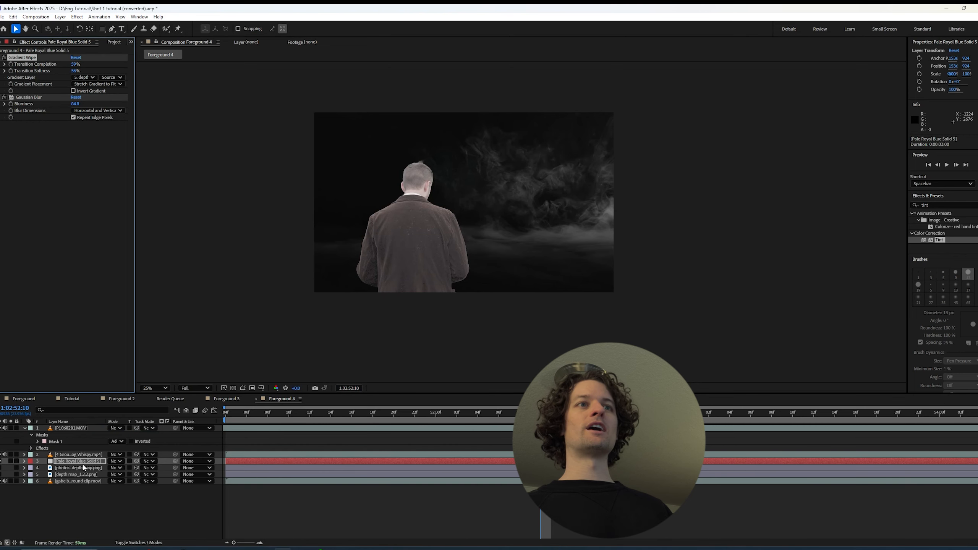
click(79, 455)
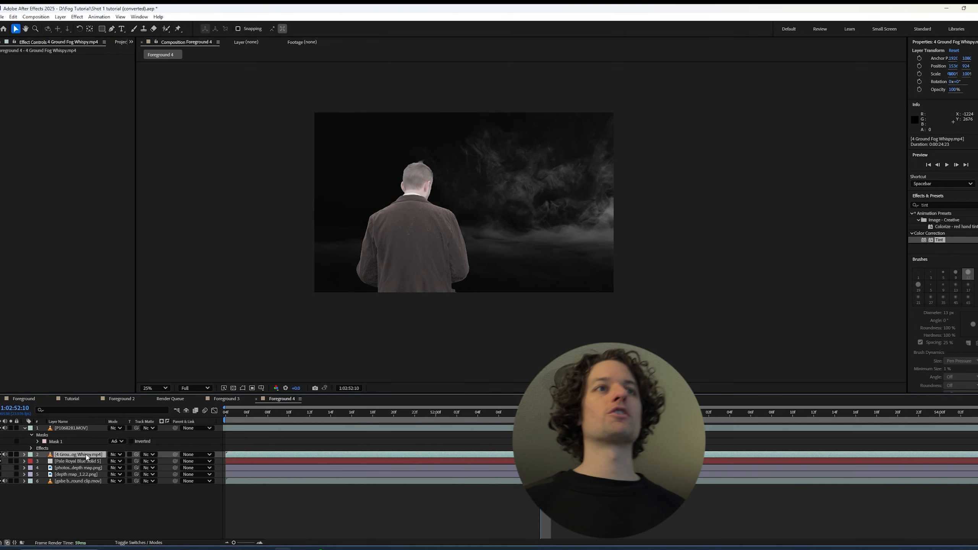
click(86, 461)
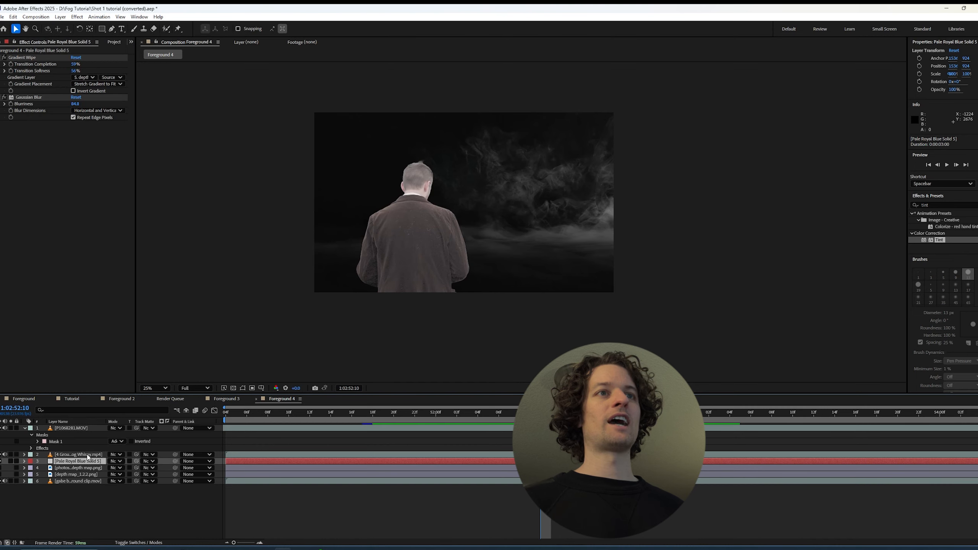
click(88, 455)
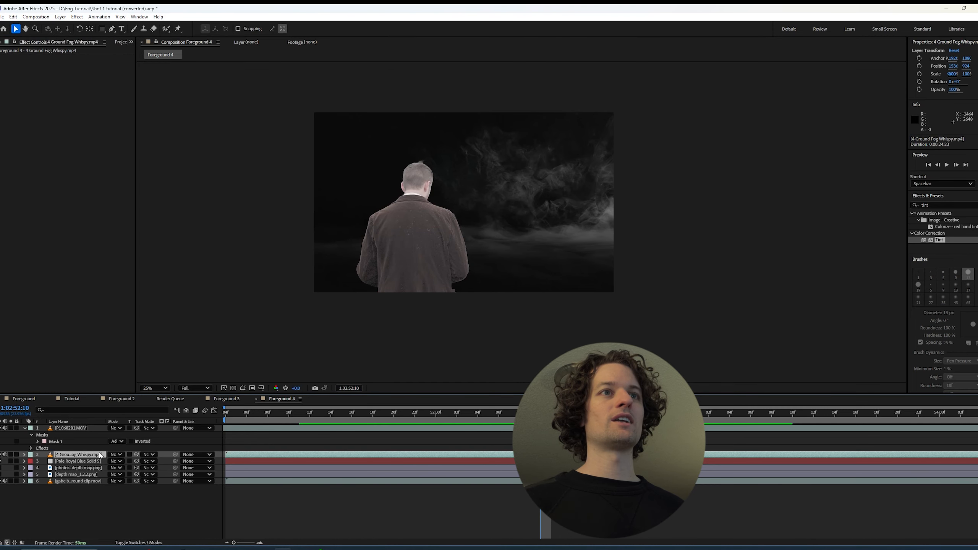
click(88, 461)
click(20, 57)
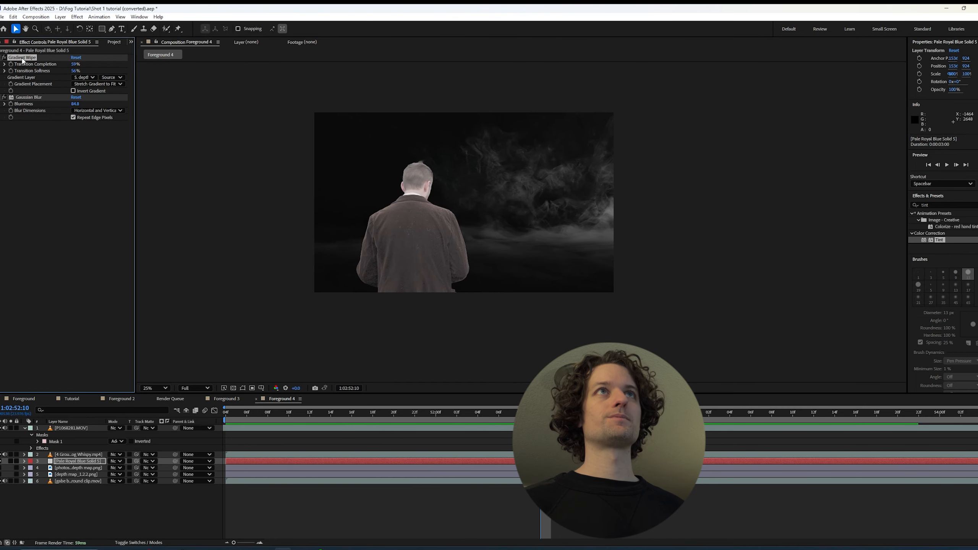
click(72, 455)
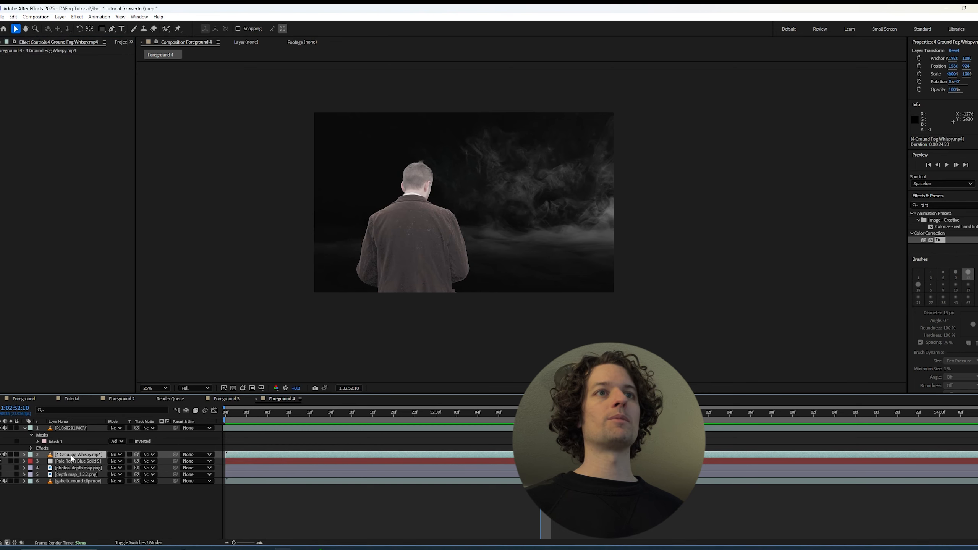
key(ctrl+v)
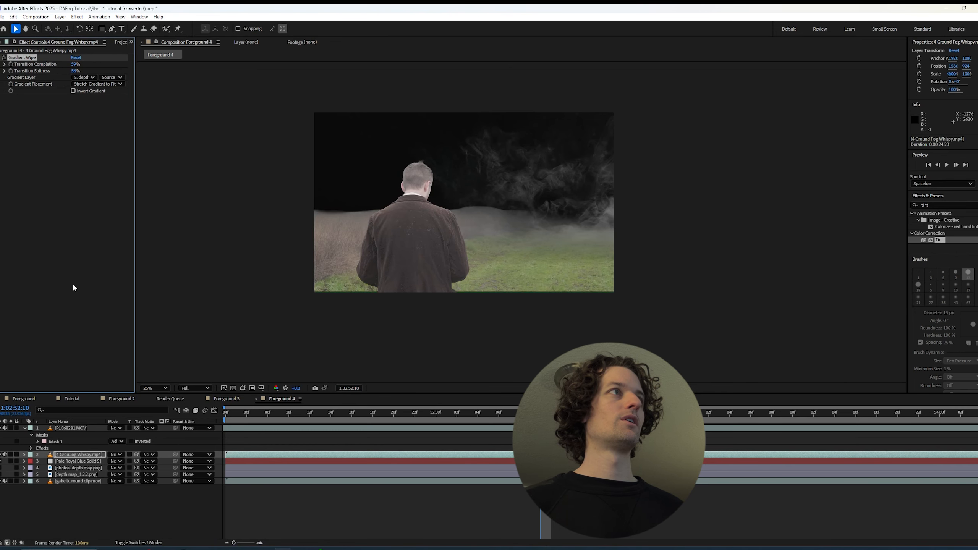
click(121, 457)
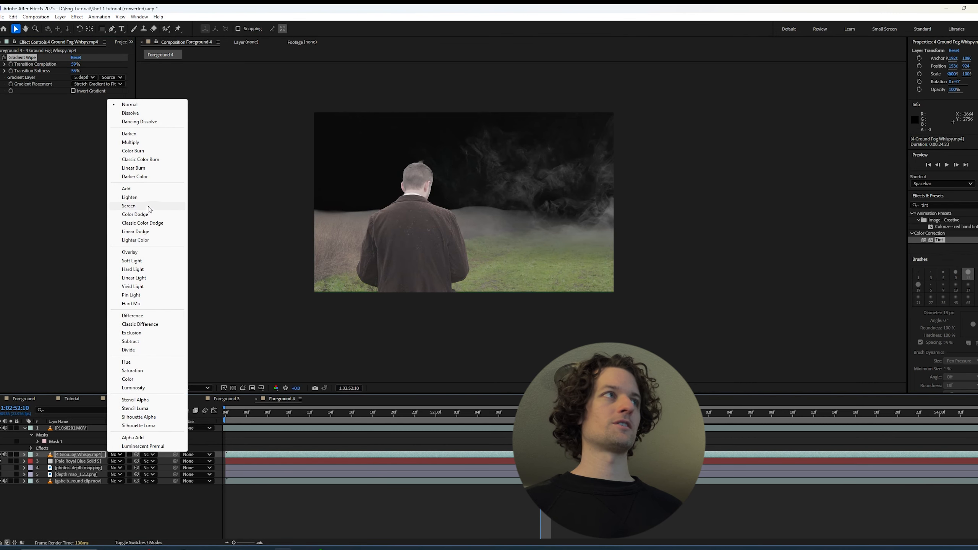
click(150, 209)
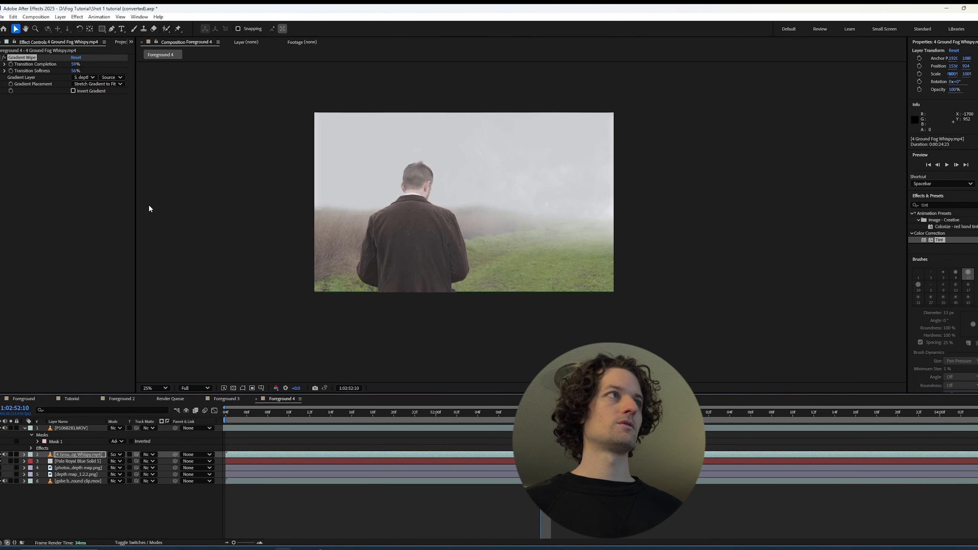
Solo the ground fog layer and adjust its Gradient Wipe with the gradient inverted and about 42% completion, comparing with the effect off
click(12, 455)
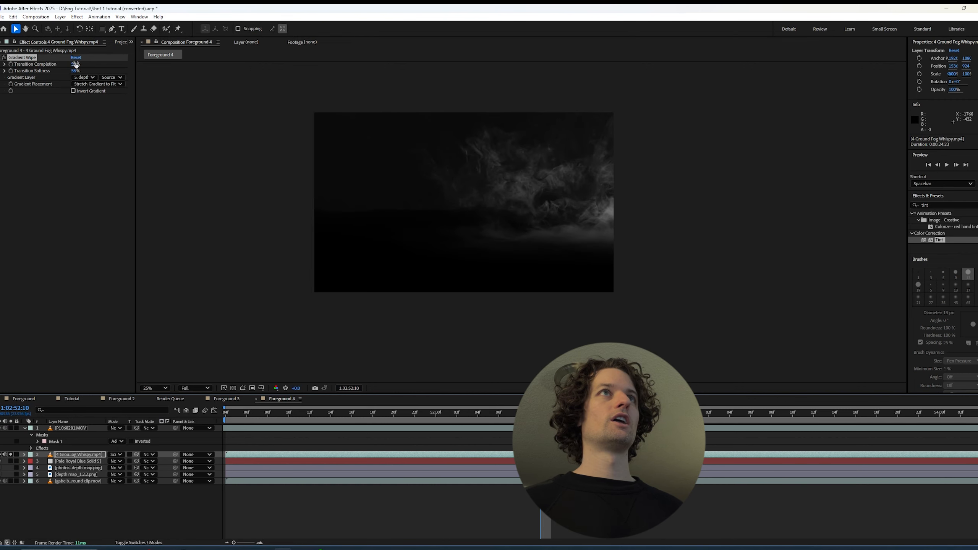
mouse_move(75, 65)
mouse_down()
mouse_move(88, 60)
mouse_move(62, 63)
mouse_move(74, 60)
mouse_up()
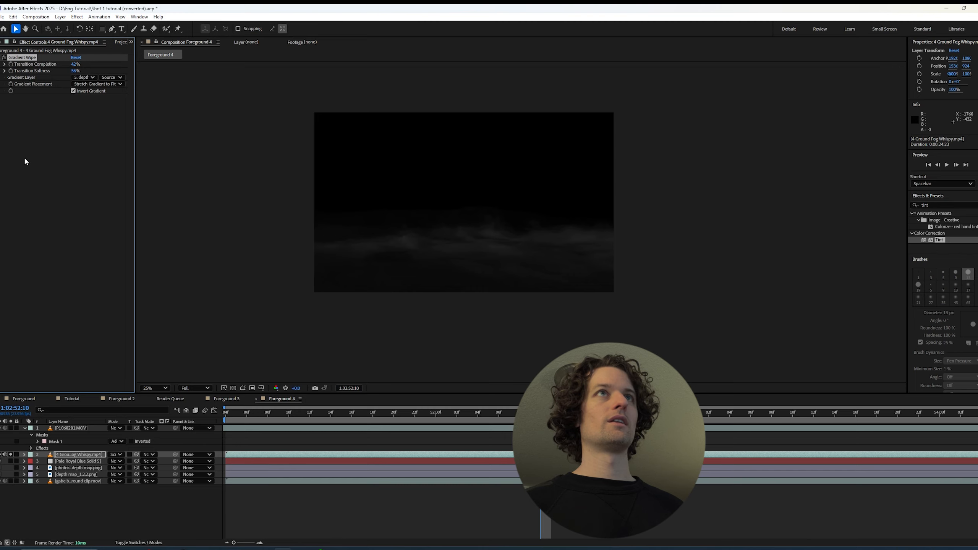
click(4, 57)
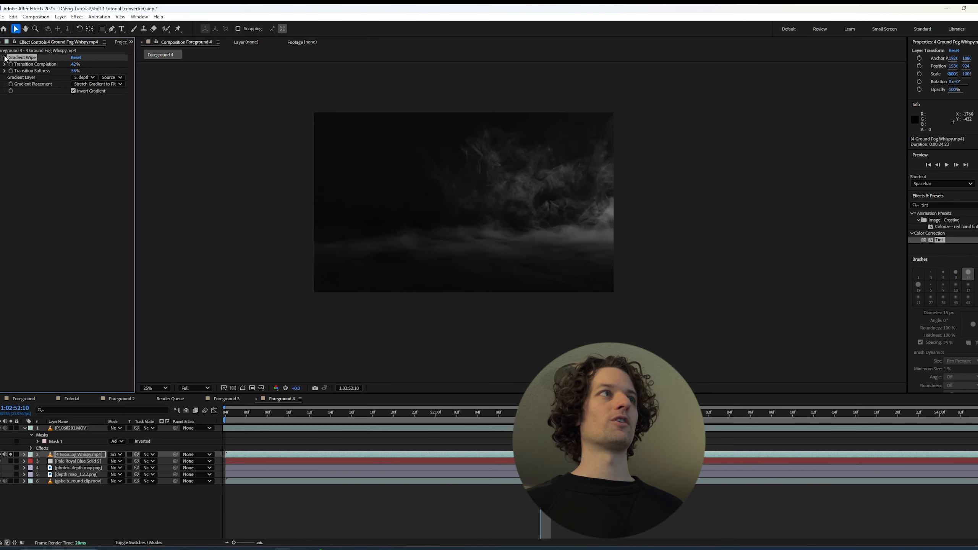
click(4, 57)
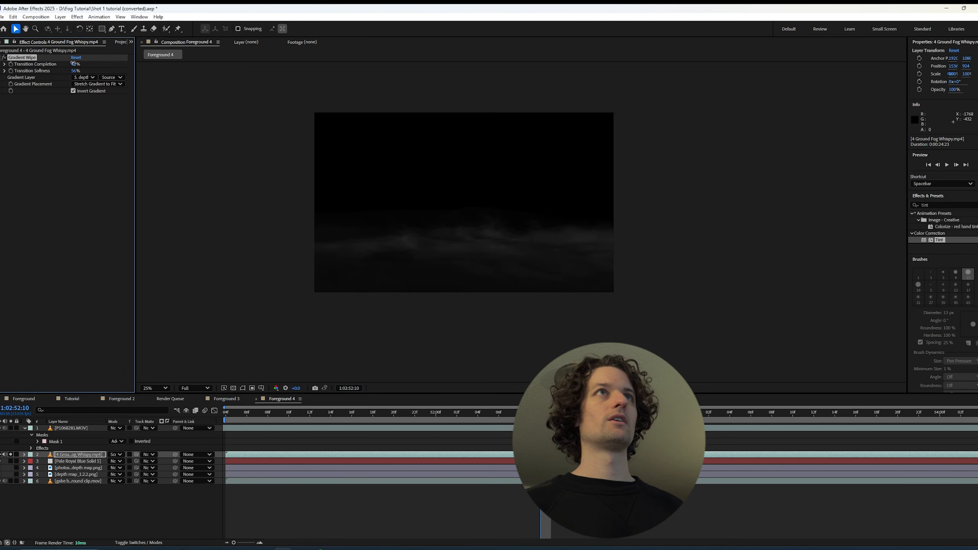
mouse_move(72, 63)
mouse_down()
mouse_move(65, 58)
mouse_move(87, 69)
mouse_move(72, 68)
mouse_up()
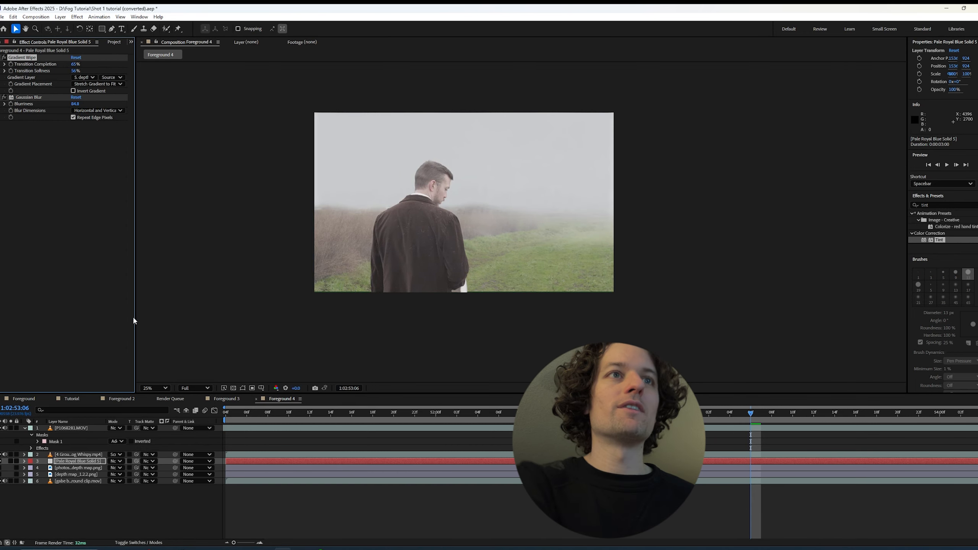
Add a second Lumetri Color effect after Keylight on the P1068281.MOV layer
click(70, 429)
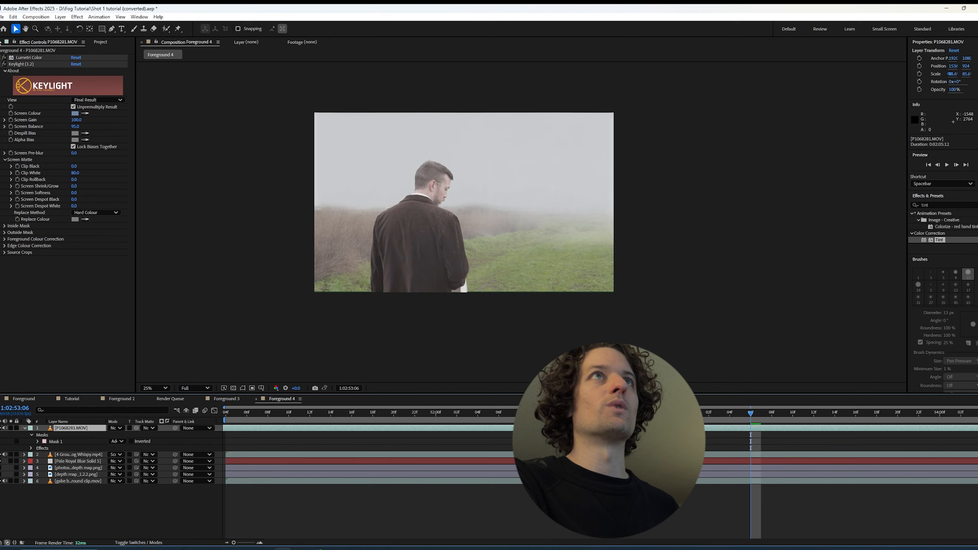
drag(933, 205, 909, 205)
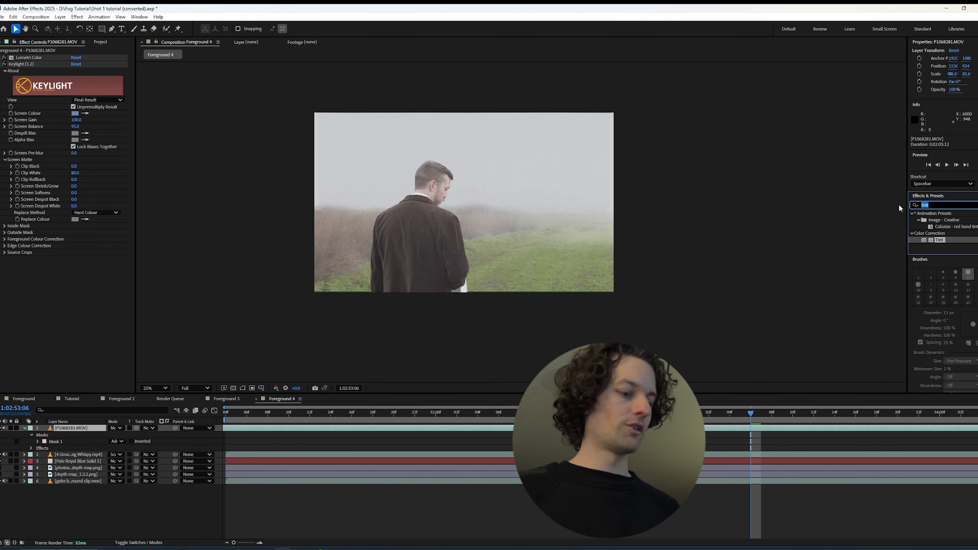
text(lumetri)
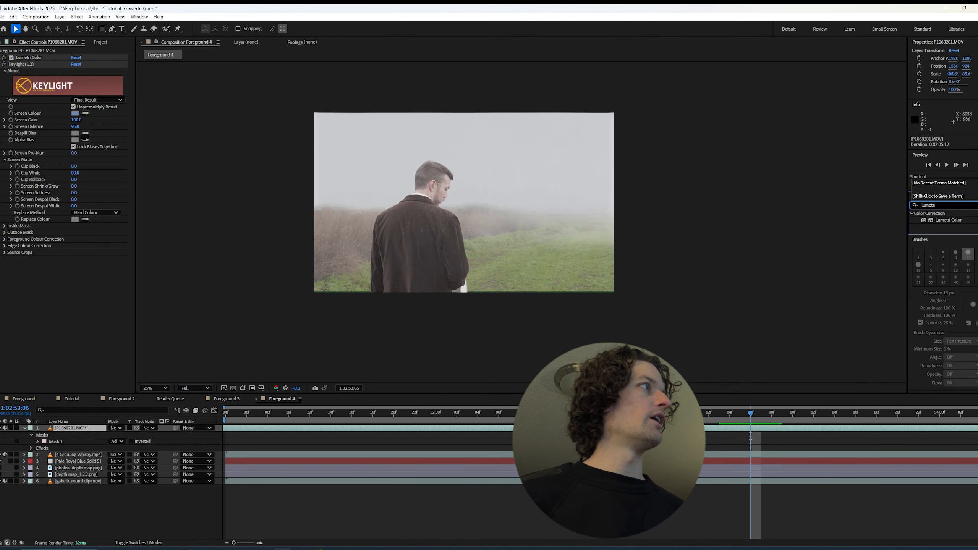
drag(951, 224, 7, 267)
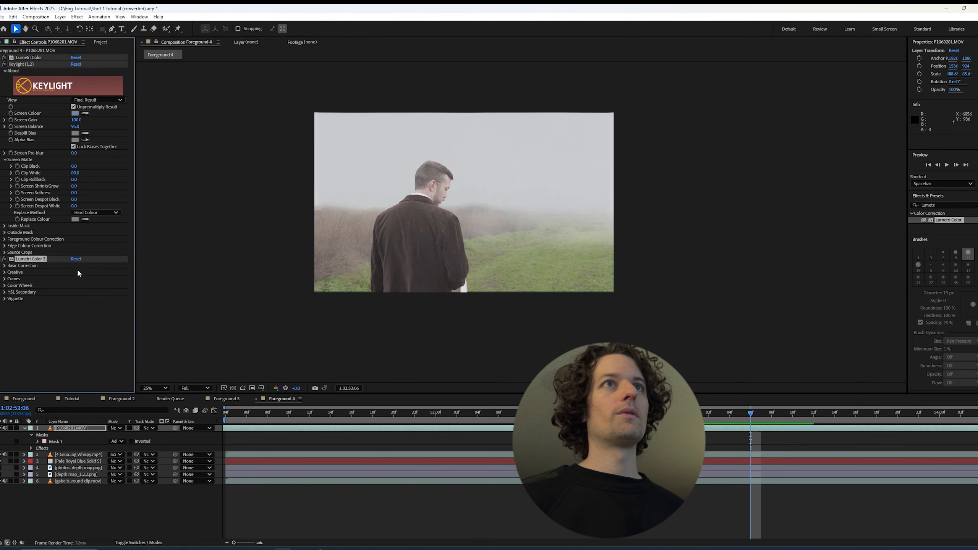
In the new Lumetri Color's Basic Correction, lower the man's exposure to -0.6 and raise the contrast to about 43
click(5, 266)
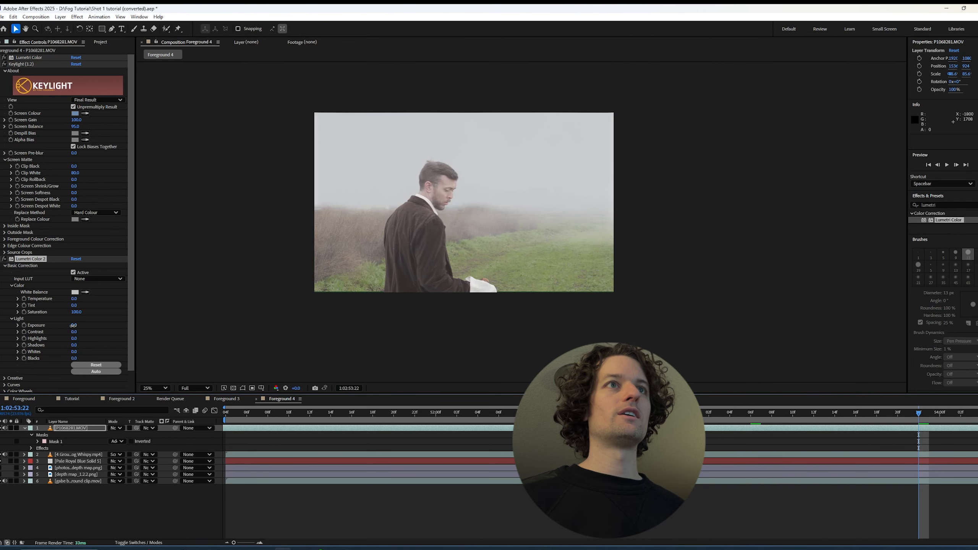
drag(72, 325, 71, 325)
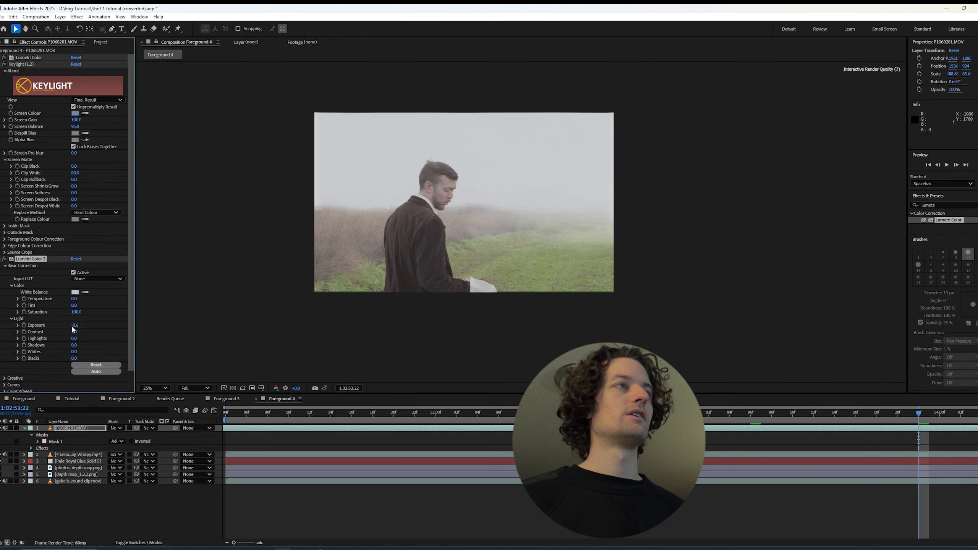
drag(73, 332, 85, 328)
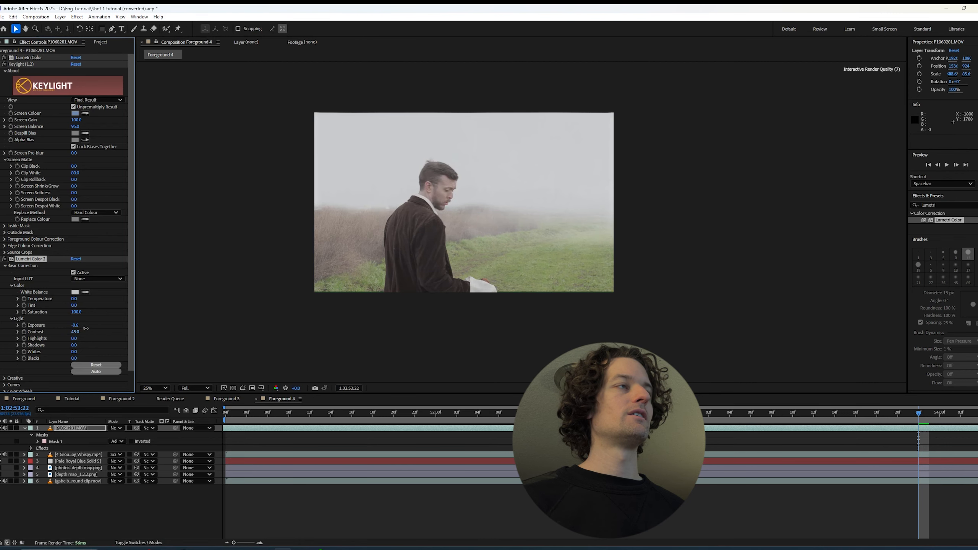
scroll(421, 290, up, 2)
drag(943, 417, 969, 414)
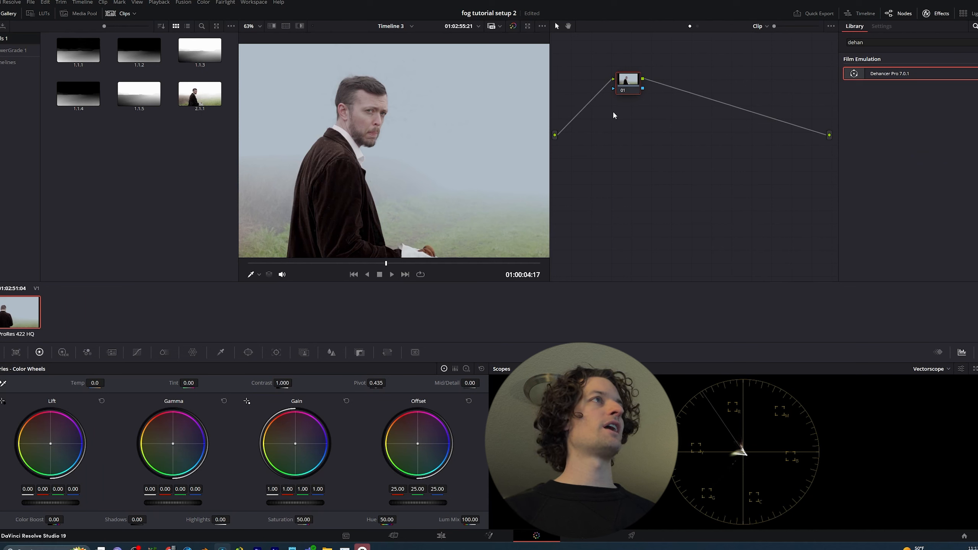
In DaVinci Resolve, create a second corrector node and insert it after node 01 in the clip's node graph
drag(631, 77, 617, 100)
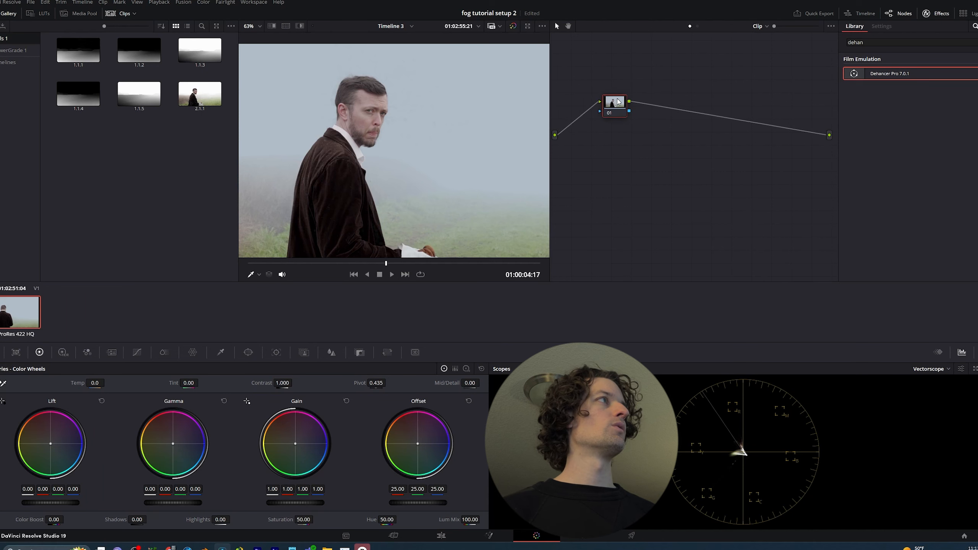
right_click(600, 139)
mouse_move(631, 159)
click(705, 162)
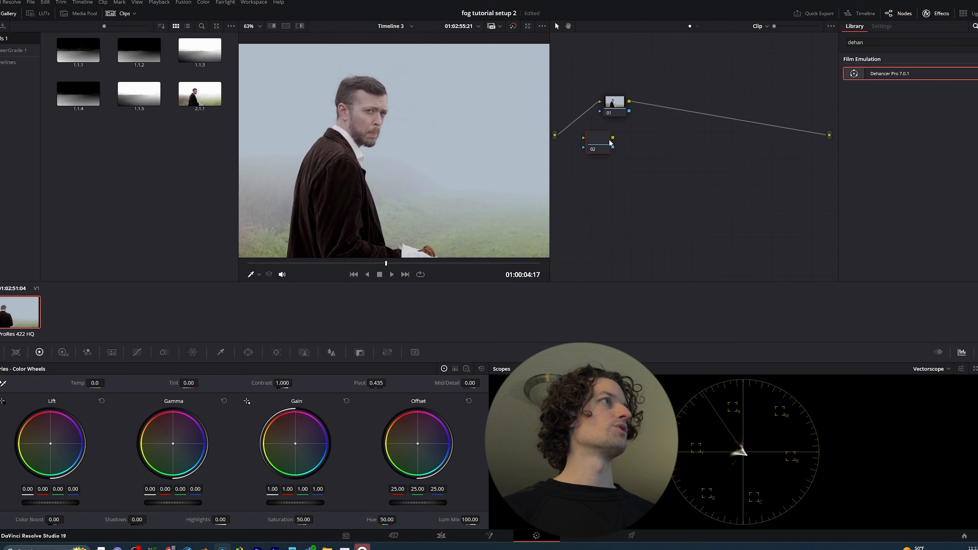
drag(608, 143, 674, 107)
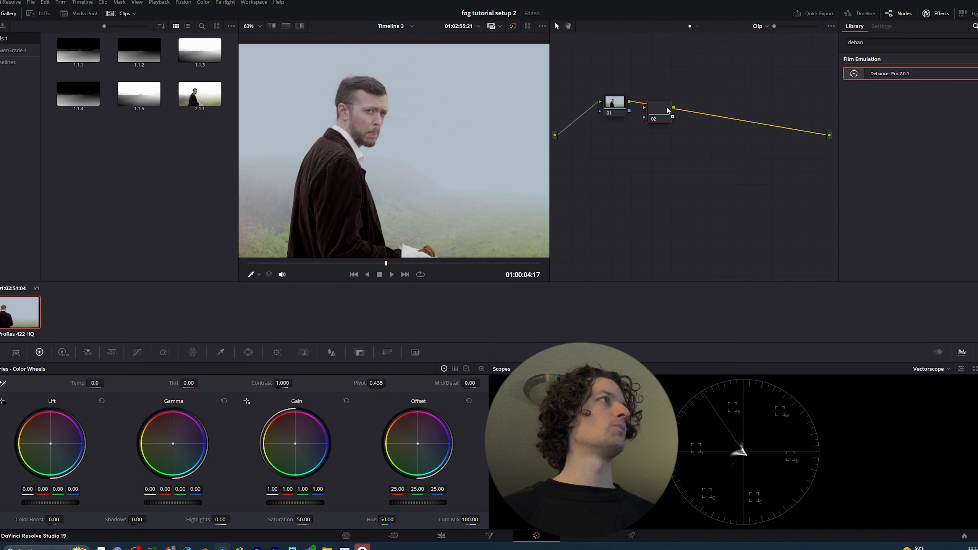
Insert a third corrector node after node 02 and apply Dehancer Pro 7.0.1 to it
right_click(695, 165)
mouse_move(712, 183)
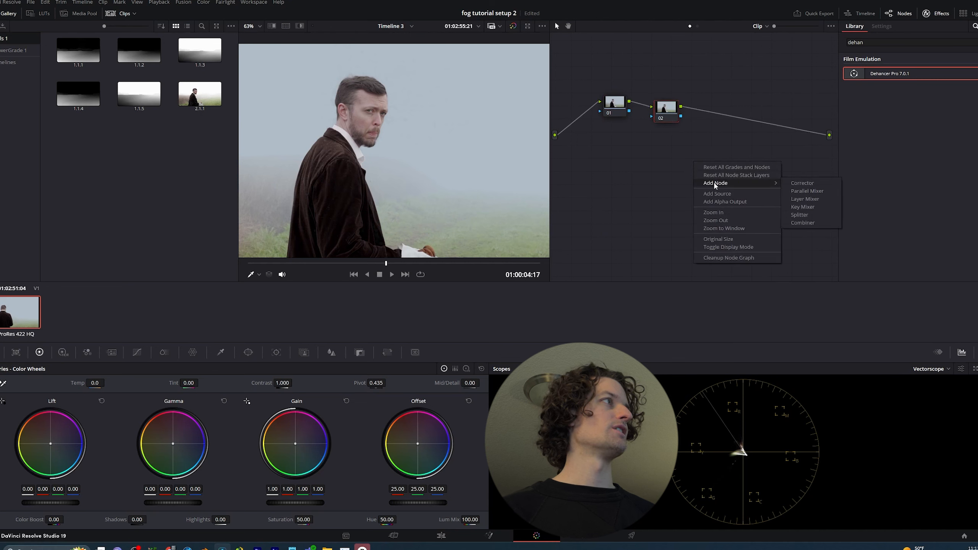
click(804, 187)
drag(690, 166, 731, 110)
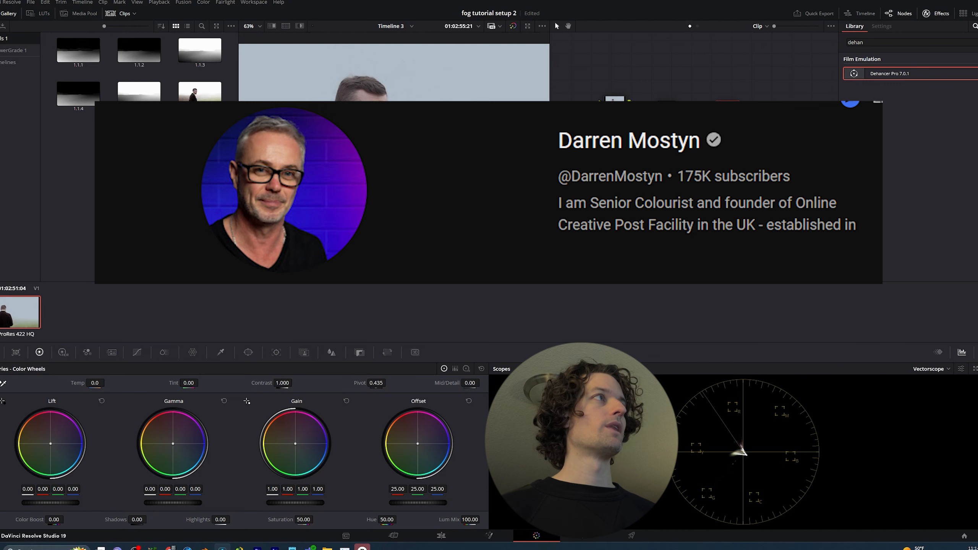
drag(890, 77, 735, 112)
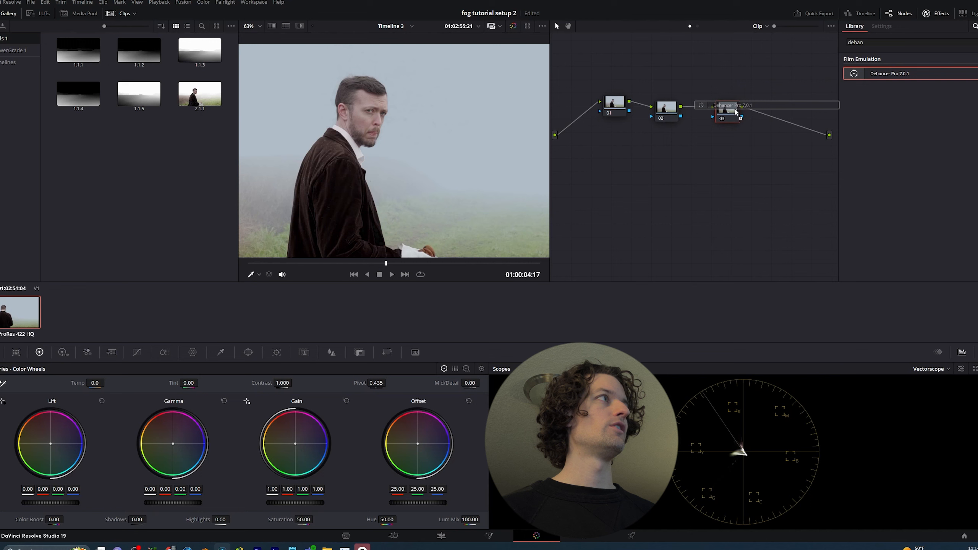
Apply the Dehancer Pro 7.0.1 film emulation to node 03
drag(735, 111, 735, 112)
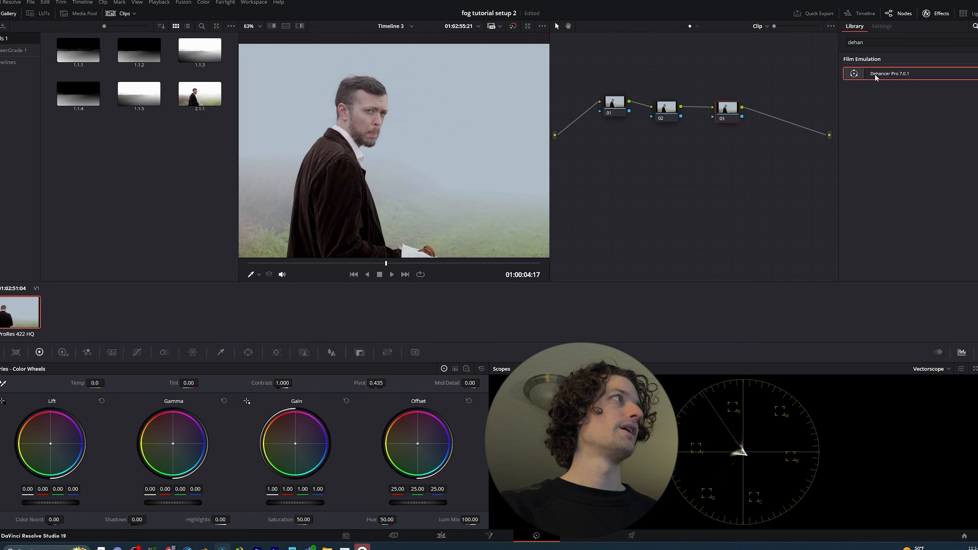
drag(876, 77, 739, 111)
scroll(438, 191, down, 2)
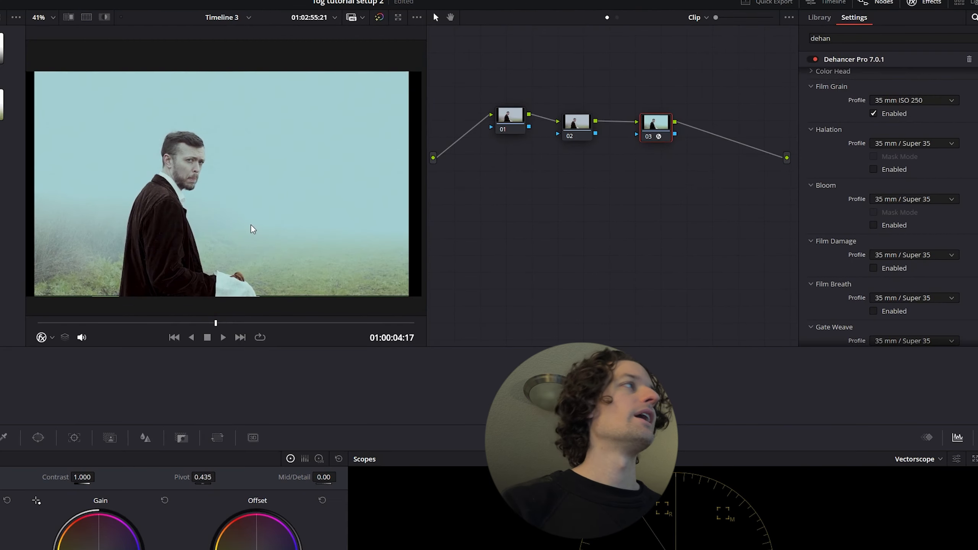
Enable Halation and Bloom in node 03's Dehancer settings, keeping the 35 mm / Super 35 profiles
scroll(427, 175, up, 3)
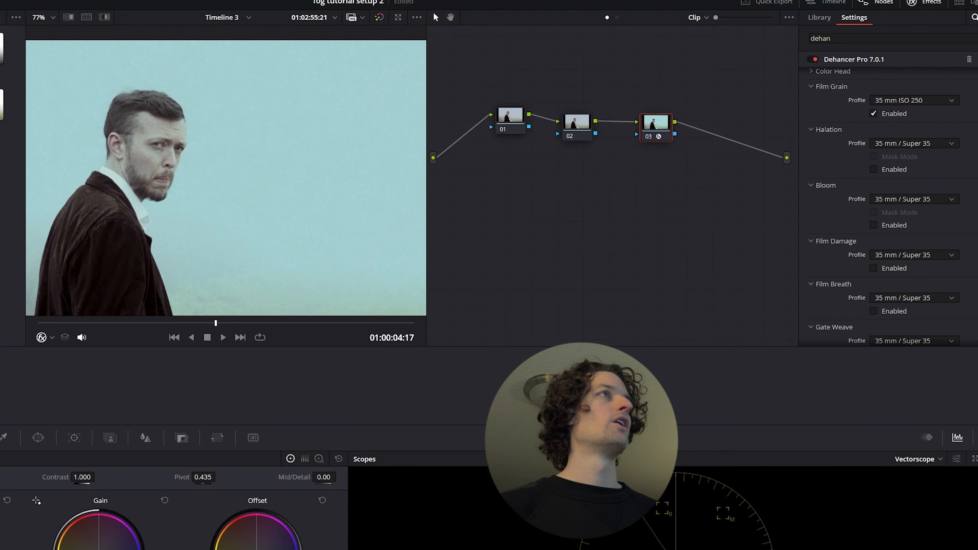
scroll(886, 205, up, 1)
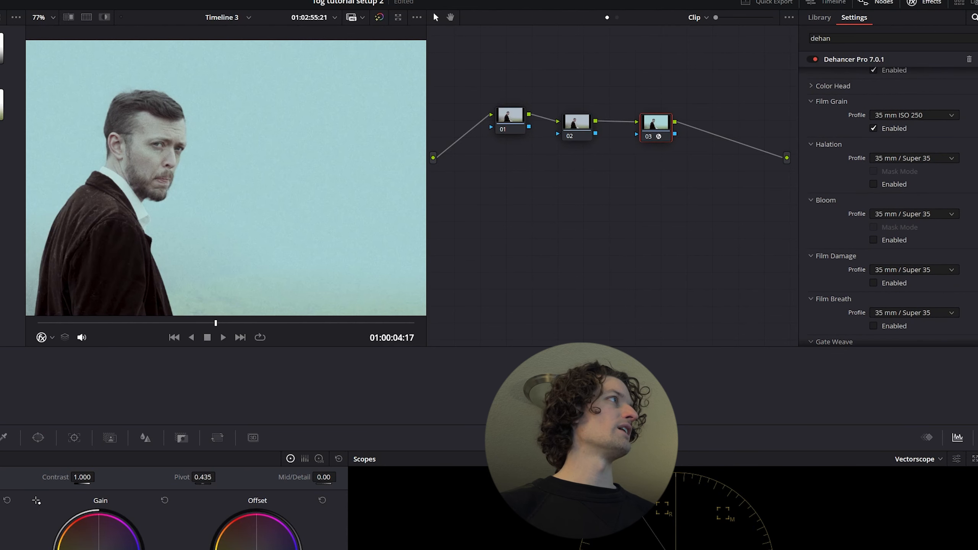
click(874, 185)
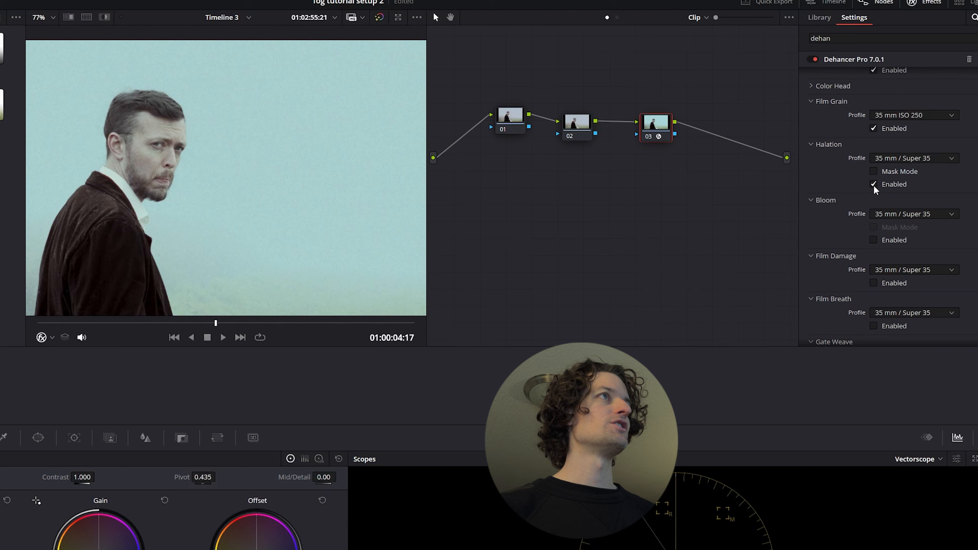
click(872, 240)
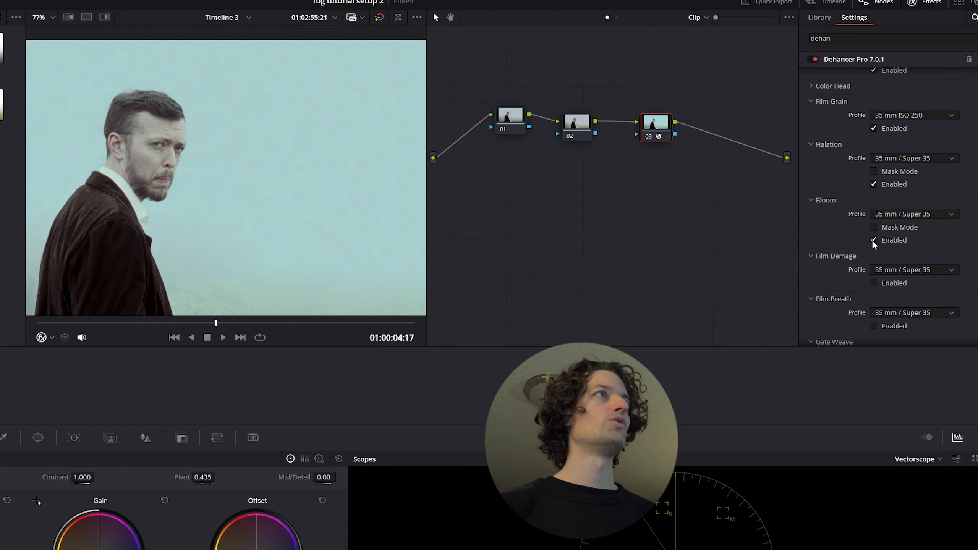
Raise the Dehancer film Push/Pull to 2.000 with the Kodak Vision3 250D profile
scroll(966, 193, up, 10)
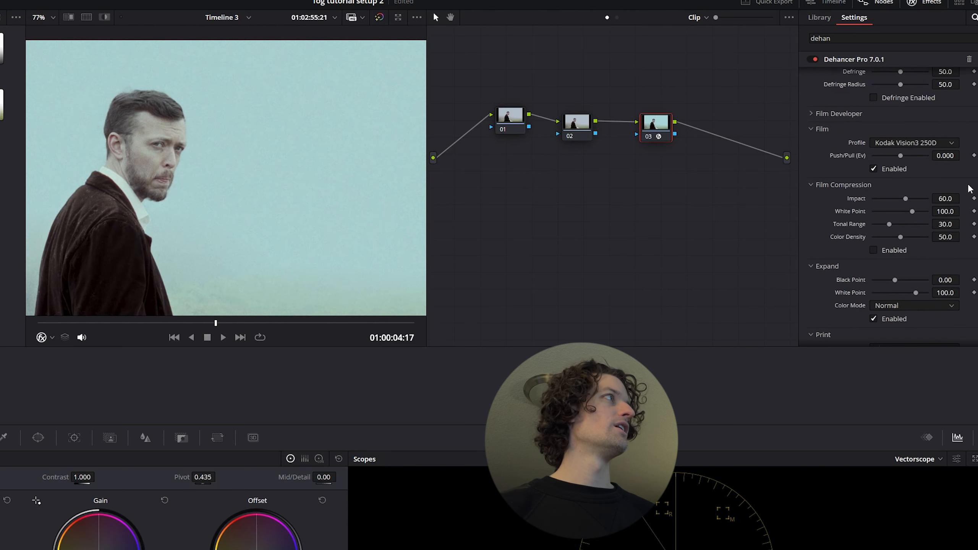
scroll(973, 228, down, 2)
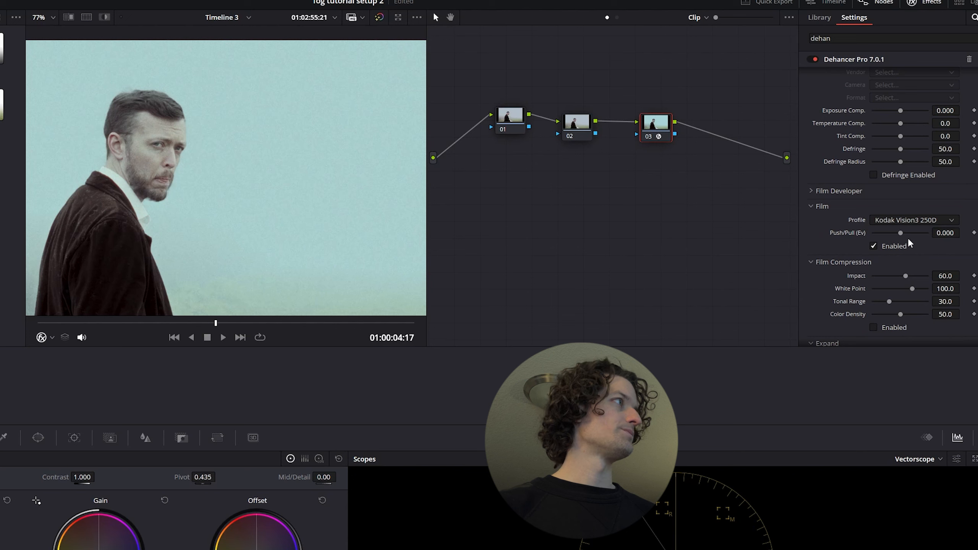
drag(900, 233, 944, 232)
scroll(294, 231, down, 4)
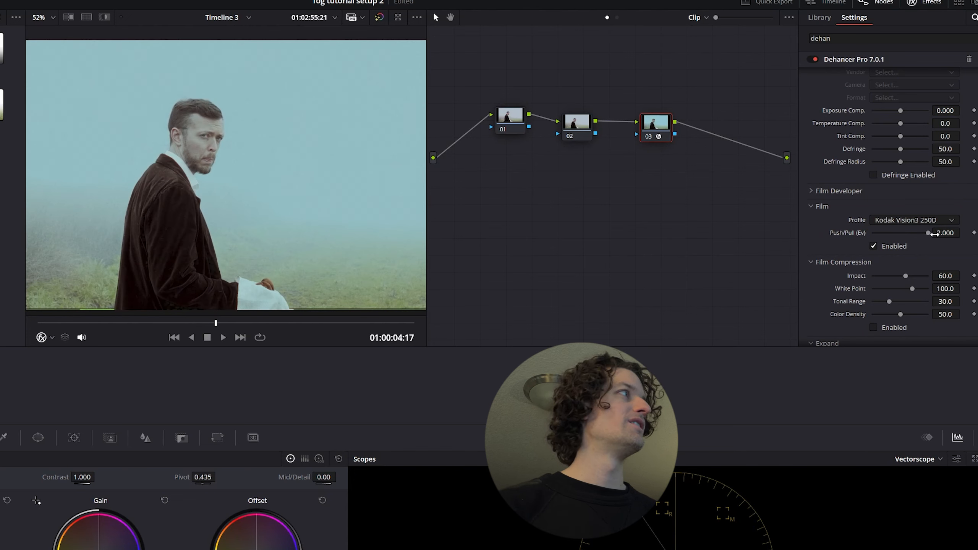
drag(927, 232, 949, 224)
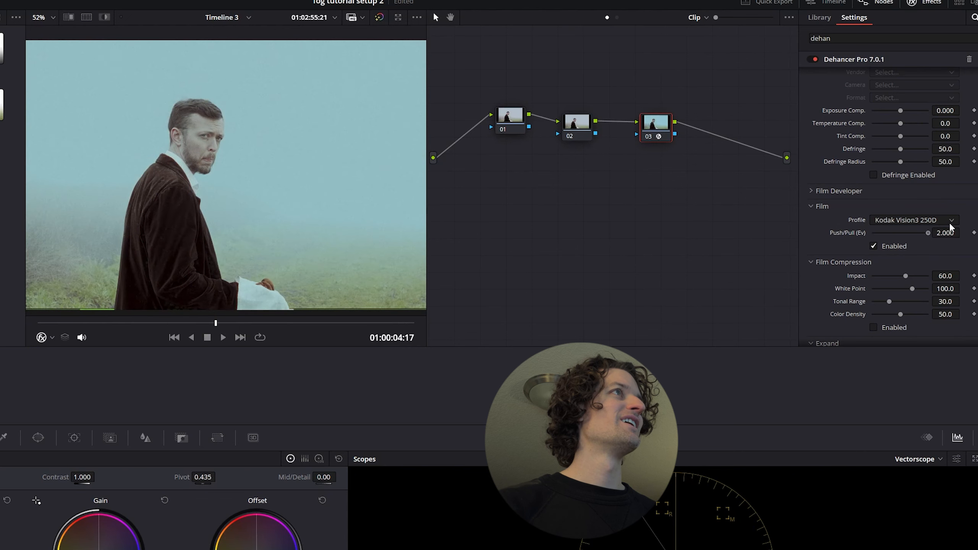
Change the Dehancer film profile to Fujicolor Pro 400H and set its Push/Pull to about 1.010
click(920, 220)
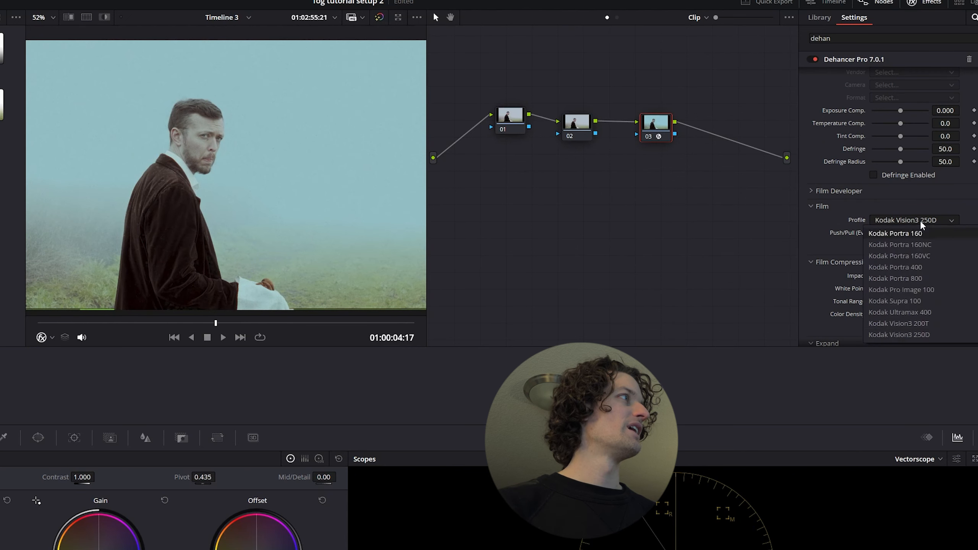
scroll(915, 268, up, 3)
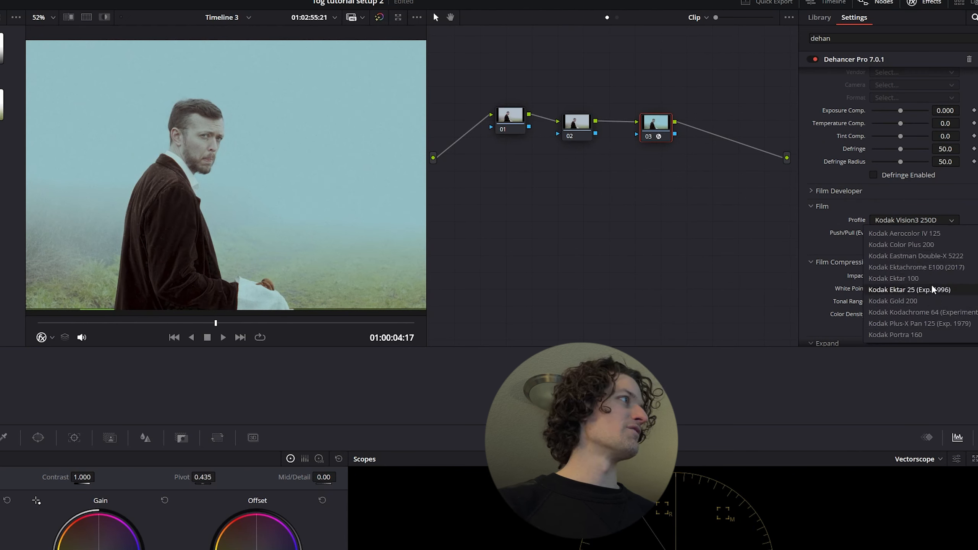
scroll(914, 305, up, 4)
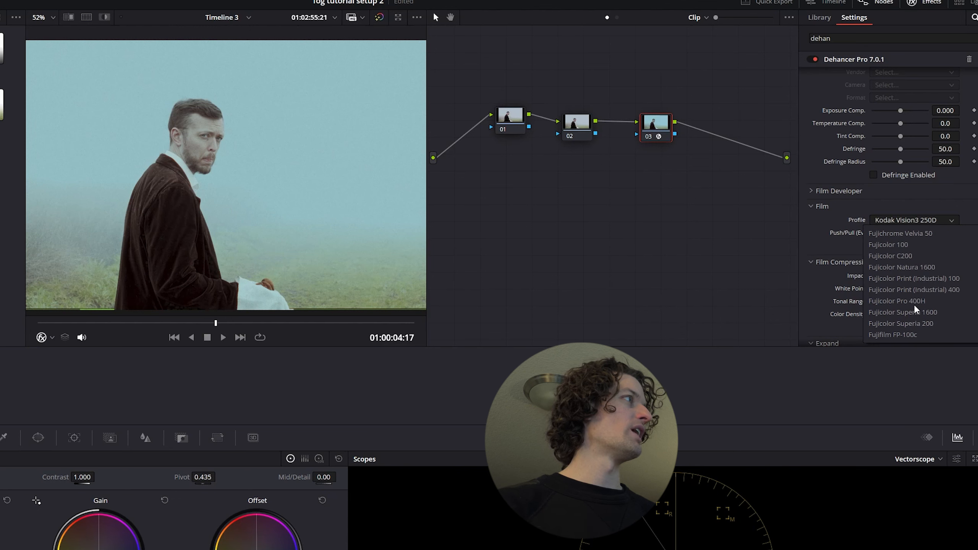
click(916, 302)
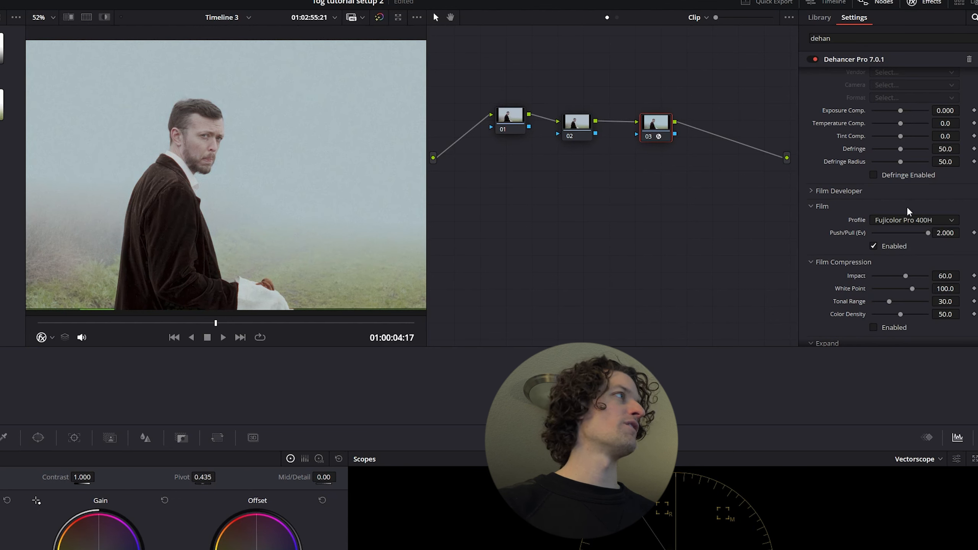
drag(928, 231, 860, 234)
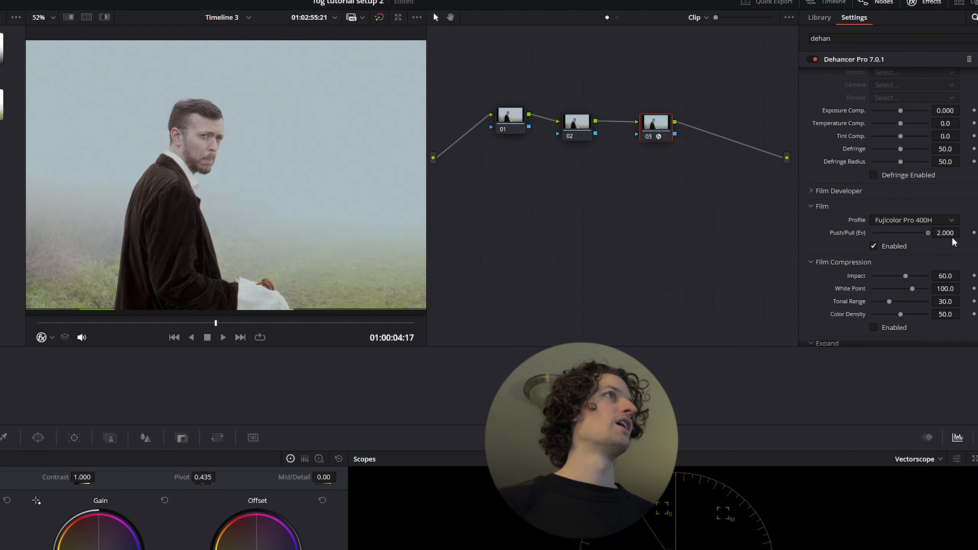
mouse_move(928, 233)
mouse_down()
mouse_move(881, 239)
mouse_move(923, 245)
mouse_move(898, 235)
mouse_move(914, 237)
mouse_up()
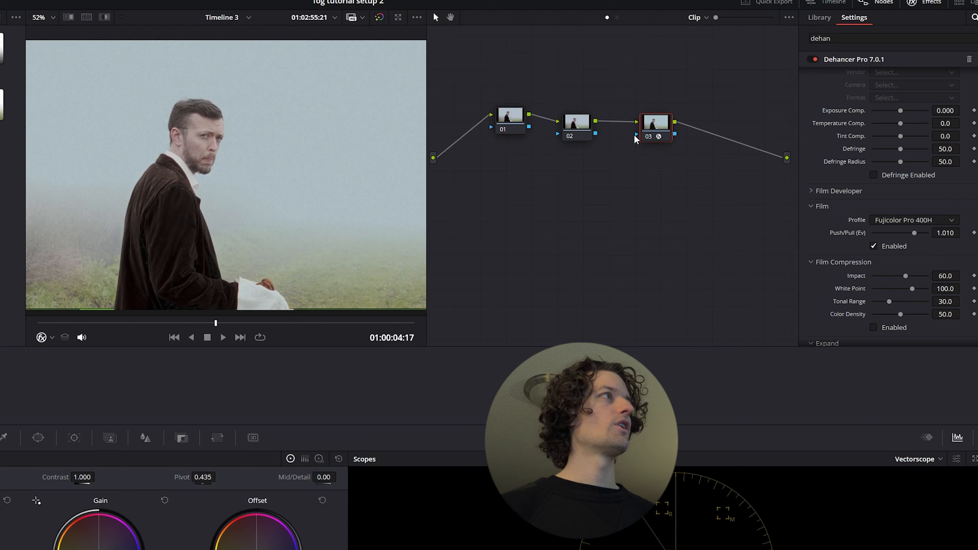
On node 01, try a lower gain, reset it, try a gamma of -0.03, and reset the gamma
drag(547, 186, 558, 200)
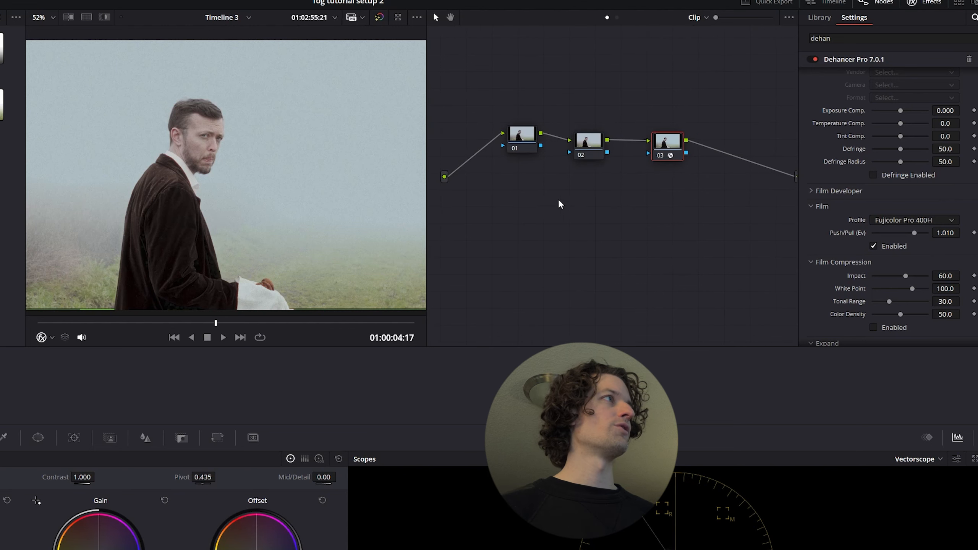
click(526, 136)
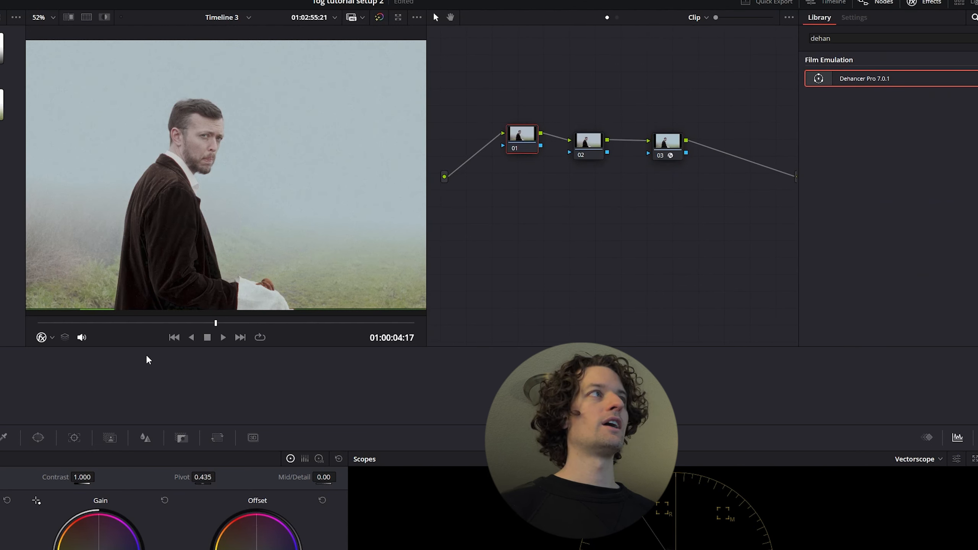
drag(516, 142, 507, 149)
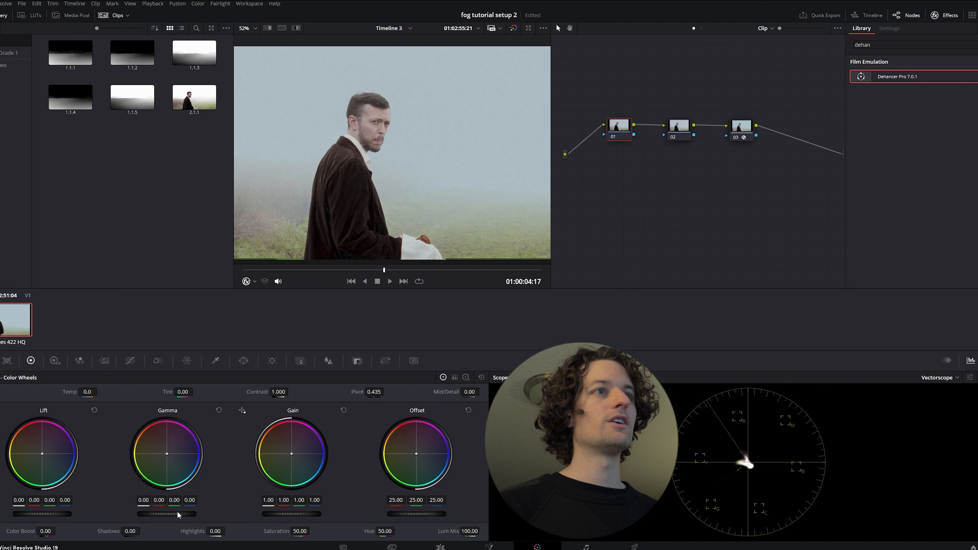
drag(288, 514, 280, 514)
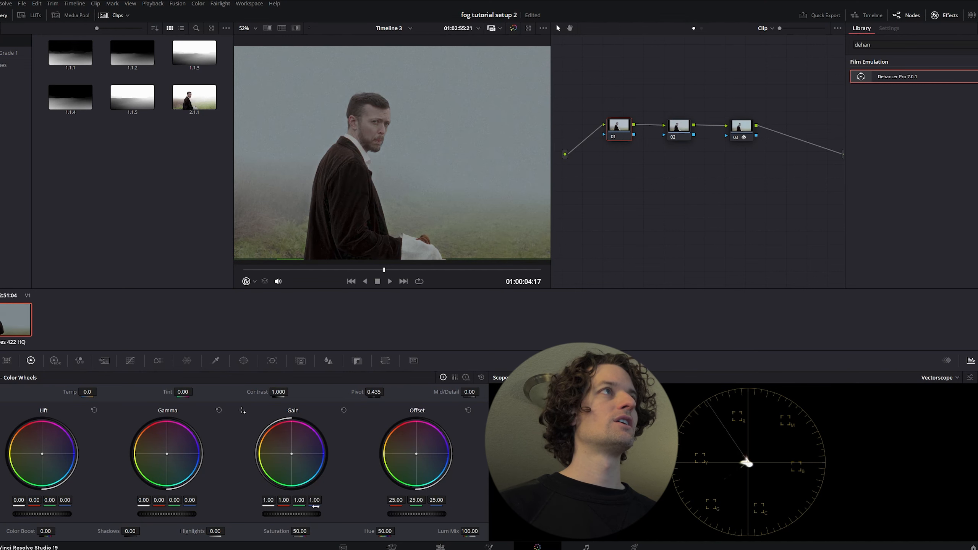
click(343, 411)
drag(167, 514, 166, 514)
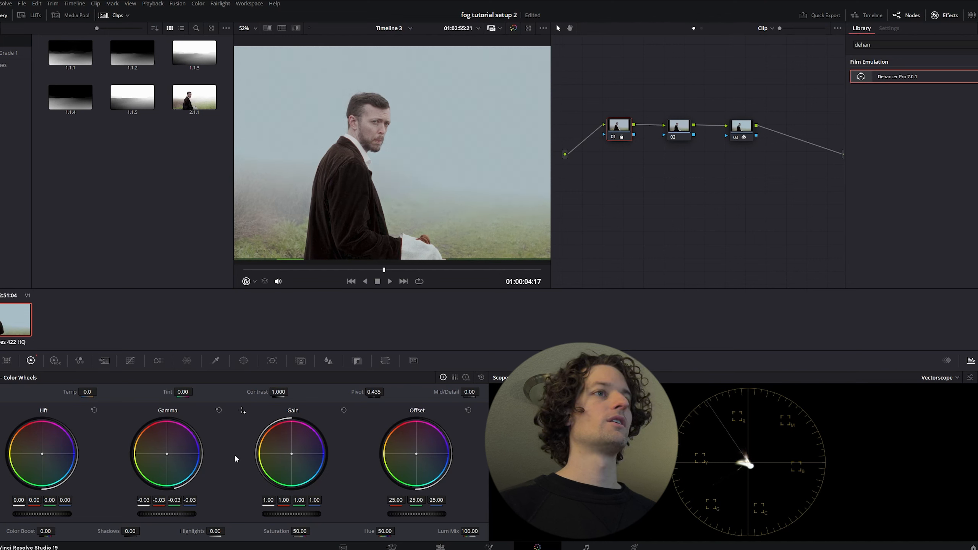
click(219, 411)
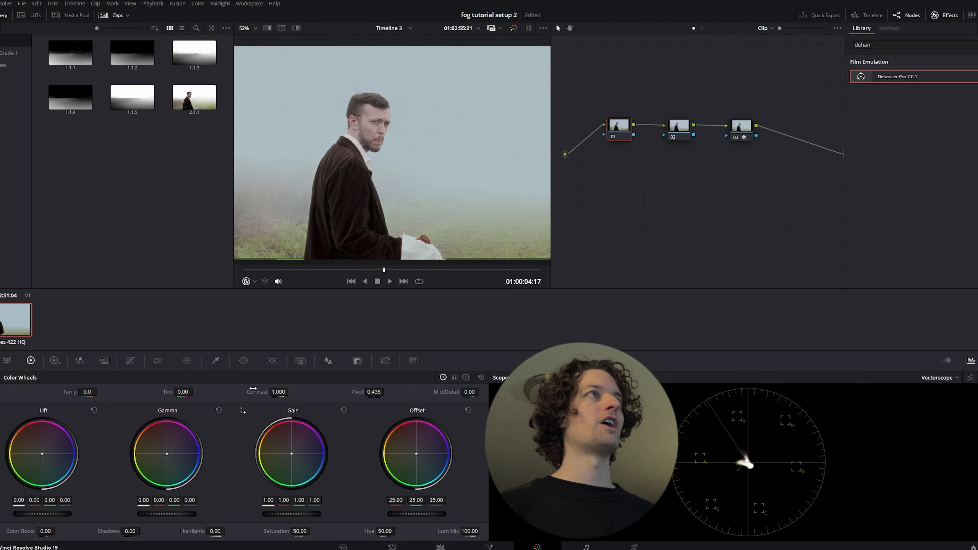
Set the Dehancer print profile on node 03 to Fujifilm 3513 Print film
click(743, 135)
scroll(856, 219, down, 6)
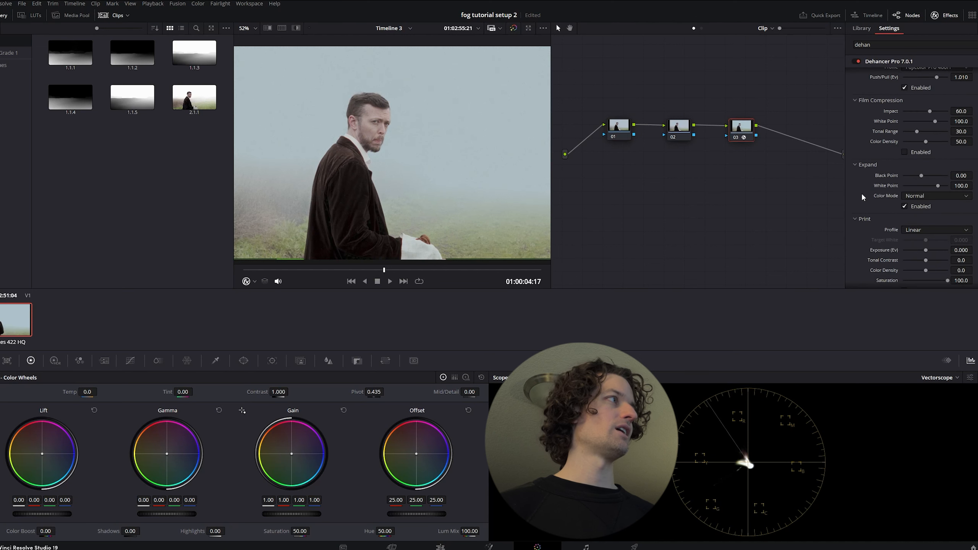
click(916, 206)
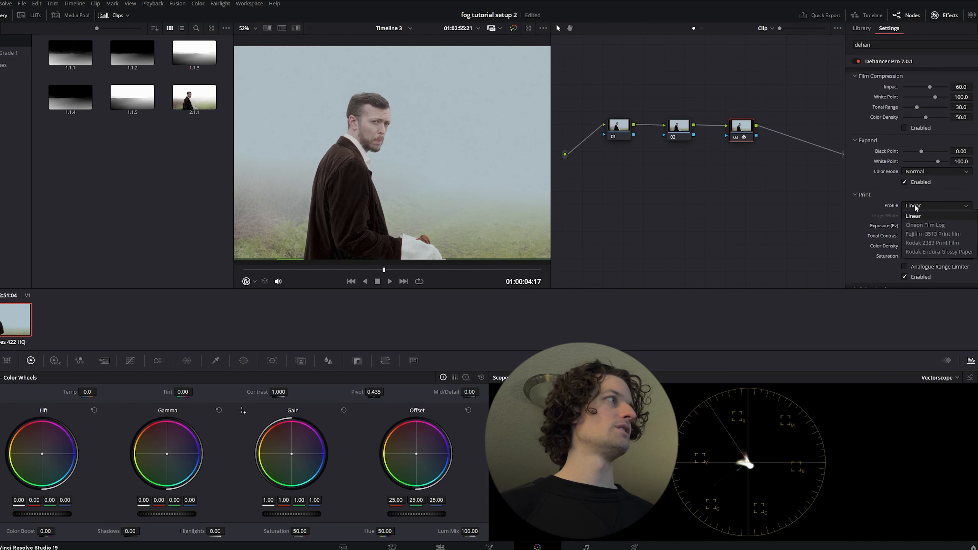
click(934, 233)
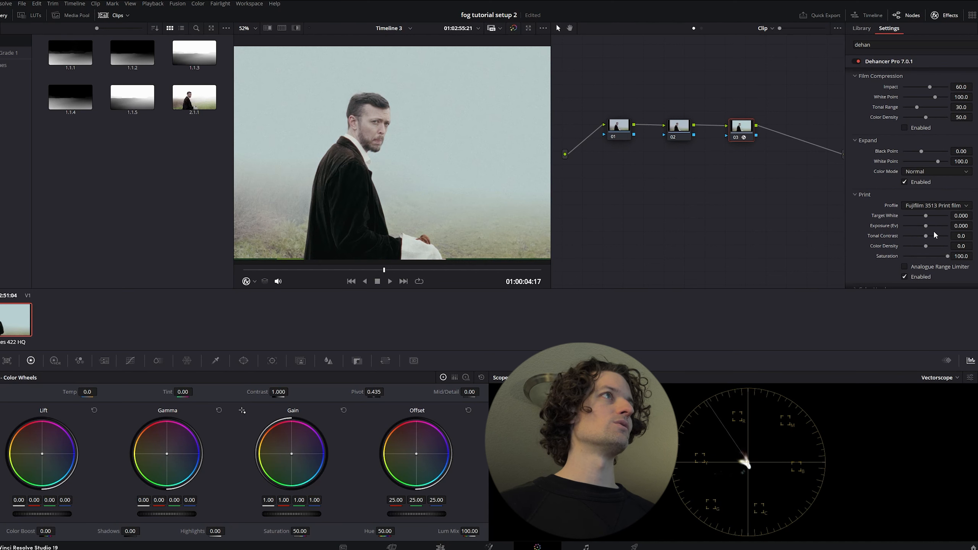
Compare the Kodak 2383 Print Film, Kodak Endura Glossy Paper and Cineon Film Log print profiles, and return to Fujifilm 3513 Print film
click(930, 207)
click(928, 243)
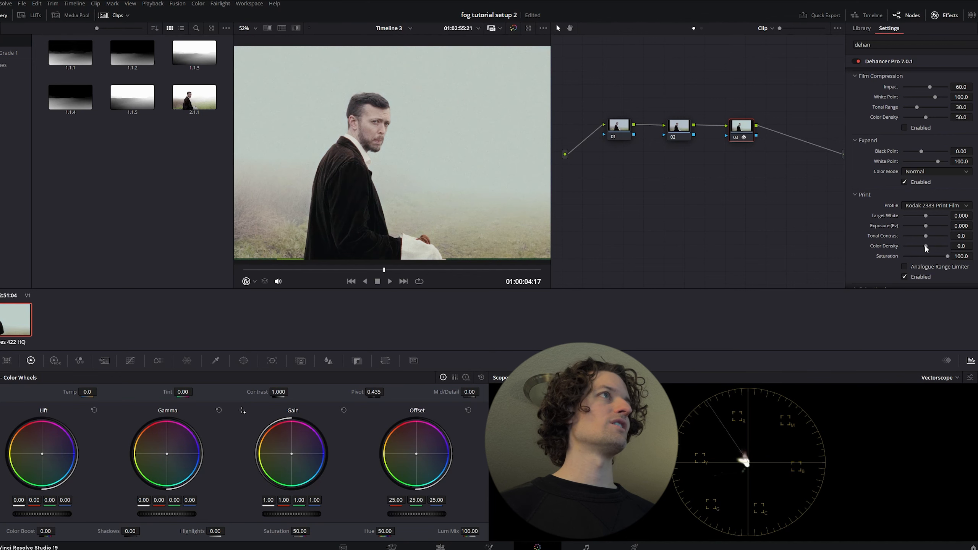
click(934, 207)
click(939, 251)
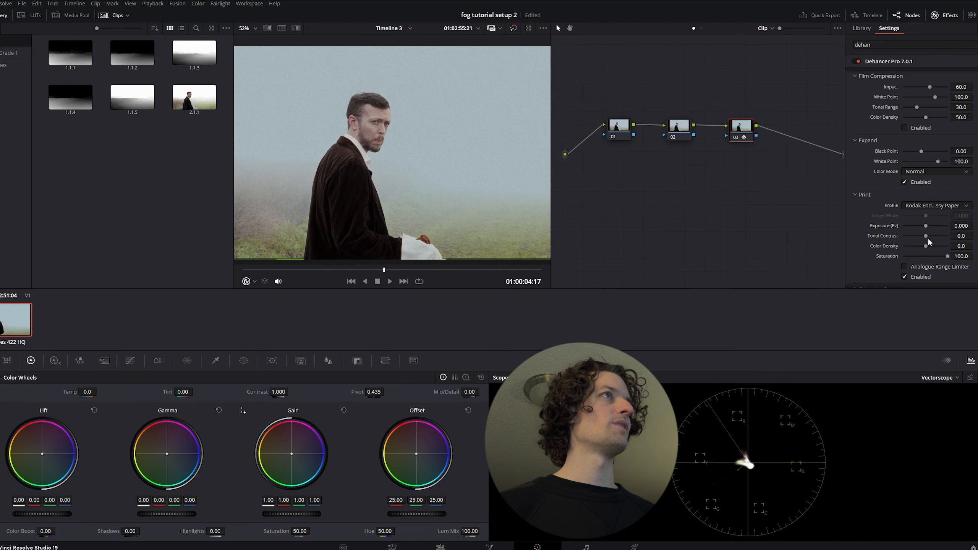
click(926, 205)
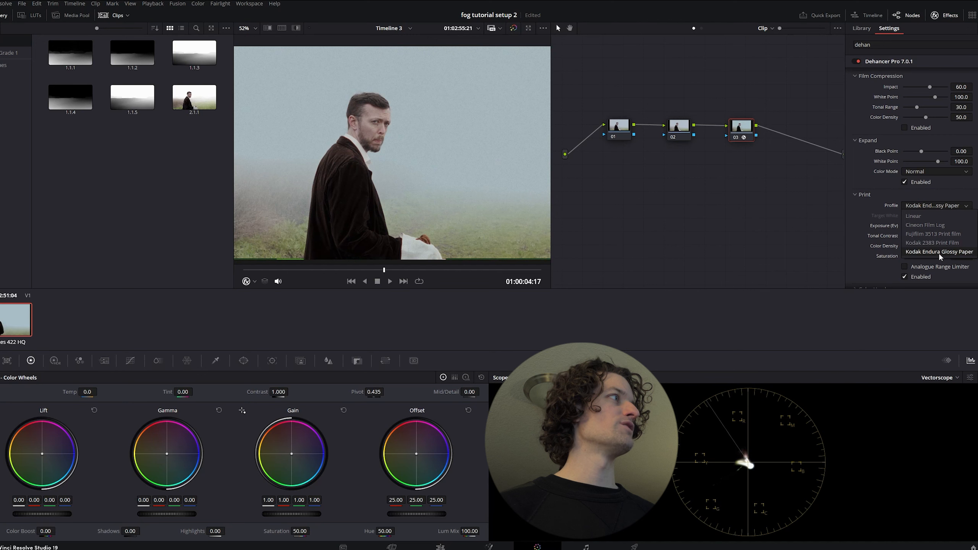
click(940, 225)
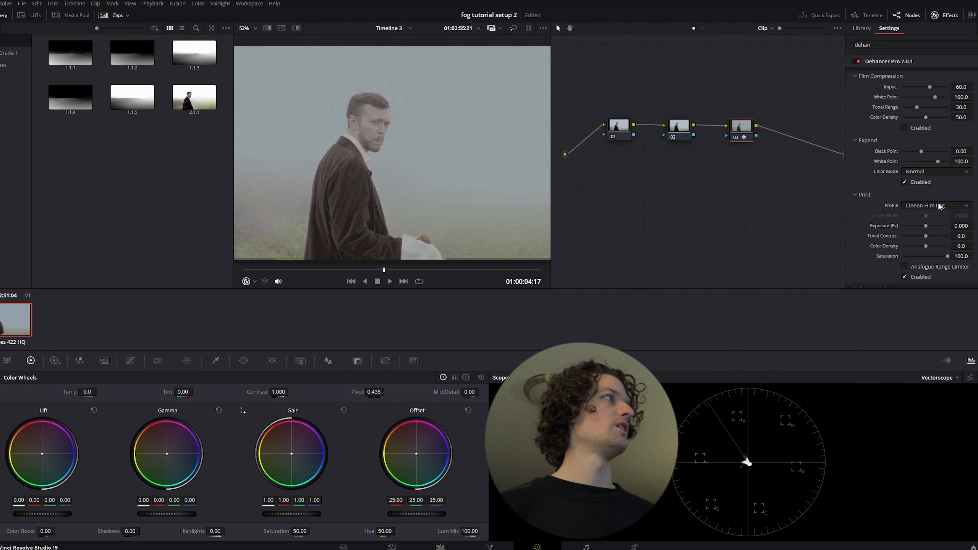
click(940, 207)
click(933, 234)
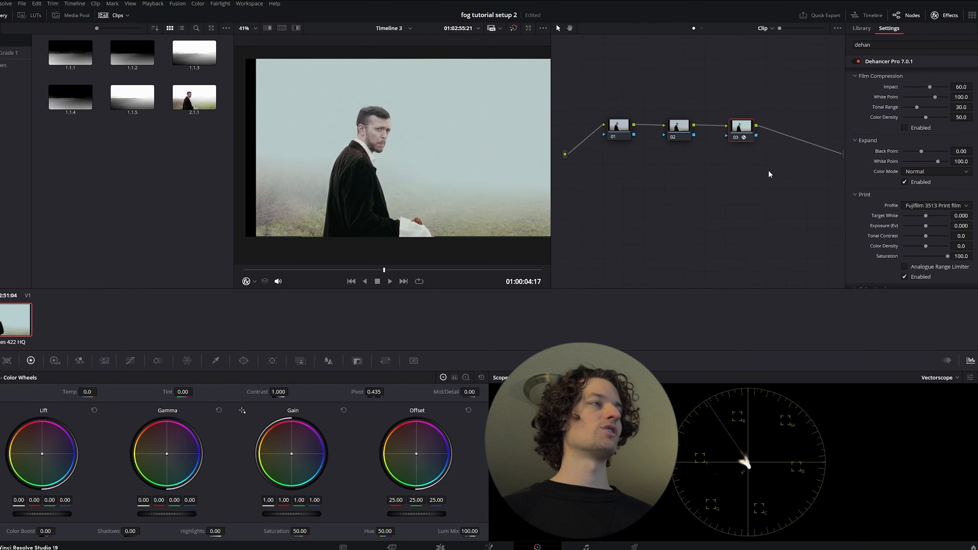
Lower the gamma on node 01 to -0.01
scroll(308, 138, up, 5)
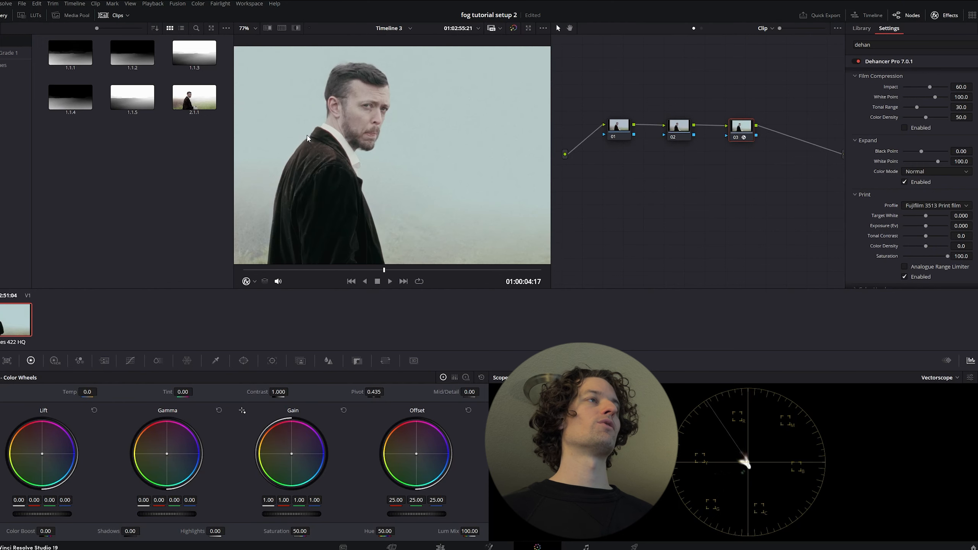
scroll(385, 179, up, 4)
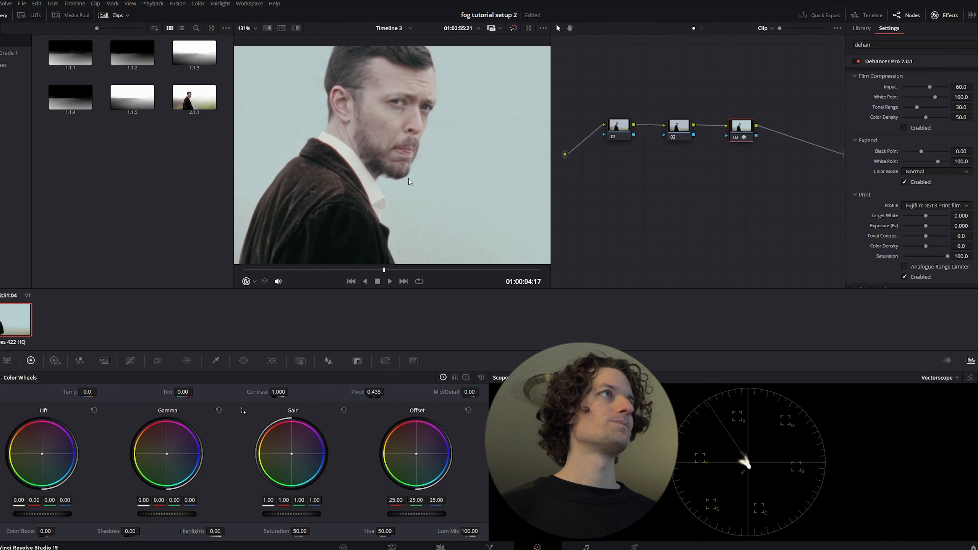
scroll(410, 182, down, 3)
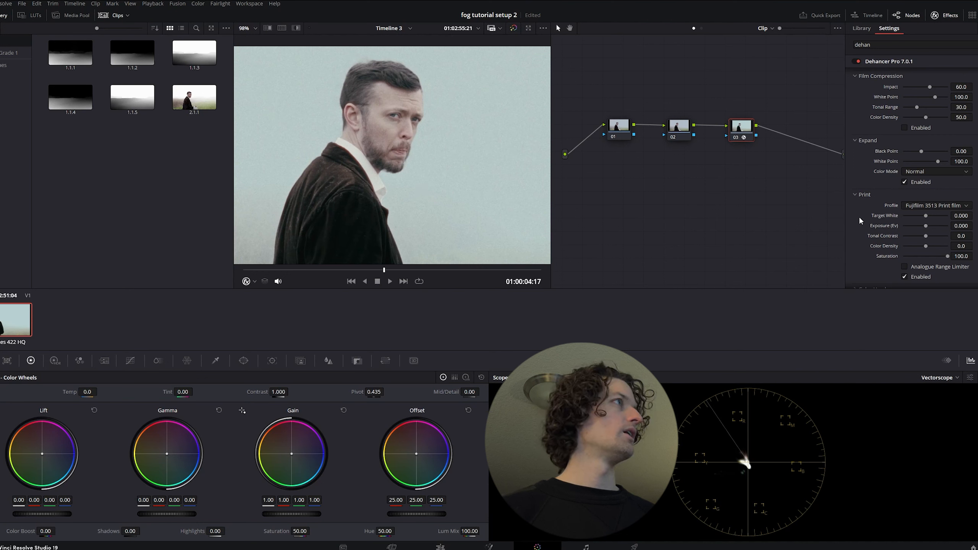
click(626, 135)
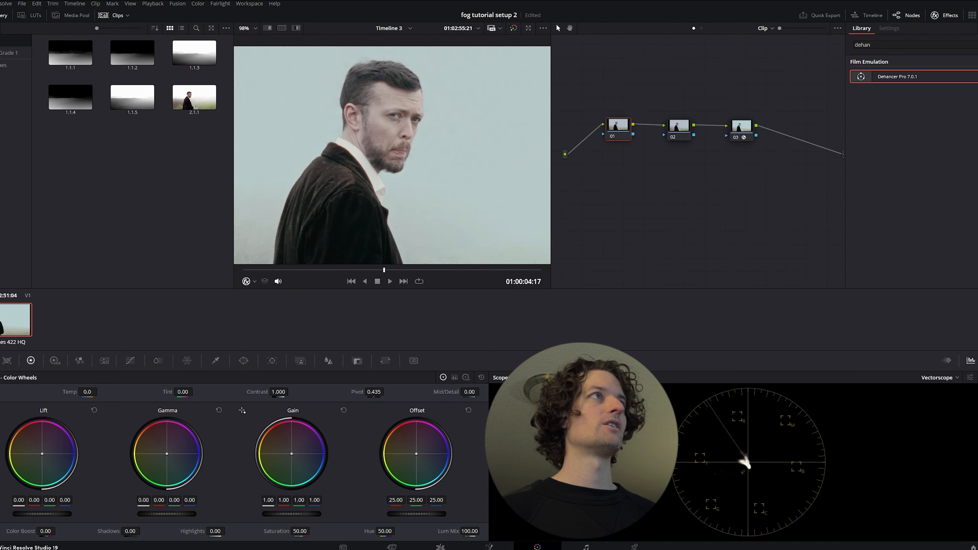
drag(166, 514, 163, 513)
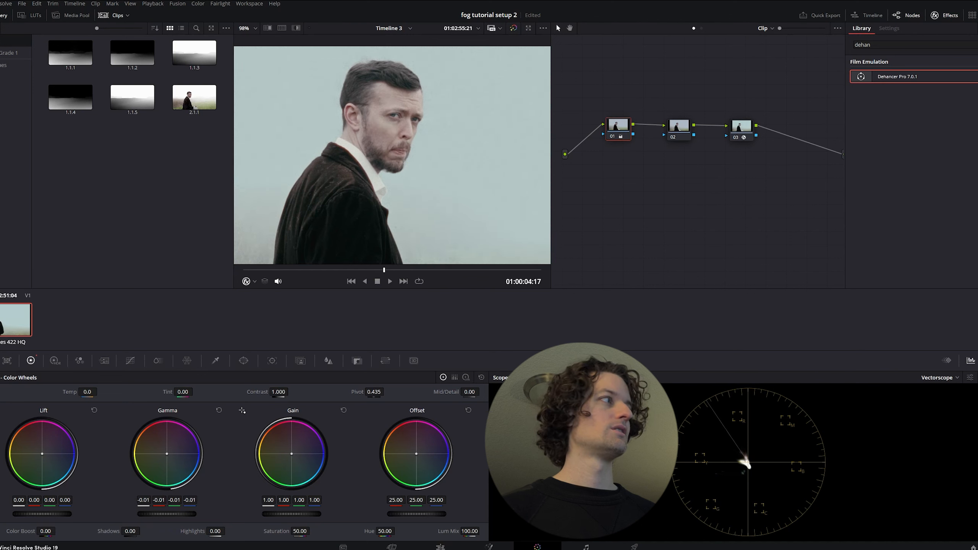
Switch the scope to Parade and lower node 01's lift to -0.02 and its gain to 0.97
click(939, 377)
click(940, 389)
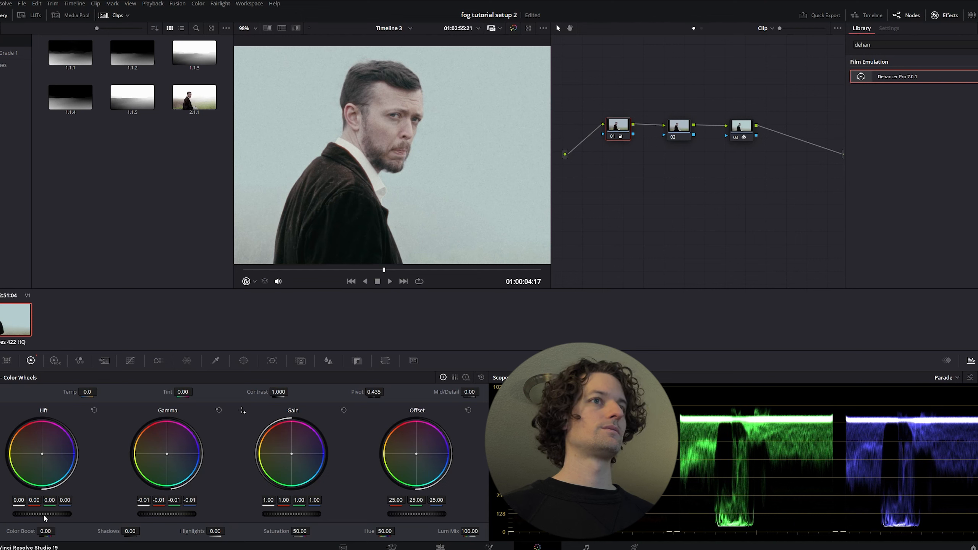
drag(45, 515, 23, 515)
scroll(335, 178, down, 5)
scroll(334, 178, down, 2)
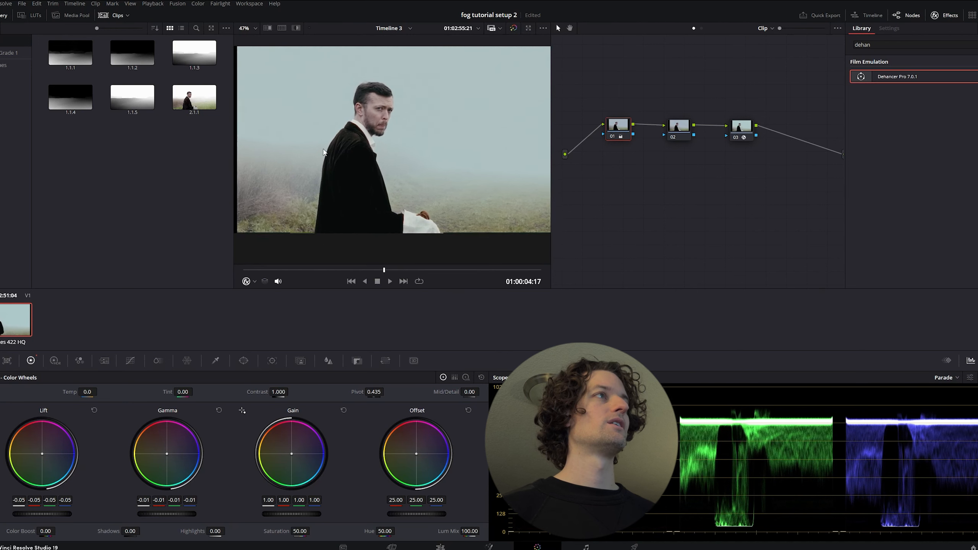
scroll(303, 174, up, 3)
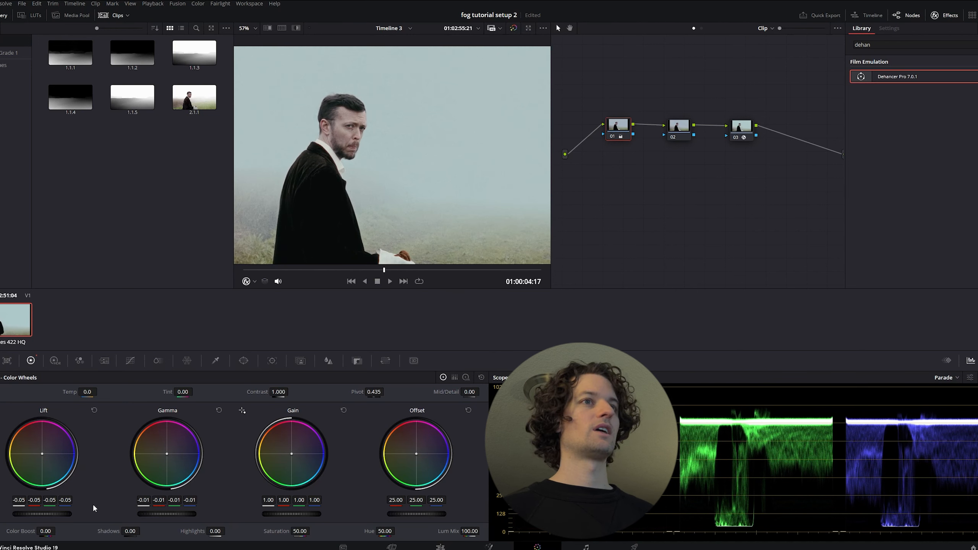
drag(33, 515, 46, 515)
drag(312, 518, 304, 518)
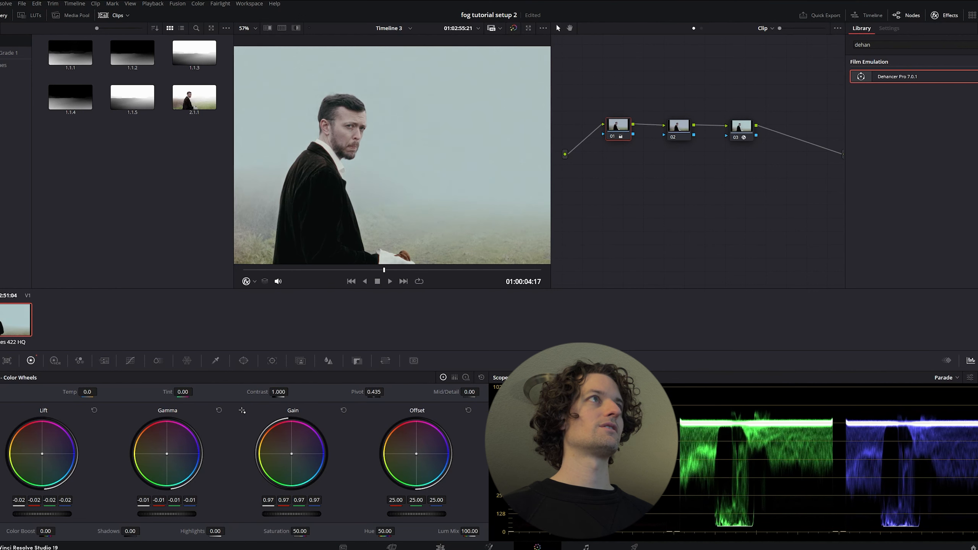
scroll(467, 184, down, 2)
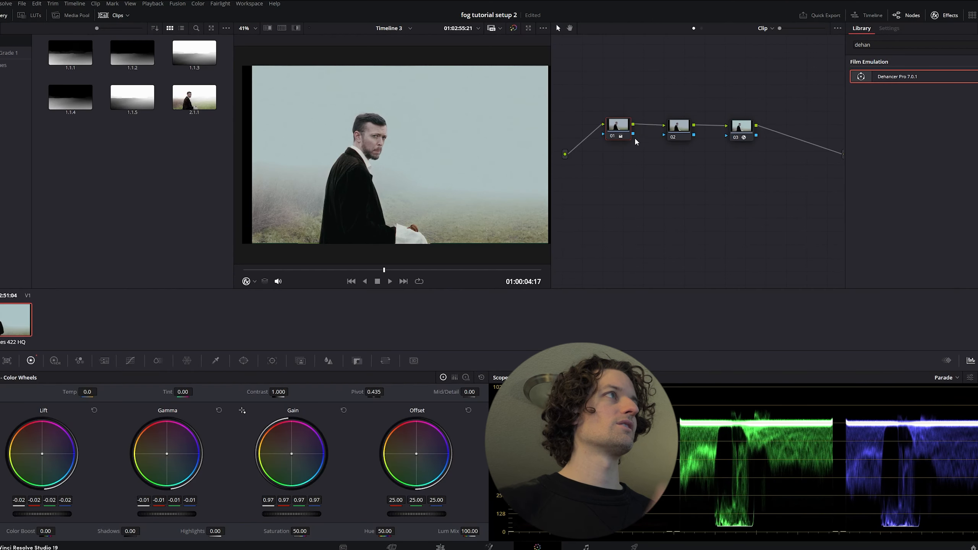
On node 02, nudge blue gain to 1.01 and warm the gamma with red at 0.01 and blue at -0.01
click(679, 129)
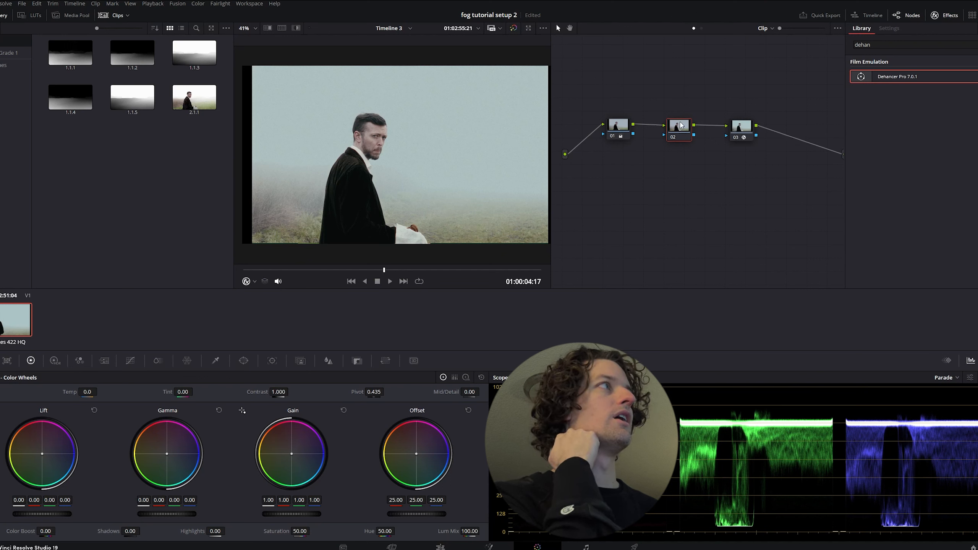
drag(679, 128, 672, 132)
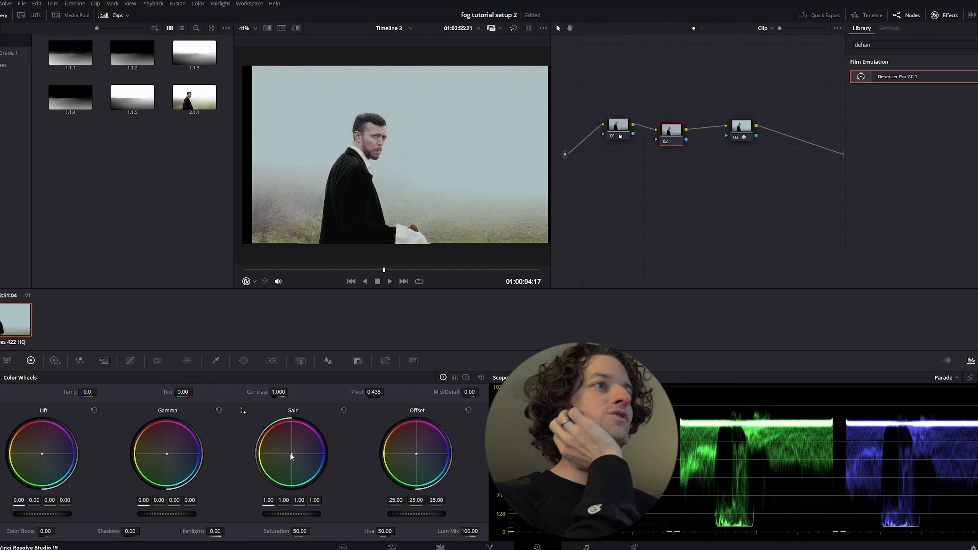
drag(292, 455, 291, 454)
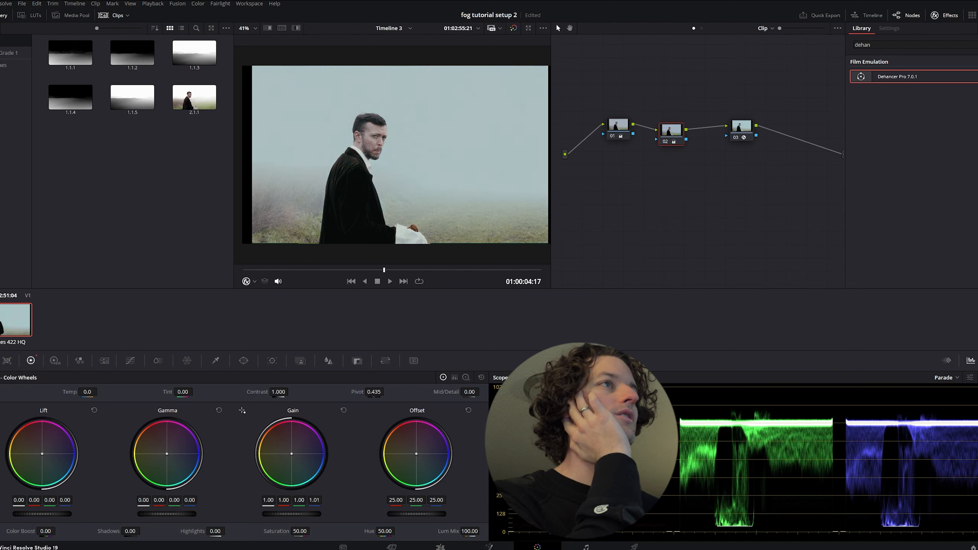
drag(166, 453, 166, 453)
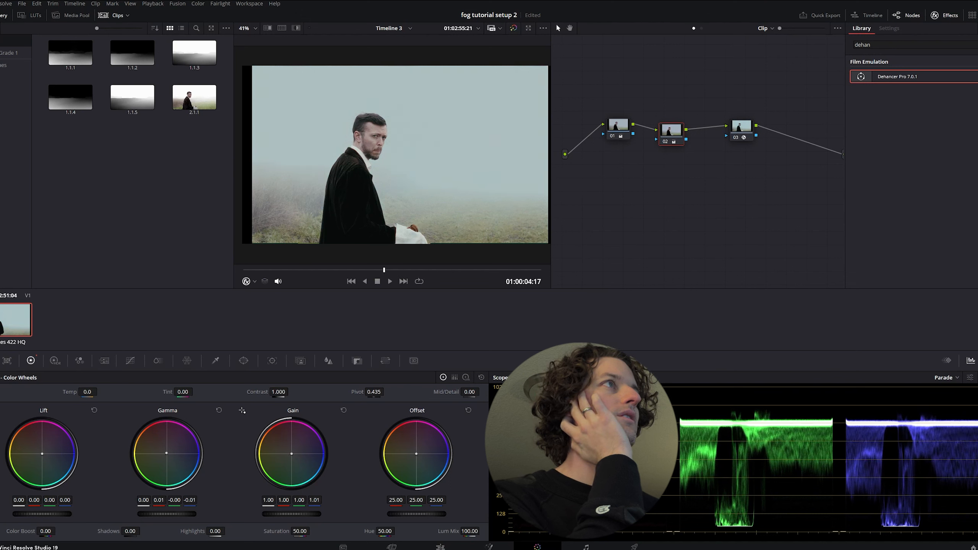
Switch the scope to Vectorscope and sample the man's face with the qualifier picker to check his skin against the skin tone indicator
click(943, 378)
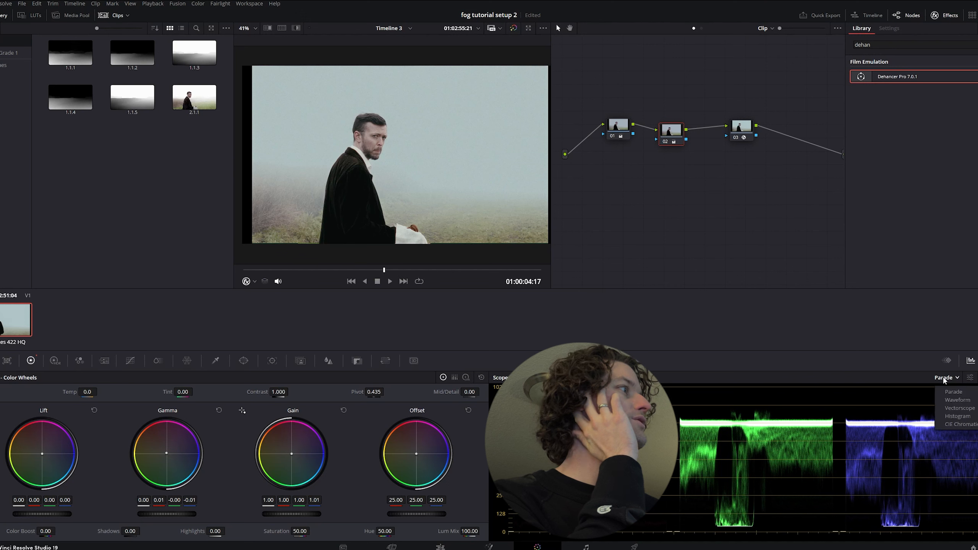
click(956, 409)
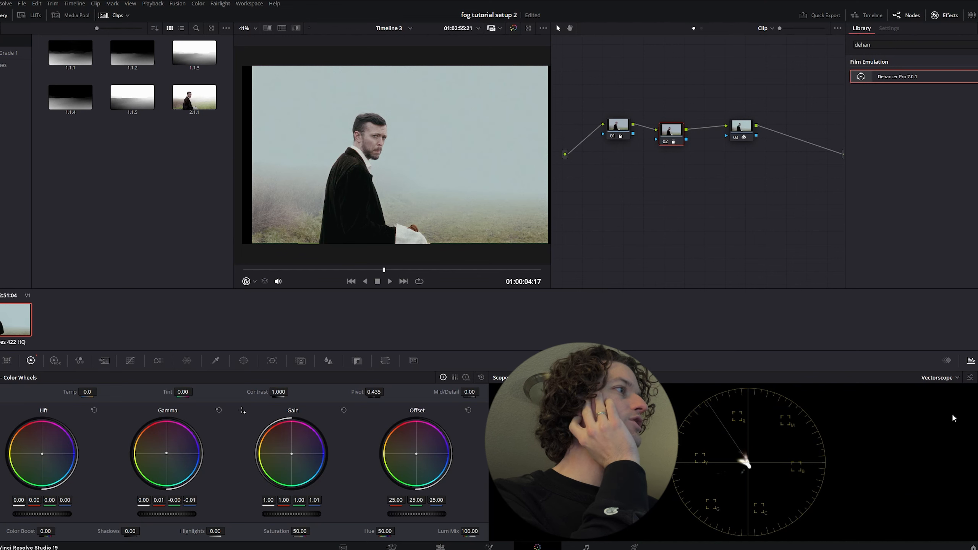
click(970, 377)
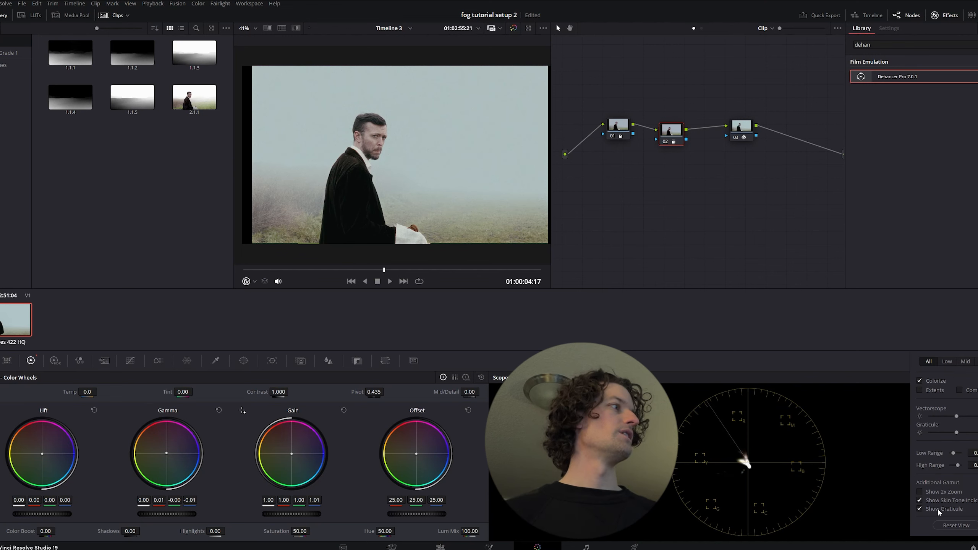
click(747, 459)
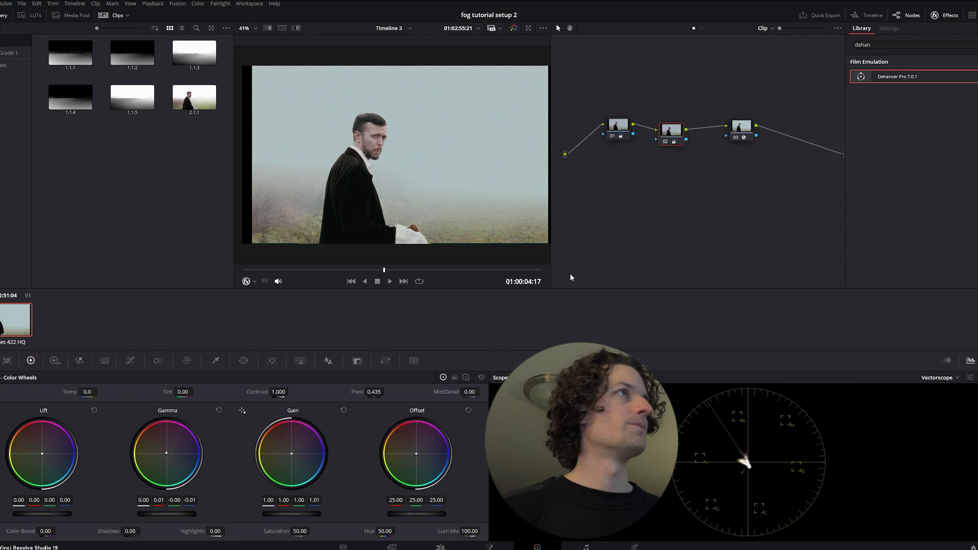
click(215, 360)
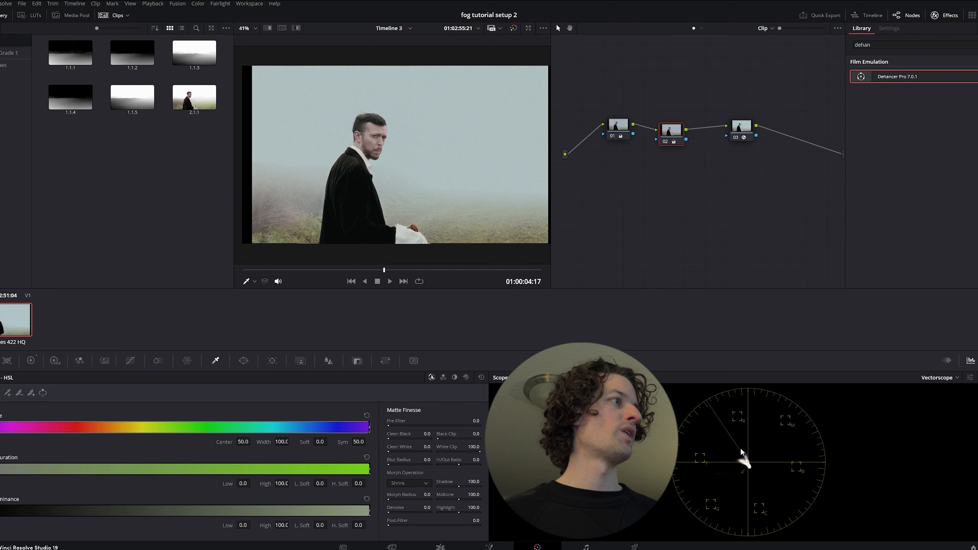
scroll(372, 128, up, 5)
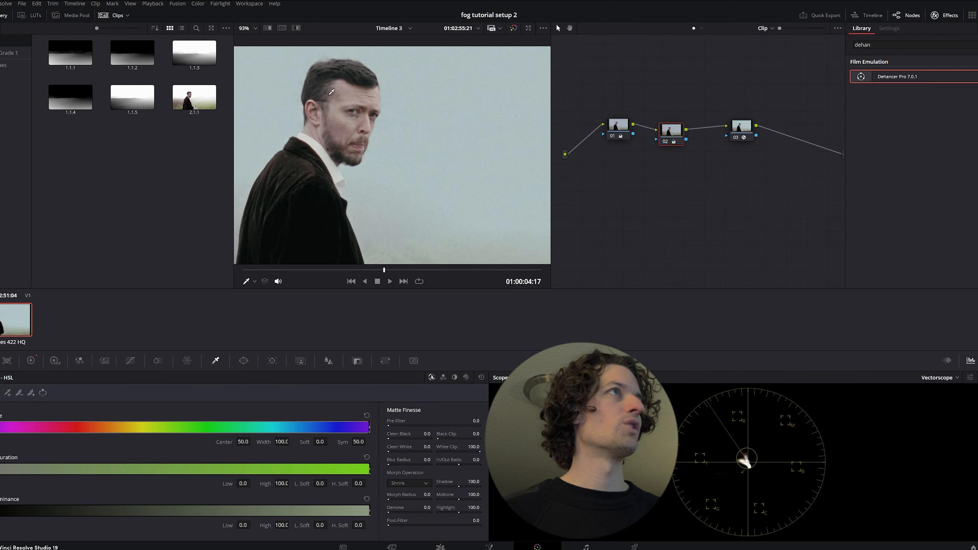
click(31, 361)
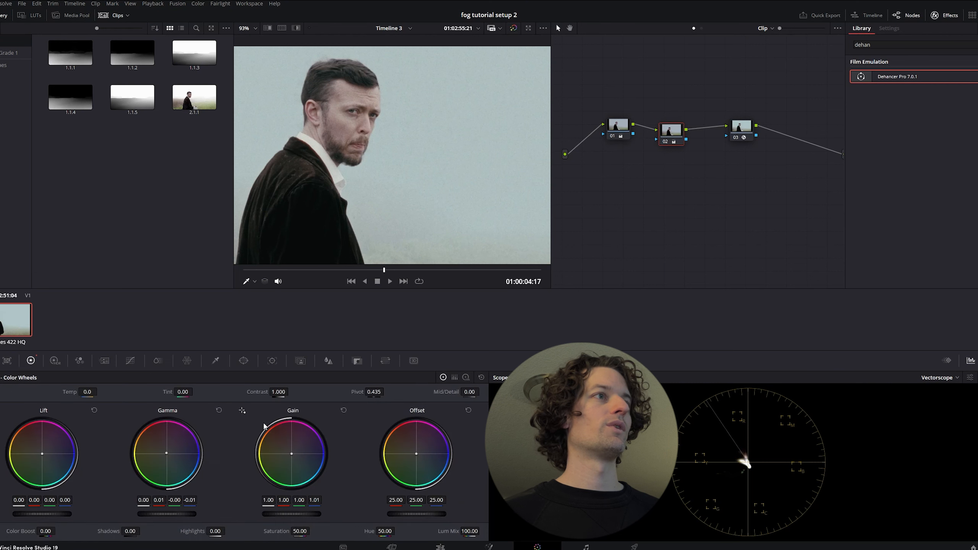
Add a corrector node and insert it between node 02 and the Dehancer node
right_click(701, 170)
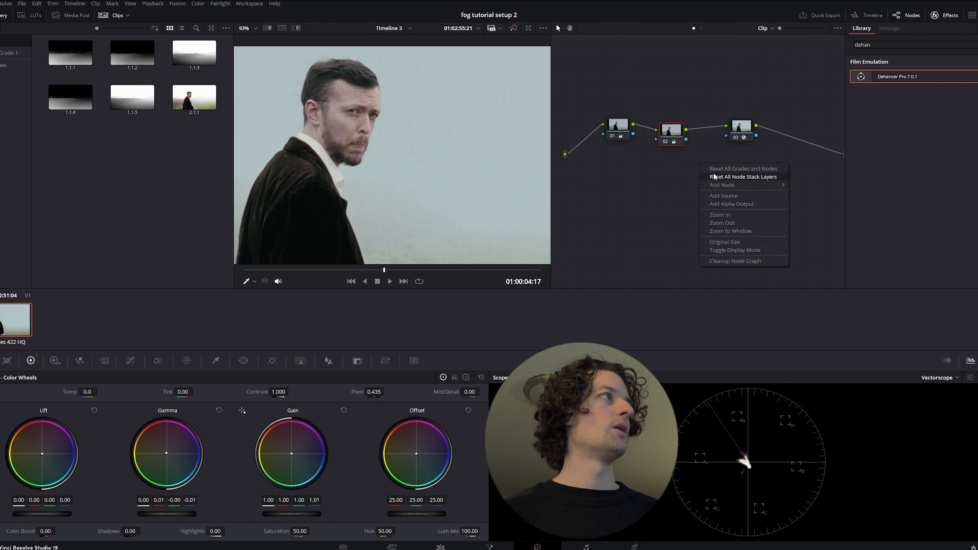
click(813, 186)
drag(699, 166, 709, 128)
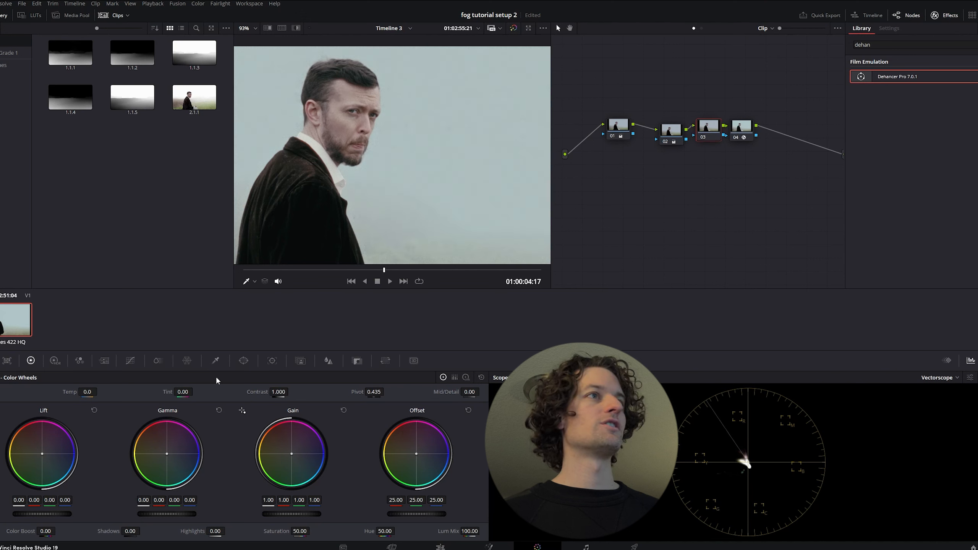
In node 03's Color Warper, set eight hue divisions and shift the face's skin tone to hue 0.95 and saturation 0.19
click(187, 361)
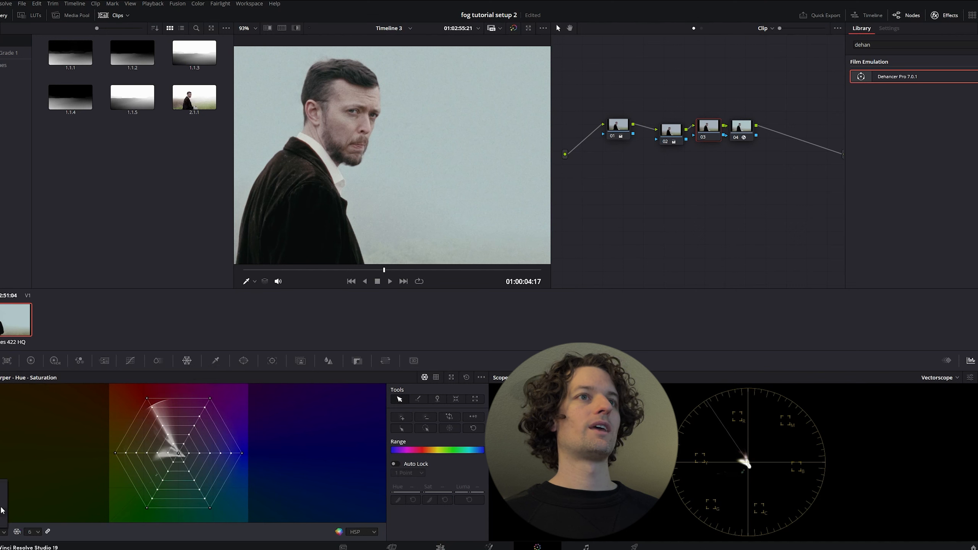
click(3, 496)
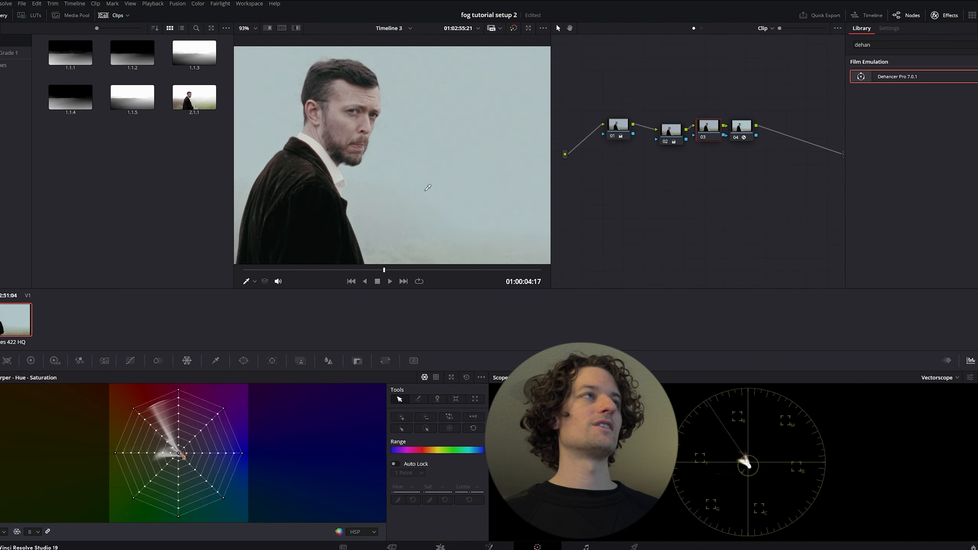
click(358, 120)
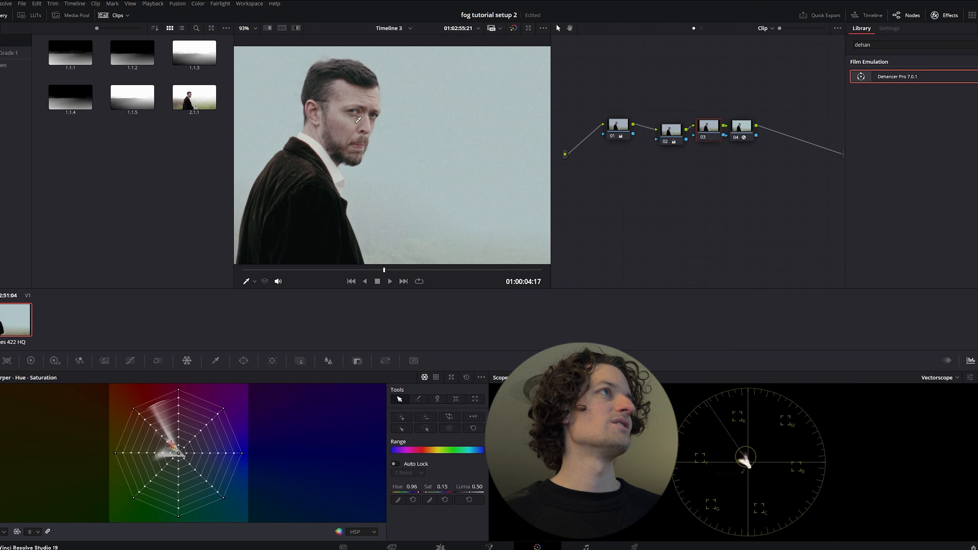
mouse_move(358, 120)
mouse_down()
mouse_move(375, 187)
mouse_move(408, 217)
mouse_move(392, 192)
mouse_move(405, 195)
mouse_move(351, 121)
mouse_up()
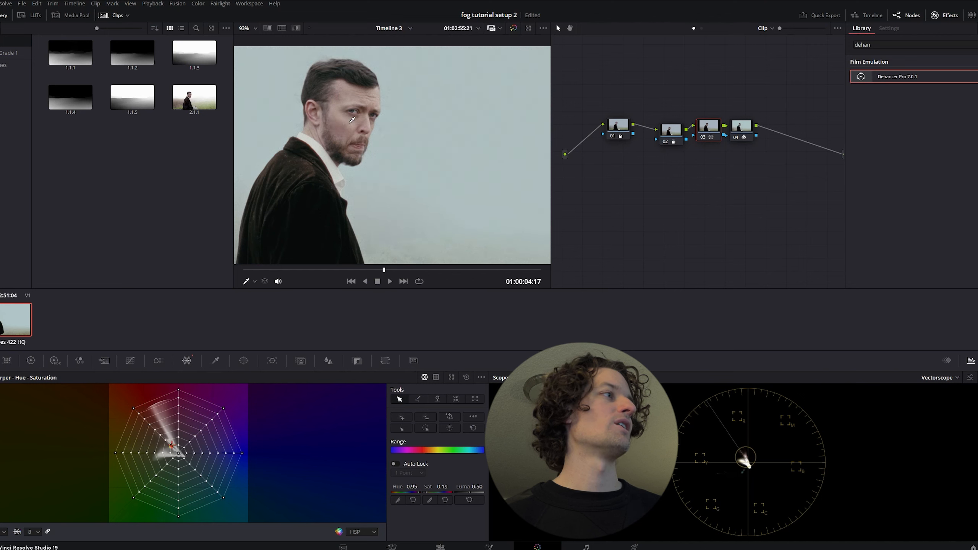
Compare the shot with node 03 disabled and enabled, both close on the face and on the wider frame
key(ctrl+d)
key(ctrl+d)
key(ctrl+d)
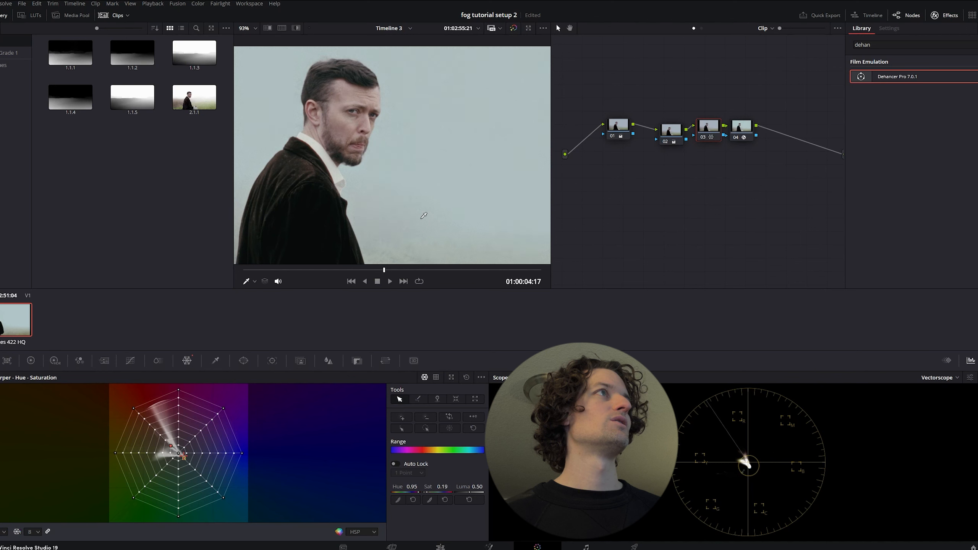
key(ctrl+d)
scroll(413, 216, down, 5)
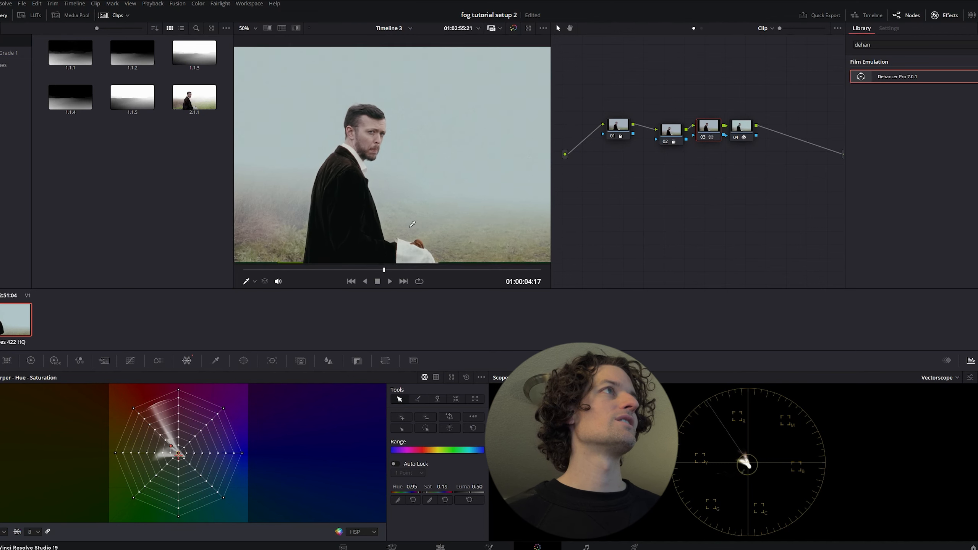
key(ctrl+d)
key(ctrl+d)
scroll(448, 225, up, 4)
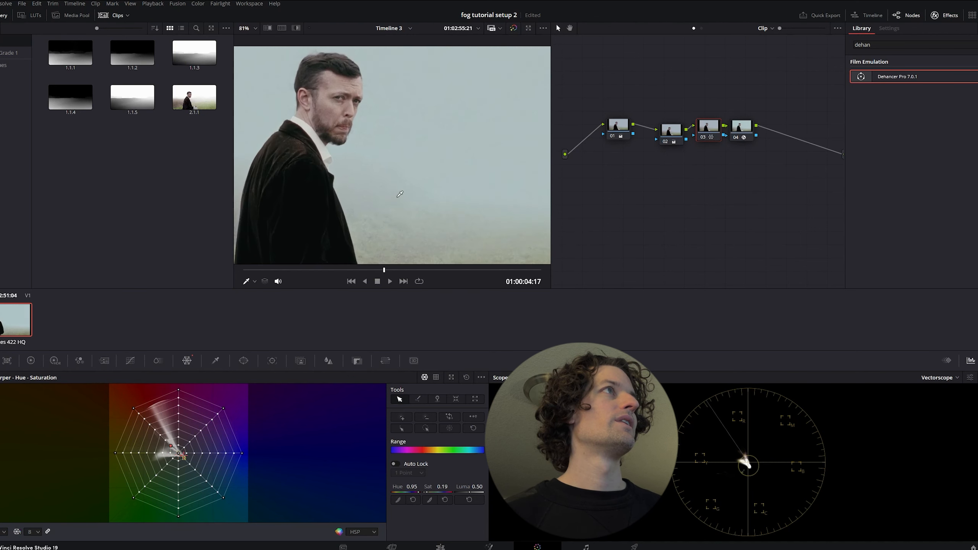
Cool node 02's gain to red 0.98 and blue 1.03, and check the shot full screen
click(673, 133)
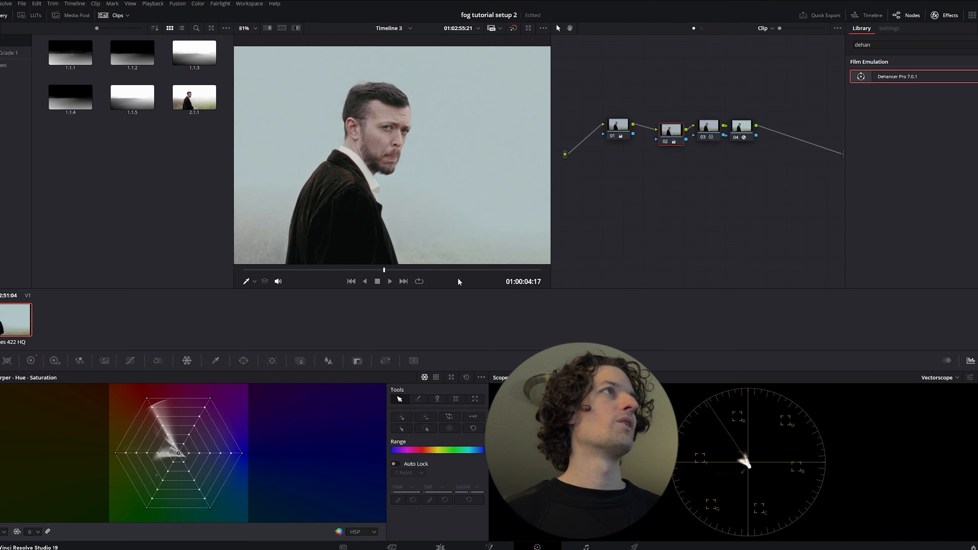
click(31, 360)
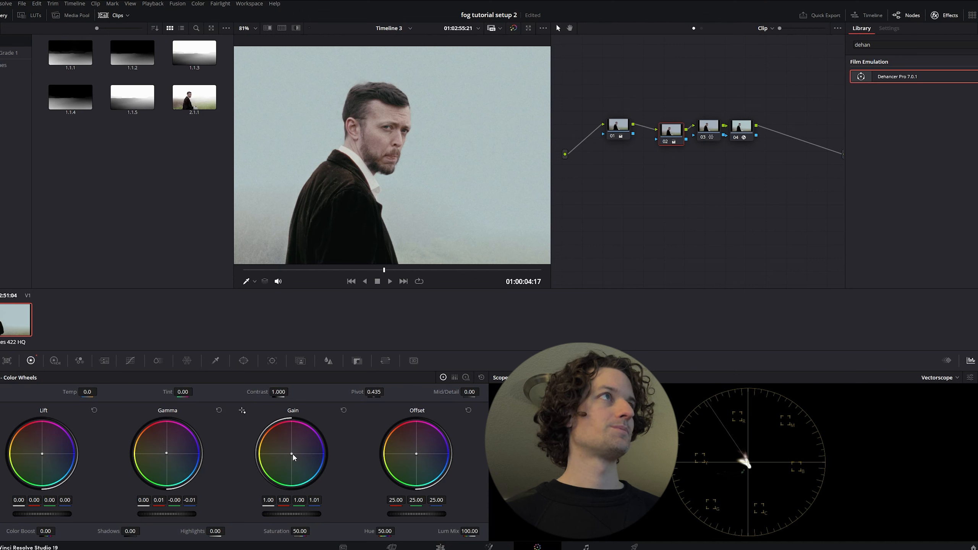
drag(293, 454, 292, 454)
scroll(454, 178, down, 5)
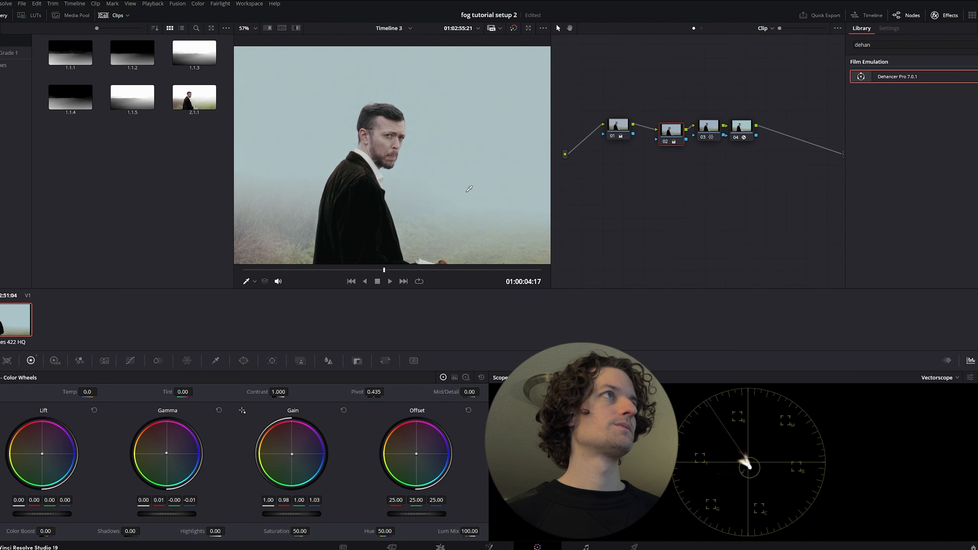
drag(419, 193, 438, 191)
key(ctrl+f)
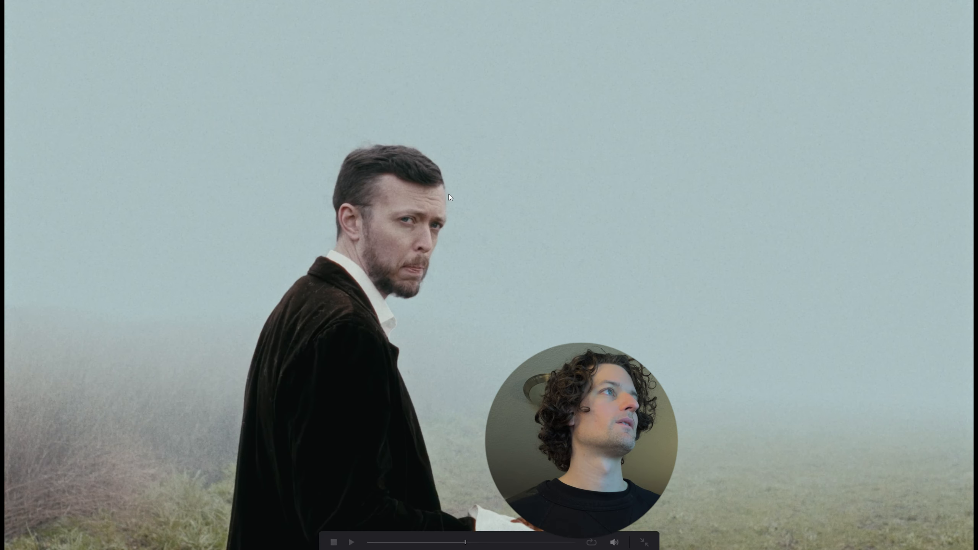
key(ctrl+f)
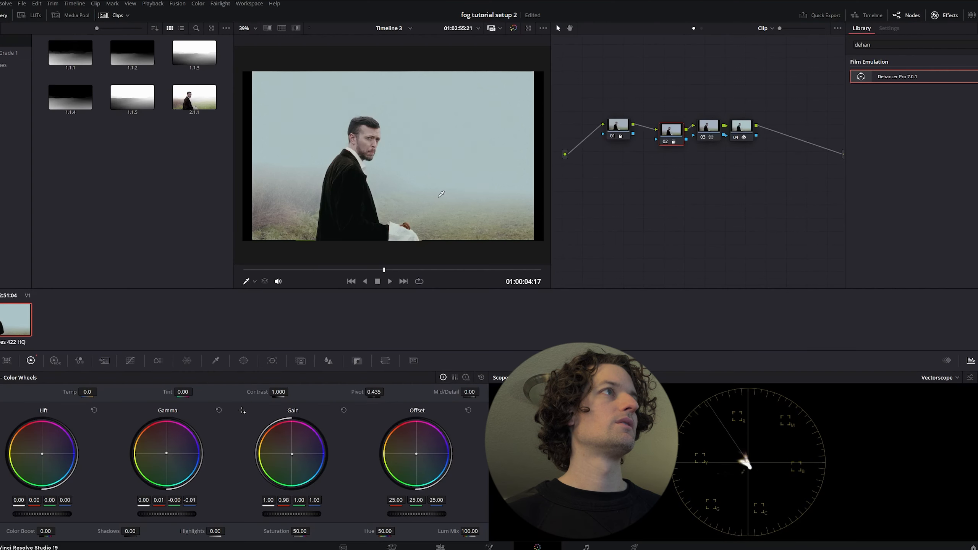
In node 04's Dehancer print settings, set Target White to -0.056, Exposure to -0.150 and Color Density to 100
click(742, 130)
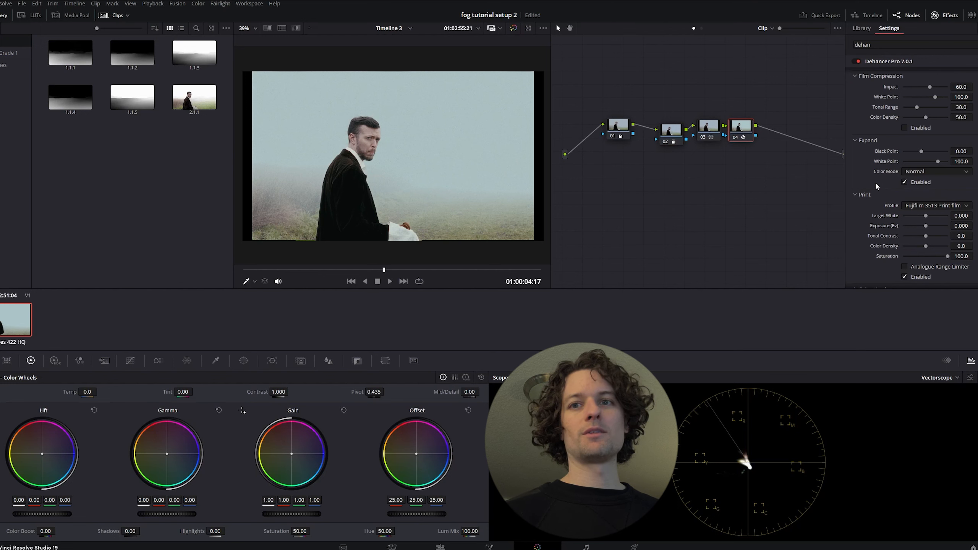
scroll(876, 185, down, 3)
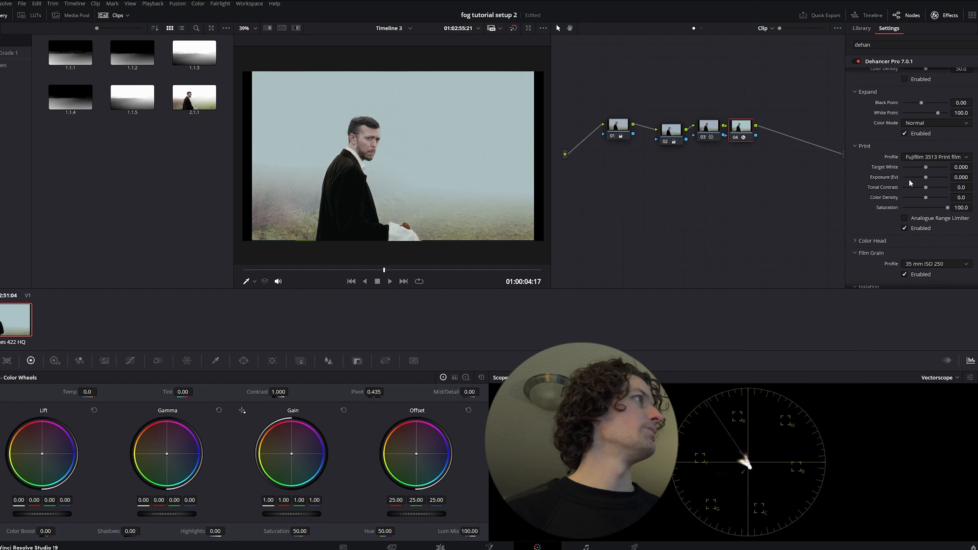
mouse_move(925, 166)
mouse_down()
mouse_move(948, 170)
mouse_move(916, 168)
mouse_move(925, 179)
mouse_up()
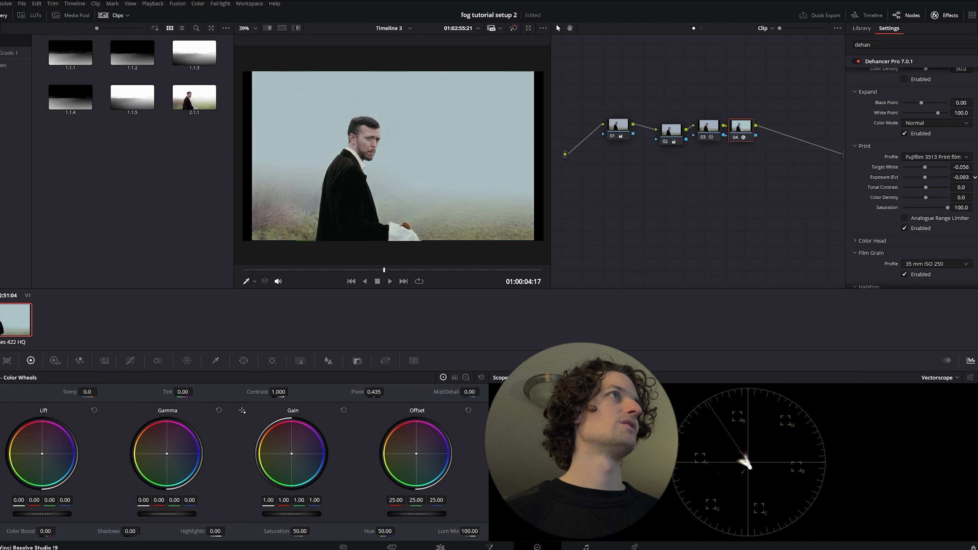
drag(925, 179, 924, 179)
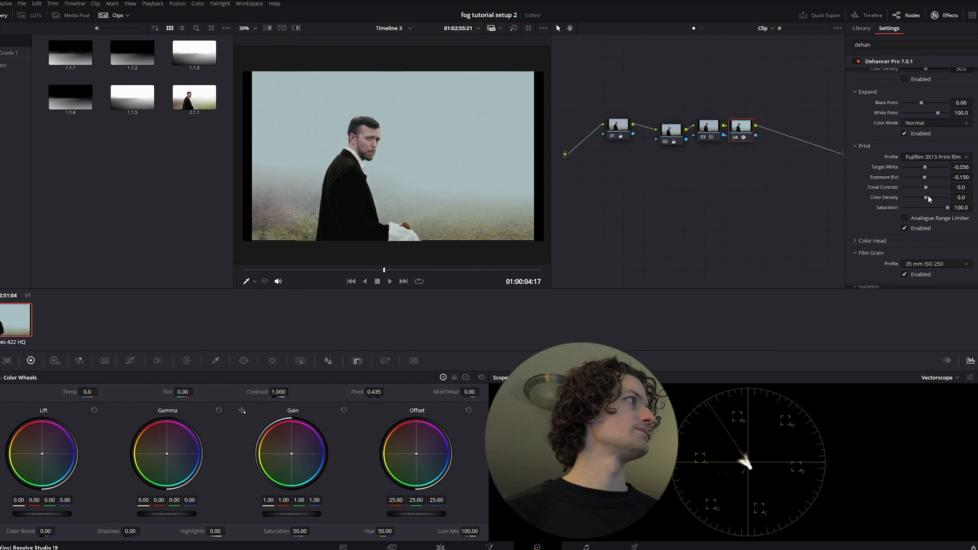
drag(929, 197, 958, 194)
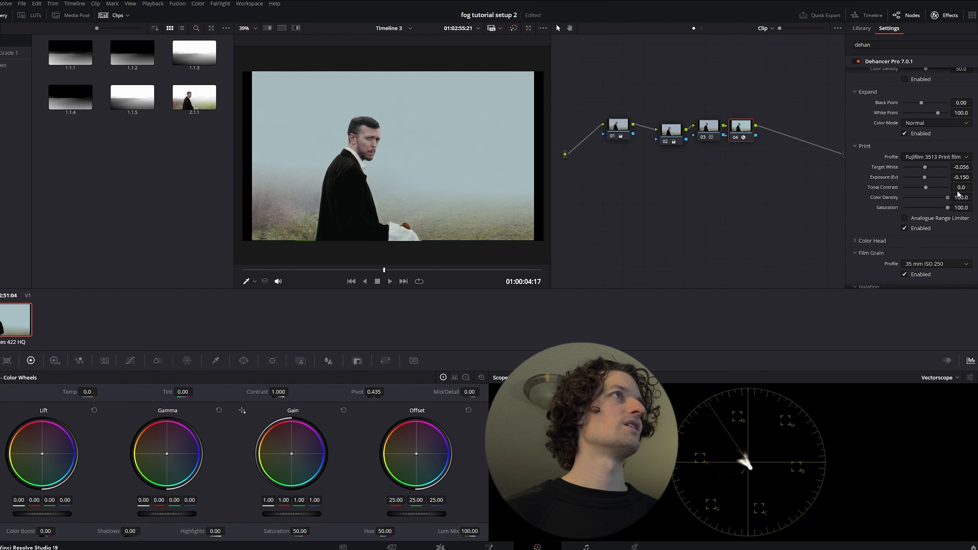
Set node 04's Dehancer print Color Density to 56 and look through the remaining film emulation settings
scroll(430, 139, up, 4)
scroll(429, 139, up, 2)
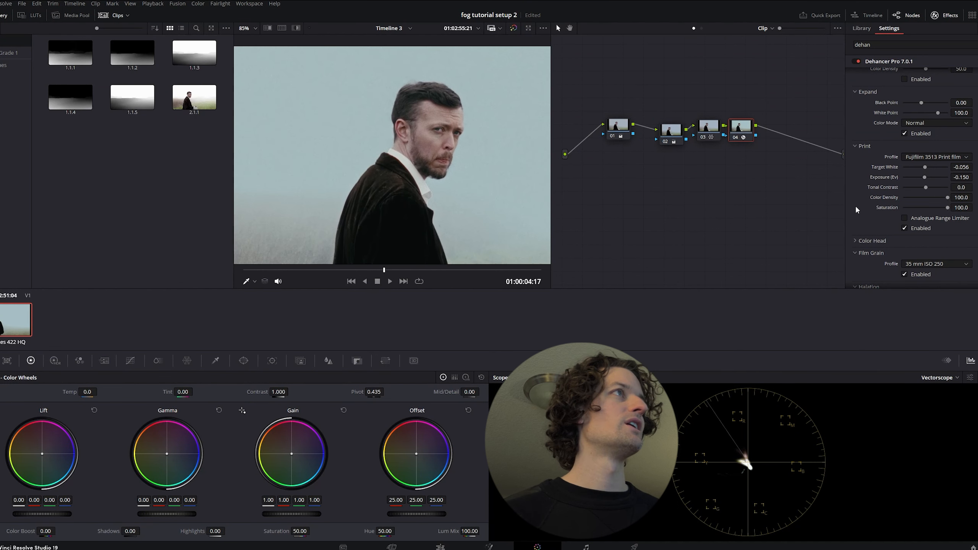
mouse_move(941, 197)
mouse_down()
mouse_move(930, 196)
mouse_move(938, 197)
mouse_up()
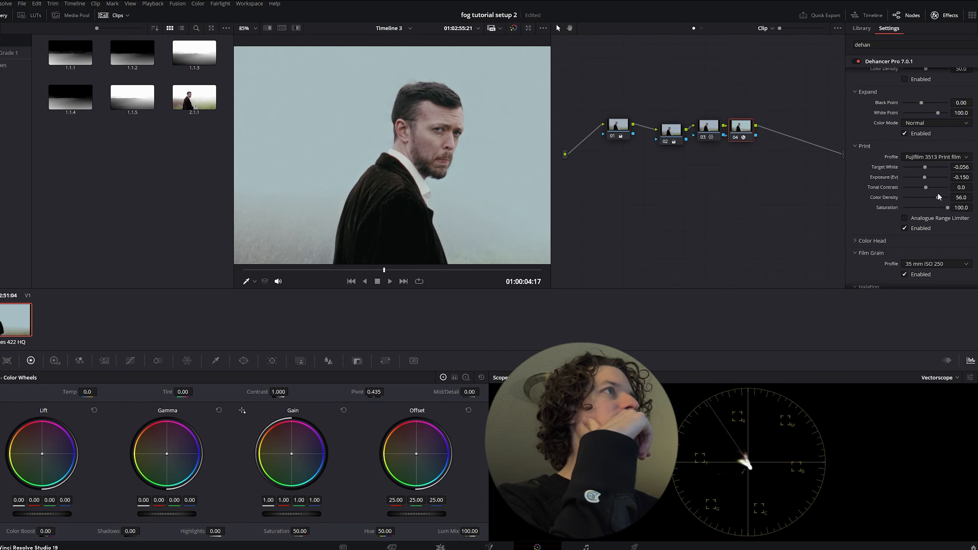
scroll(369, 180, down, 4)
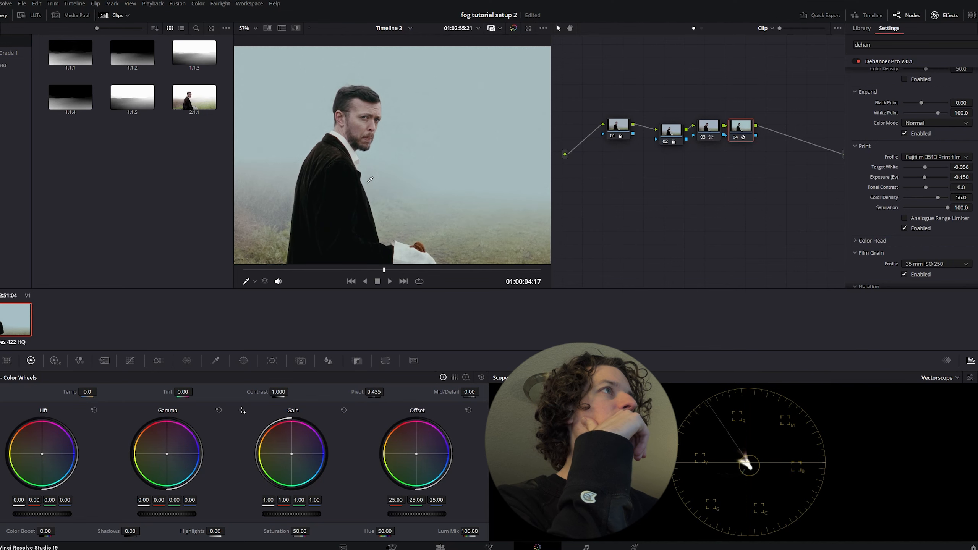
scroll(864, 226, down, 4)
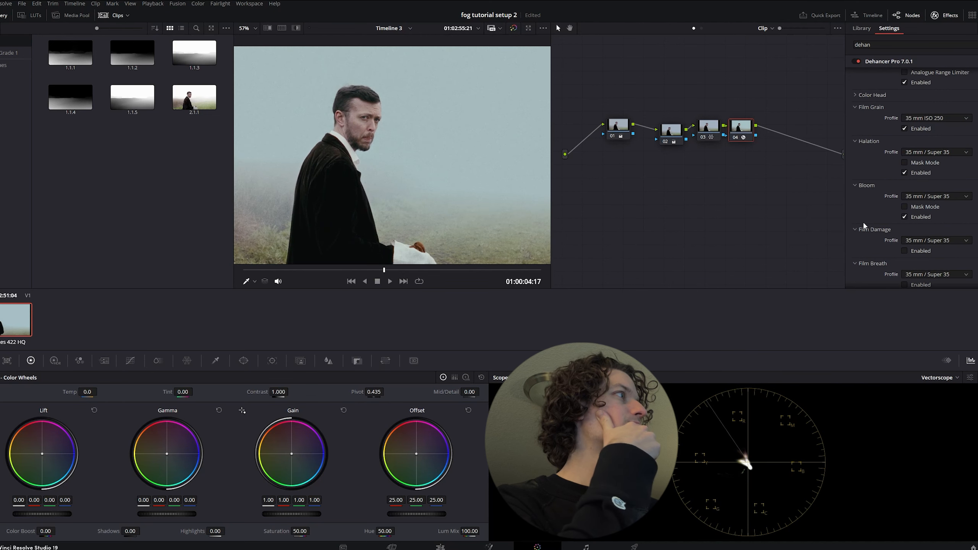
scroll(864, 208, up, 6)
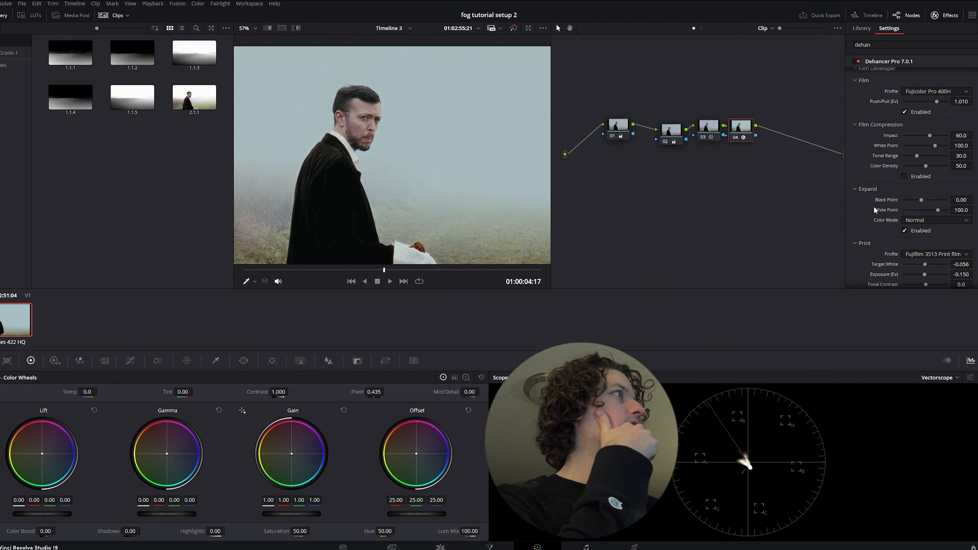
scroll(870, 225, up, 3)
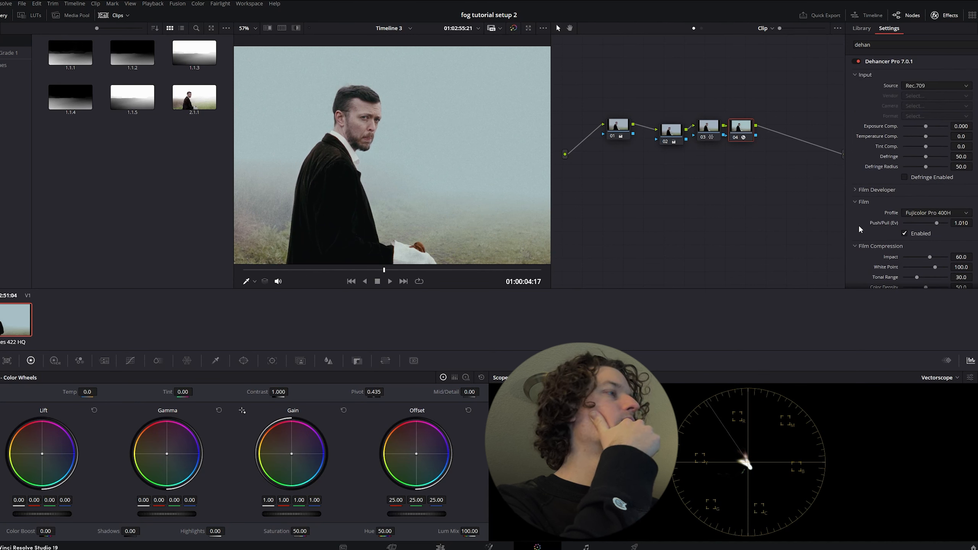
Tidy the spacing of nodes 02 to 04 and add a corrector node after node 04
click(712, 128)
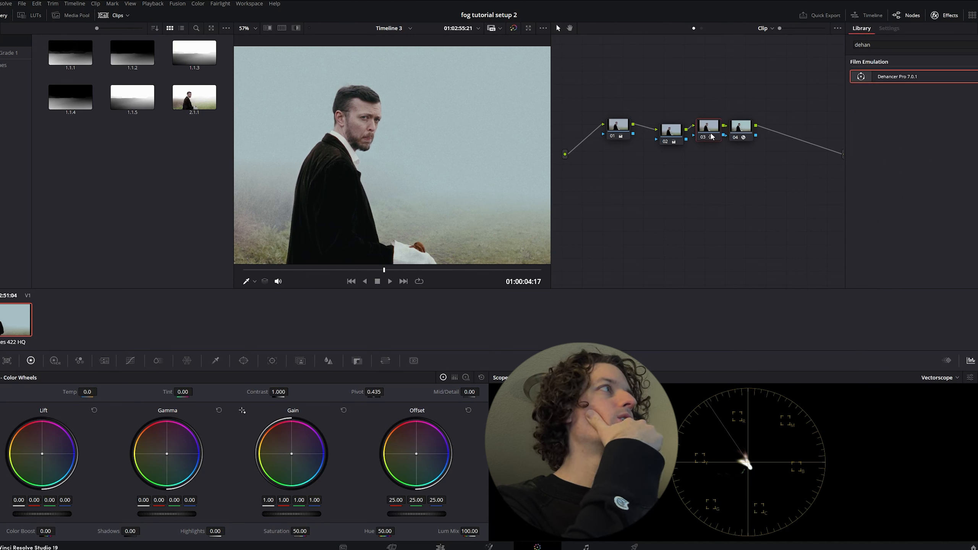
click(734, 128)
drag(673, 134, 722, 132)
right_click(761, 156)
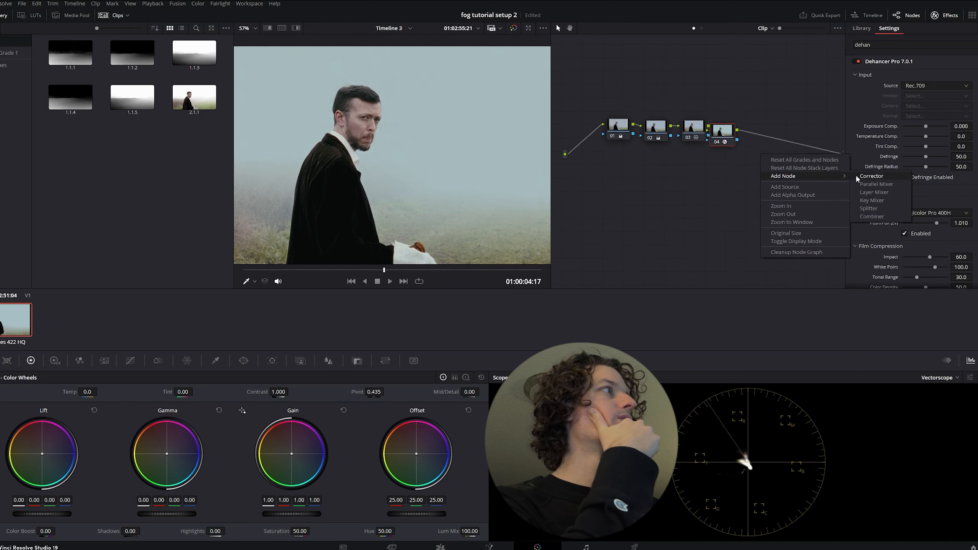
click(857, 177)
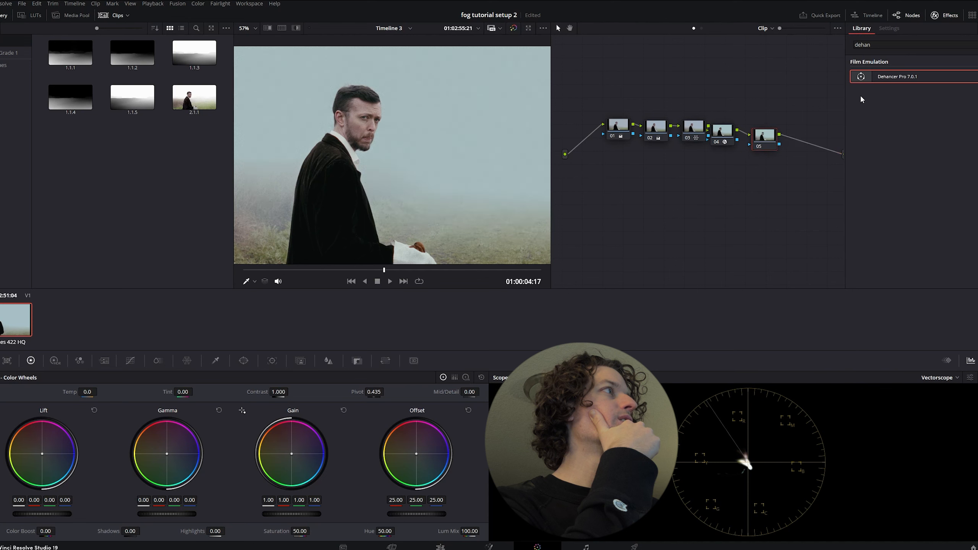
Find the Glow effect in the effects library and apply it to node 05
drag(886, 44, 820, 81)
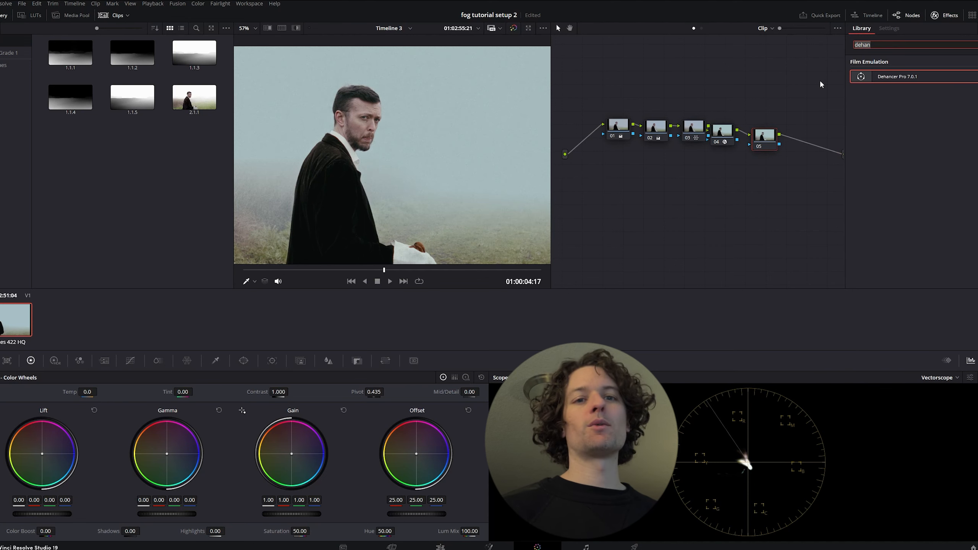
key(BackSpace)
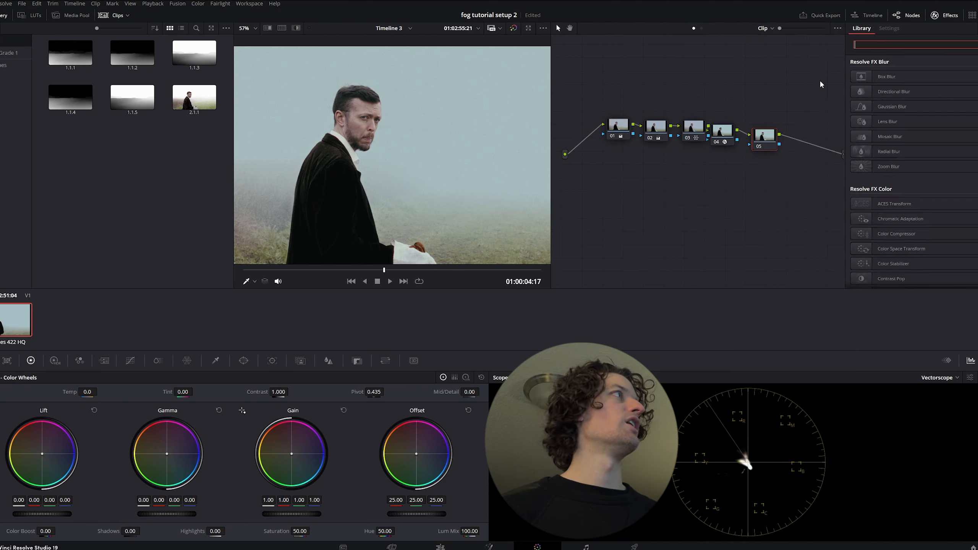
text(glow)
drag(860, 74, 764, 138)
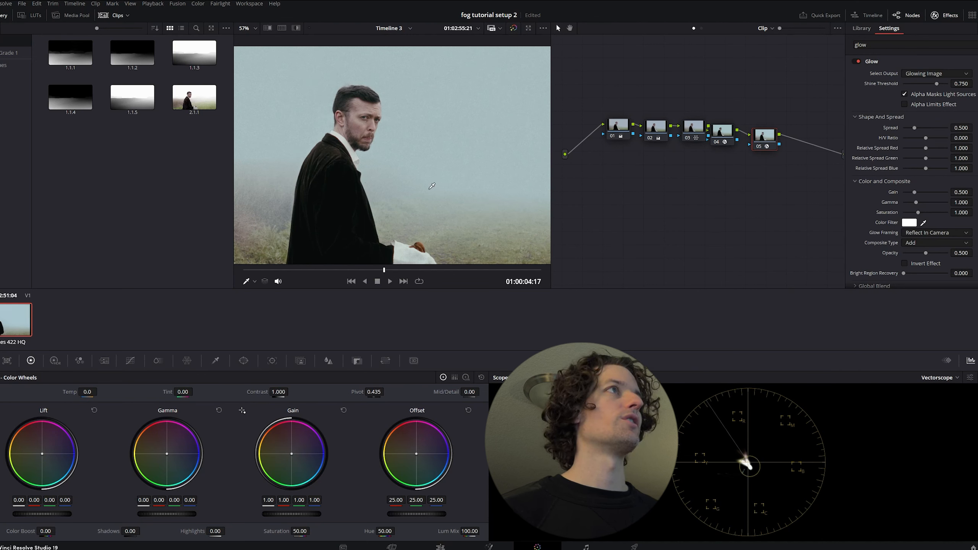
scroll(432, 186, down, 2)
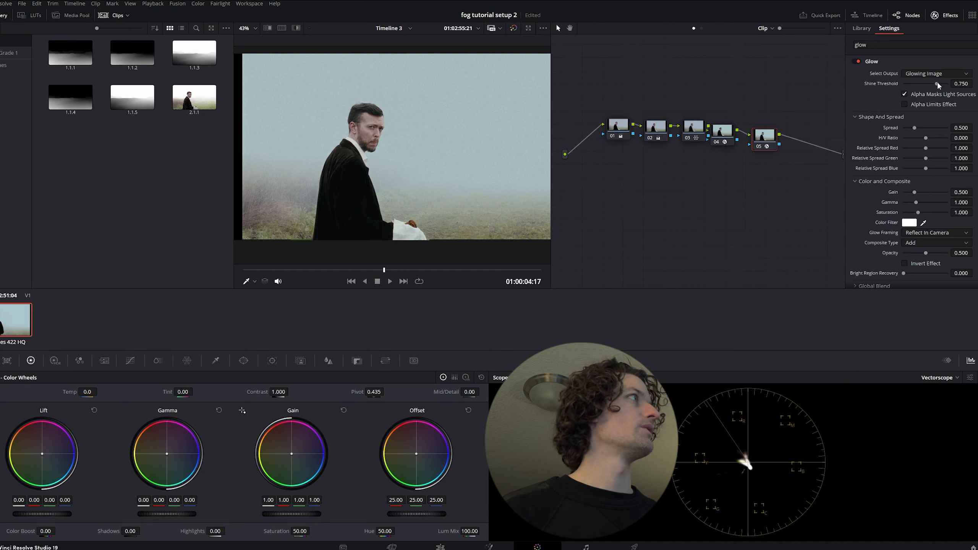
Set the Glow effect's Shine Threshold to 0.683 and check the shot full screen
mouse_move(937, 83)
mouse_down()
mouse_move(925, 82)
mouse_move(941, 83)
mouse_move(933, 83)
mouse_up()
key(ctrl+f)
key(ctrl+f)
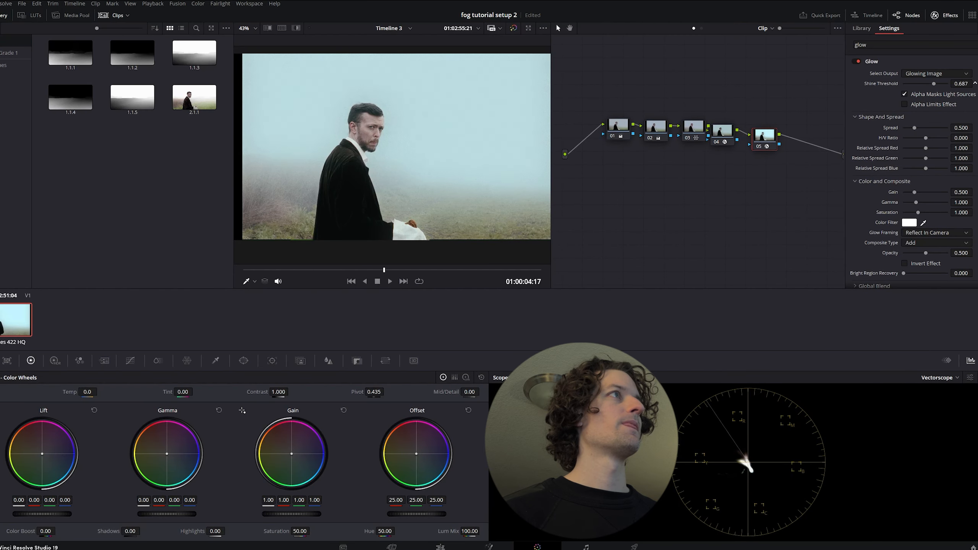
drag(961, 84, 973, 84)
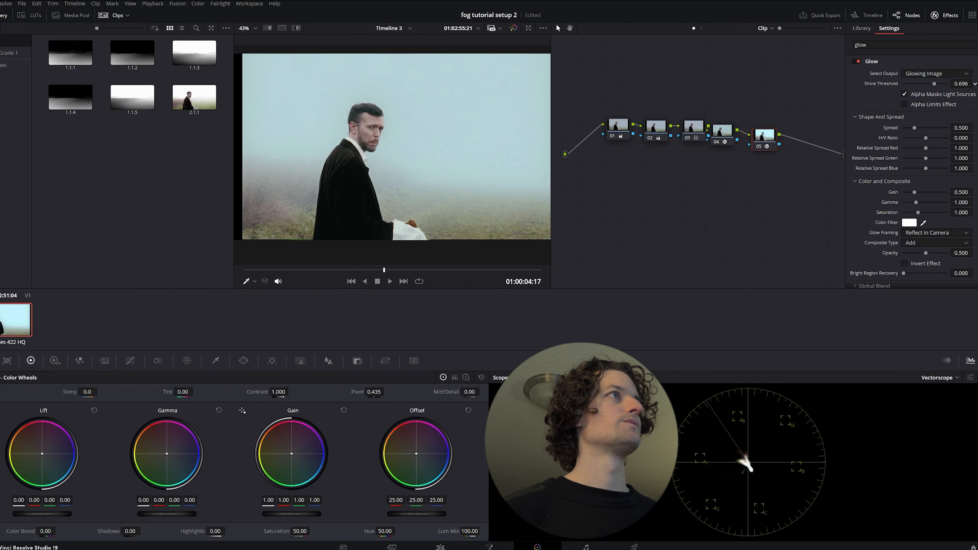
drag(975, 83, 975, 83)
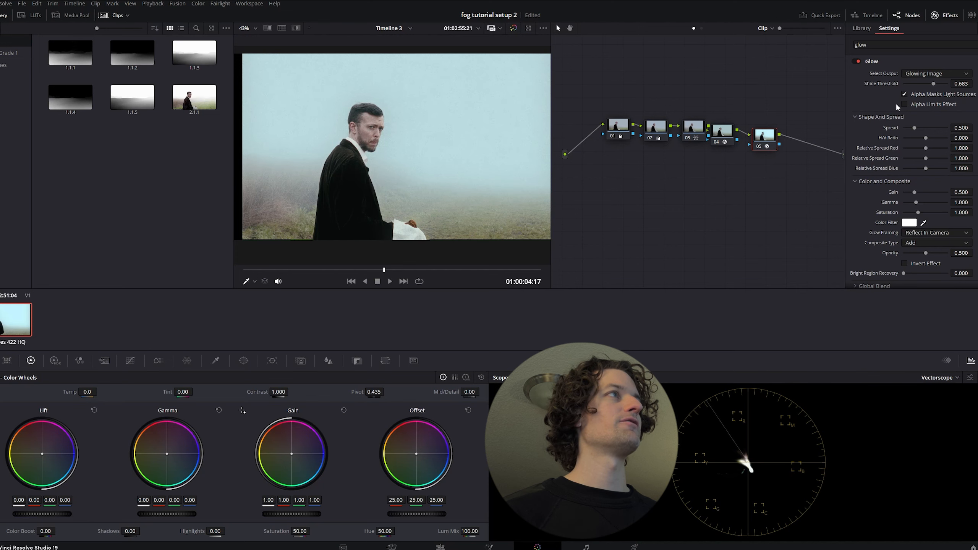
key(ctrl+f)
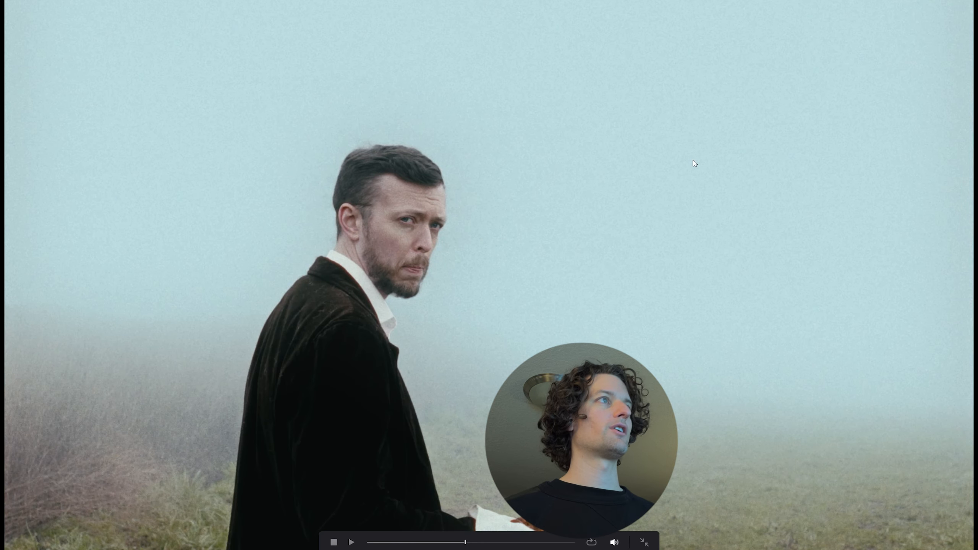
key(ctrl+f)
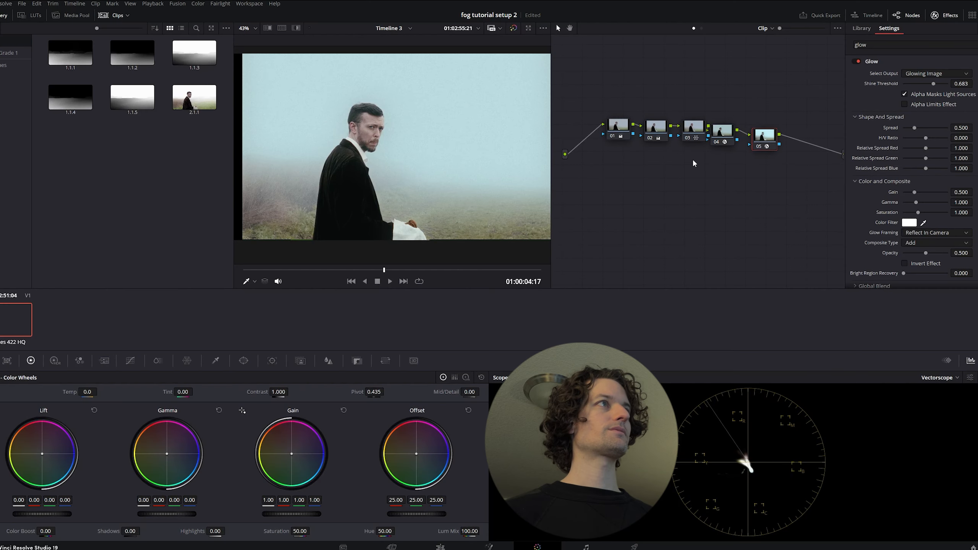
Compare the shot with the Dehancer and Glow nodes disabled, with Dehancer alone, and with both enabled
click(718, 141)
click(756, 145)
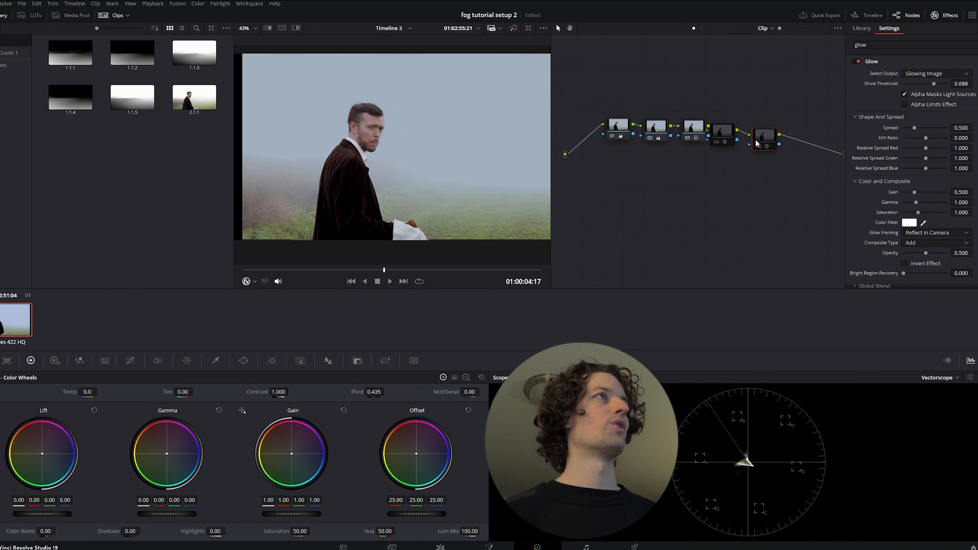
key(ctrl+f)
key(ctrl+f)
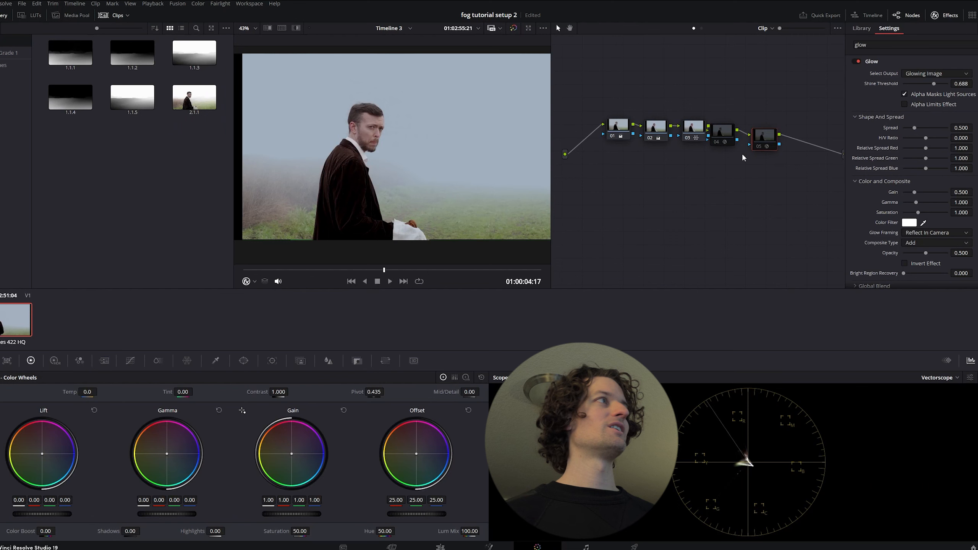
click(725, 134)
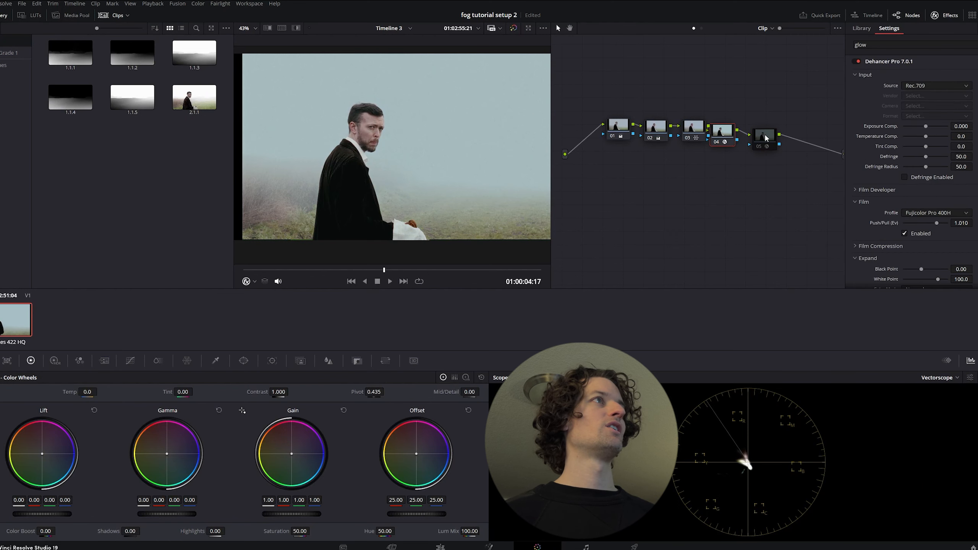
click(766, 138)
key(ctrl+d)
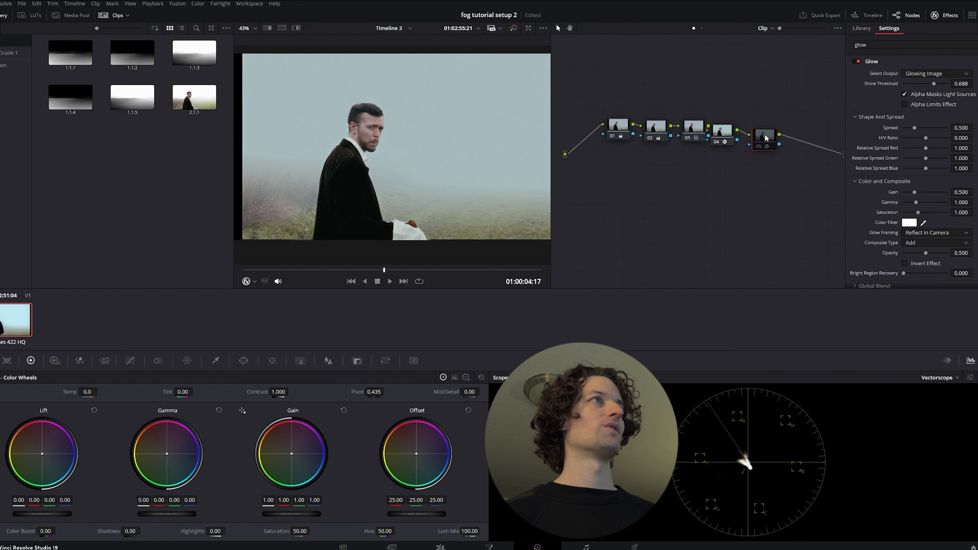
key(ctrl+d)
Compare the shot full screen with the whole grade bypassed and enabled, play it back, and save the project
key(ctrl+f)
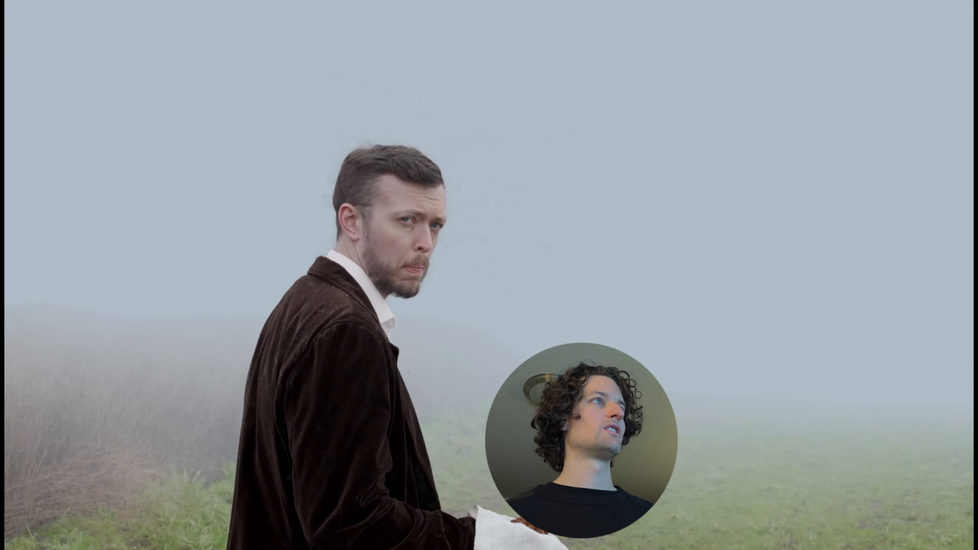
key(shift+d)
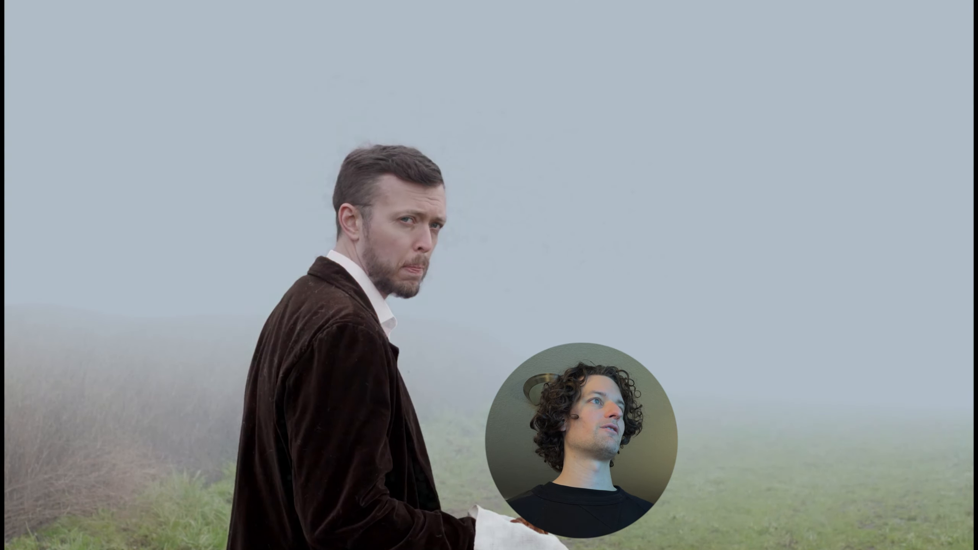
key(shift+d)
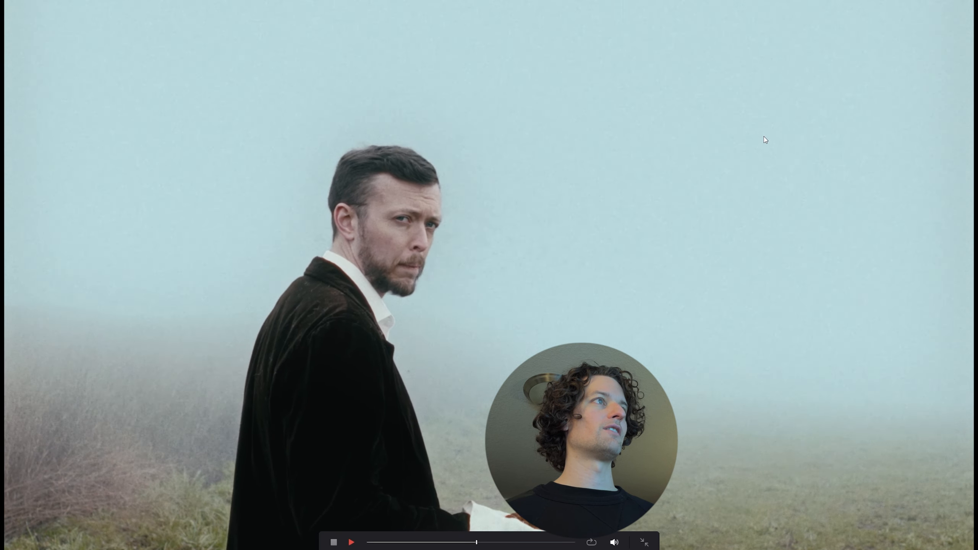
key(ctrl+f)
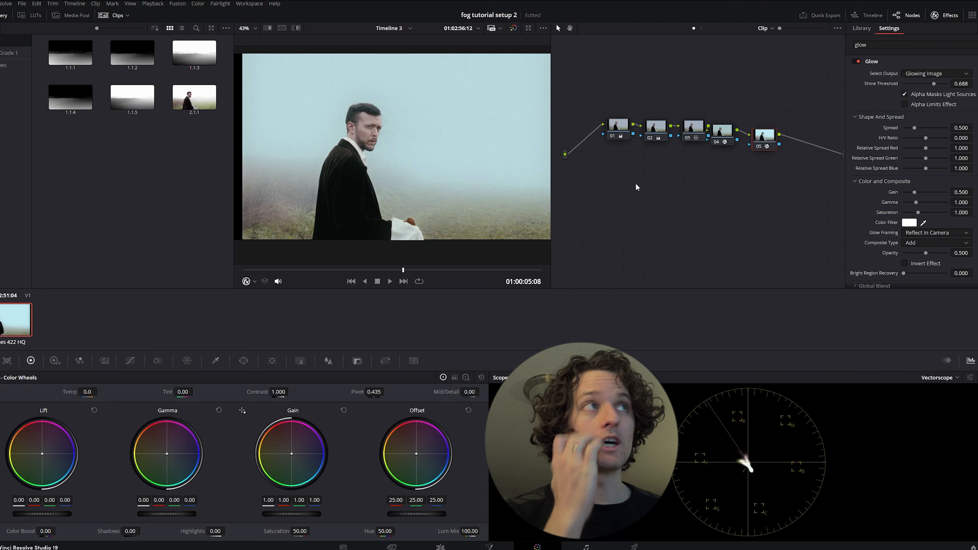
key(ctrl+s)
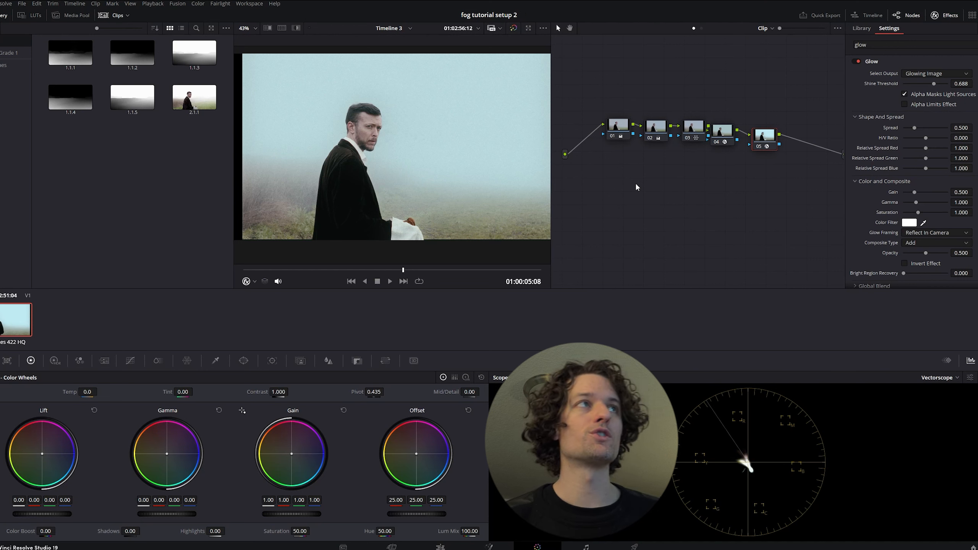